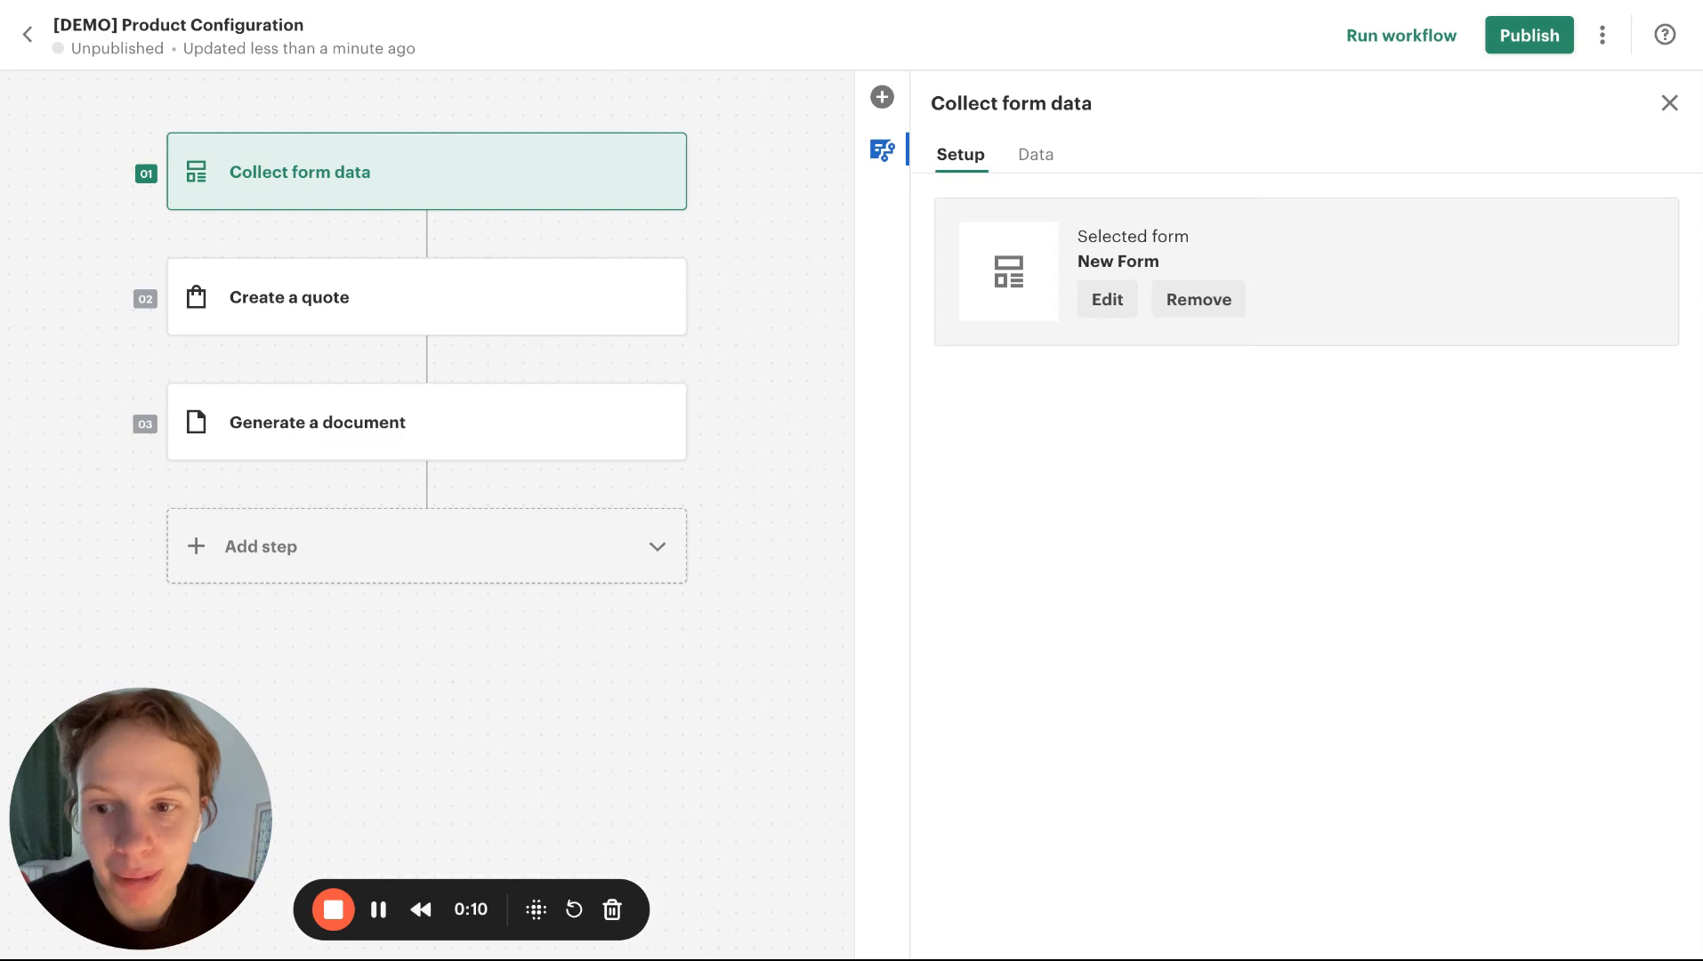
# Switch to the Wonderful Doors spreadsheet and examine the product columns, especially the location and door_type attributes
pyautogui.click(1444, 0)
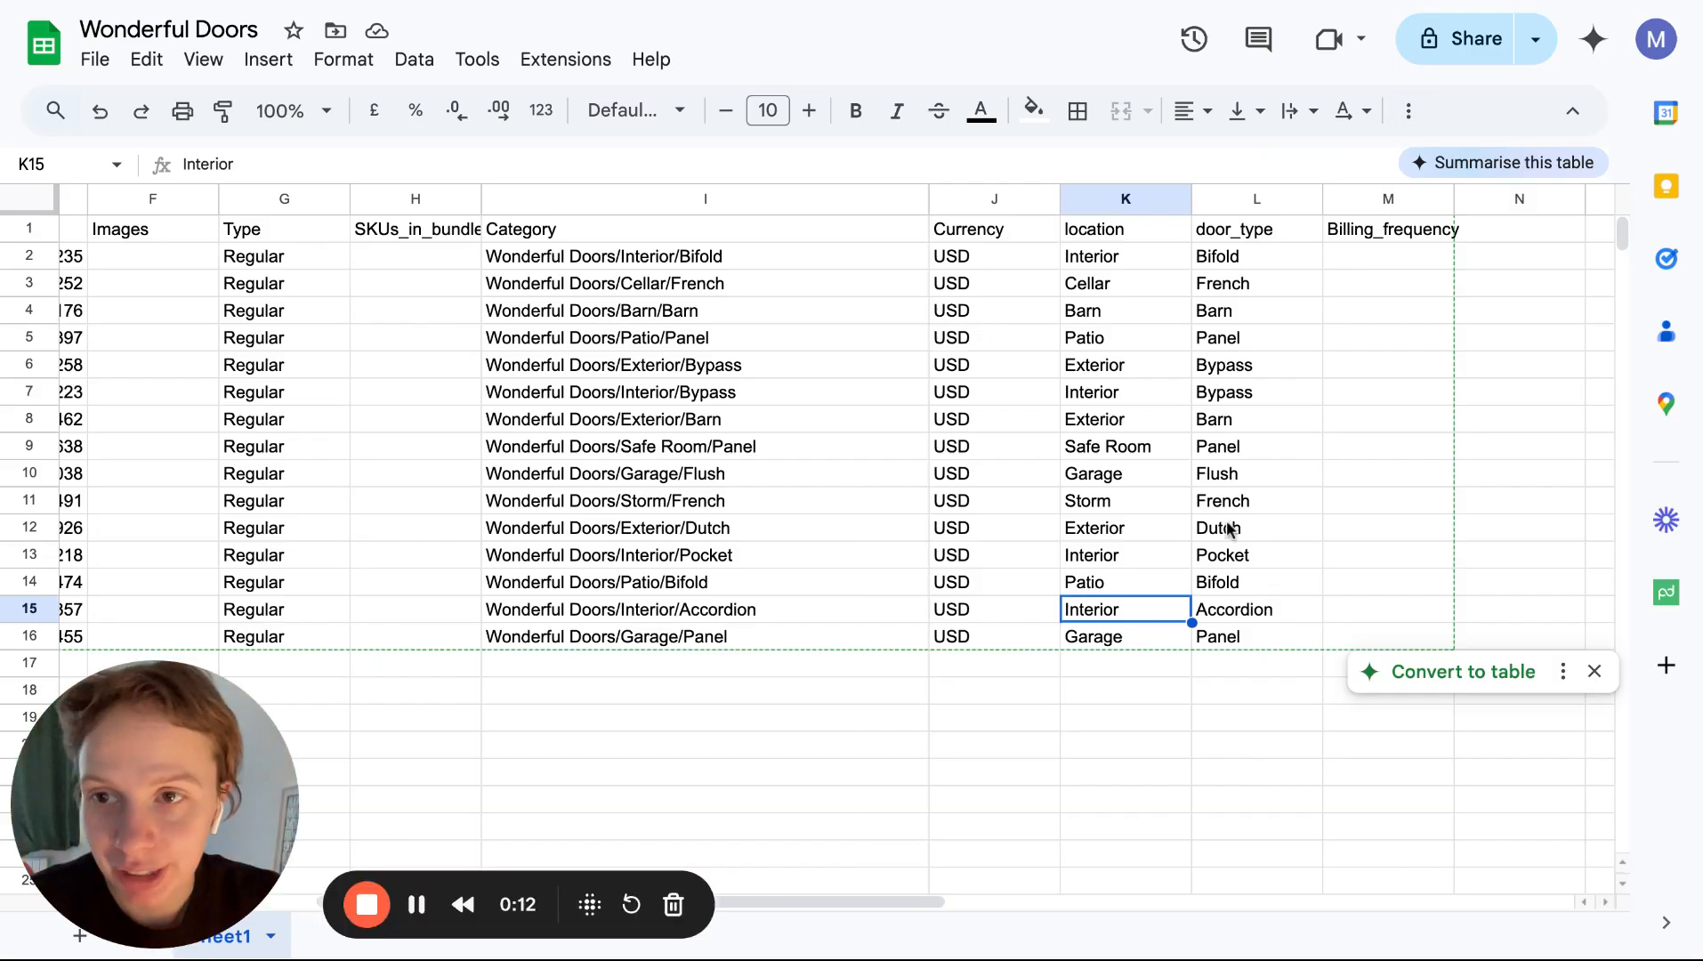
pyautogui.hscroll(-3, 1228, 529)
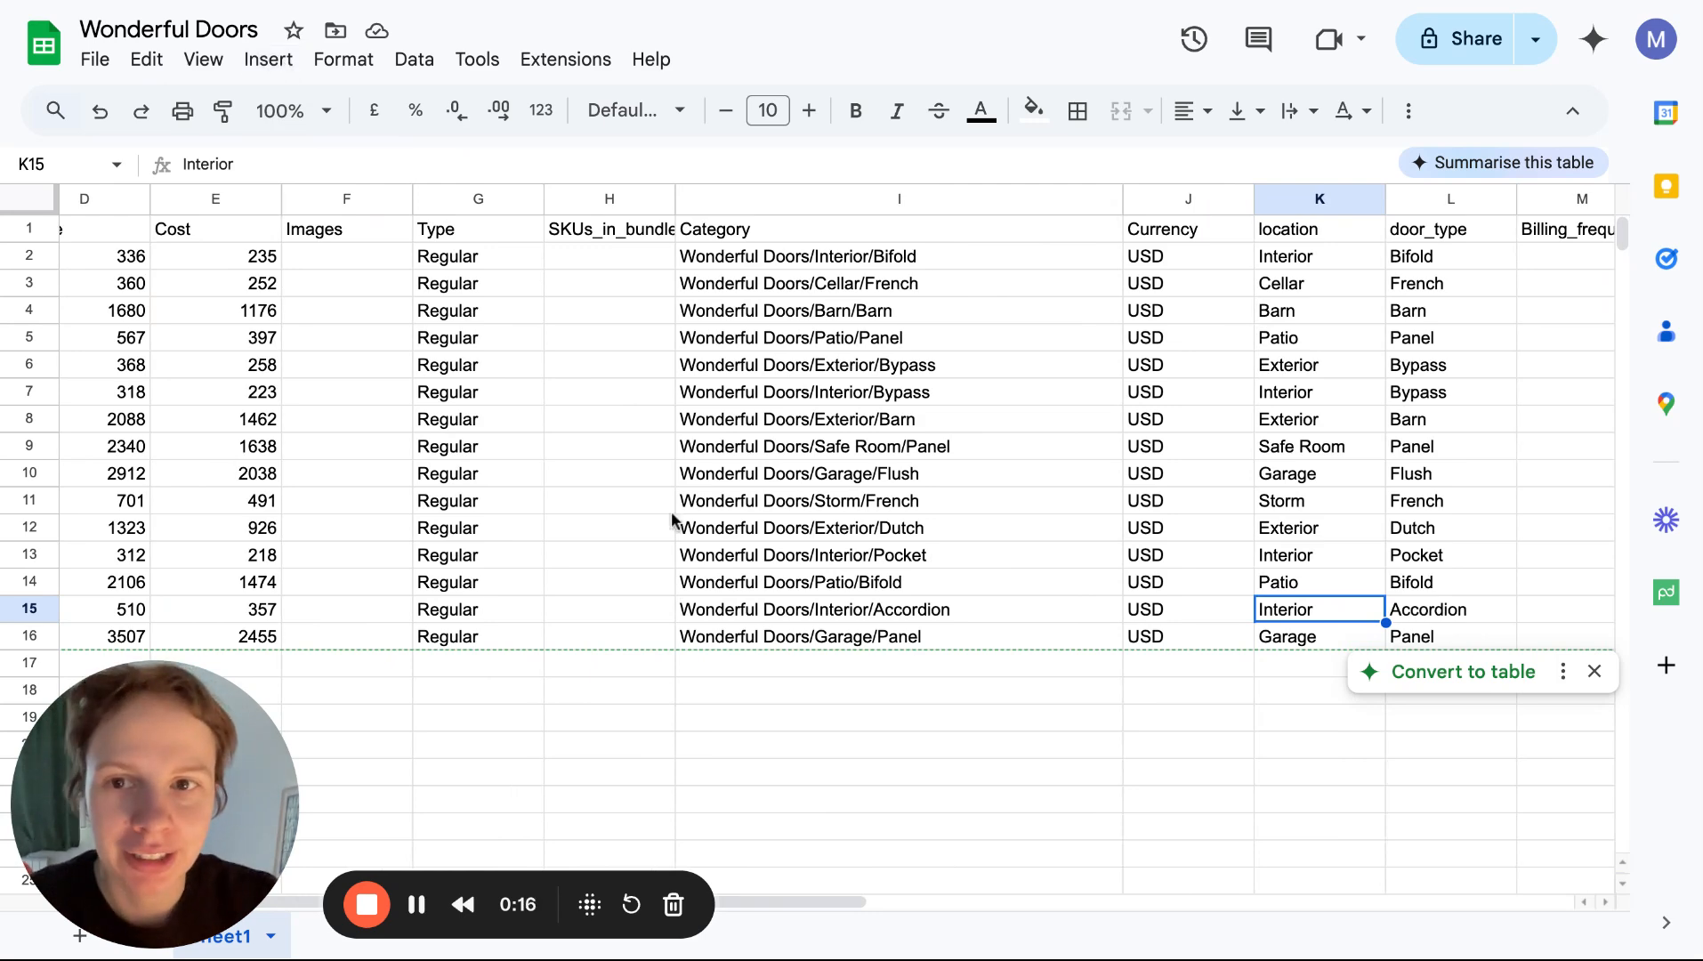
pyautogui.hscroll(-5, 671, 514)
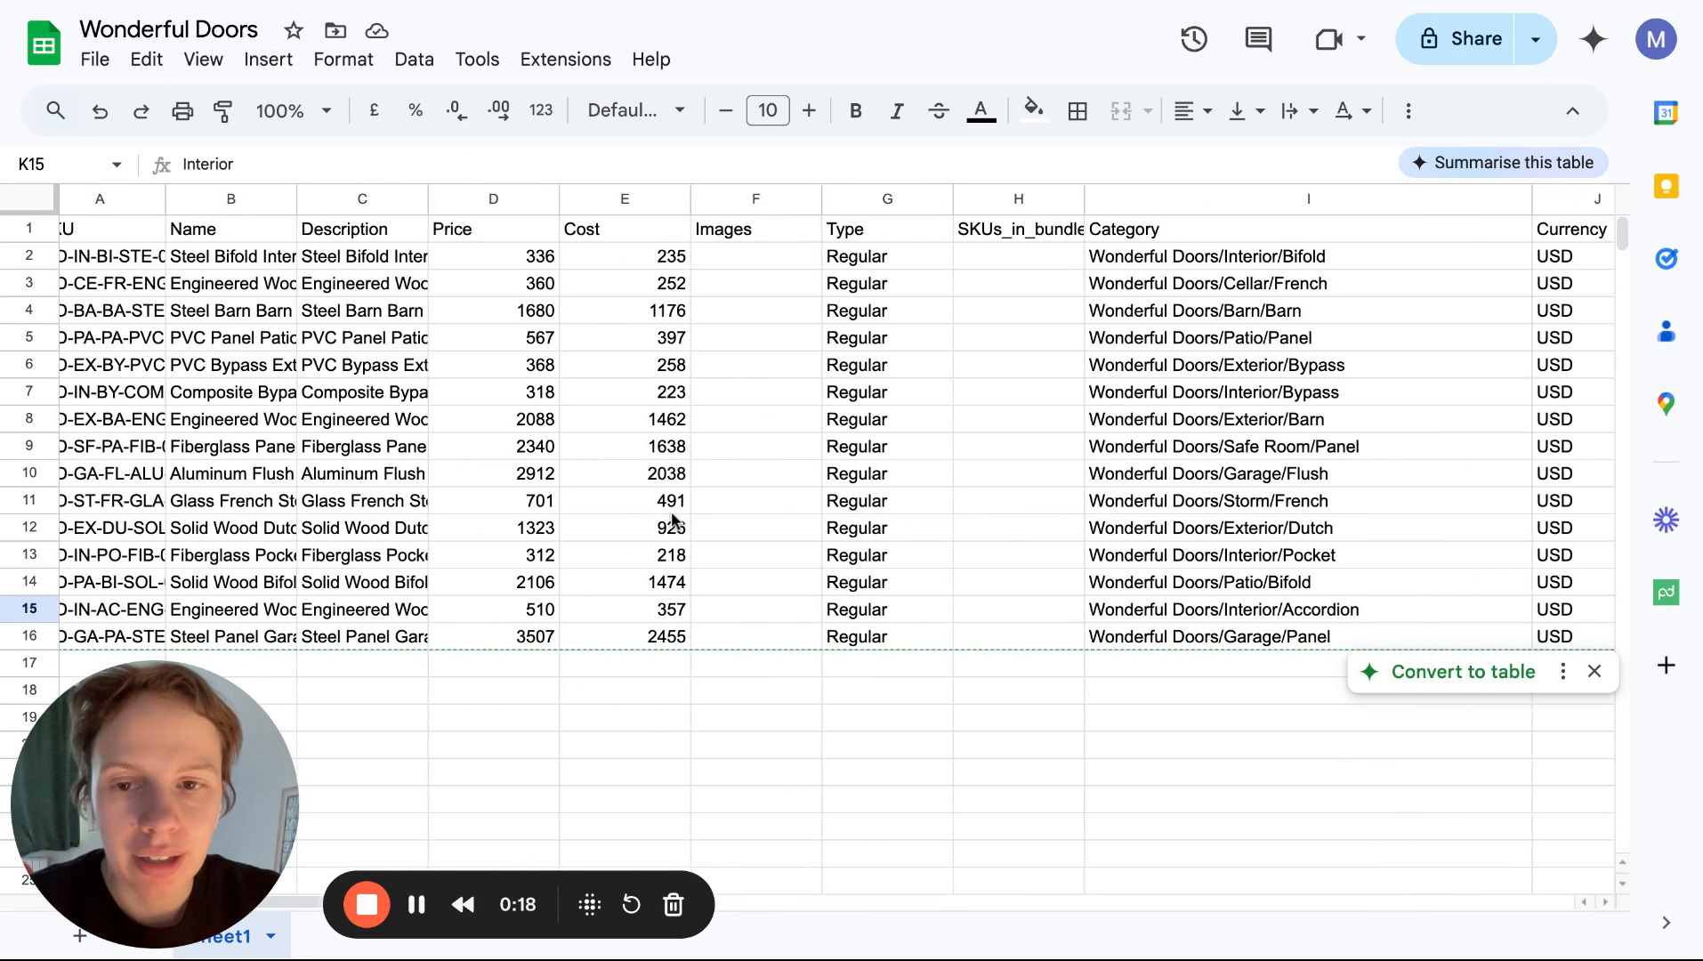
pyautogui.hscroll(-1, 671, 520)
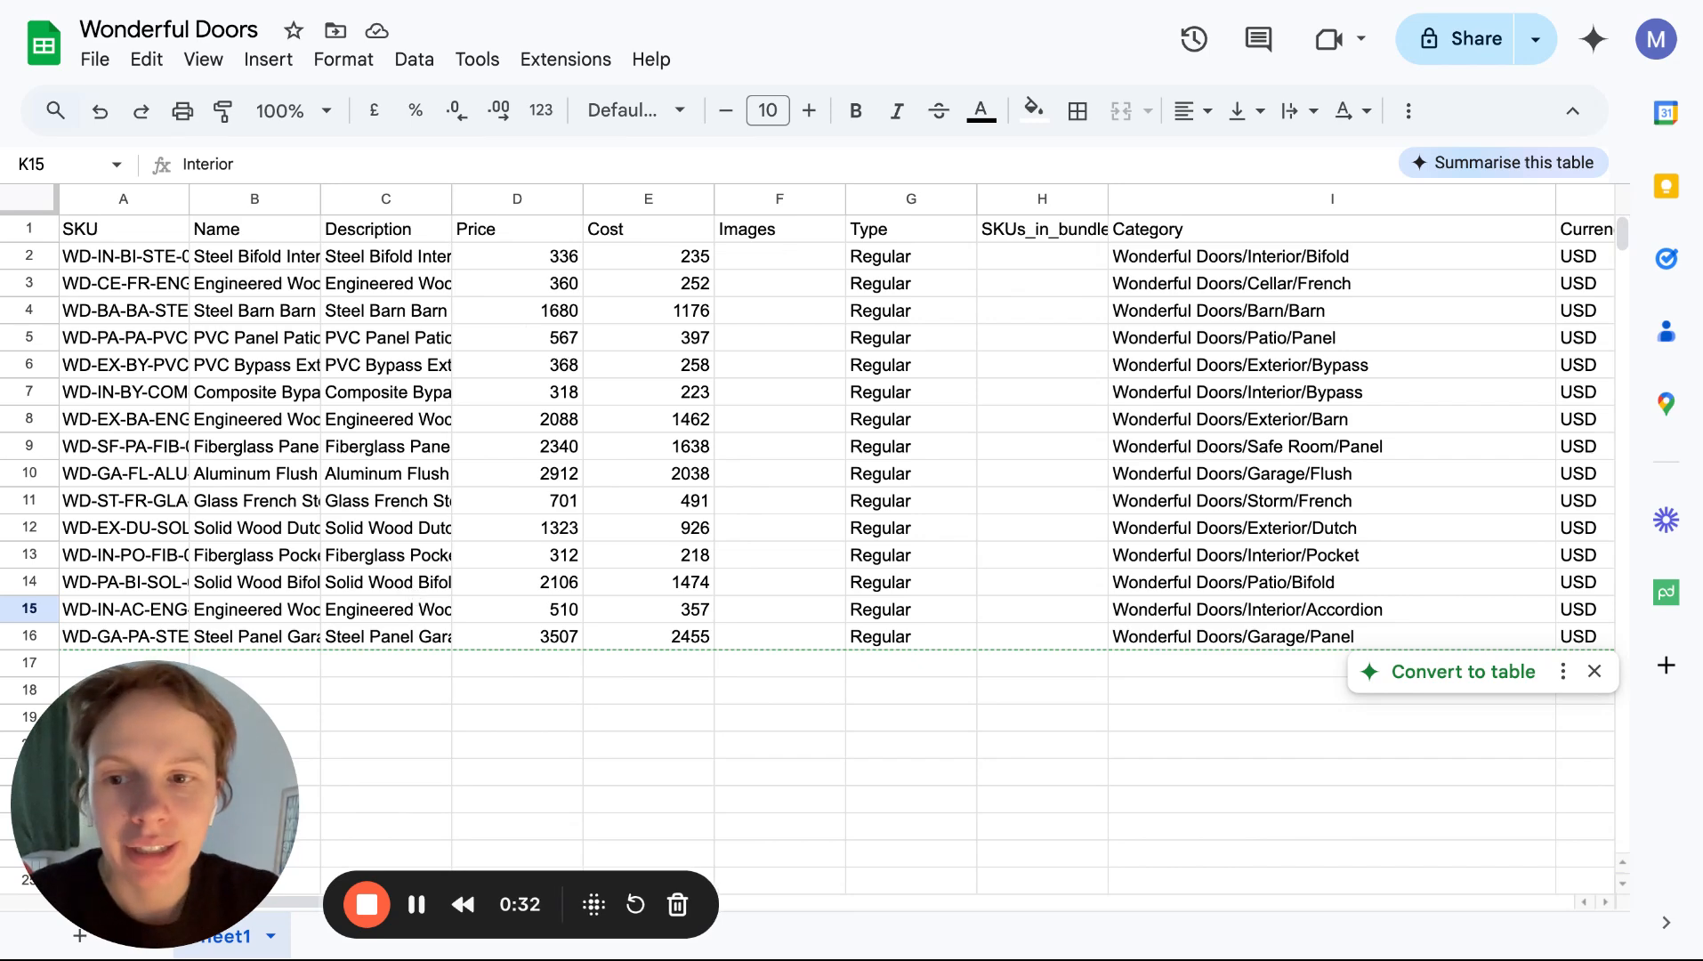
pyautogui.hscroll(10, 600, 589)
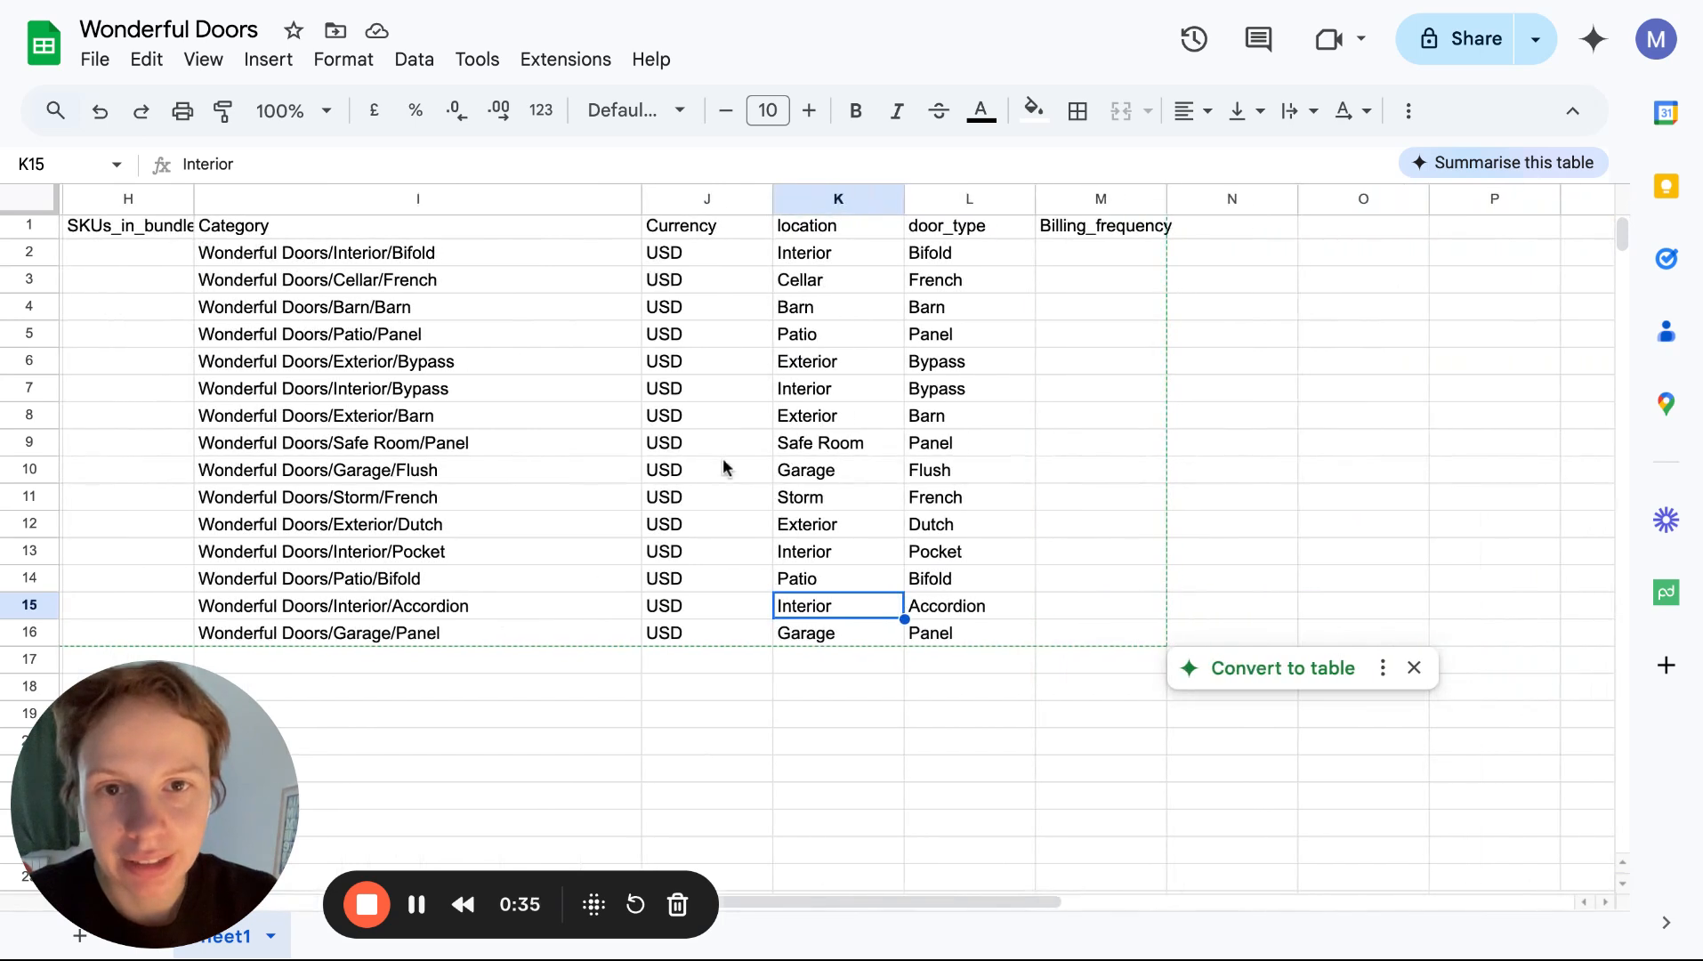
pyautogui.click(823, 203)
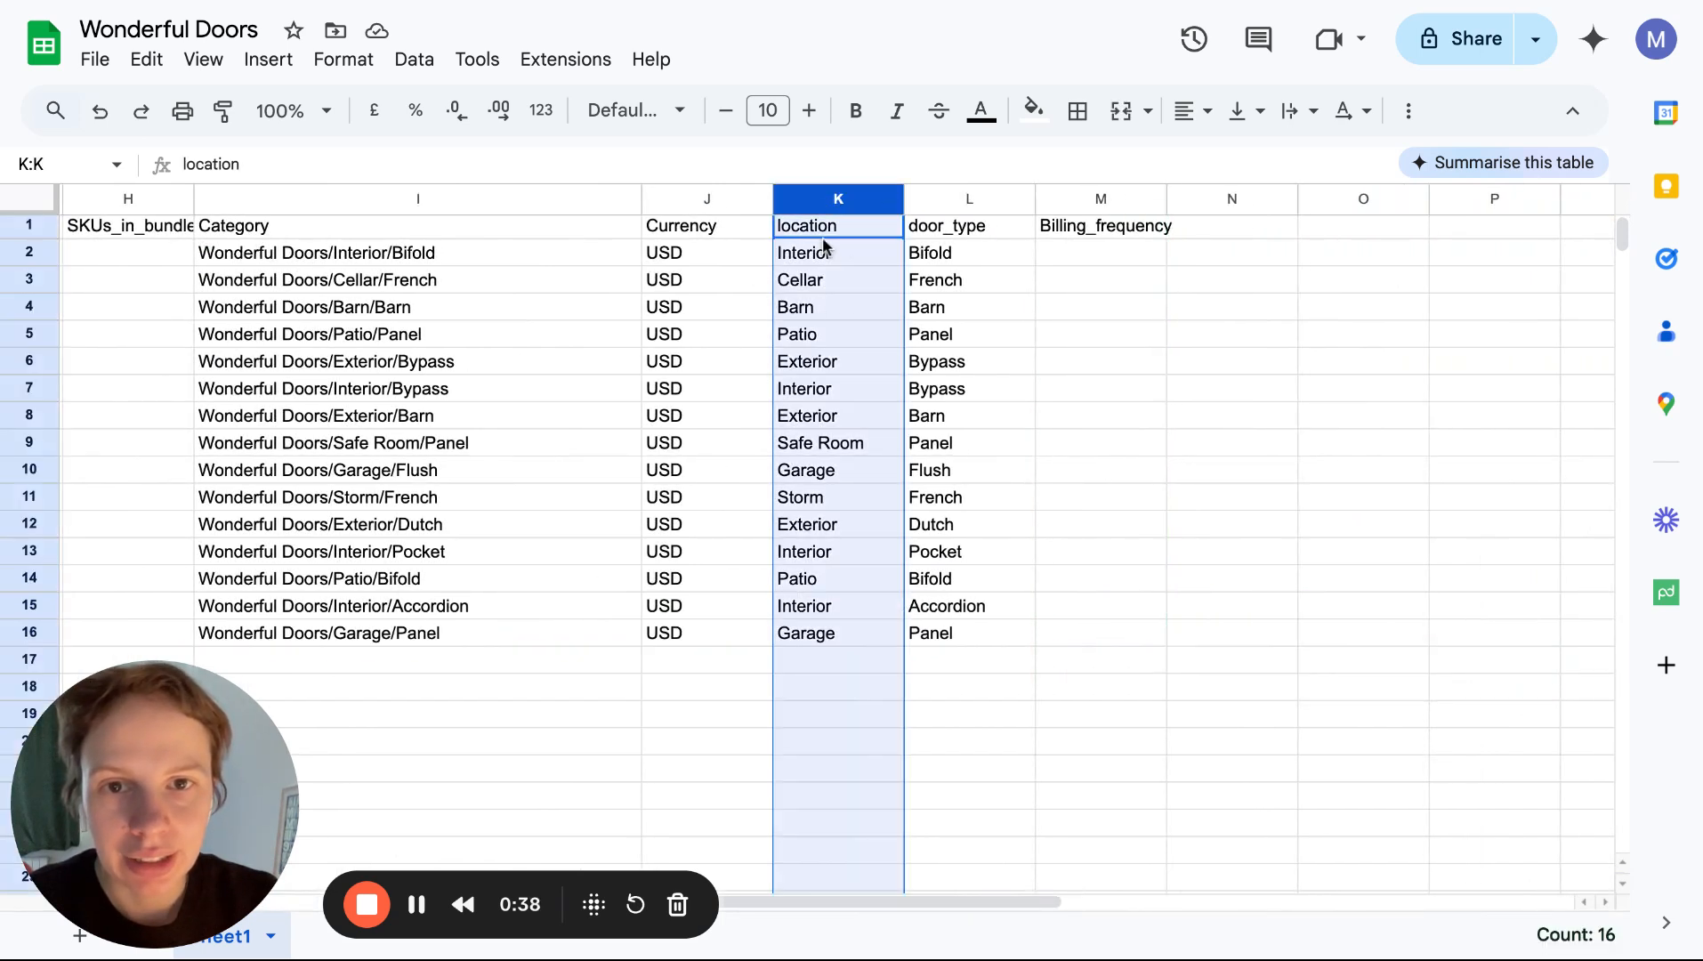
pyautogui.click(865, 255)
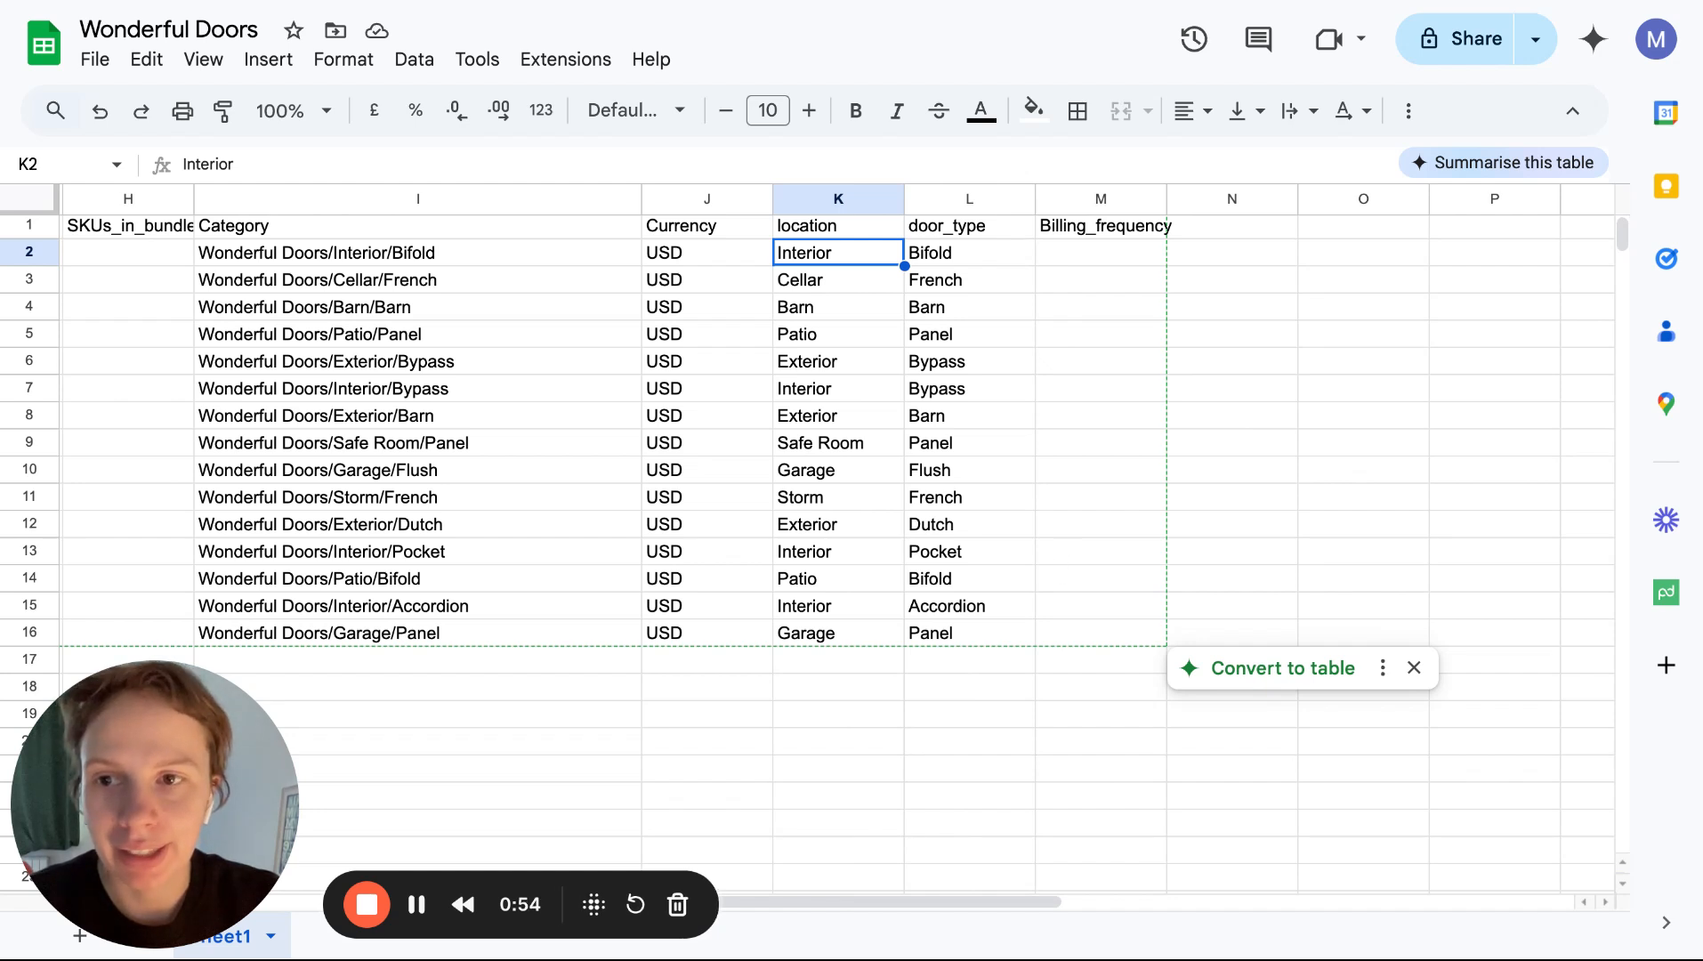
pyautogui.hscroll(-10, 954, 418)
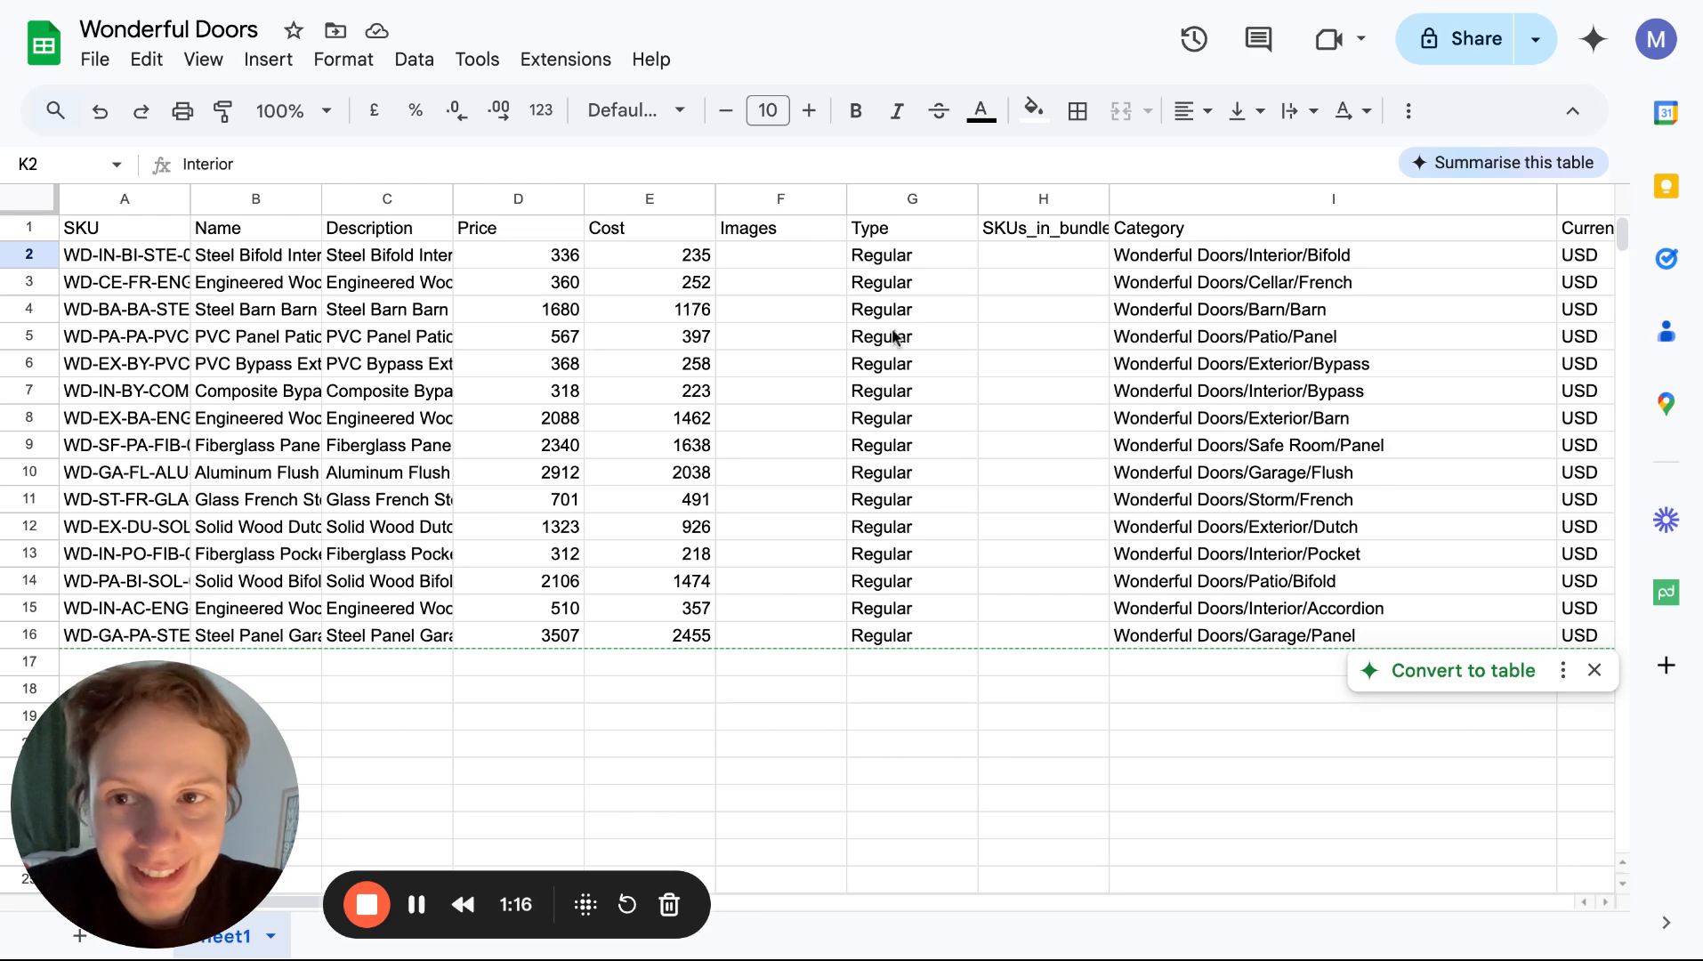
pyautogui.hscroll(5, 893, 478)
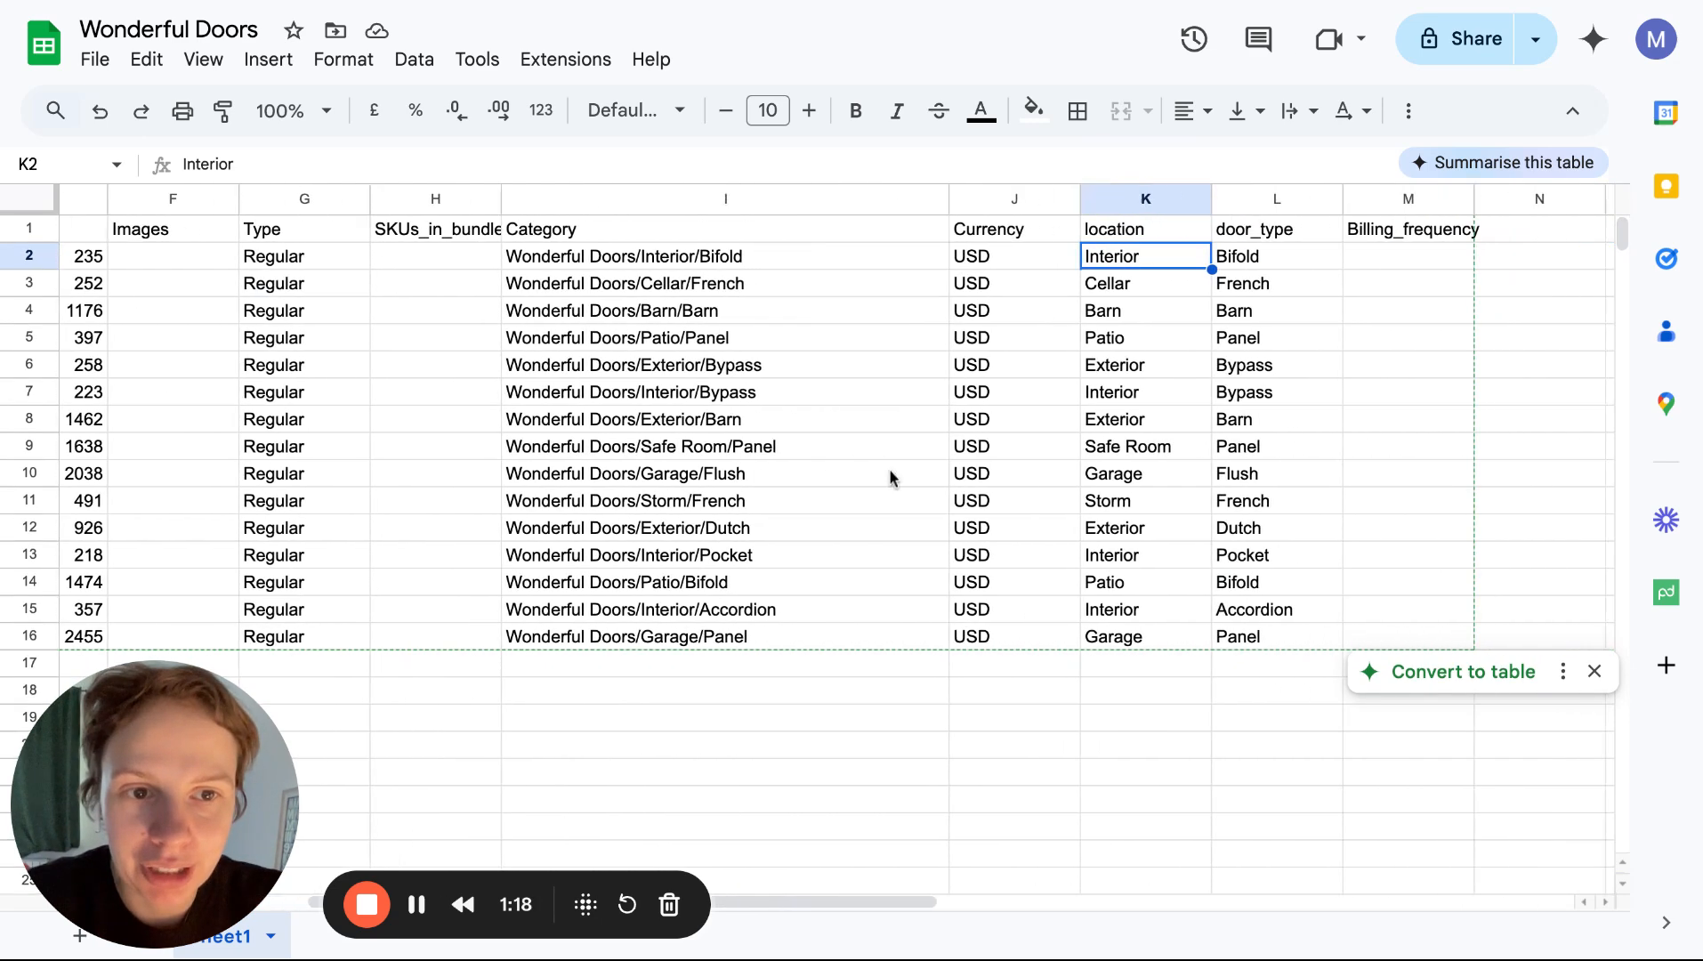
pyautogui.hscroll(1, 893, 477)
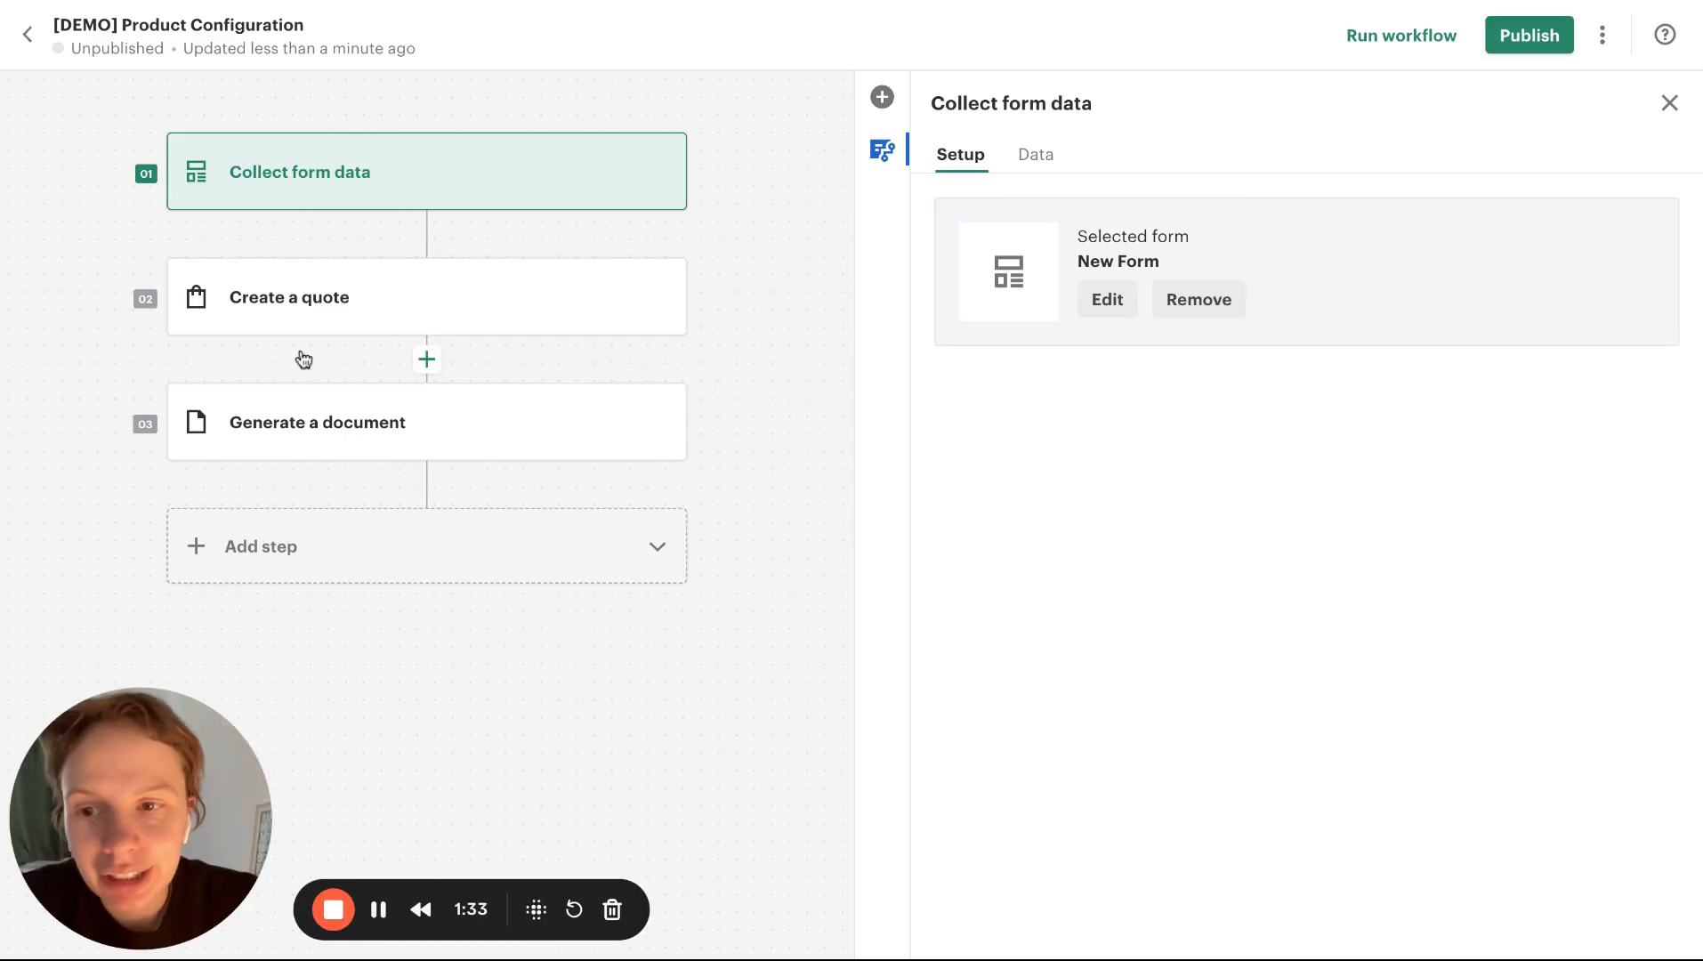
# Open the workflow's New Form for editing and check its multiple-choice field against the location column in the Wonderful Doors spreadsheet
pyautogui.click(1107, 299)
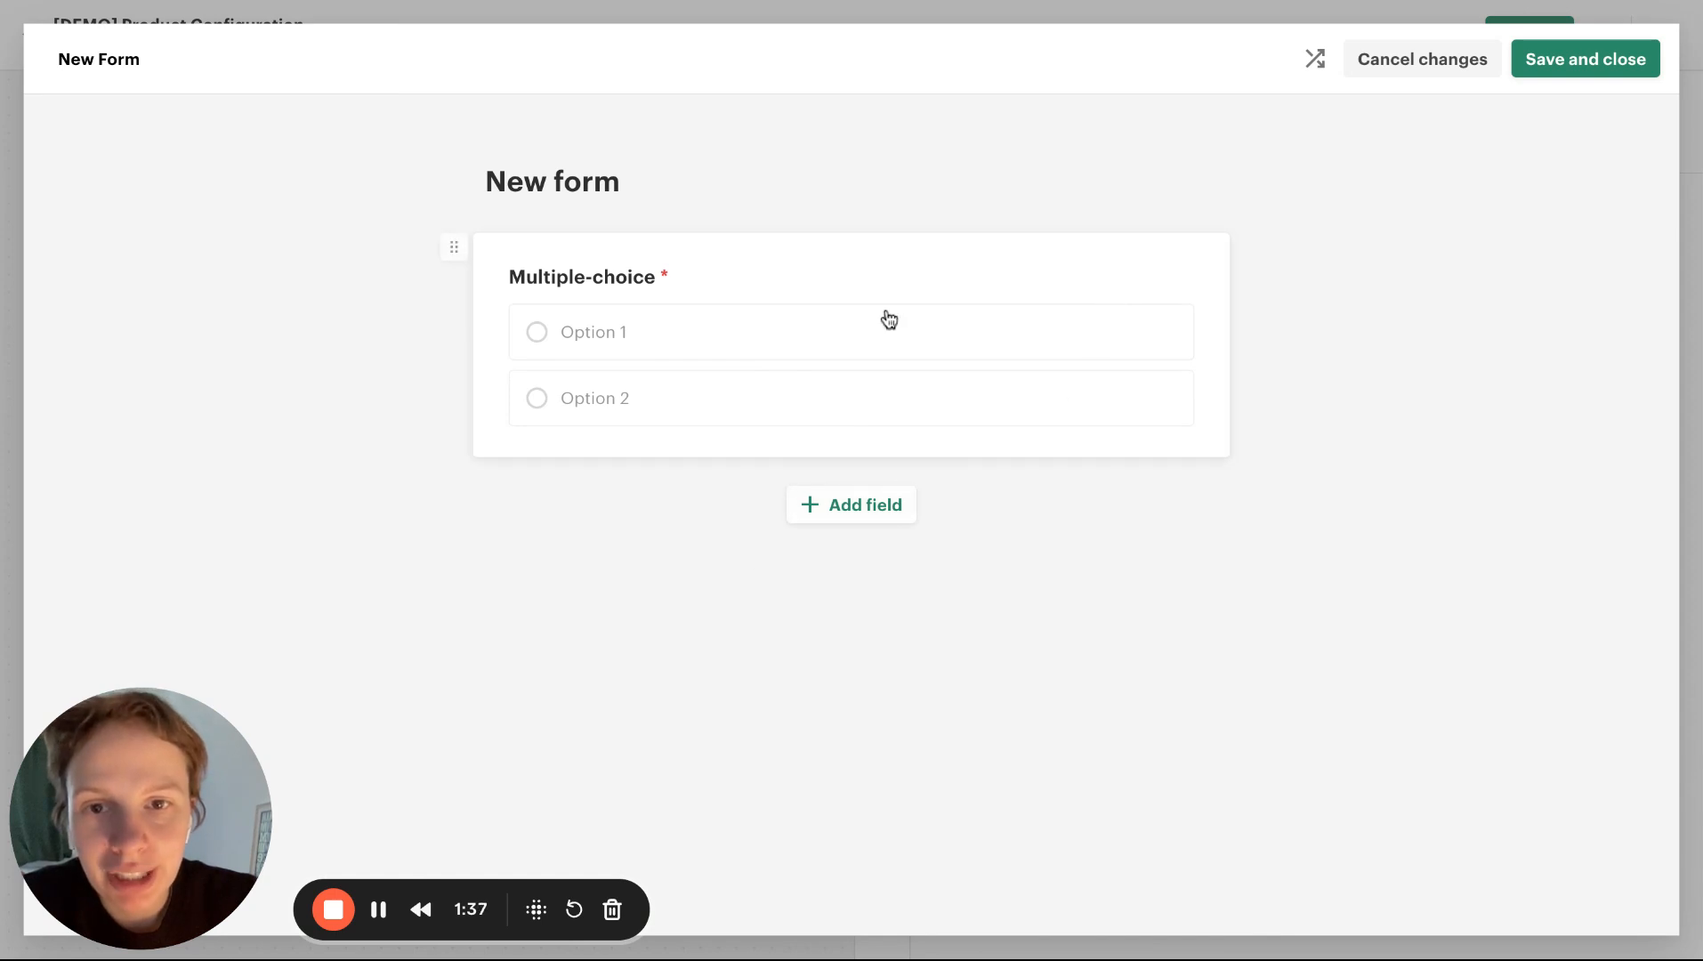
pyautogui.click(990, 301)
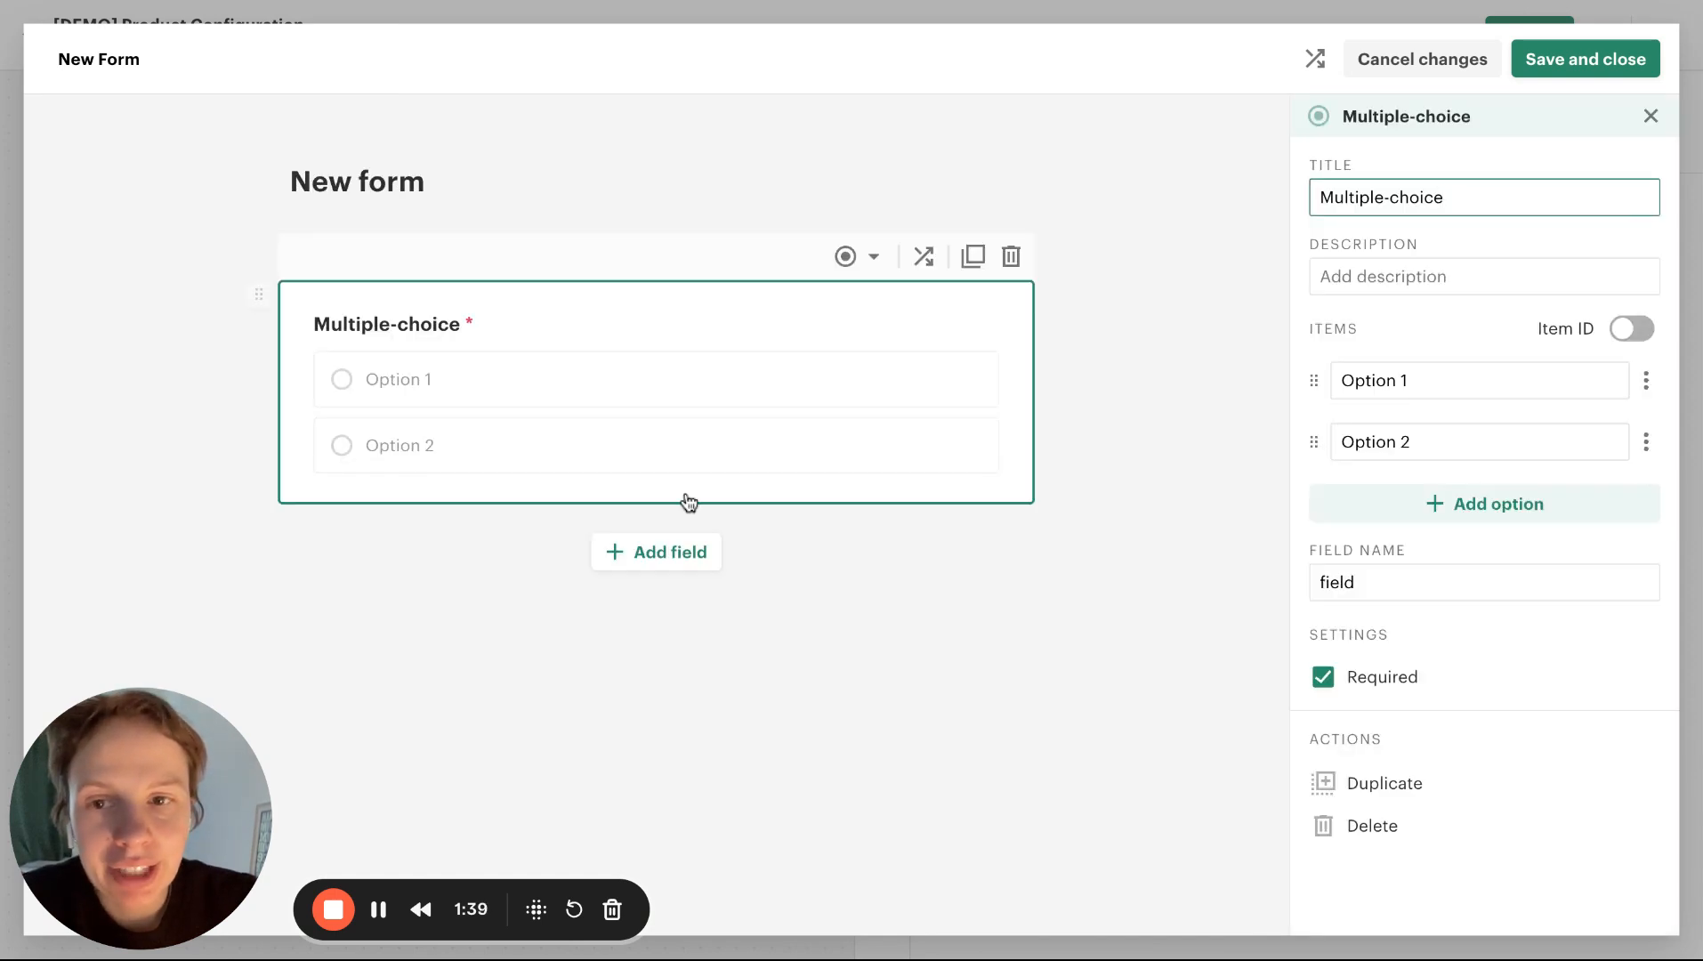
pyautogui.click(1100, 632)
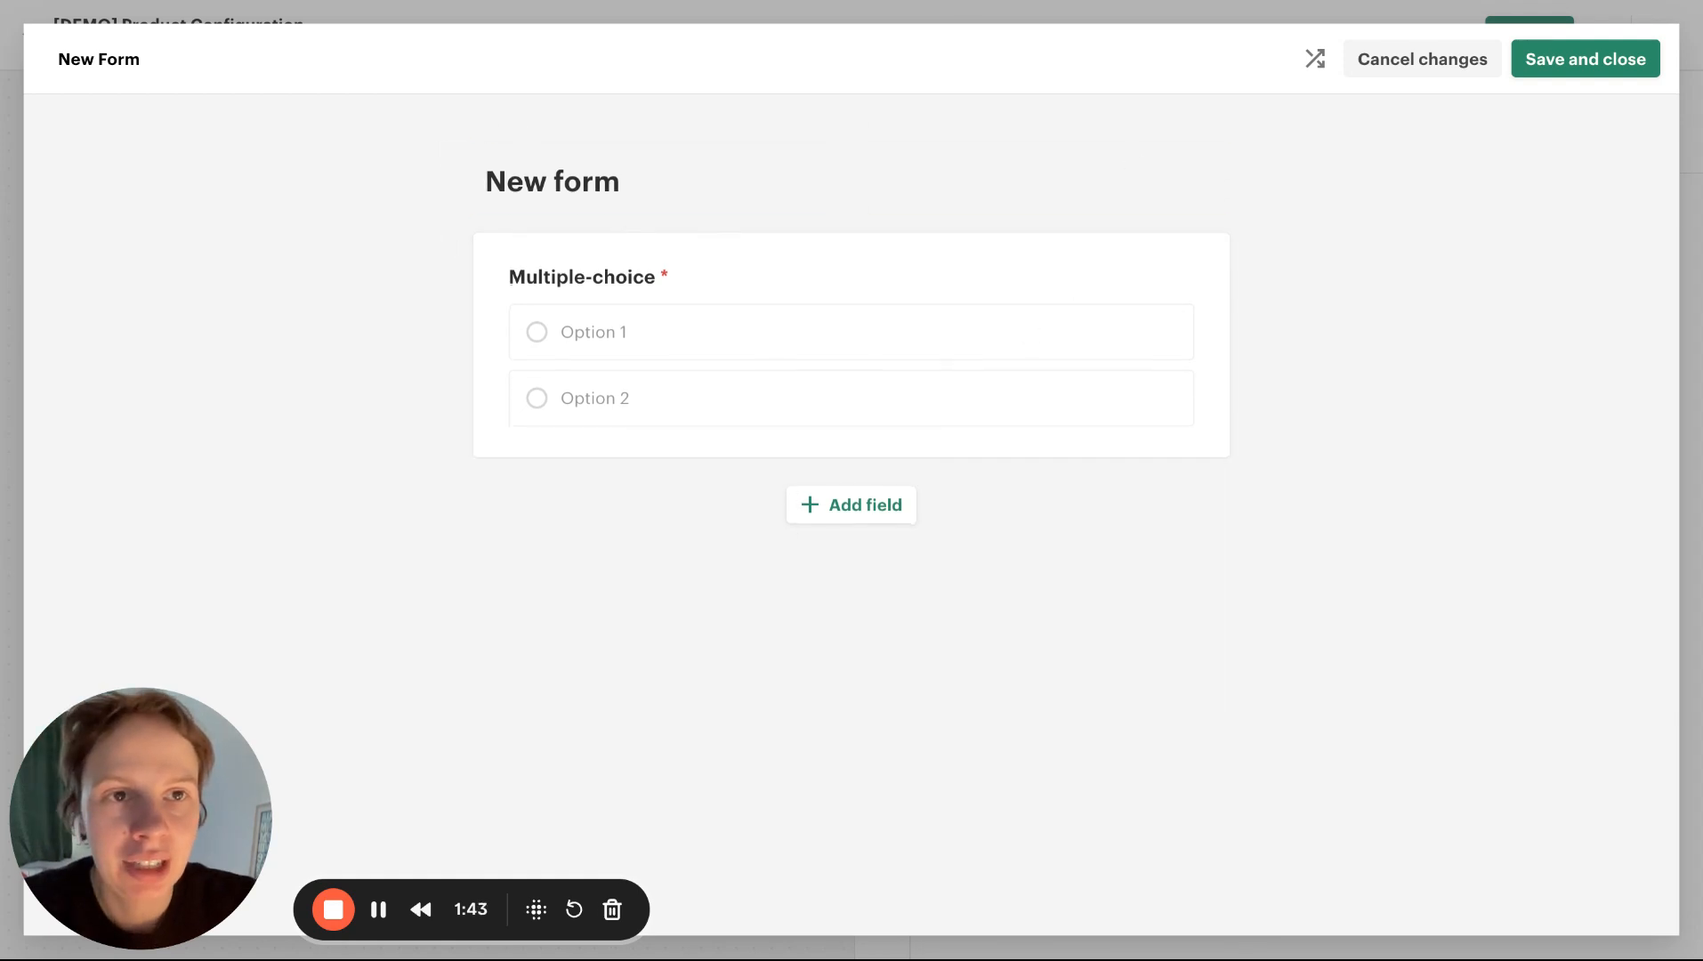
pyautogui.hotkey('ctrl', 'Tab')
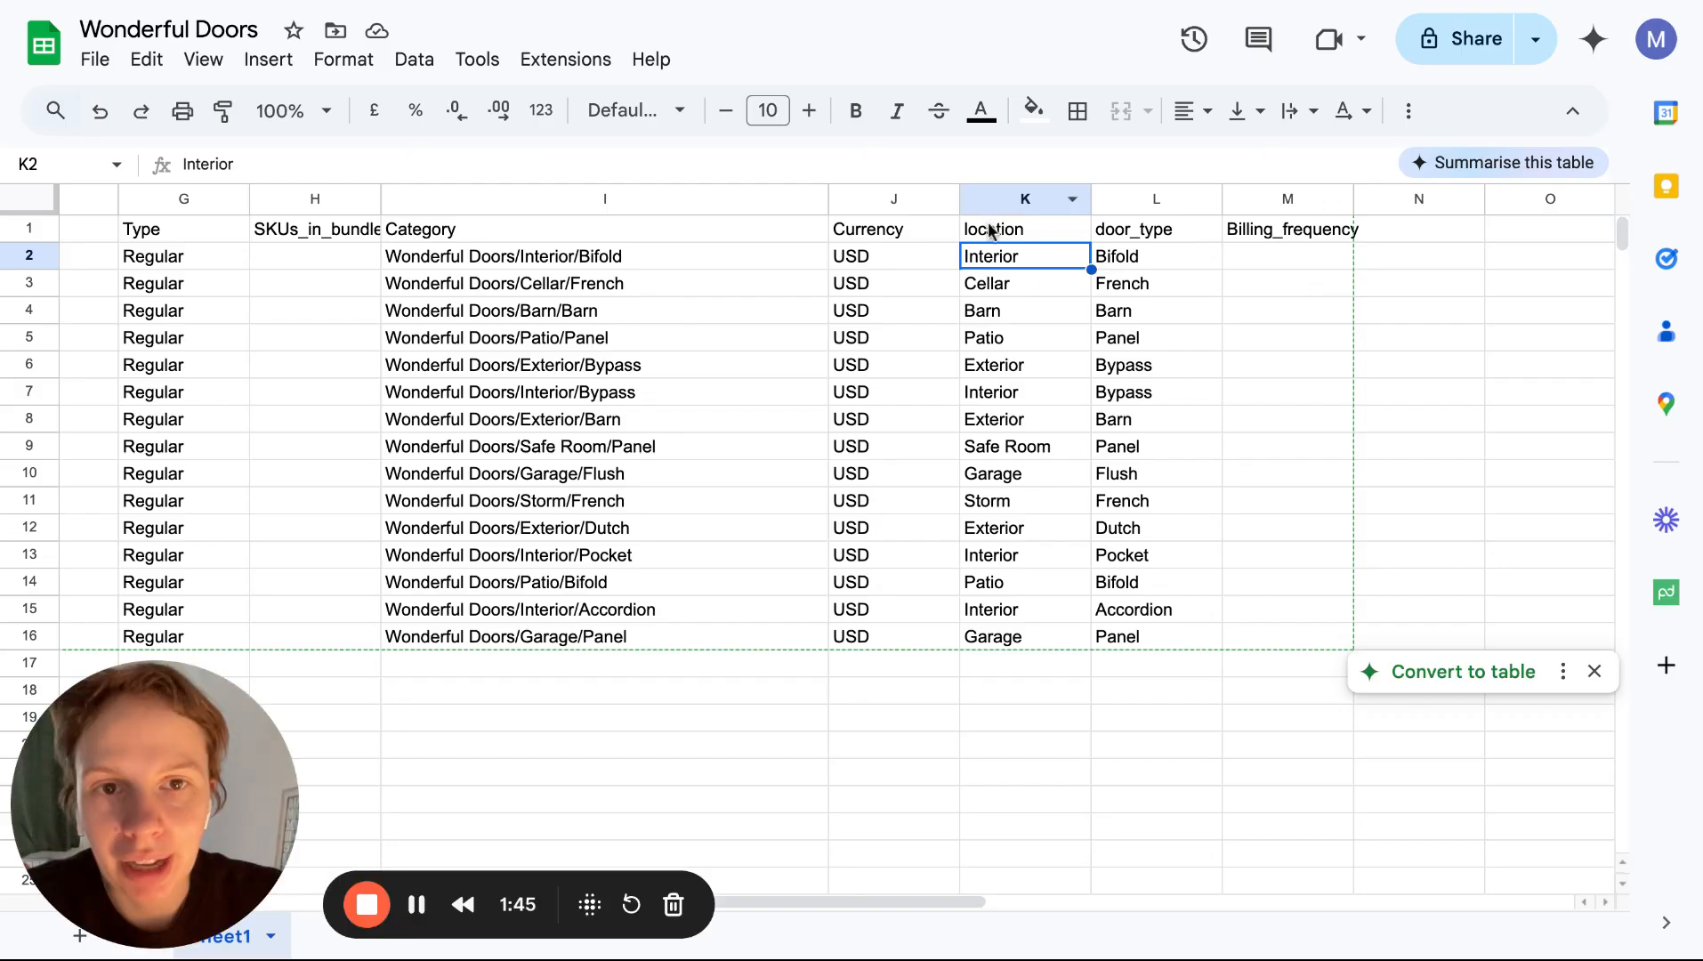
pyautogui.hotkey('ctrl', 'shift', 'Tab')
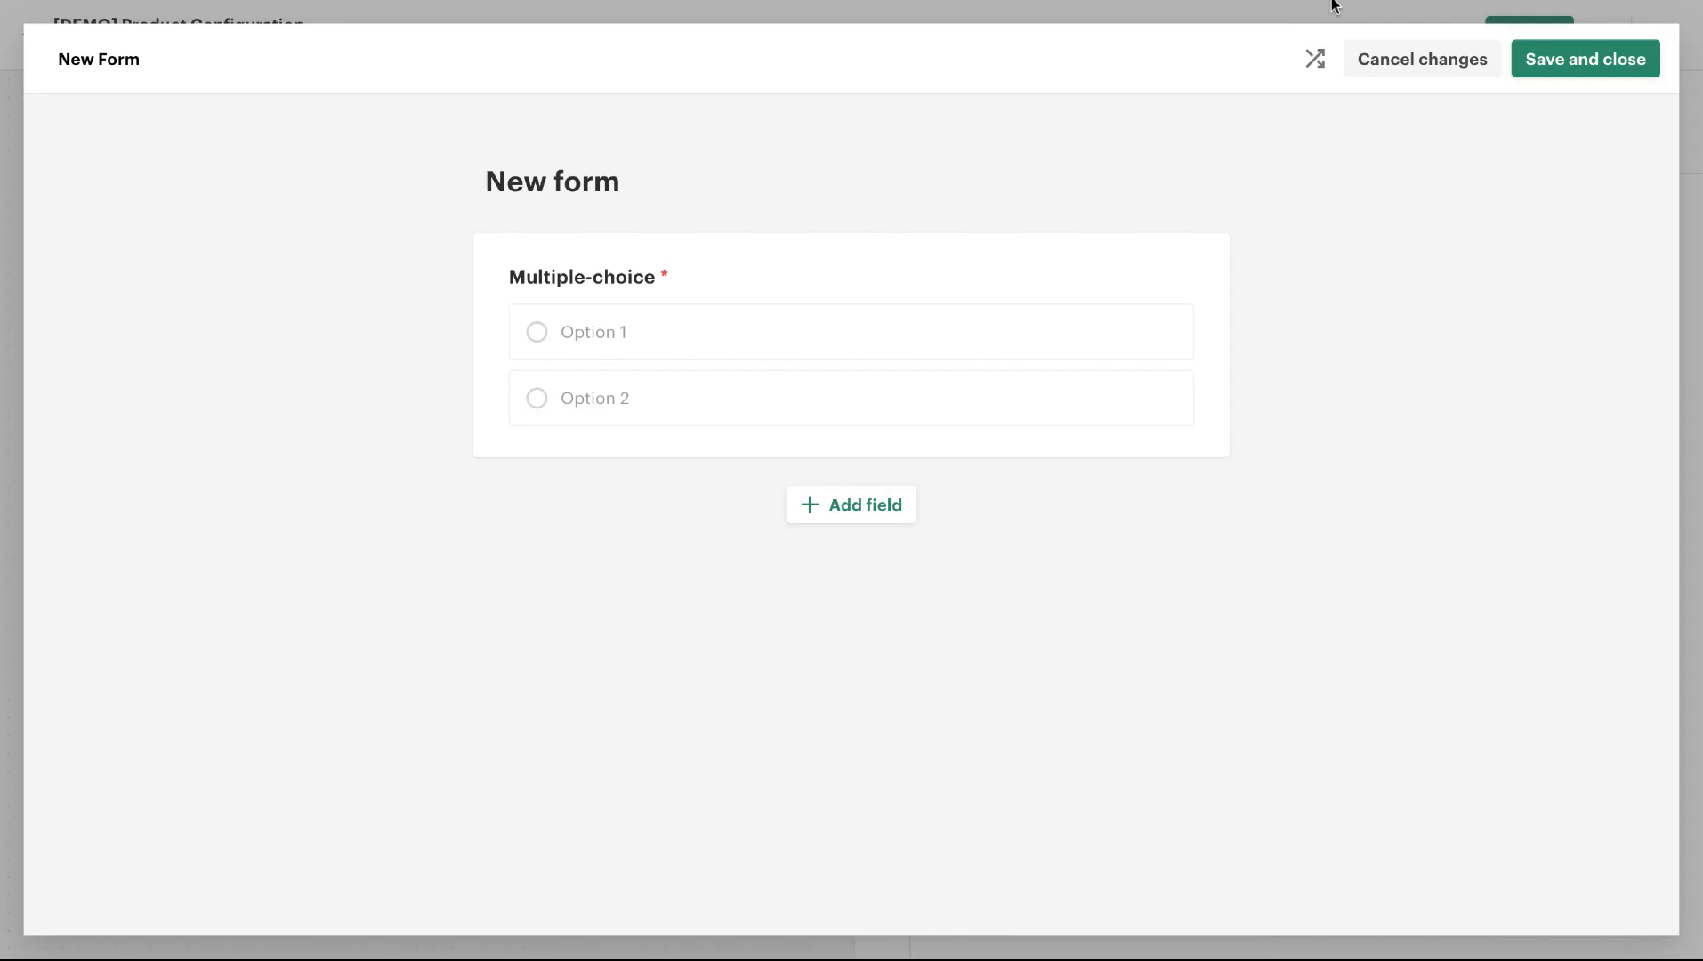
# Title the form's multiple-choice field "Choose location" and convert it to a dropdown
pyautogui.click(770, 325)
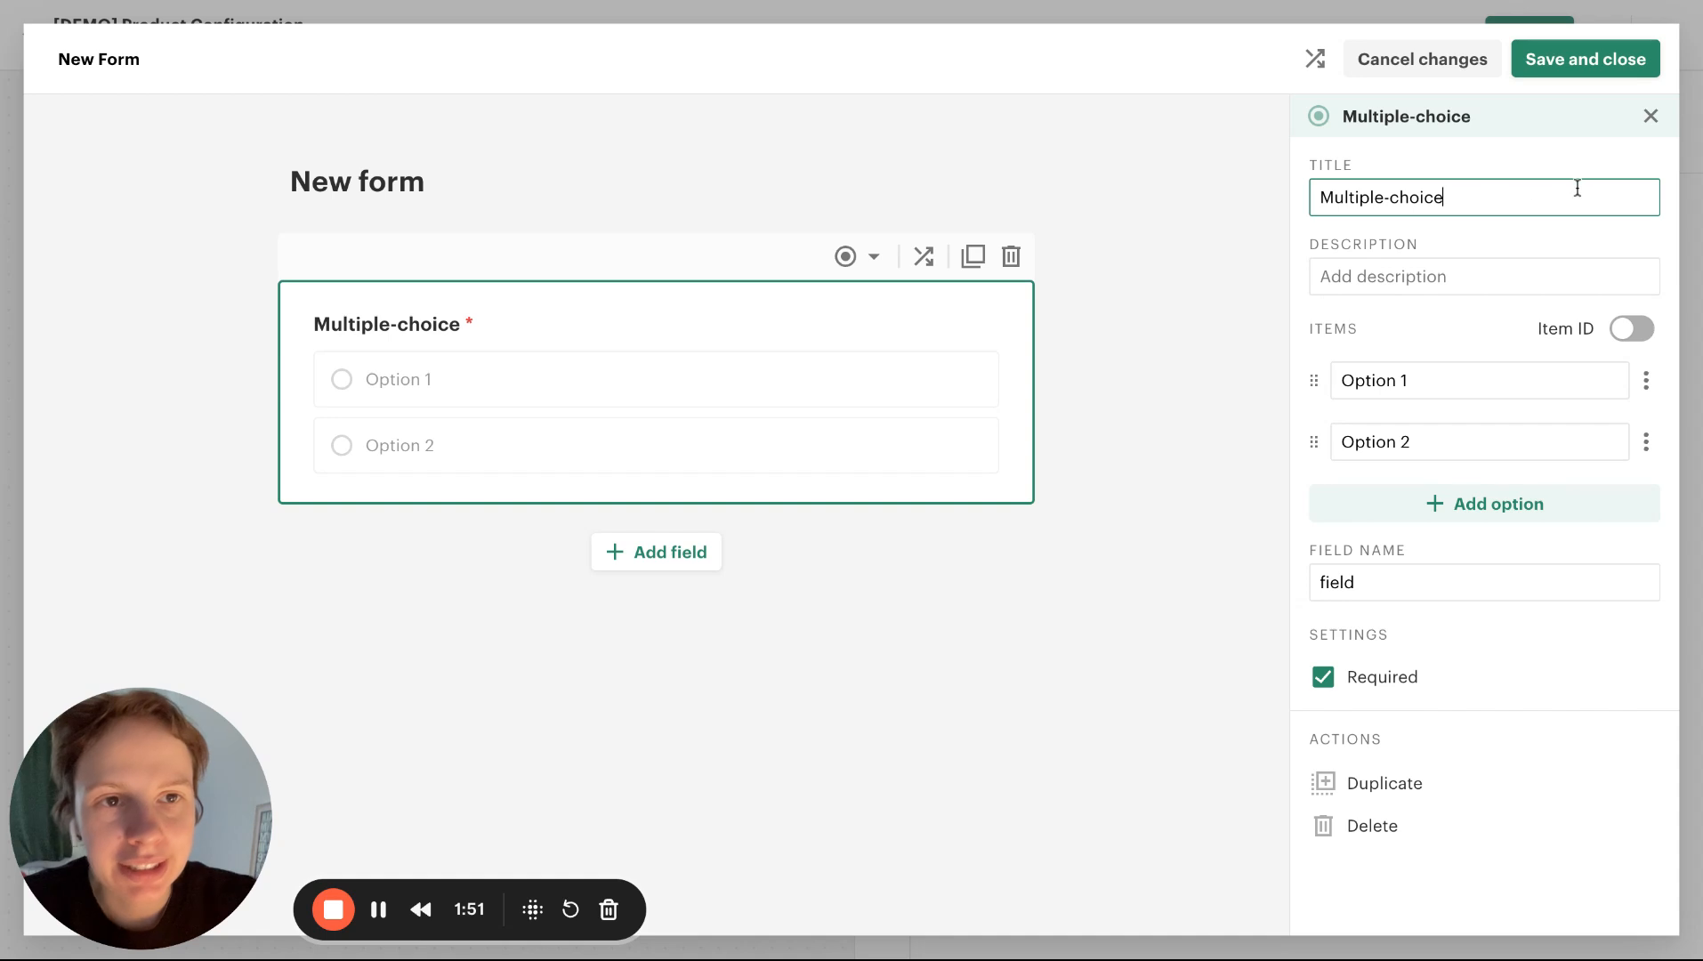
pyautogui.hotkey('ctrl', 'shift', 'Left')
pyautogui.hotkey('ctrl', 'shift', 'Left')
pyautogui.write('C')
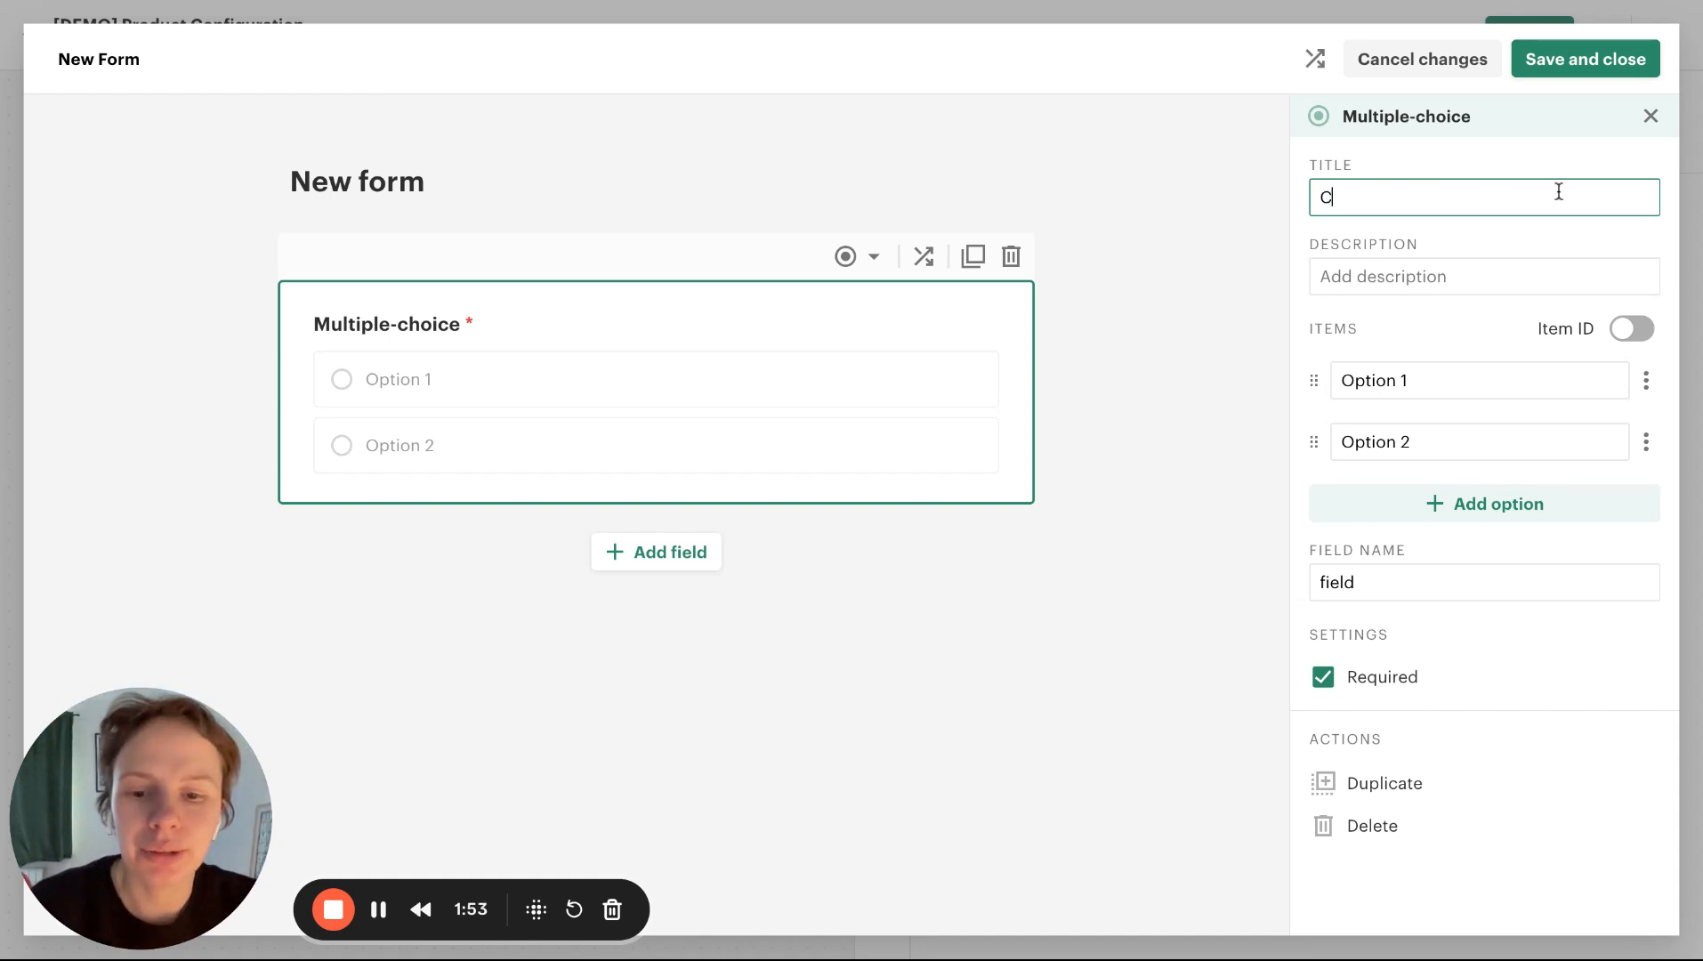
pyautogui.write('hoose ')
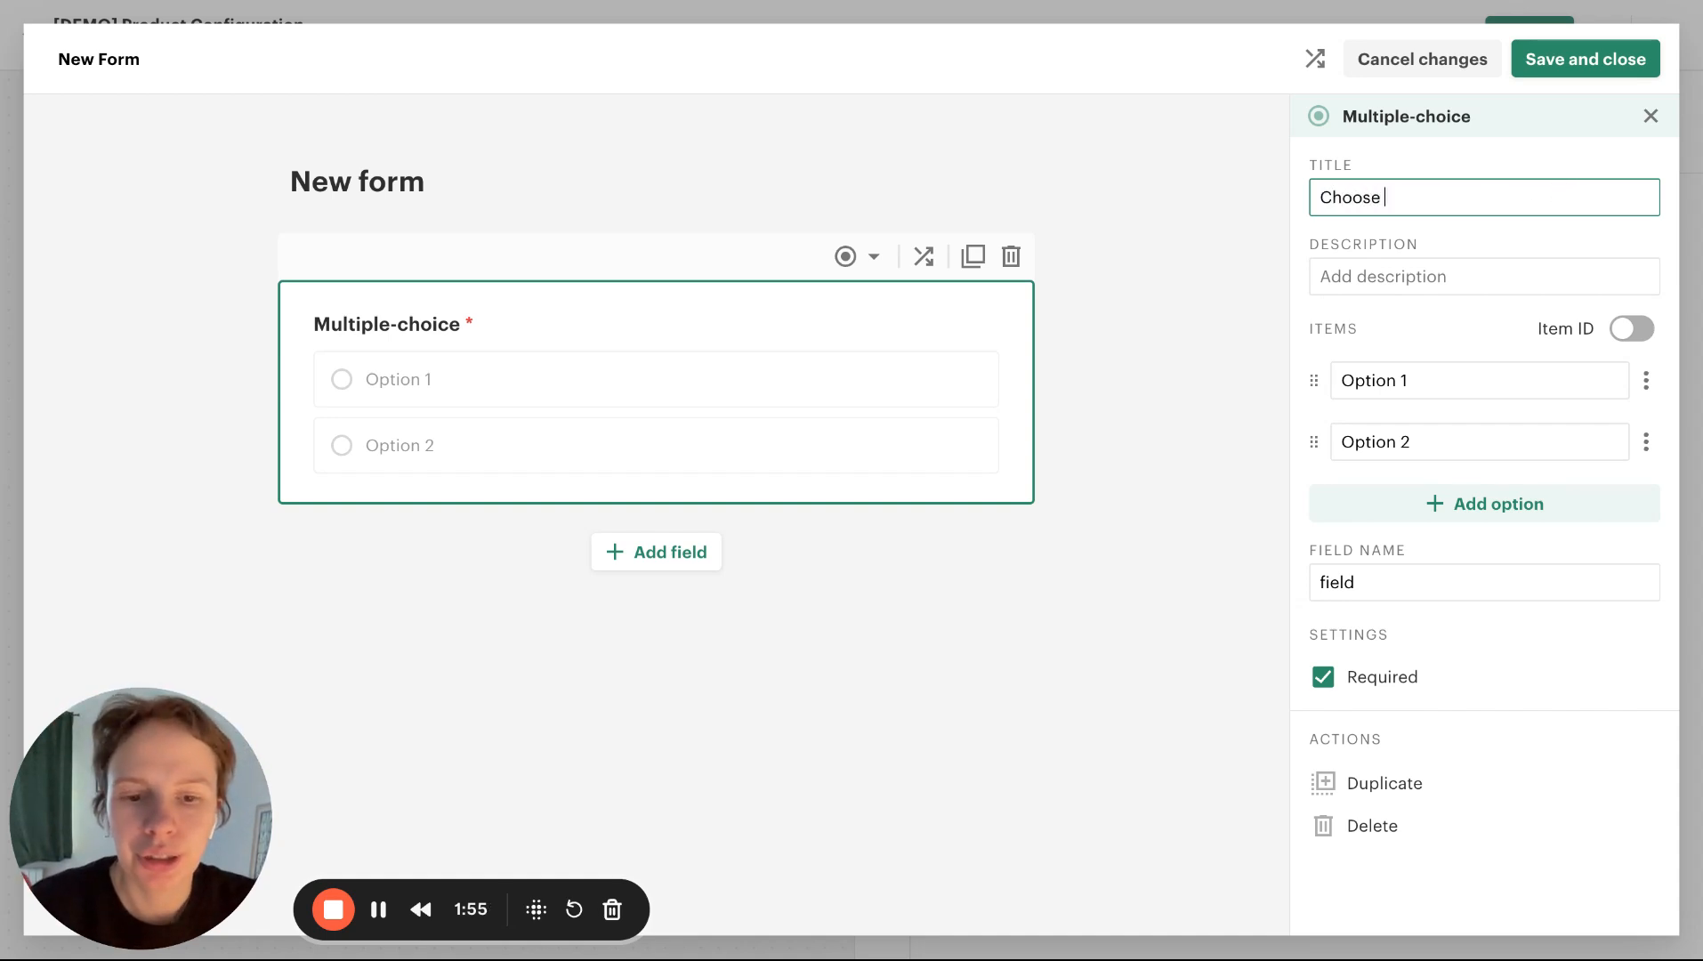
pyautogui.write('location')
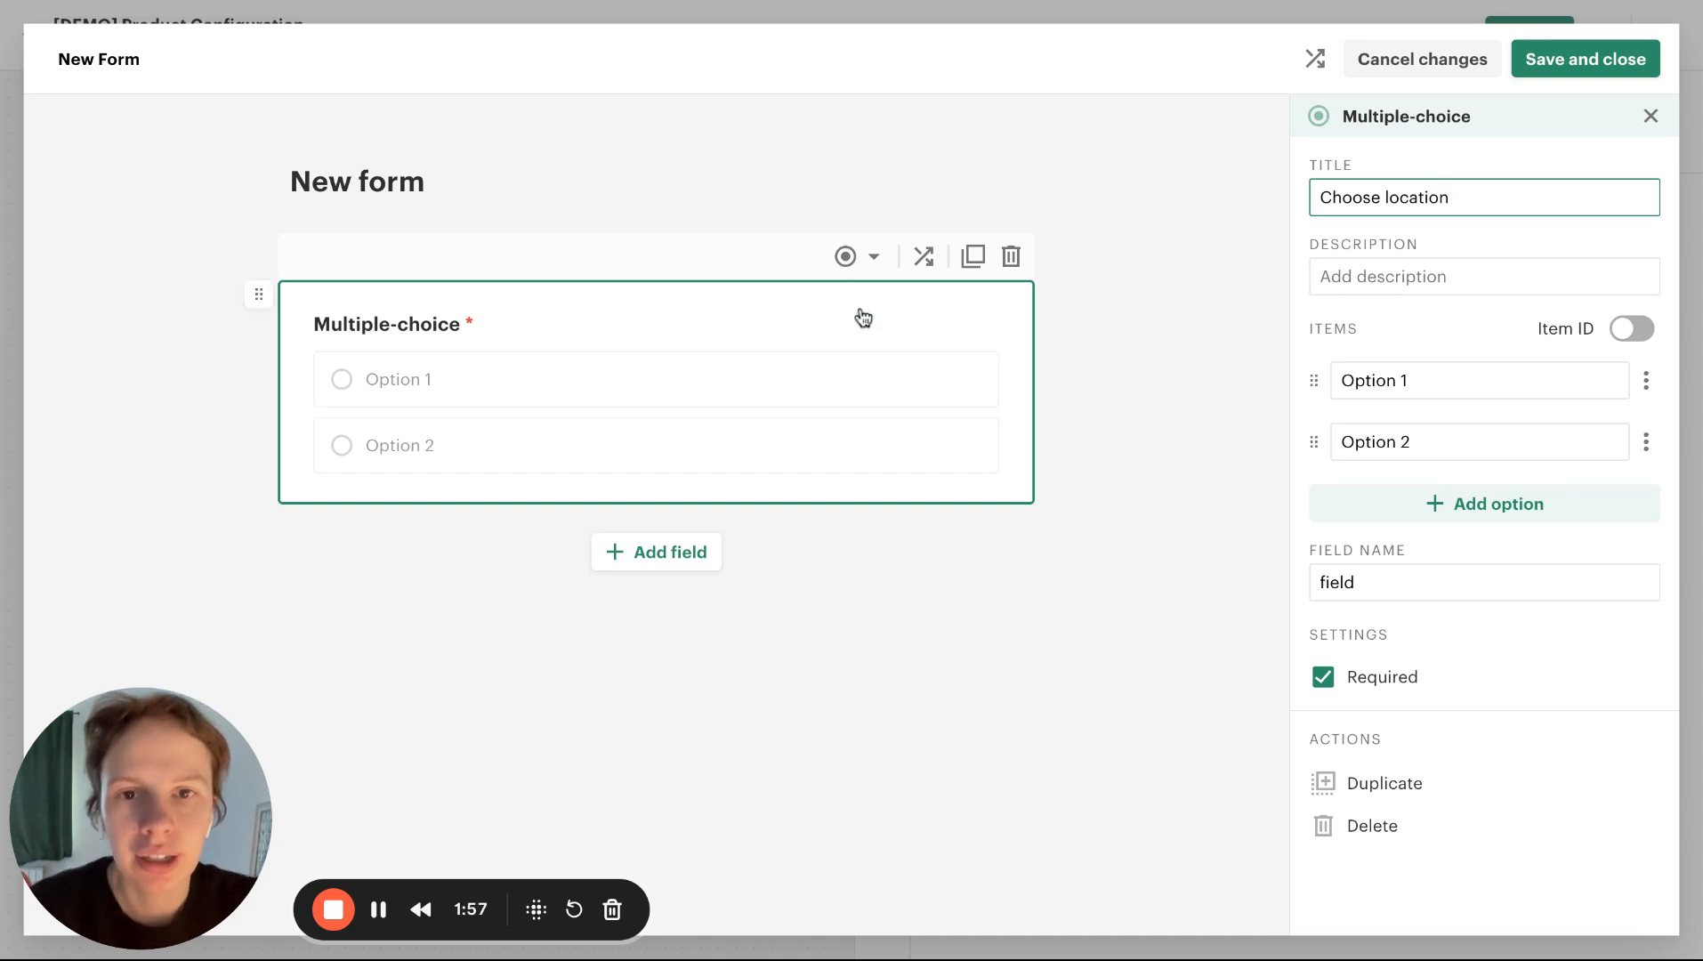
pyautogui.click(860, 258)
pyautogui.click(824, 607)
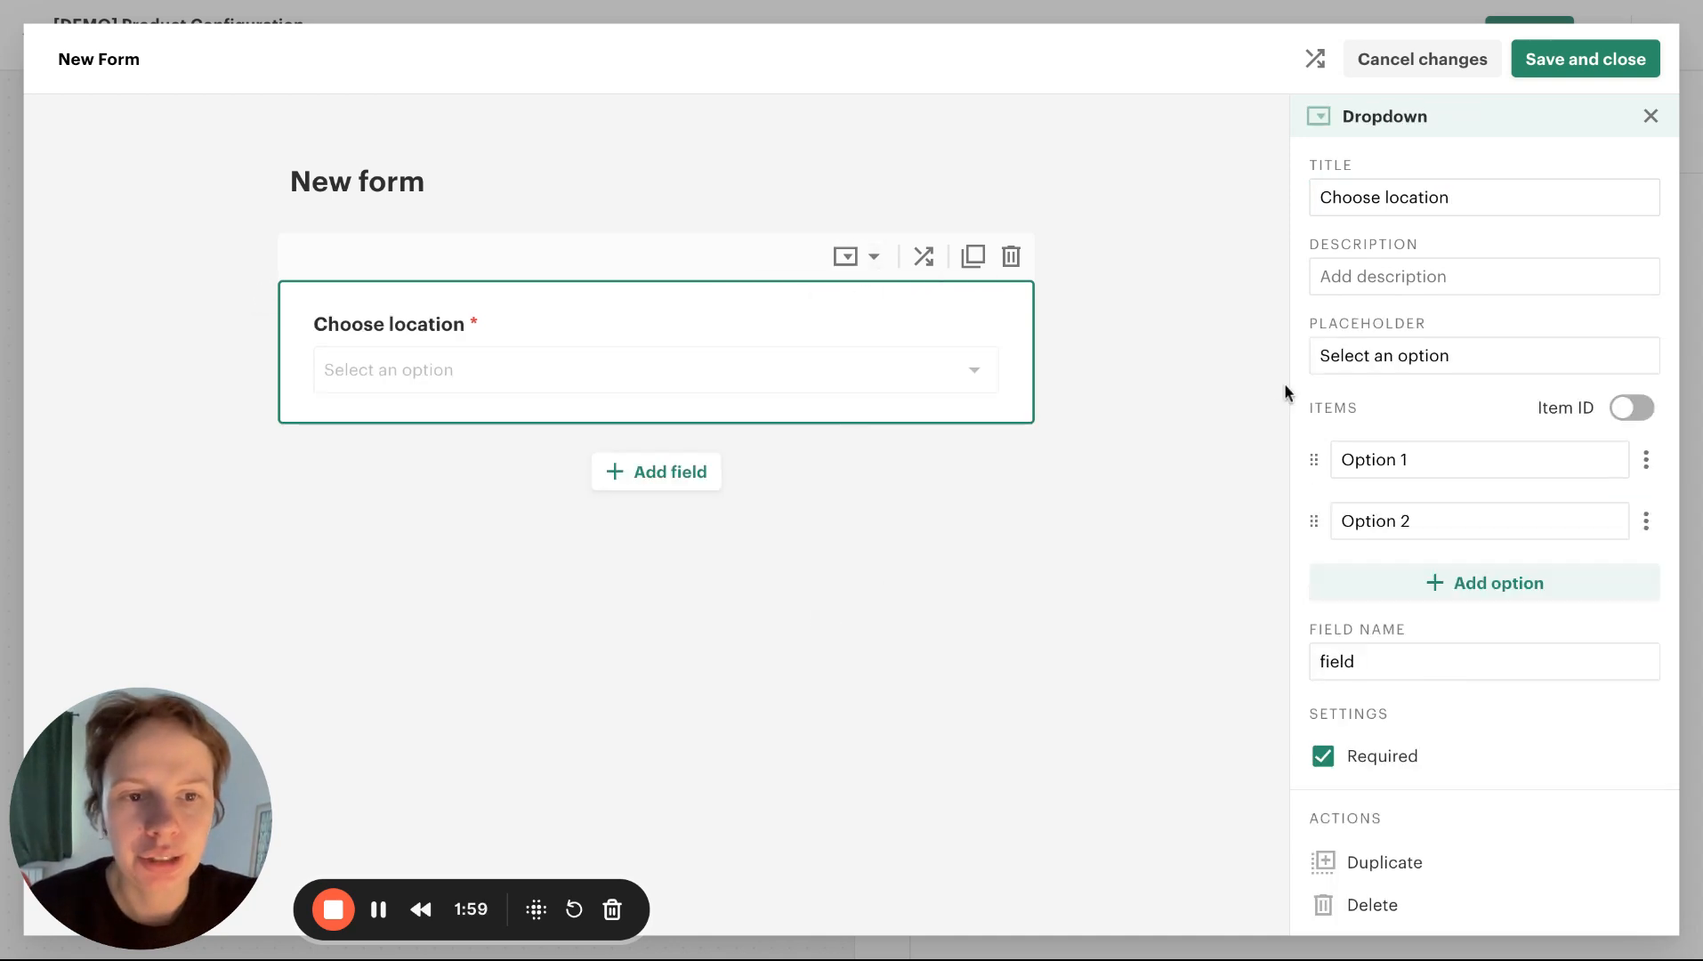
# Set the Choose location dropdown's field name to "location", matching the column header in the Wonderful Doors spreadsheet
pyautogui.doubleClick(1434, 663)
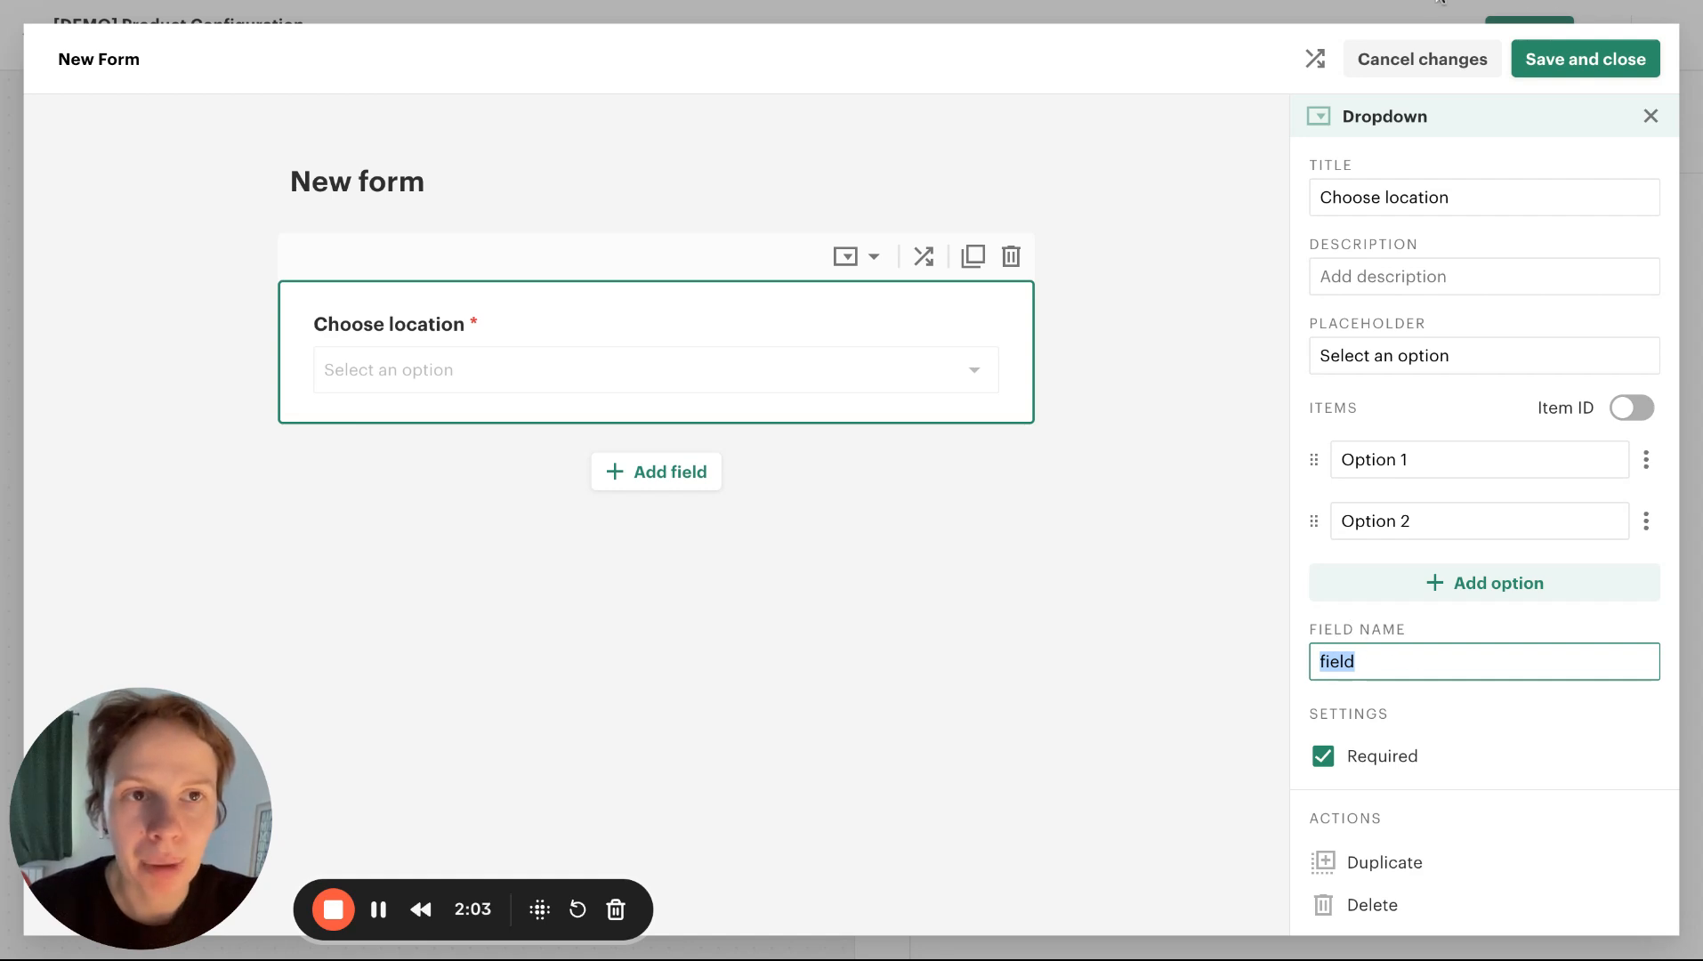
pyautogui.click(1441, 1)
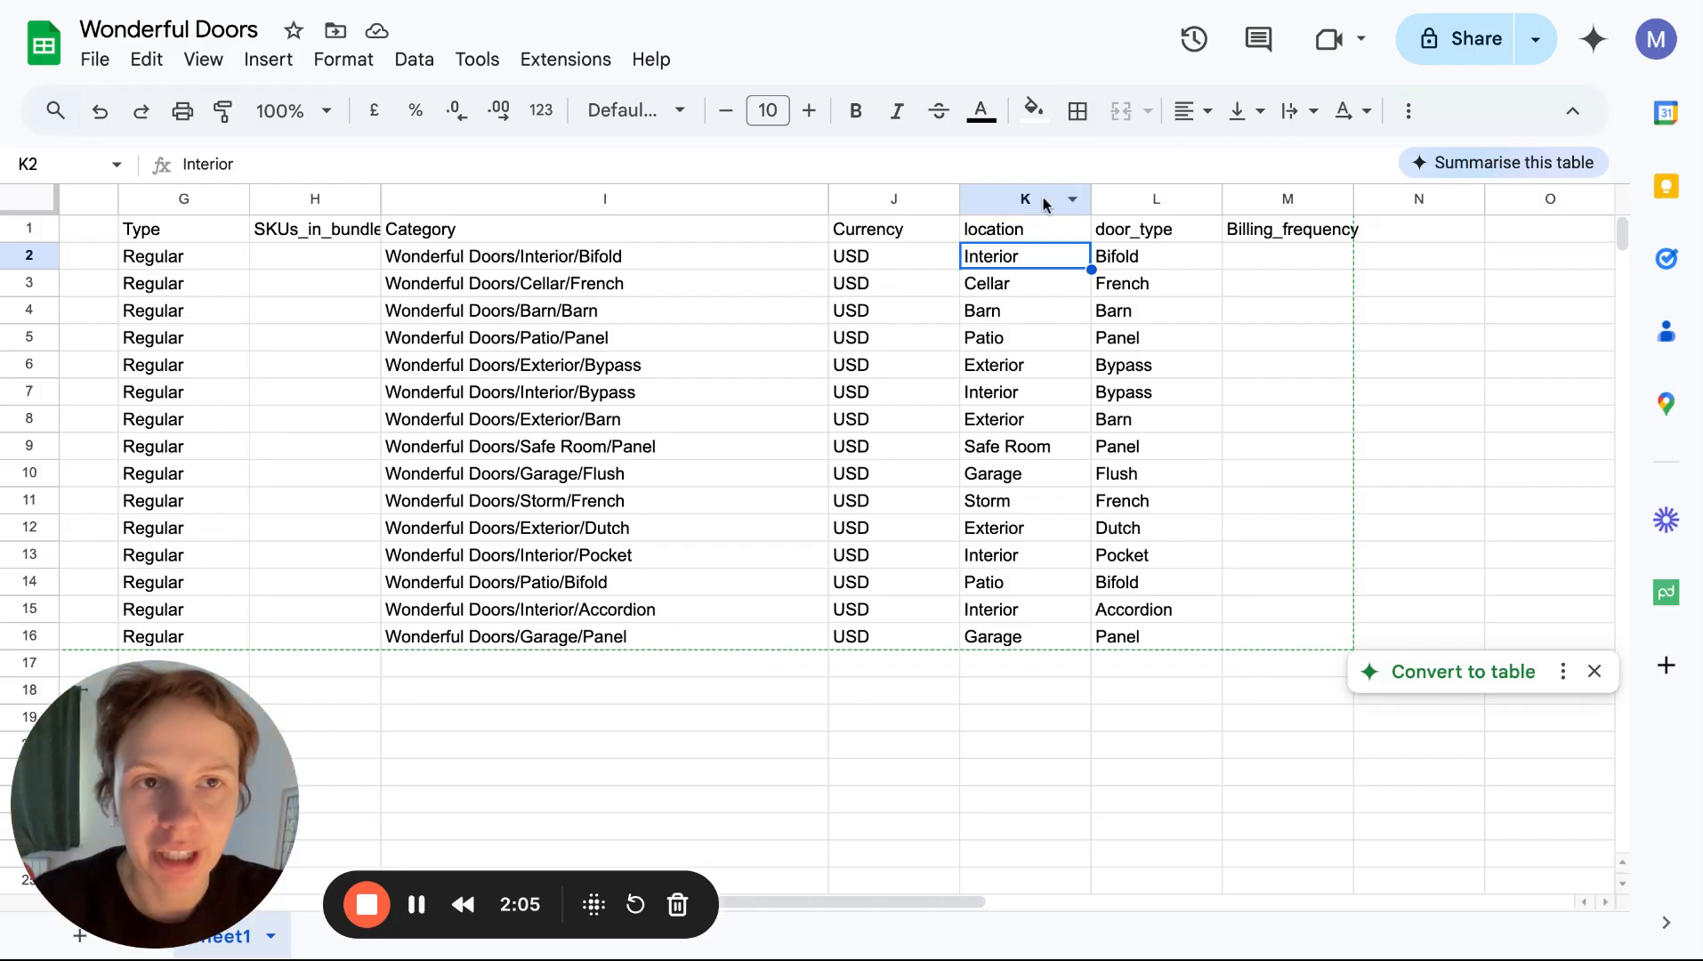
pyautogui.click(1332, 8)
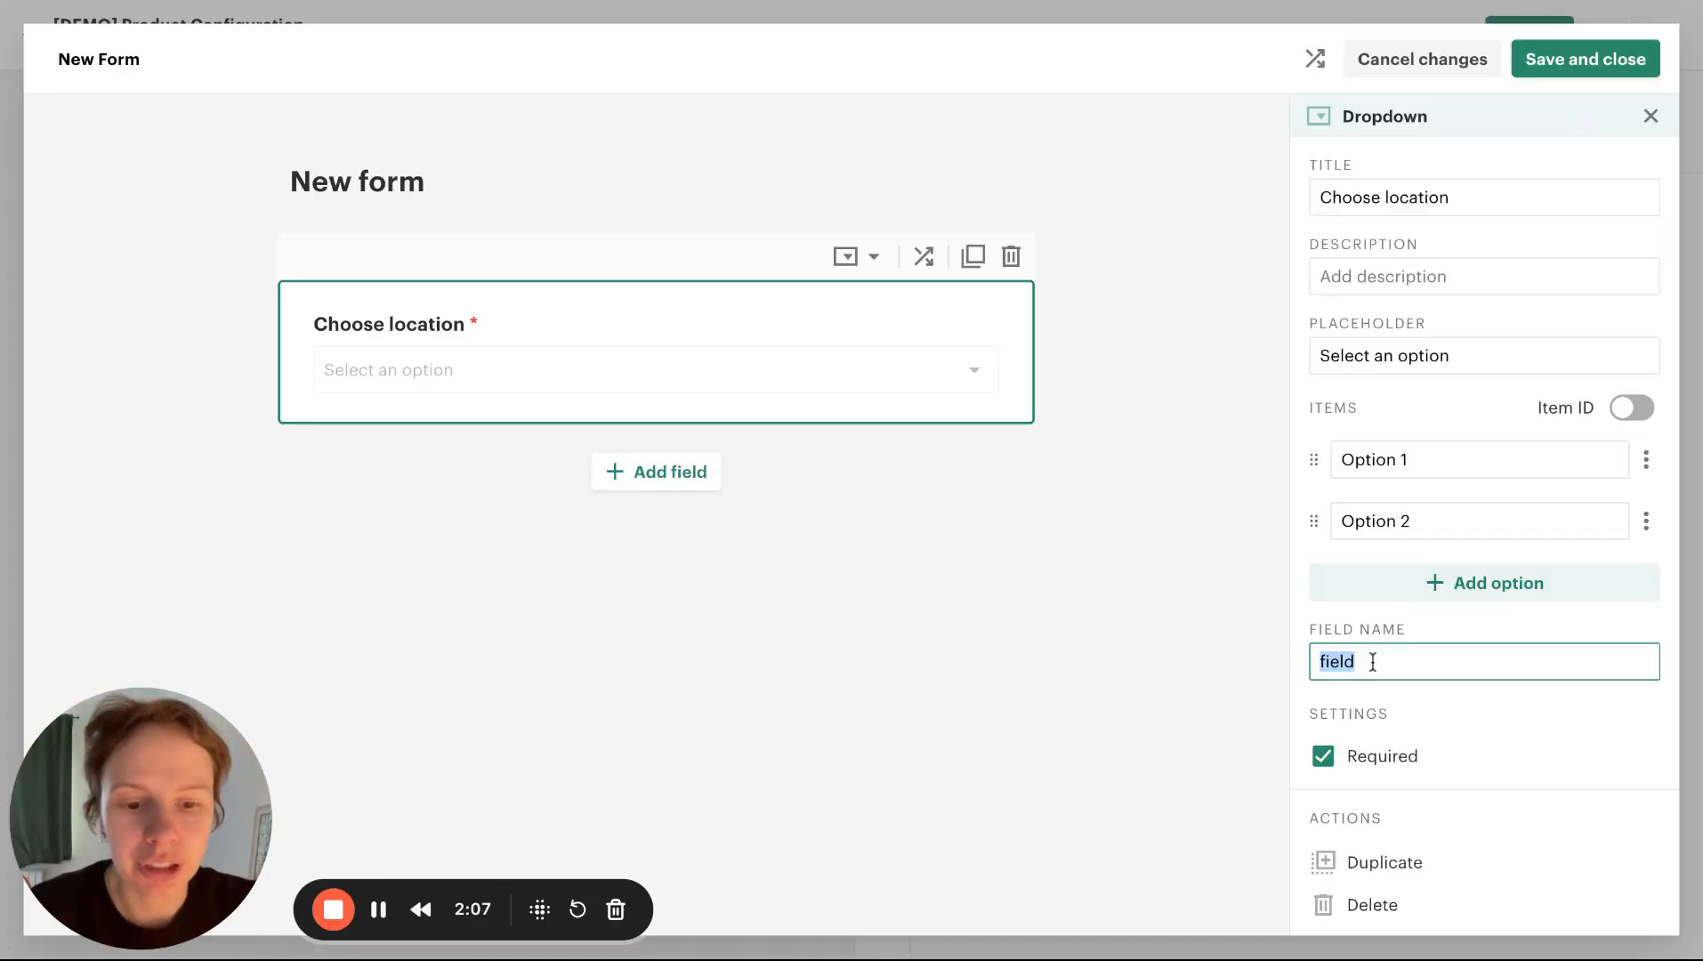
pyautogui.write('loca')
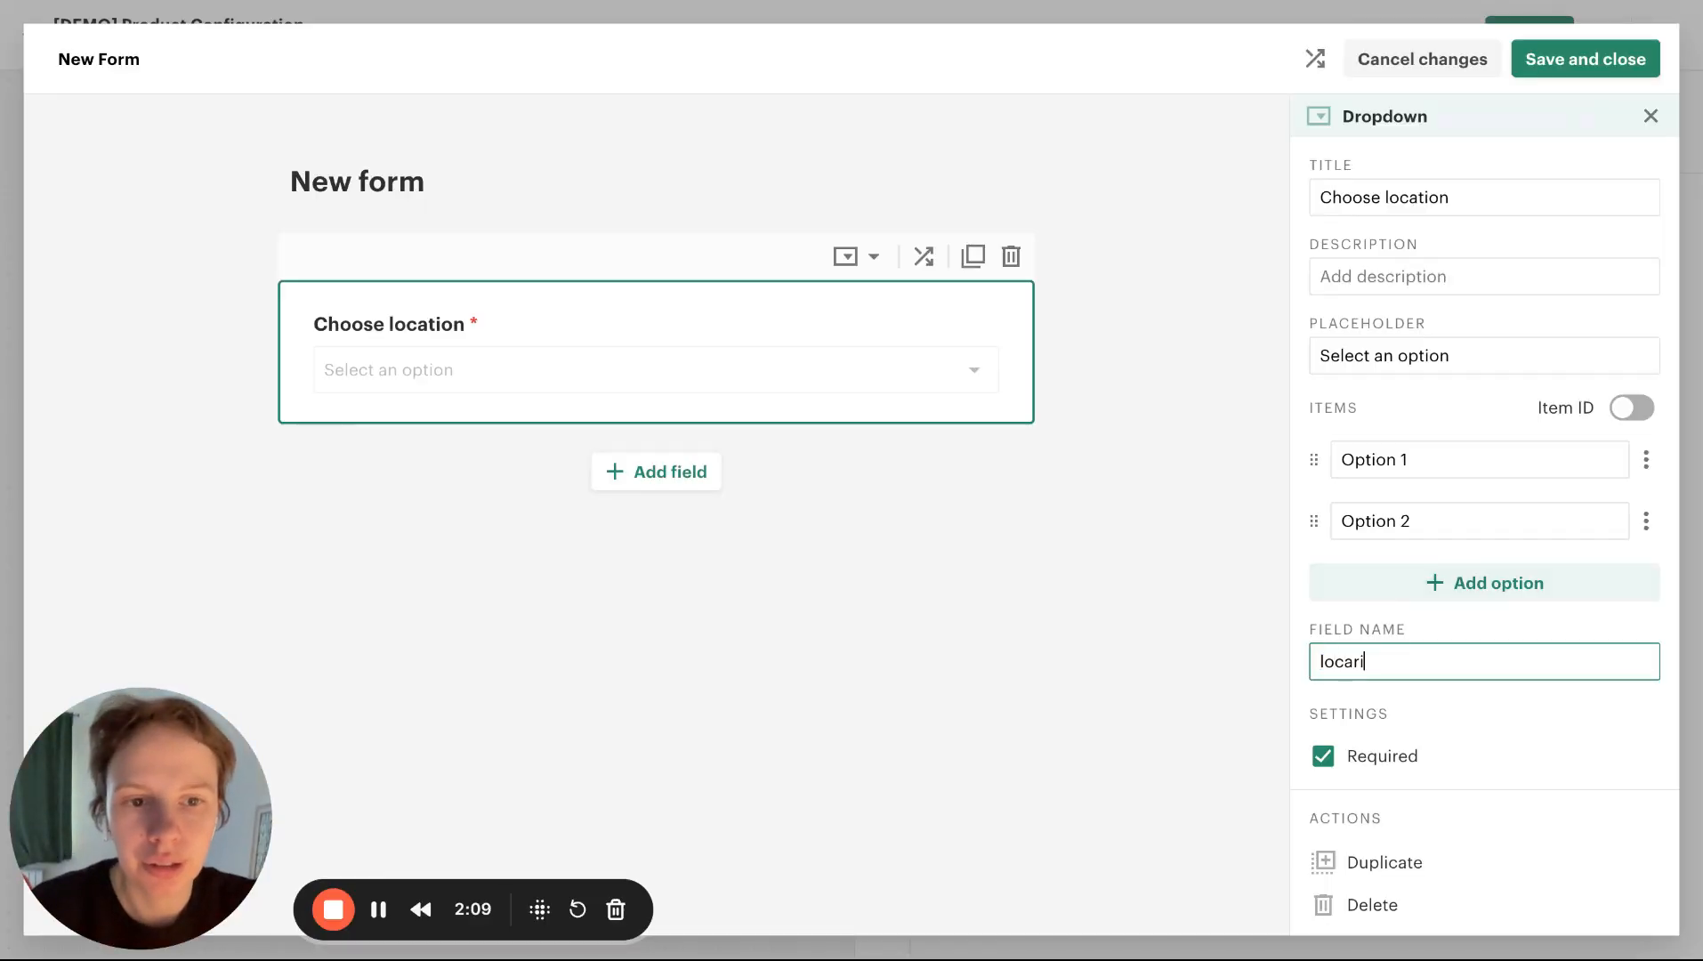
pyautogui.write('tion')
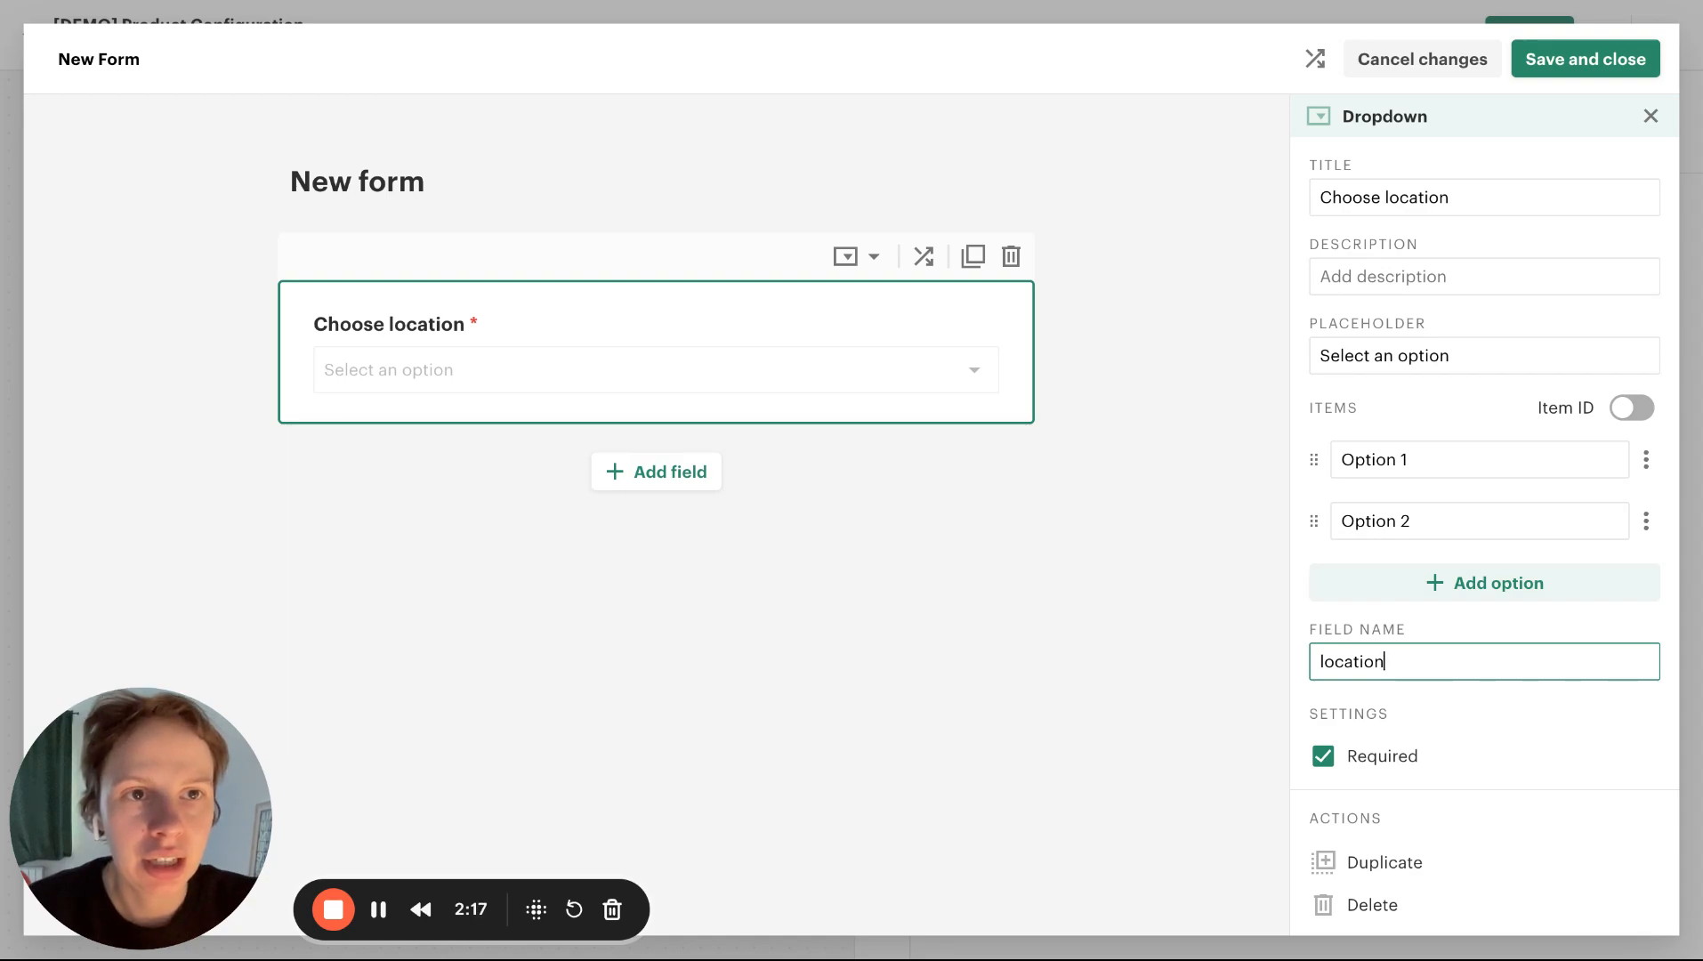
# Fill the Choose location dropdown with the spreadsheet's location values, including Cellar, Interior, Barn, Patio, Exterior, Safe Room and Garage
pyautogui.hotkey('ctrl', 'Tab')
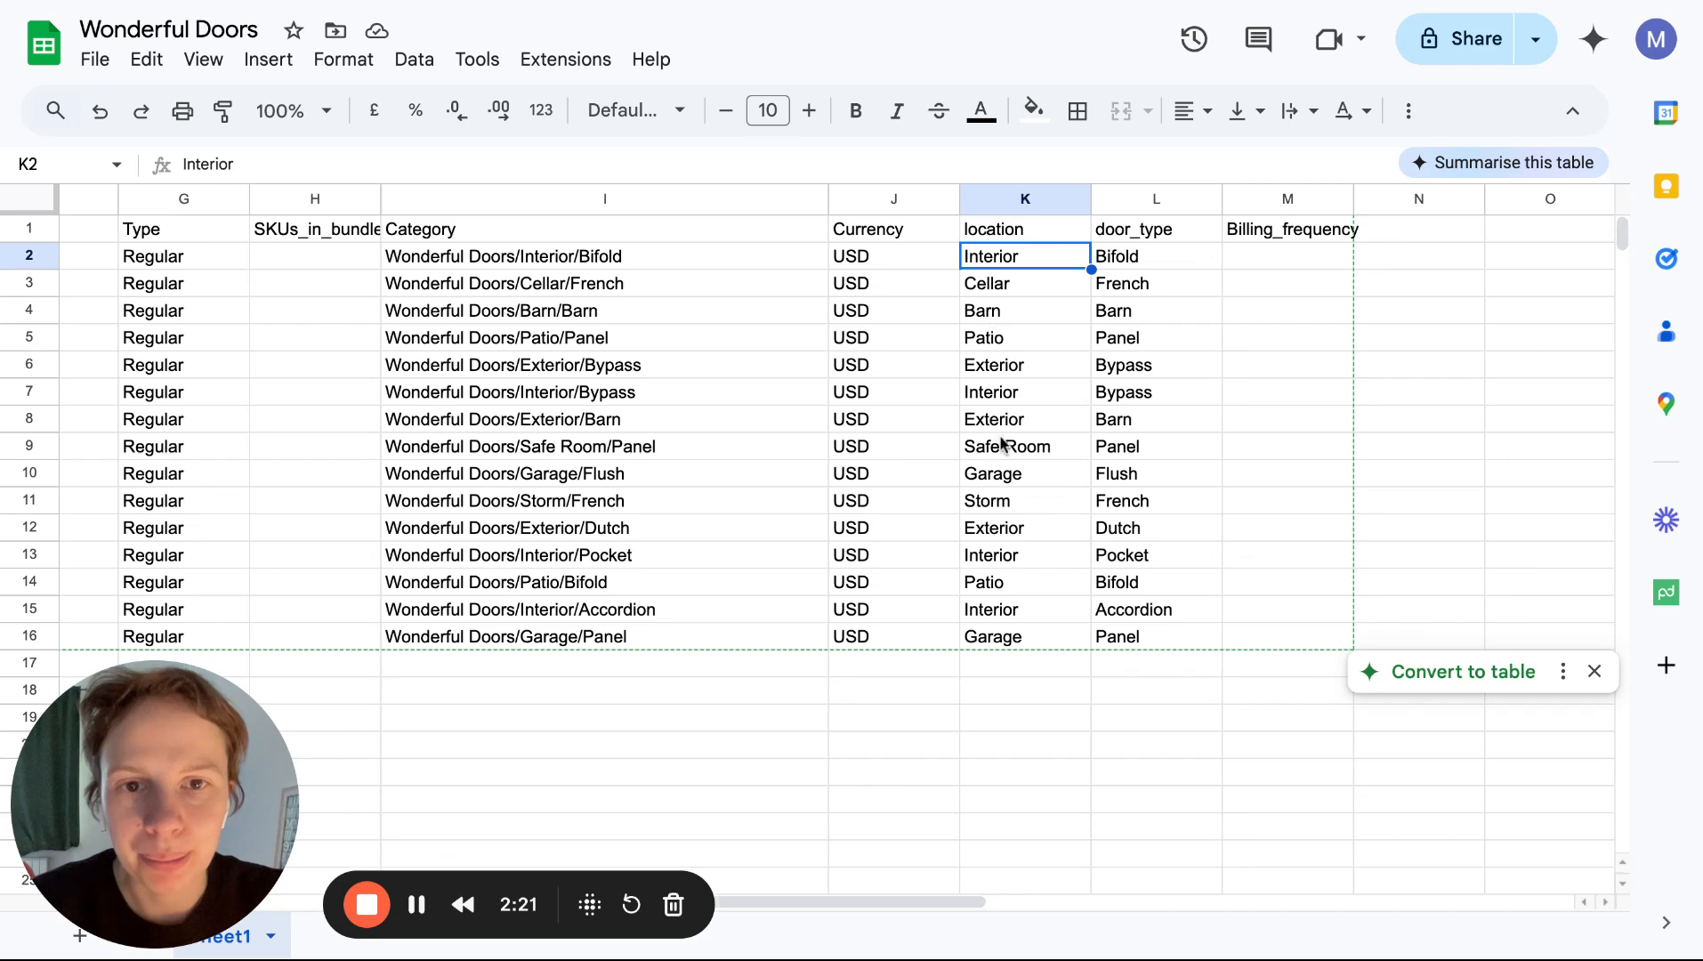
pyautogui.click(416, 905)
pyautogui.scroll(-4, 1468, 436)
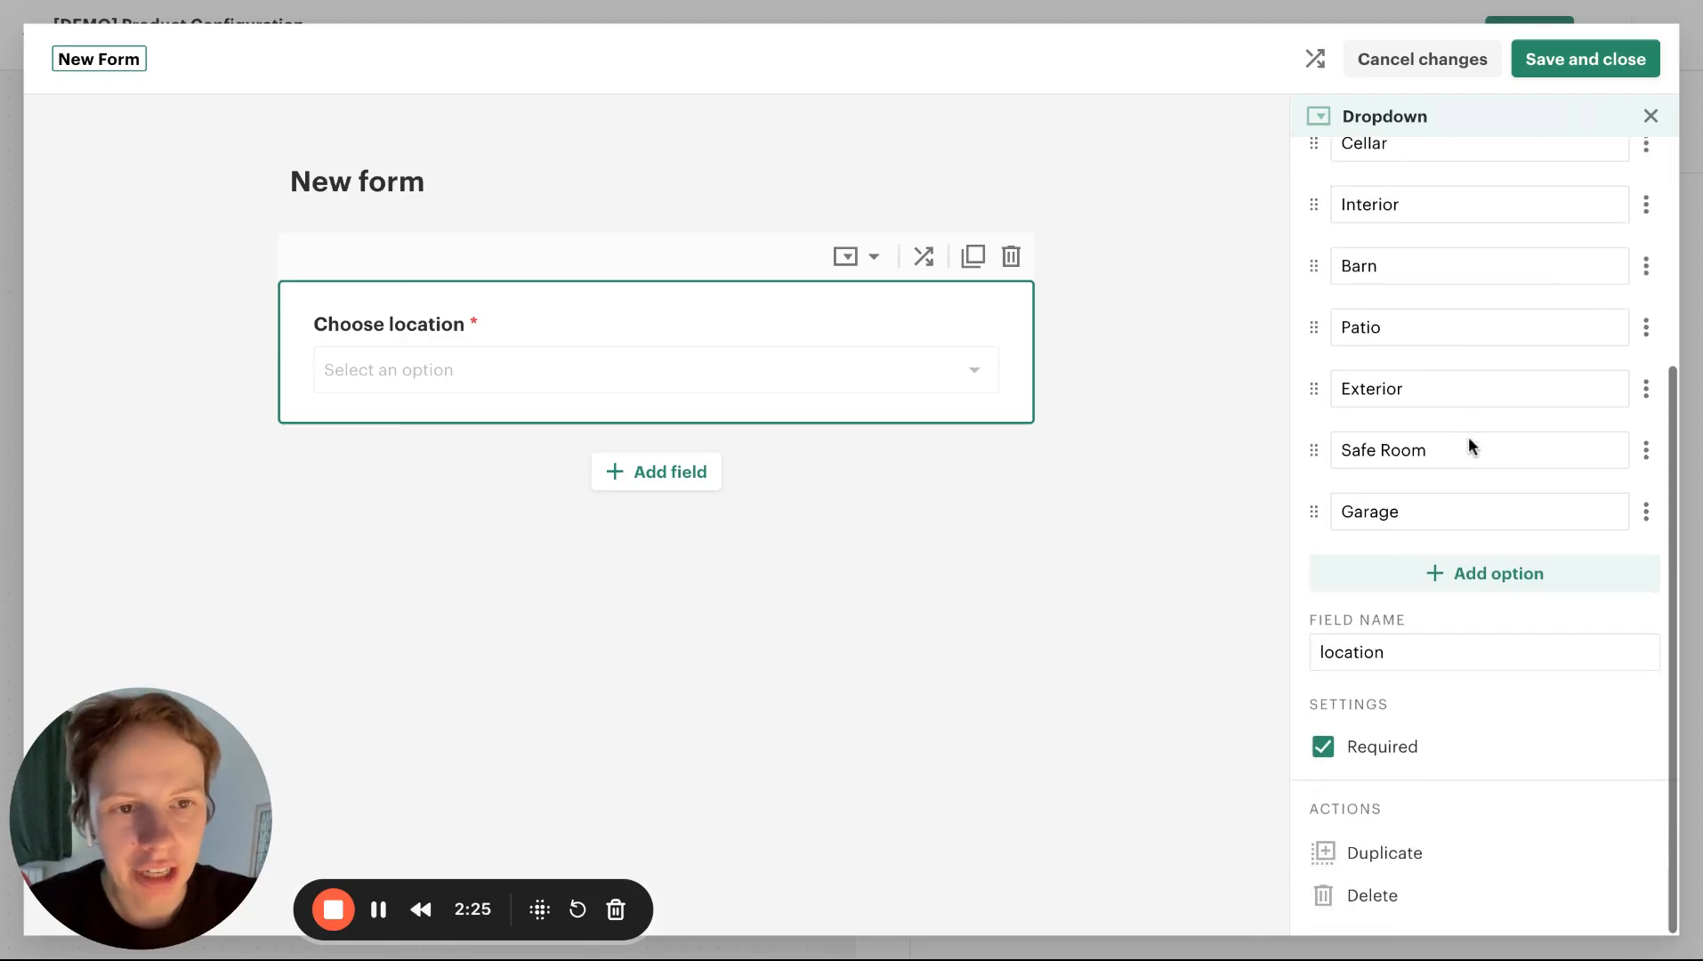
pyautogui.scroll(4, 1468, 437)
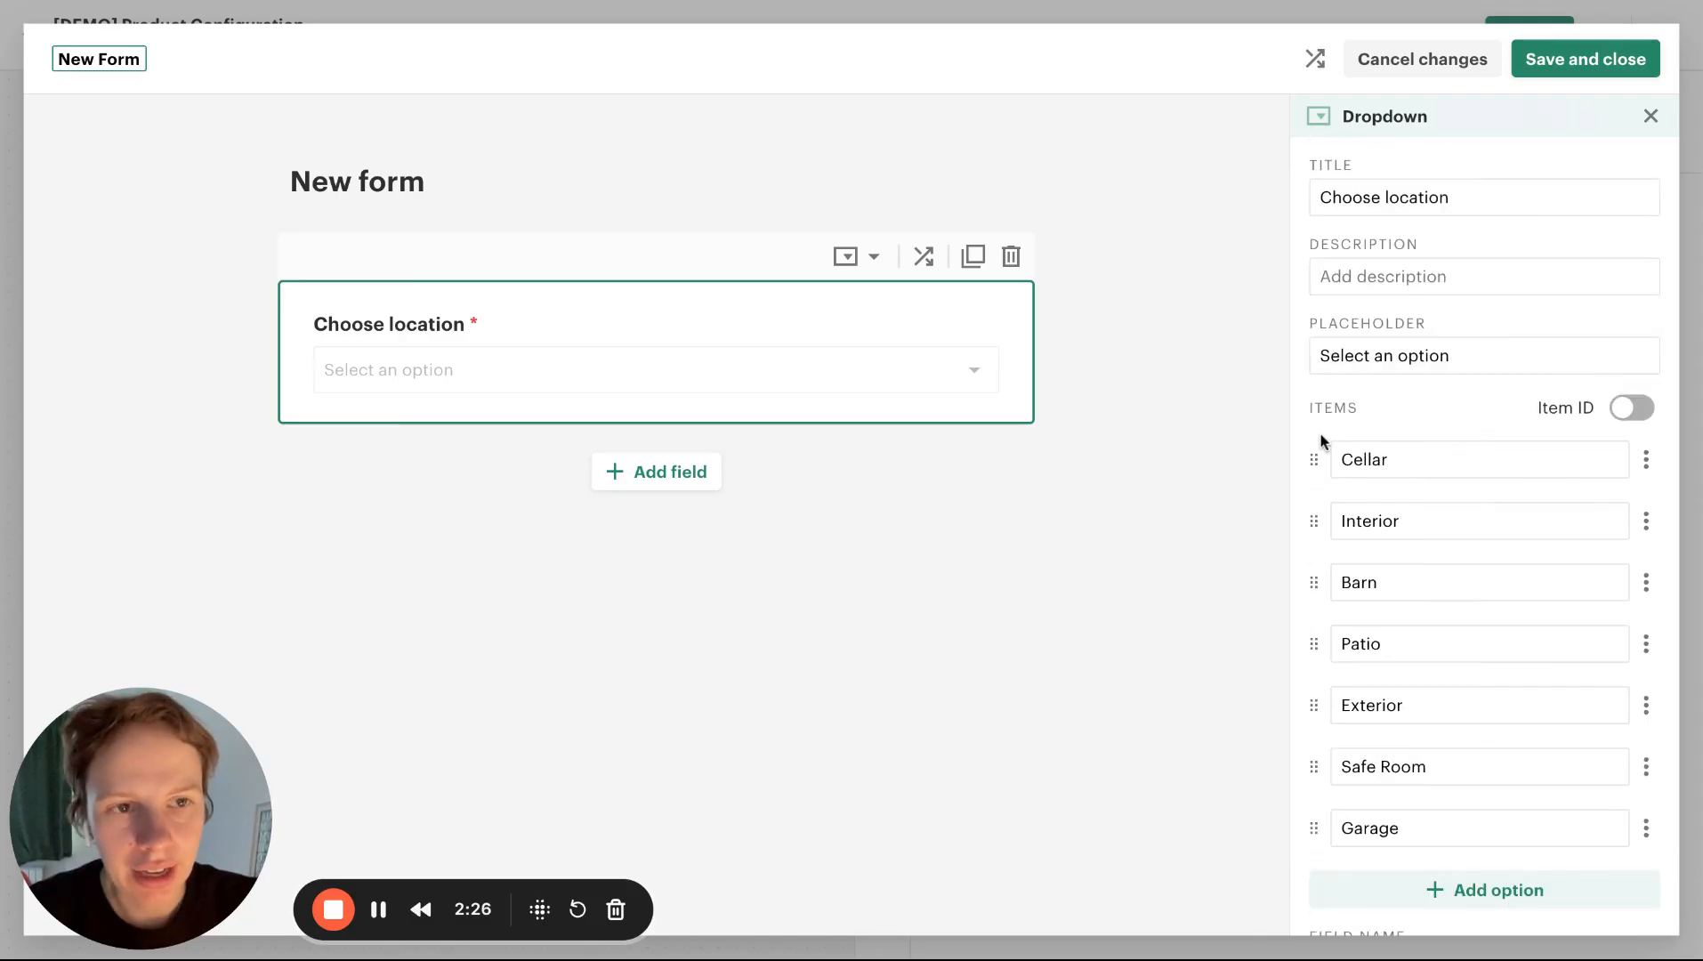
# Add a second dropdown field below Choose location and title it "Choose door type"
pyautogui.click(709, 480)
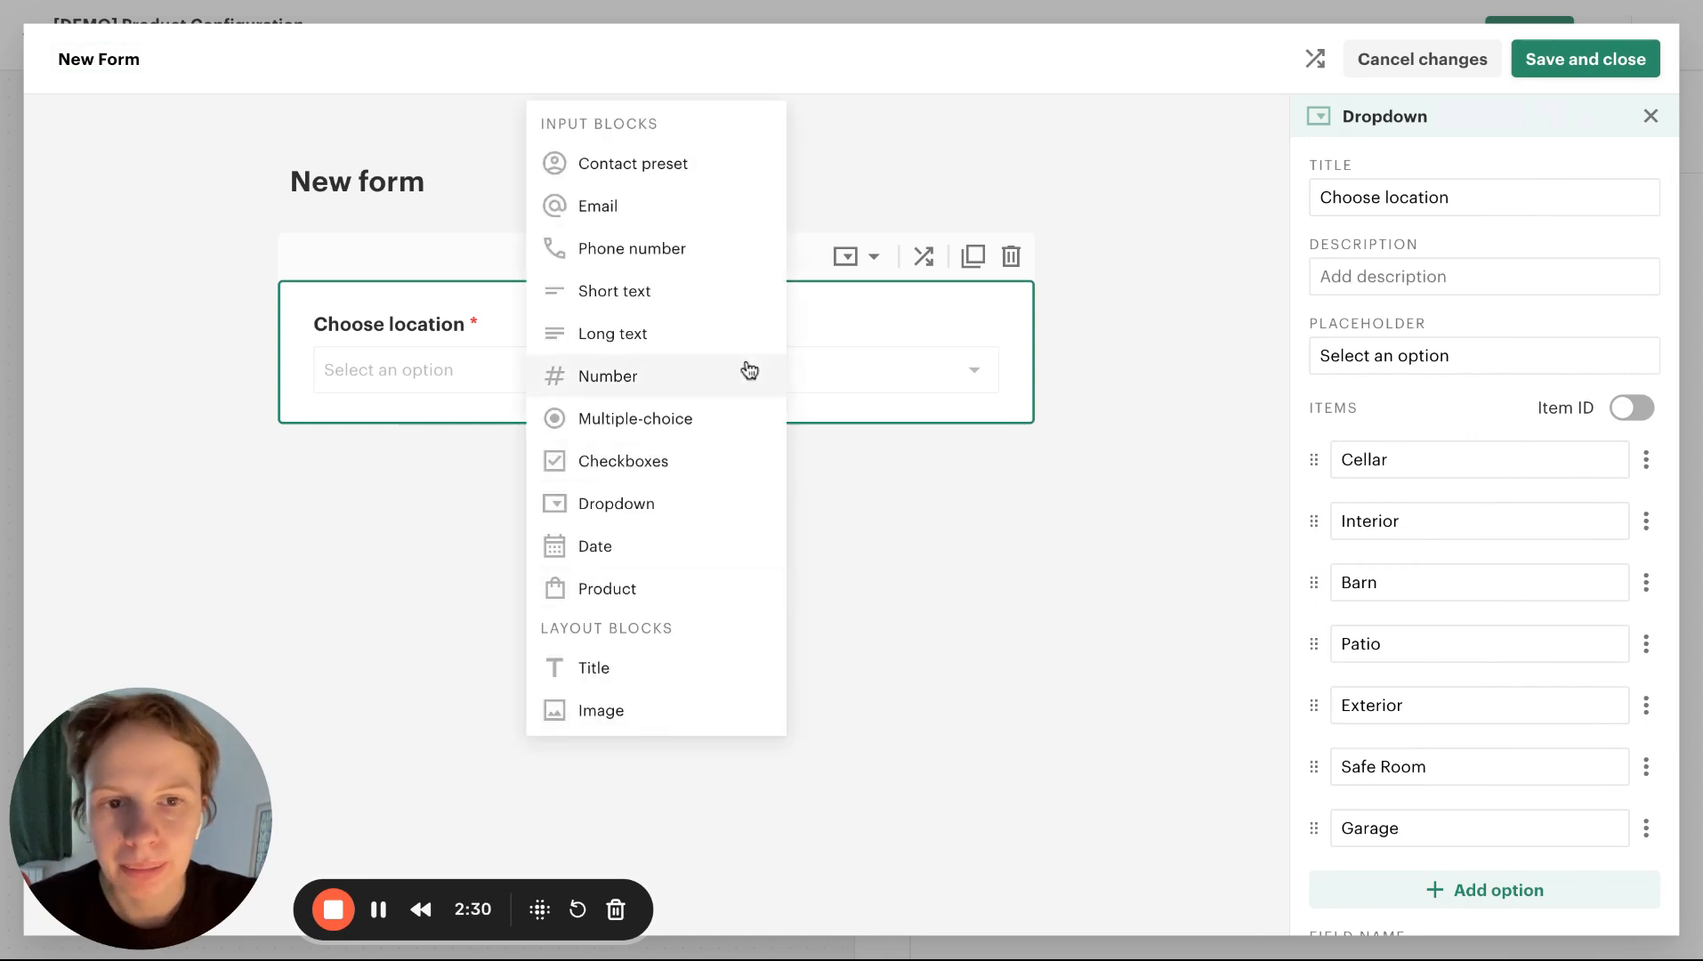
pyautogui.click(620, 509)
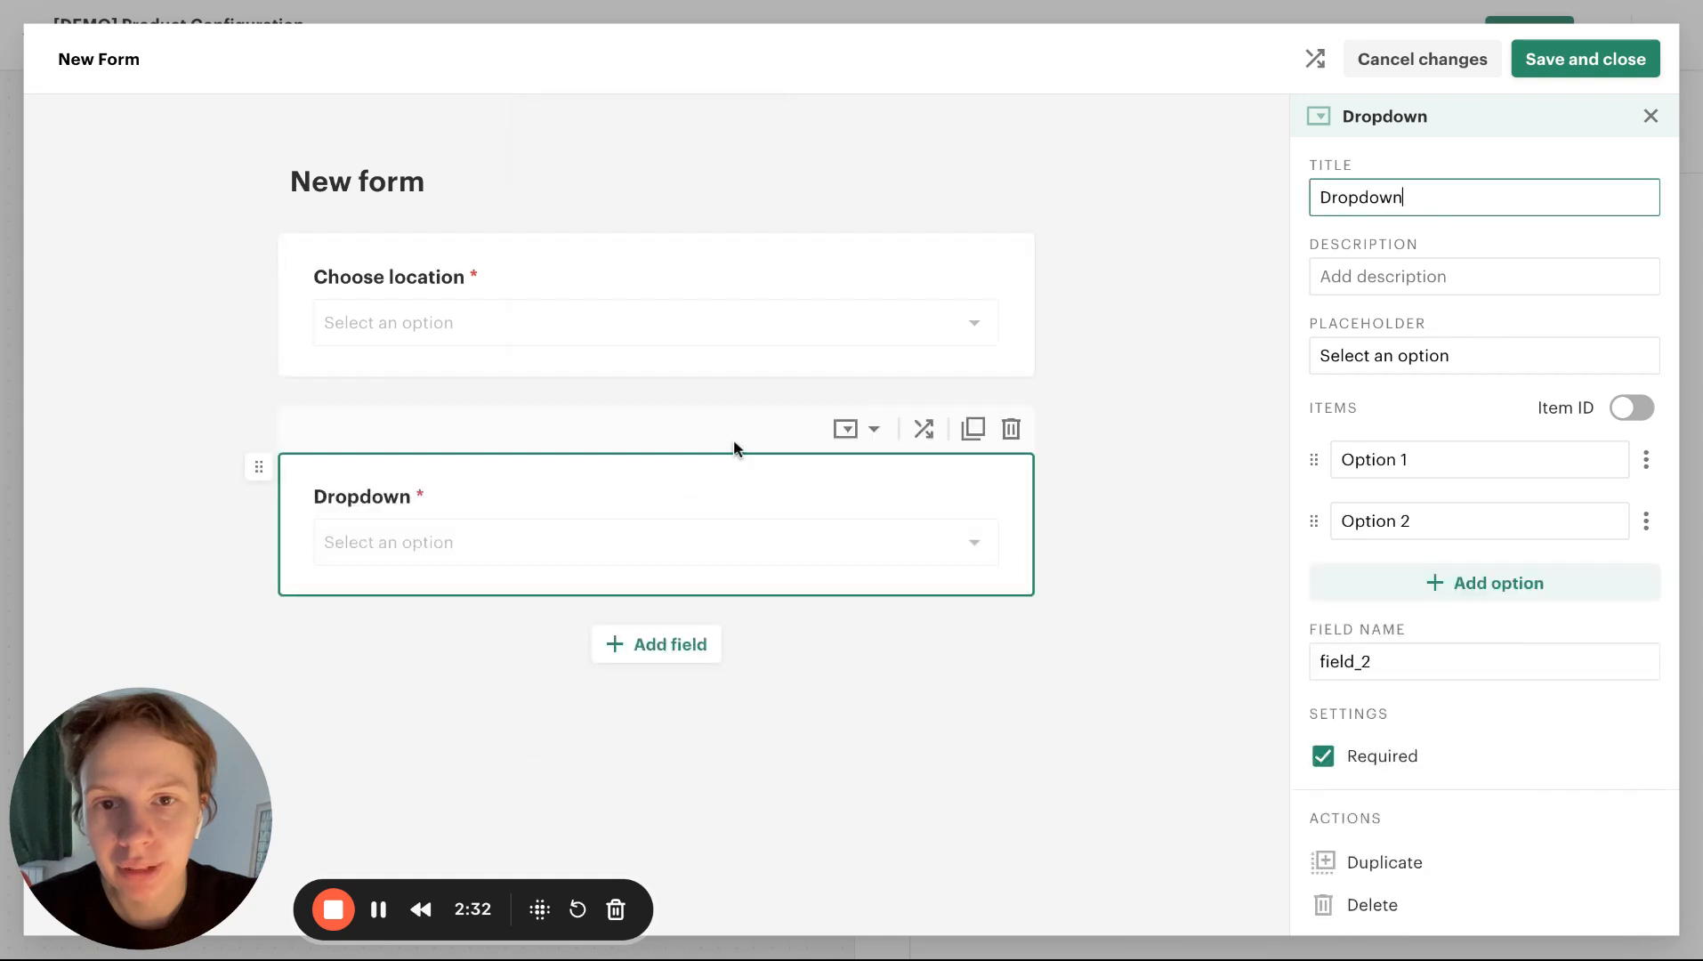
pyautogui.doubleClick(1493, 199)
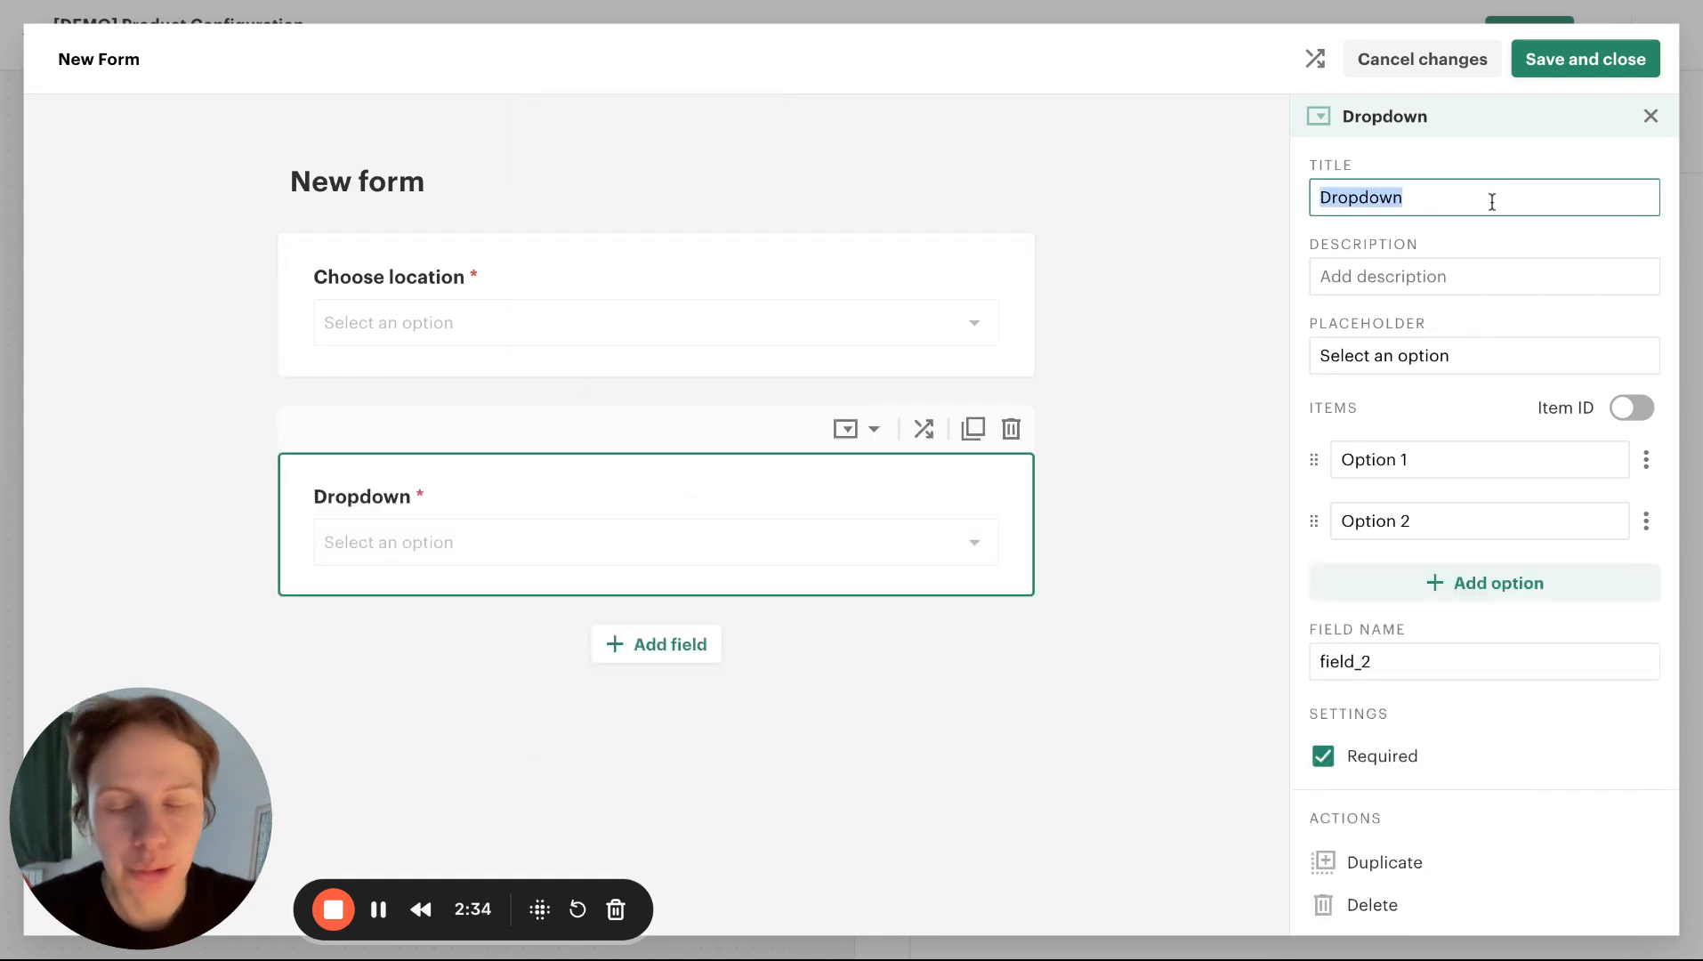
pyautogui.write('Choose d')
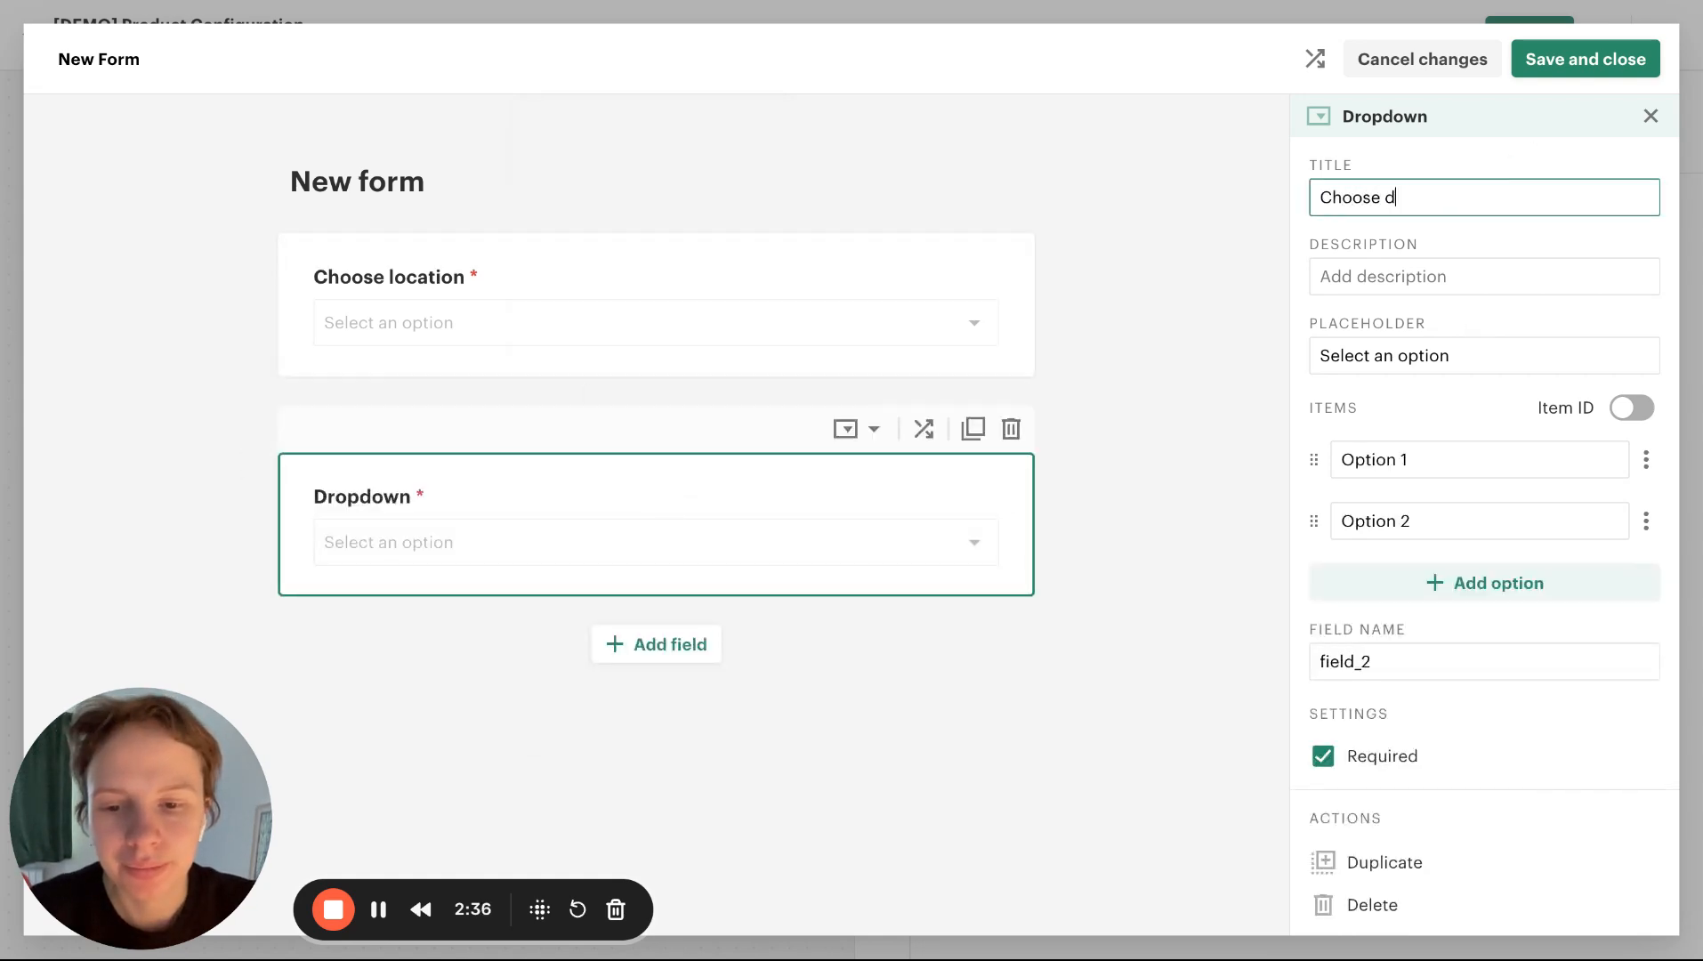
pyautogui.write('oor type')
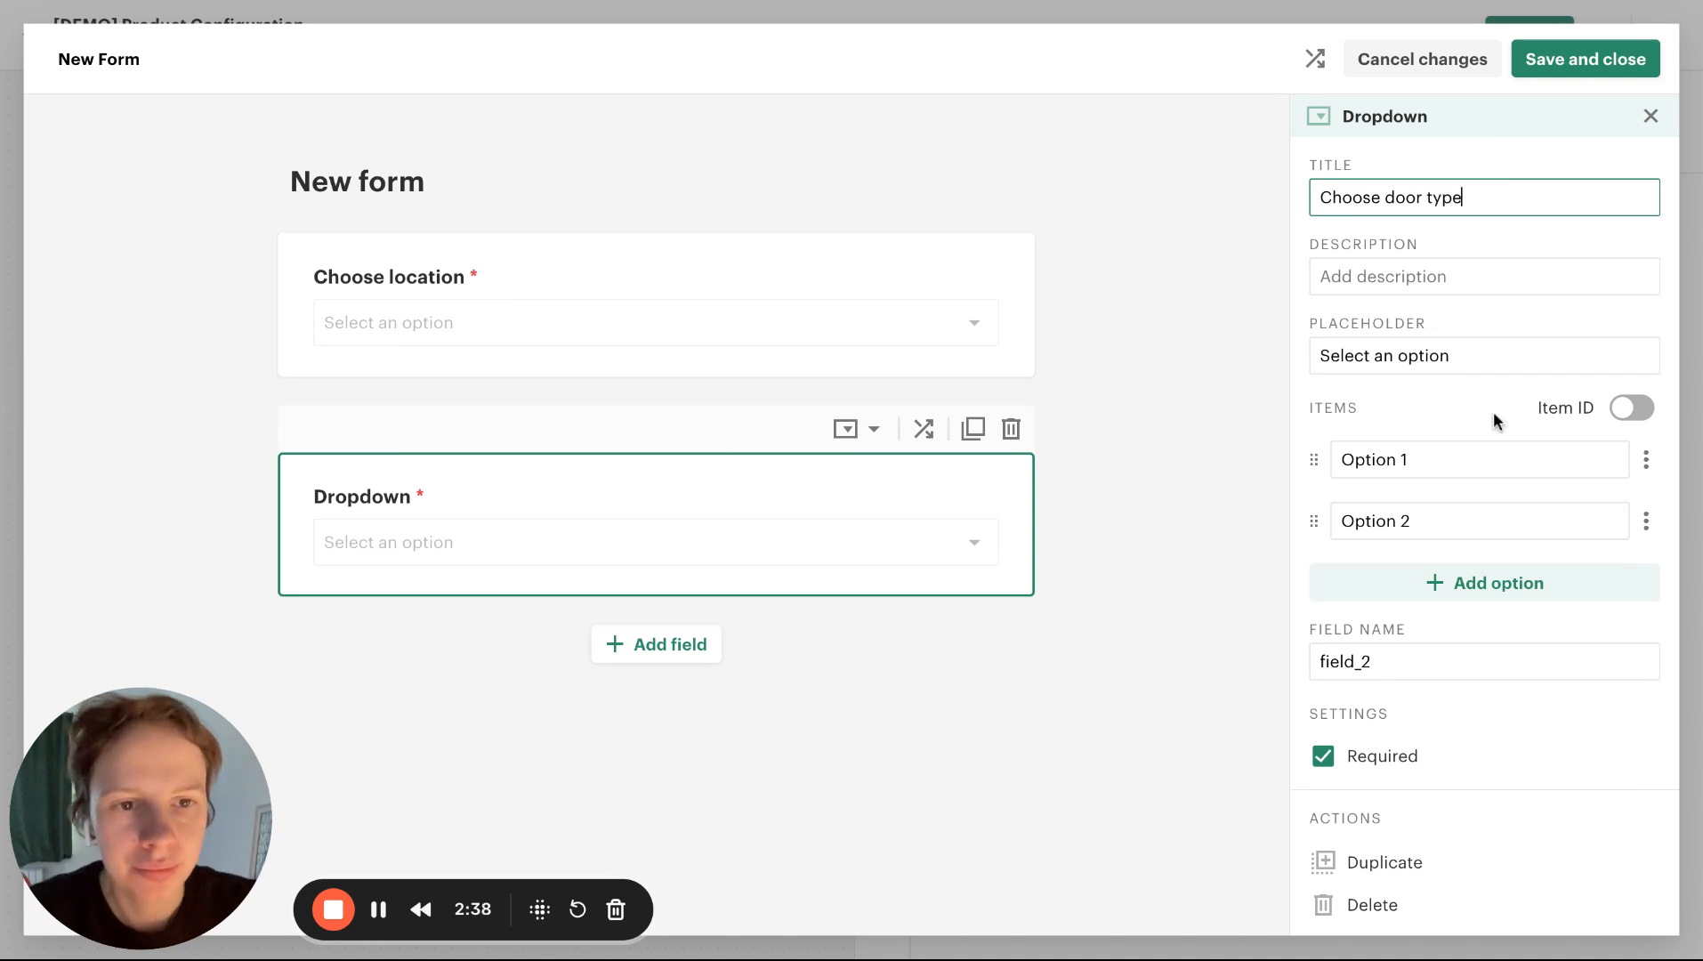
# Set the Choose door type dropdown's field name to "door_type"
pyautogui.doubleClick(1434, 663)
pyautogui.write('doo')
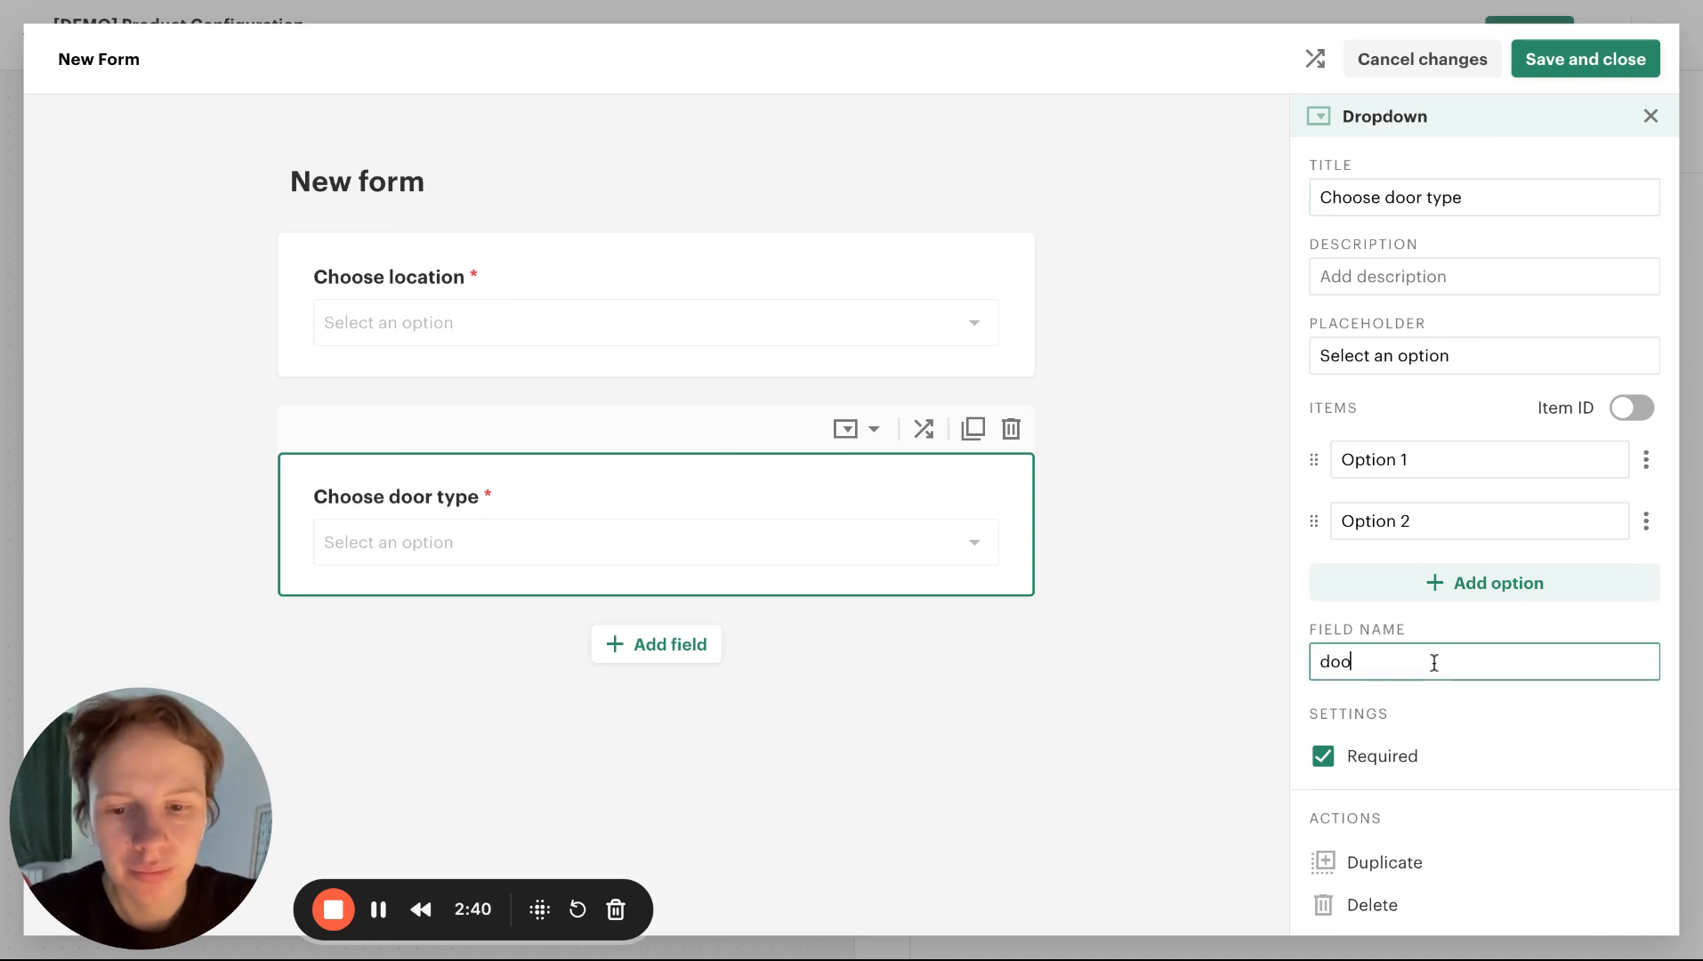
pyautogui.write('r_type')
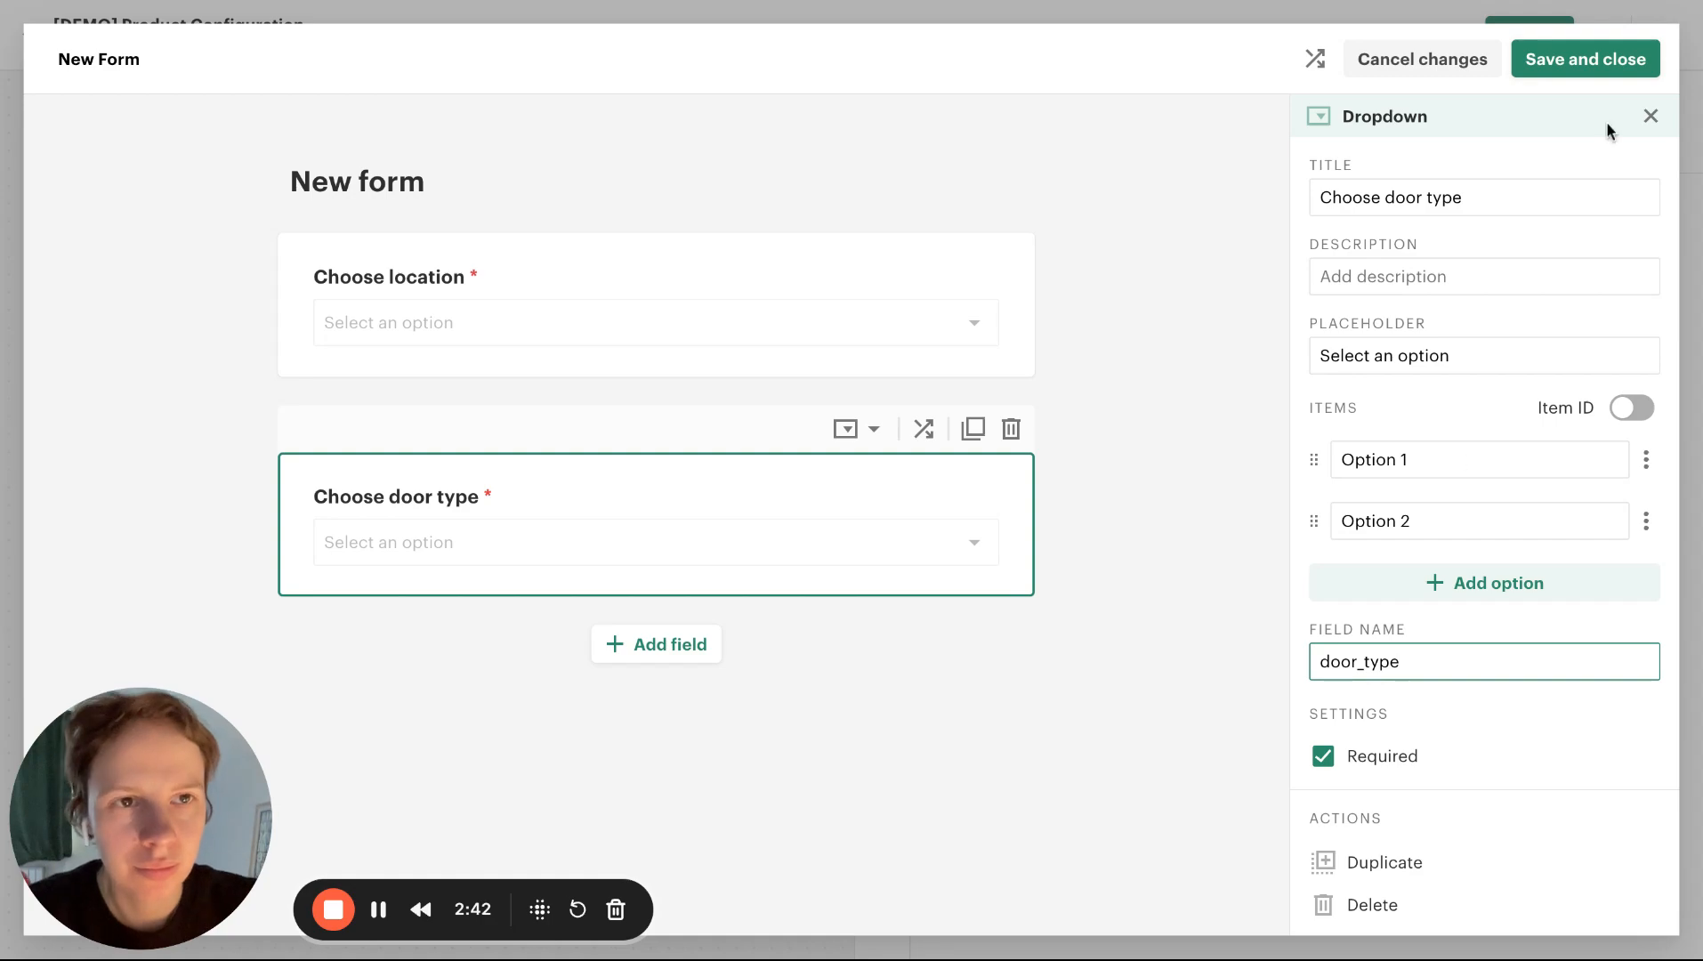
# Fill the Choose door type dropdown with the spreadsheet's door types: Bifold, French, Barn, Panel, Bypass, Flush, Dutch and Accordion
pyautogui.hotkey('ctrl', 'Tab')
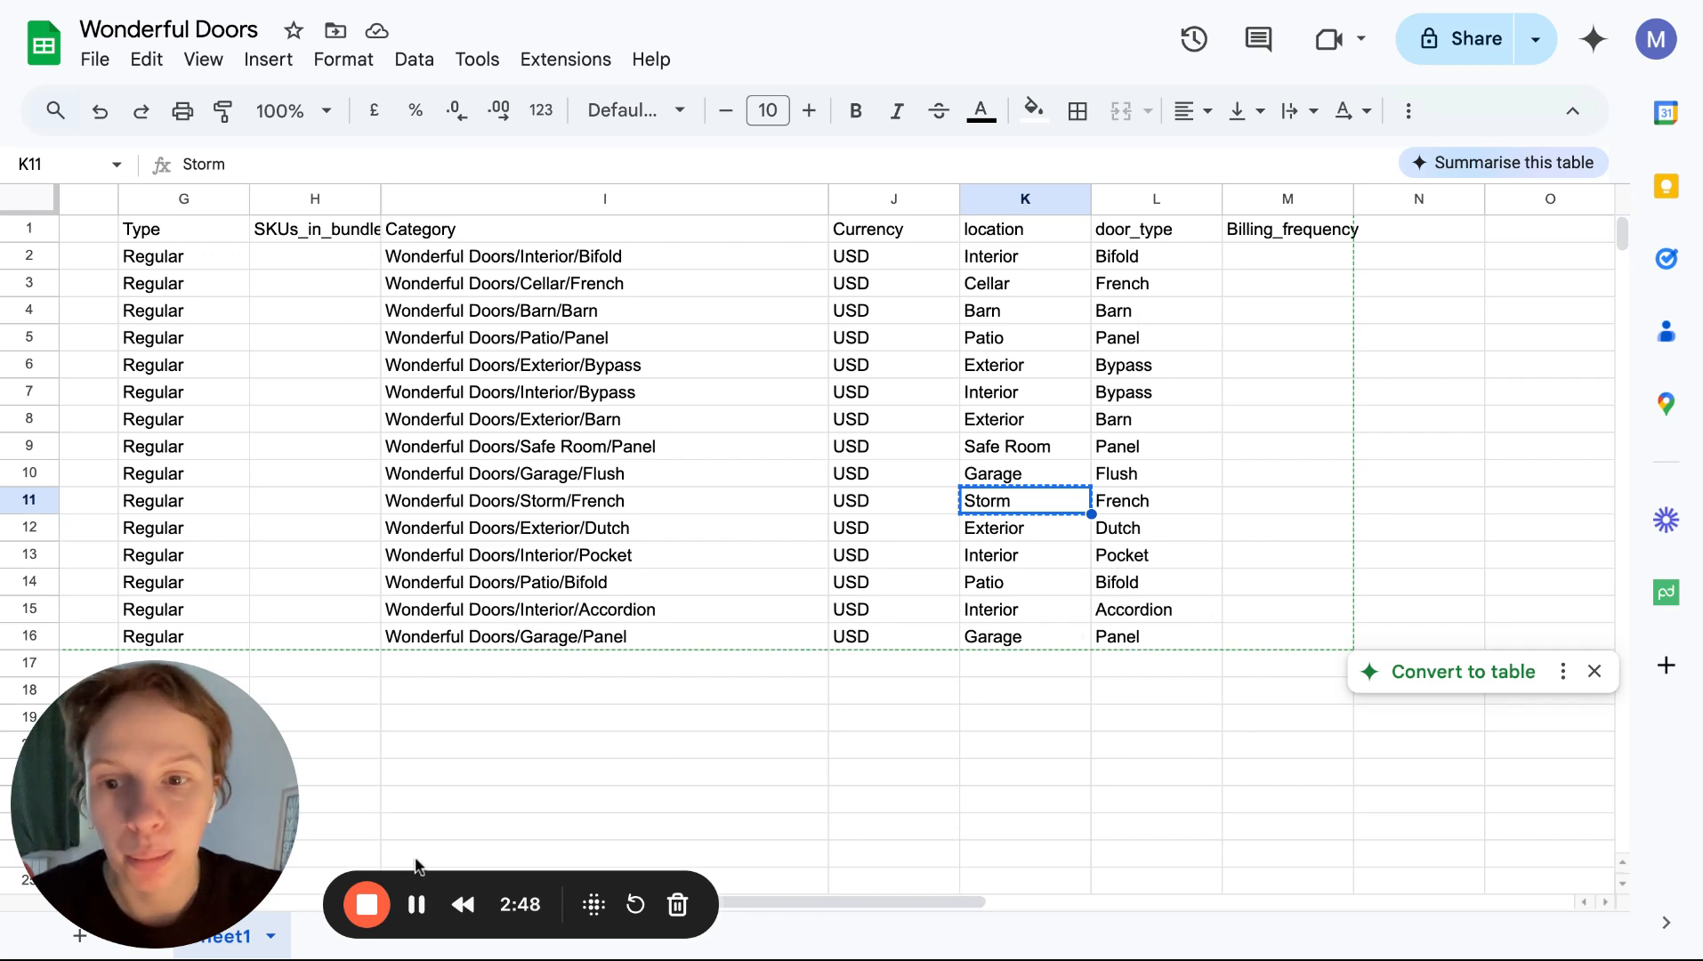
pyautogui.hotkey('ctrl', 'shift', 'Tab')
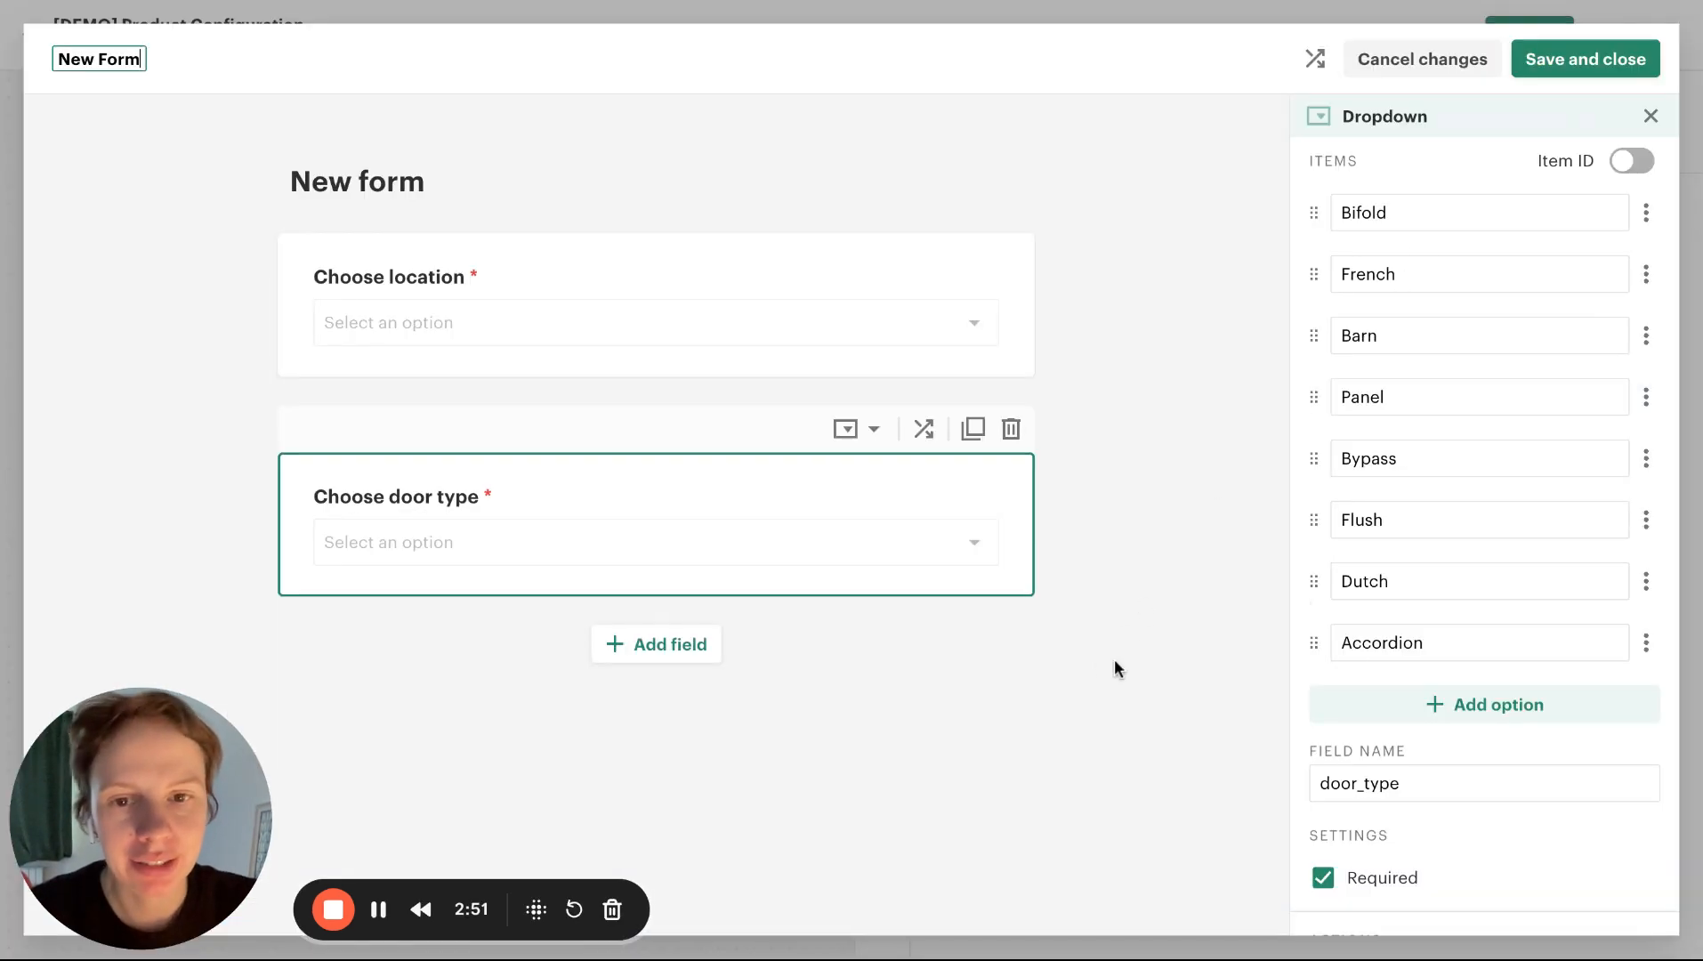
# Add a product field below the two dropdowns, title it "Choose doors" and set its field name to "doors"
pyautogui.click(632, 663)
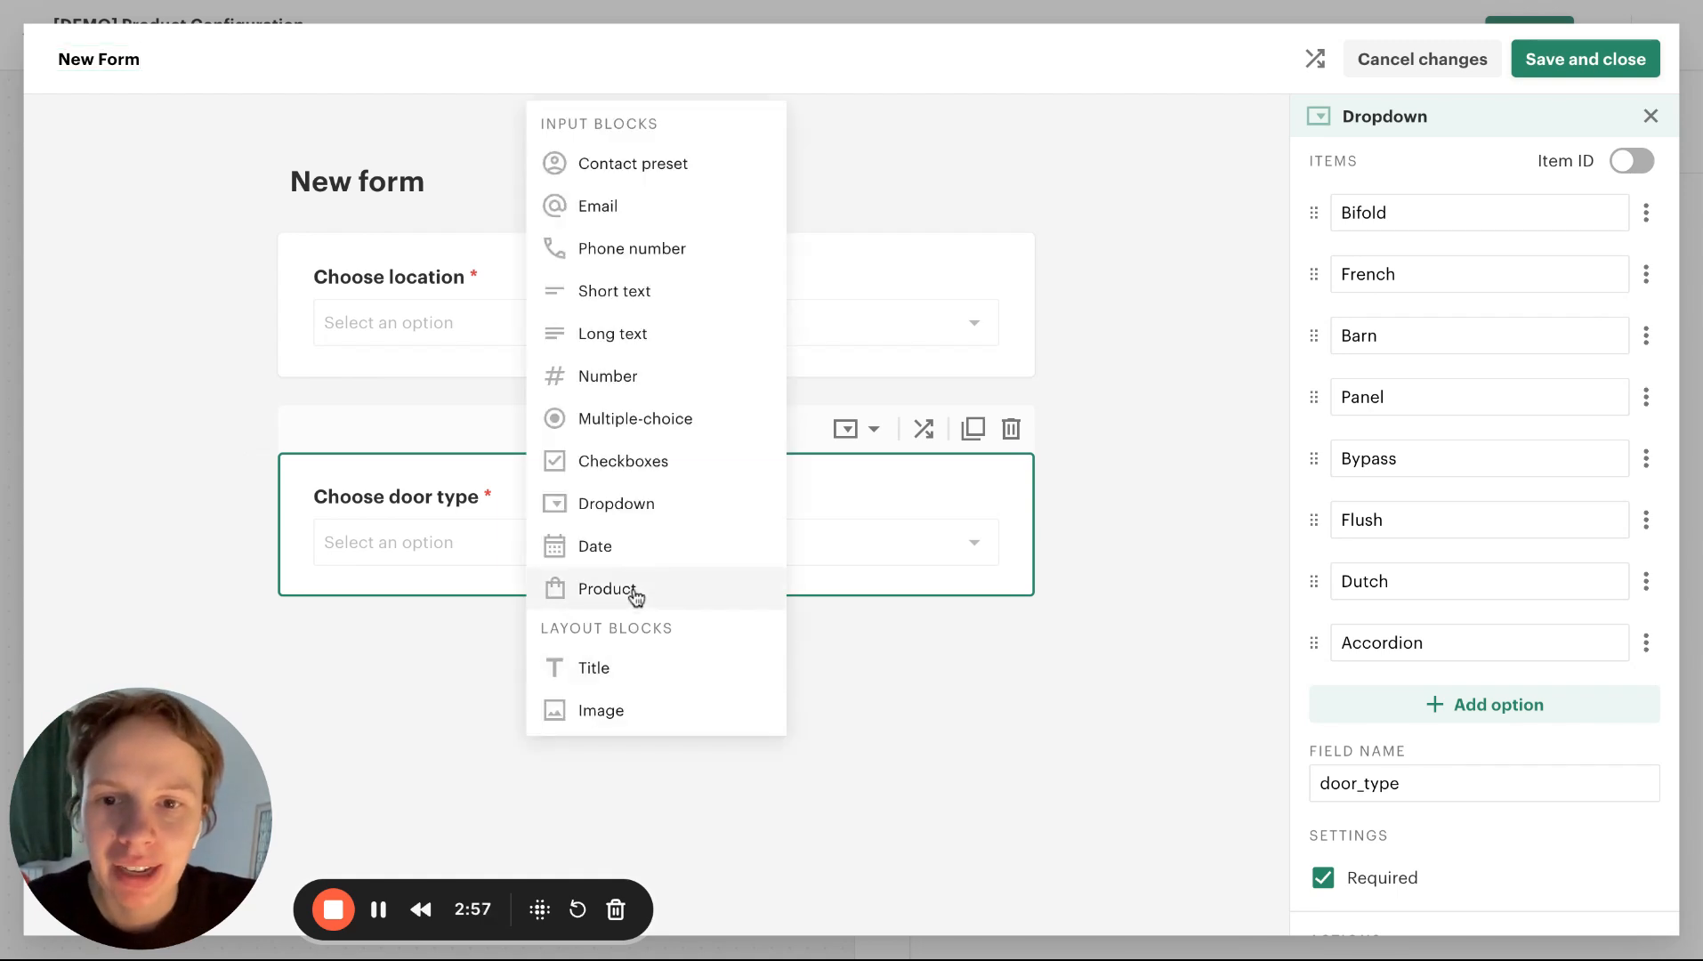
pyautogui.click(635, 592)
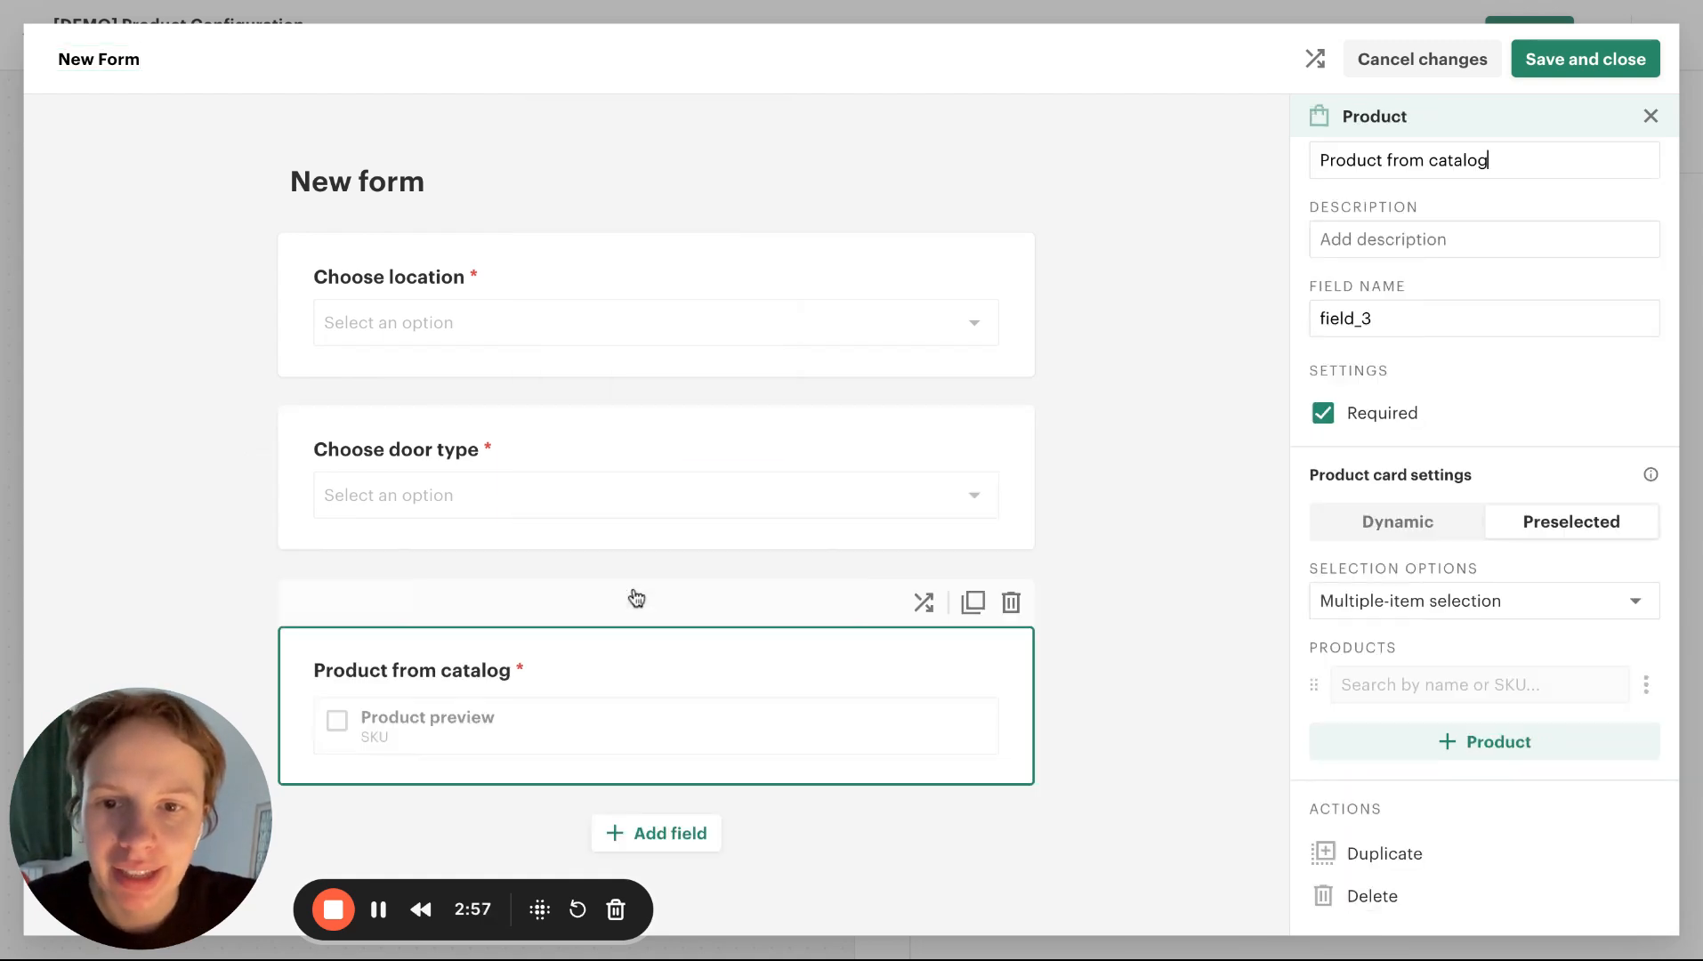
pyautogui.tripleClick(1467, 166)
pyautogui.write('Choo')
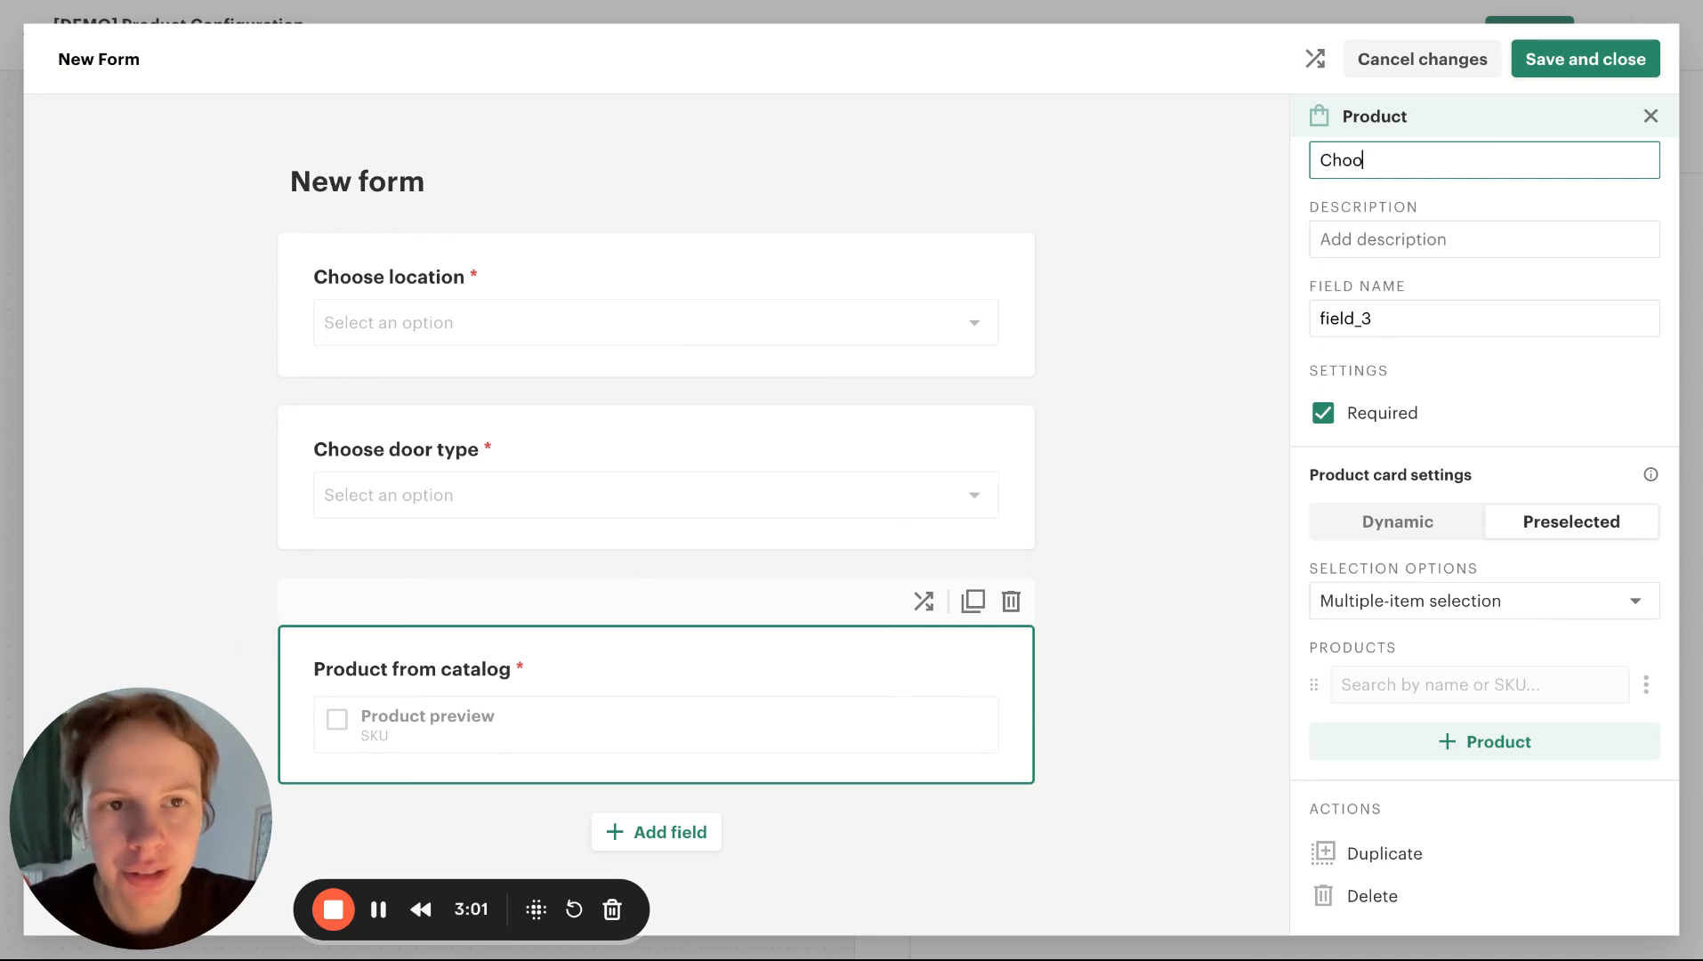
pyautogui.write('se doors')
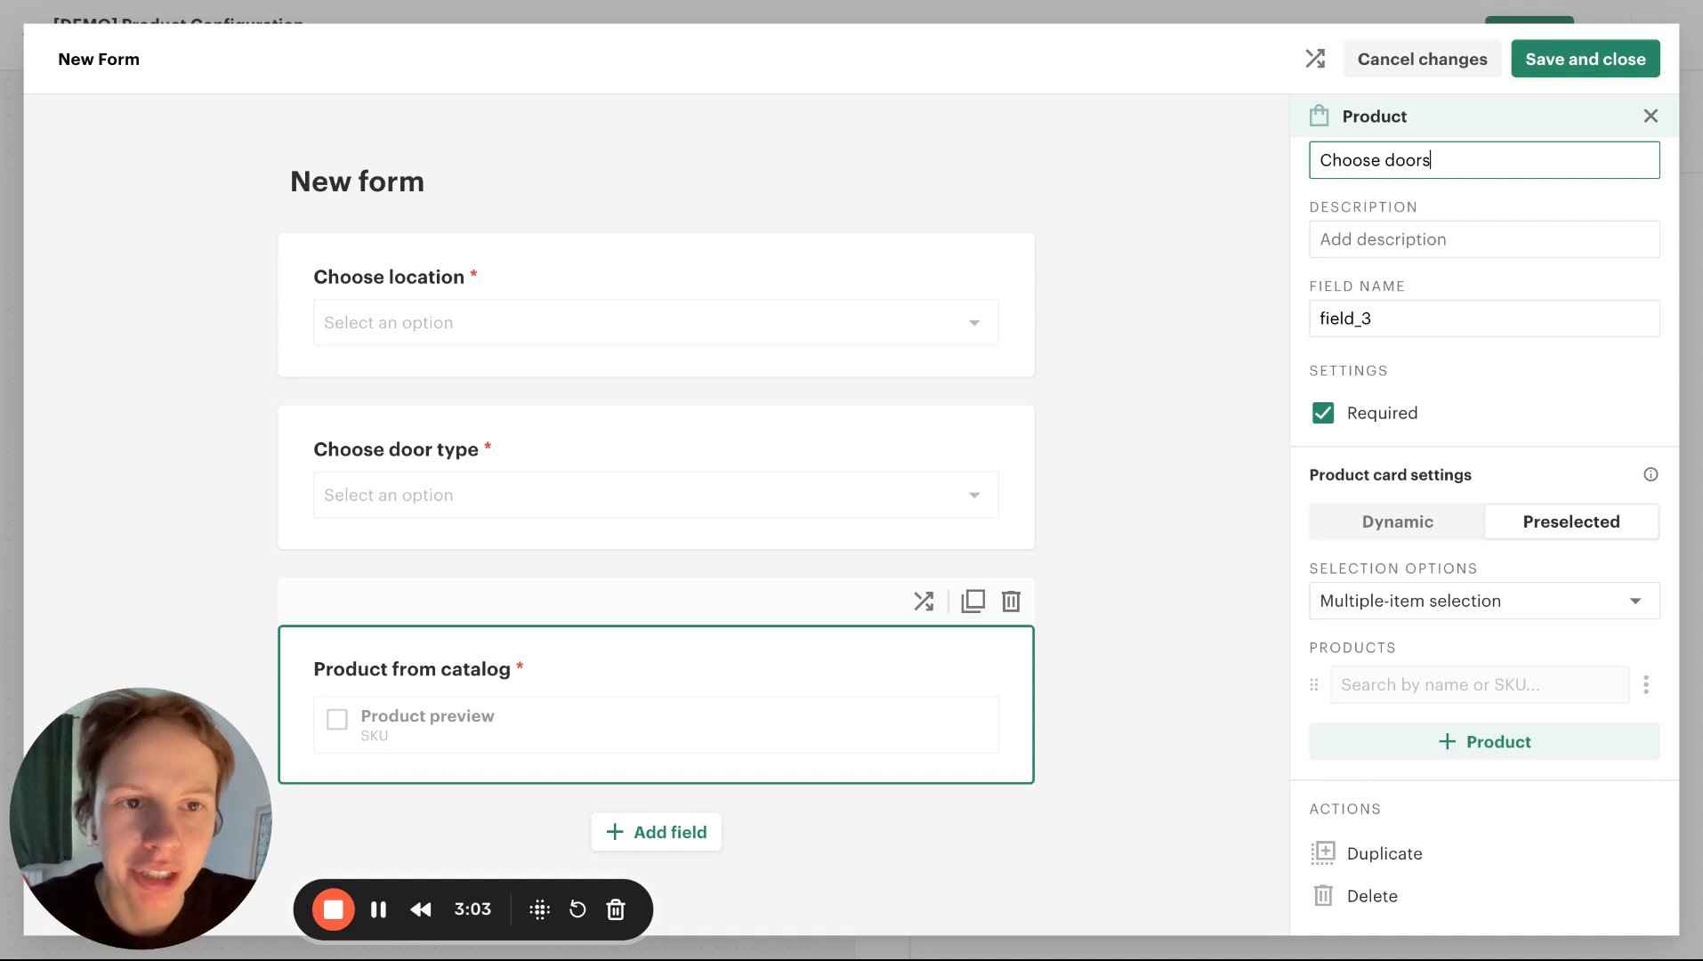
pyautogui.doubleClick(1434, 318)
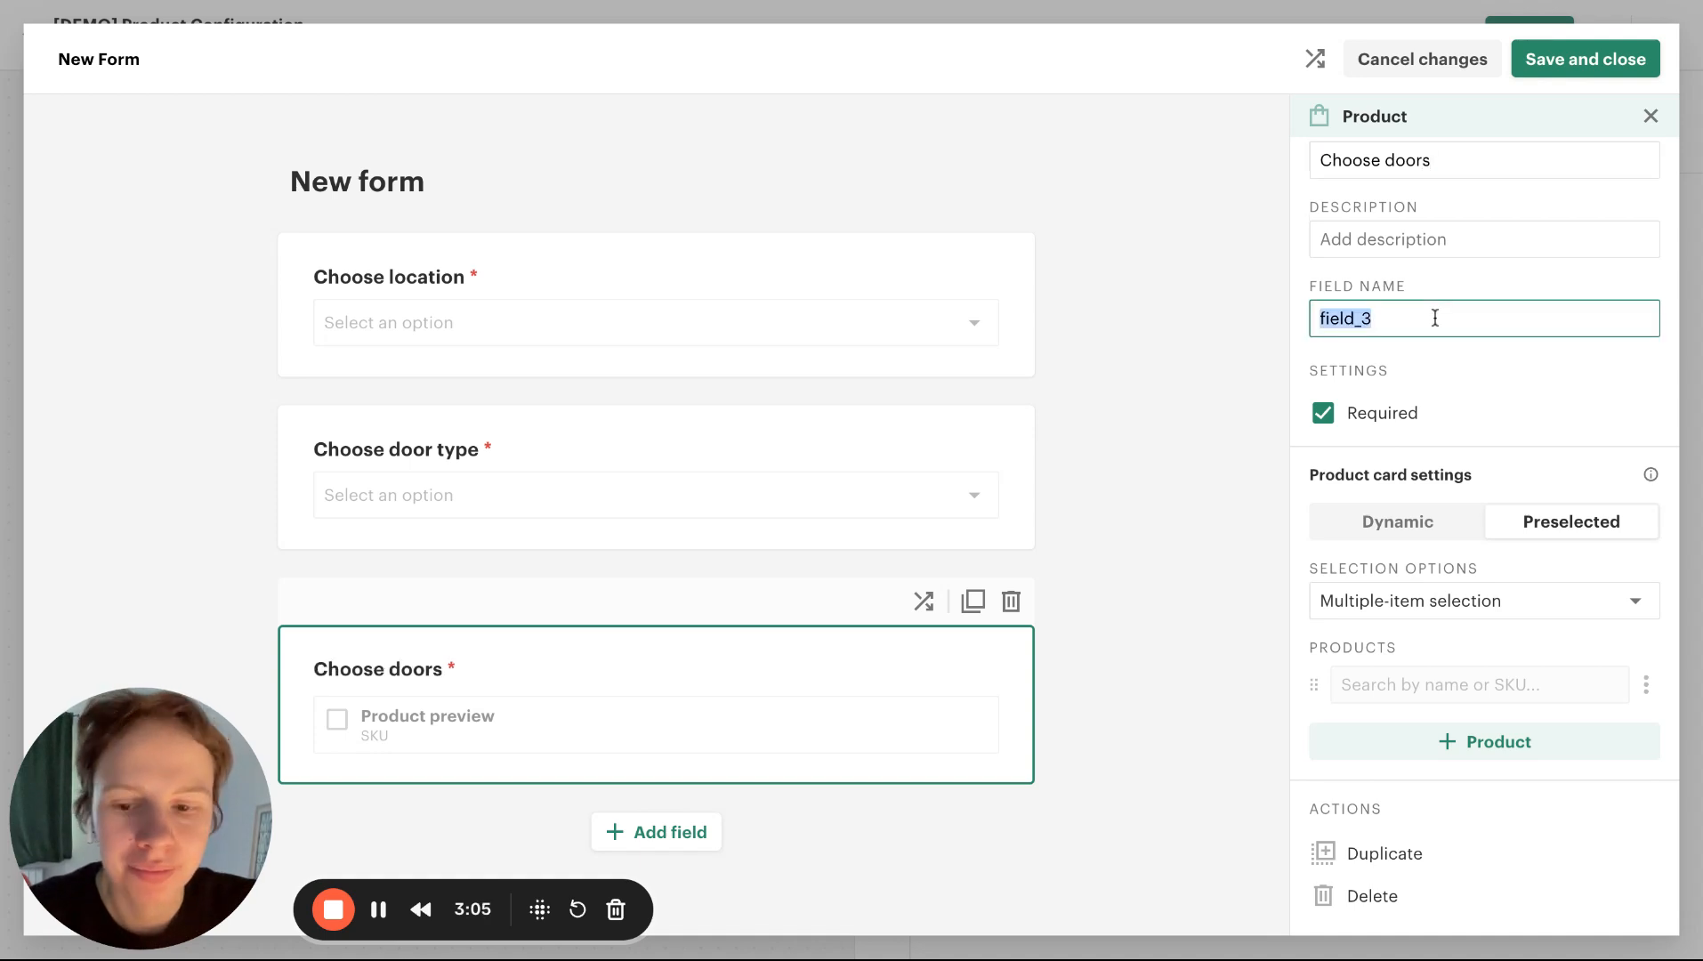
pyautogui.write('doors')
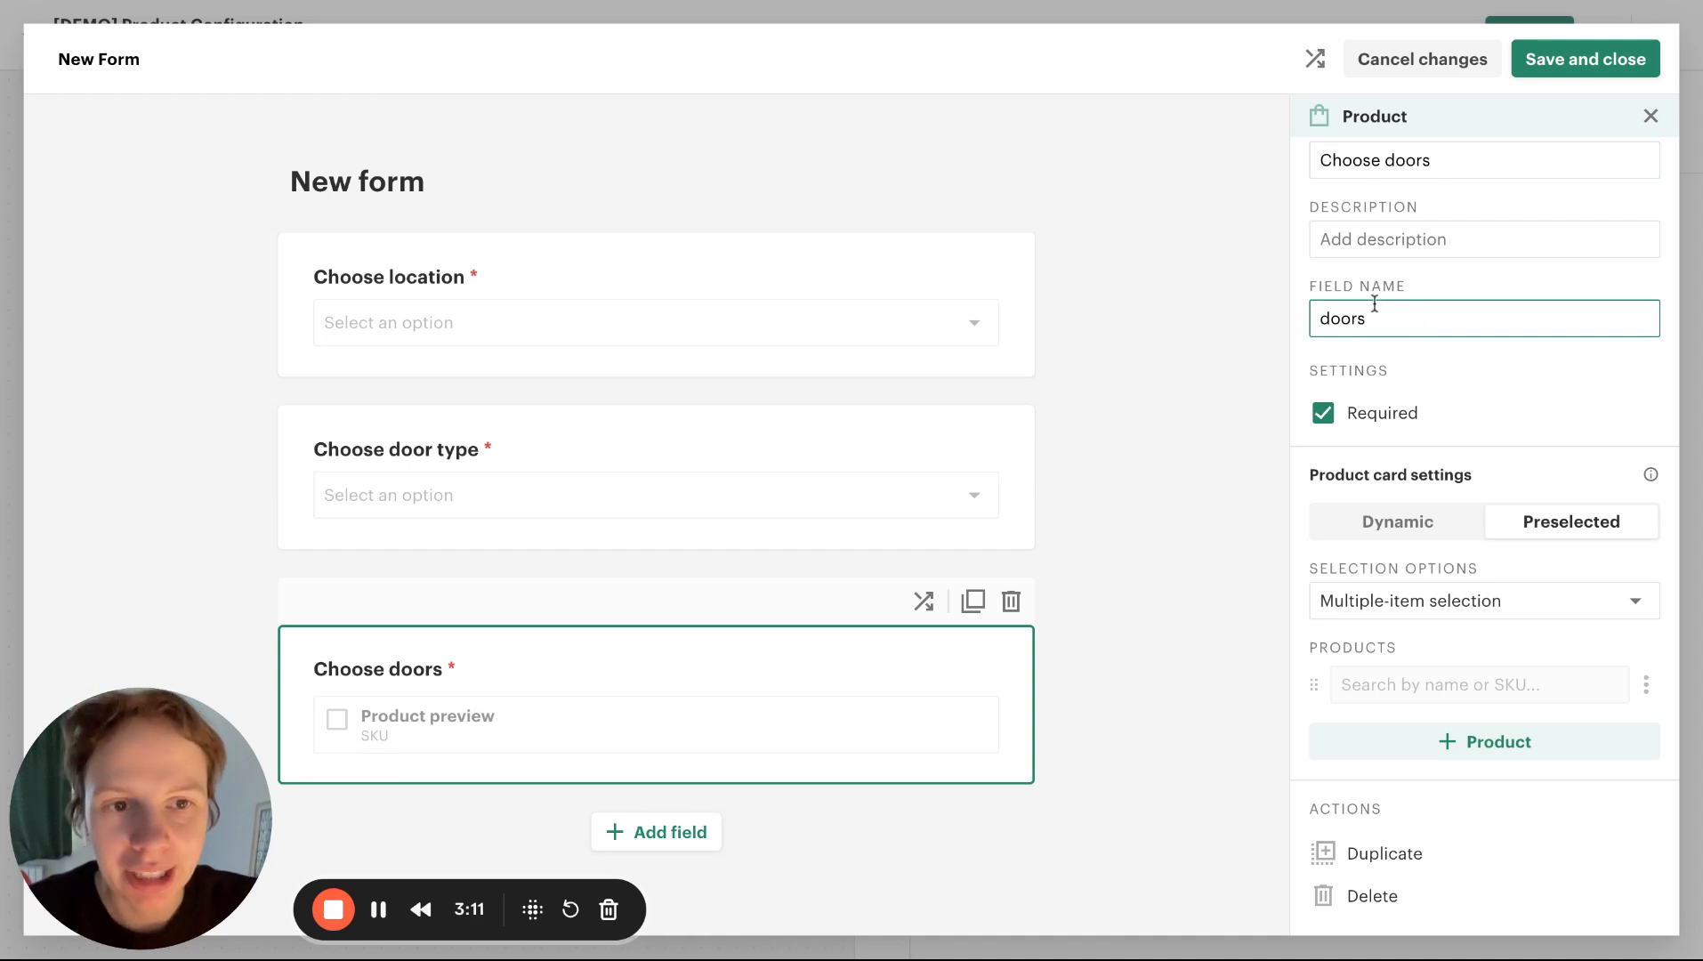
# Make the Choose doors product card dynamic and filter its catalog by the Choose location and Choose door type fields
pyautogui.click(1443, 534)
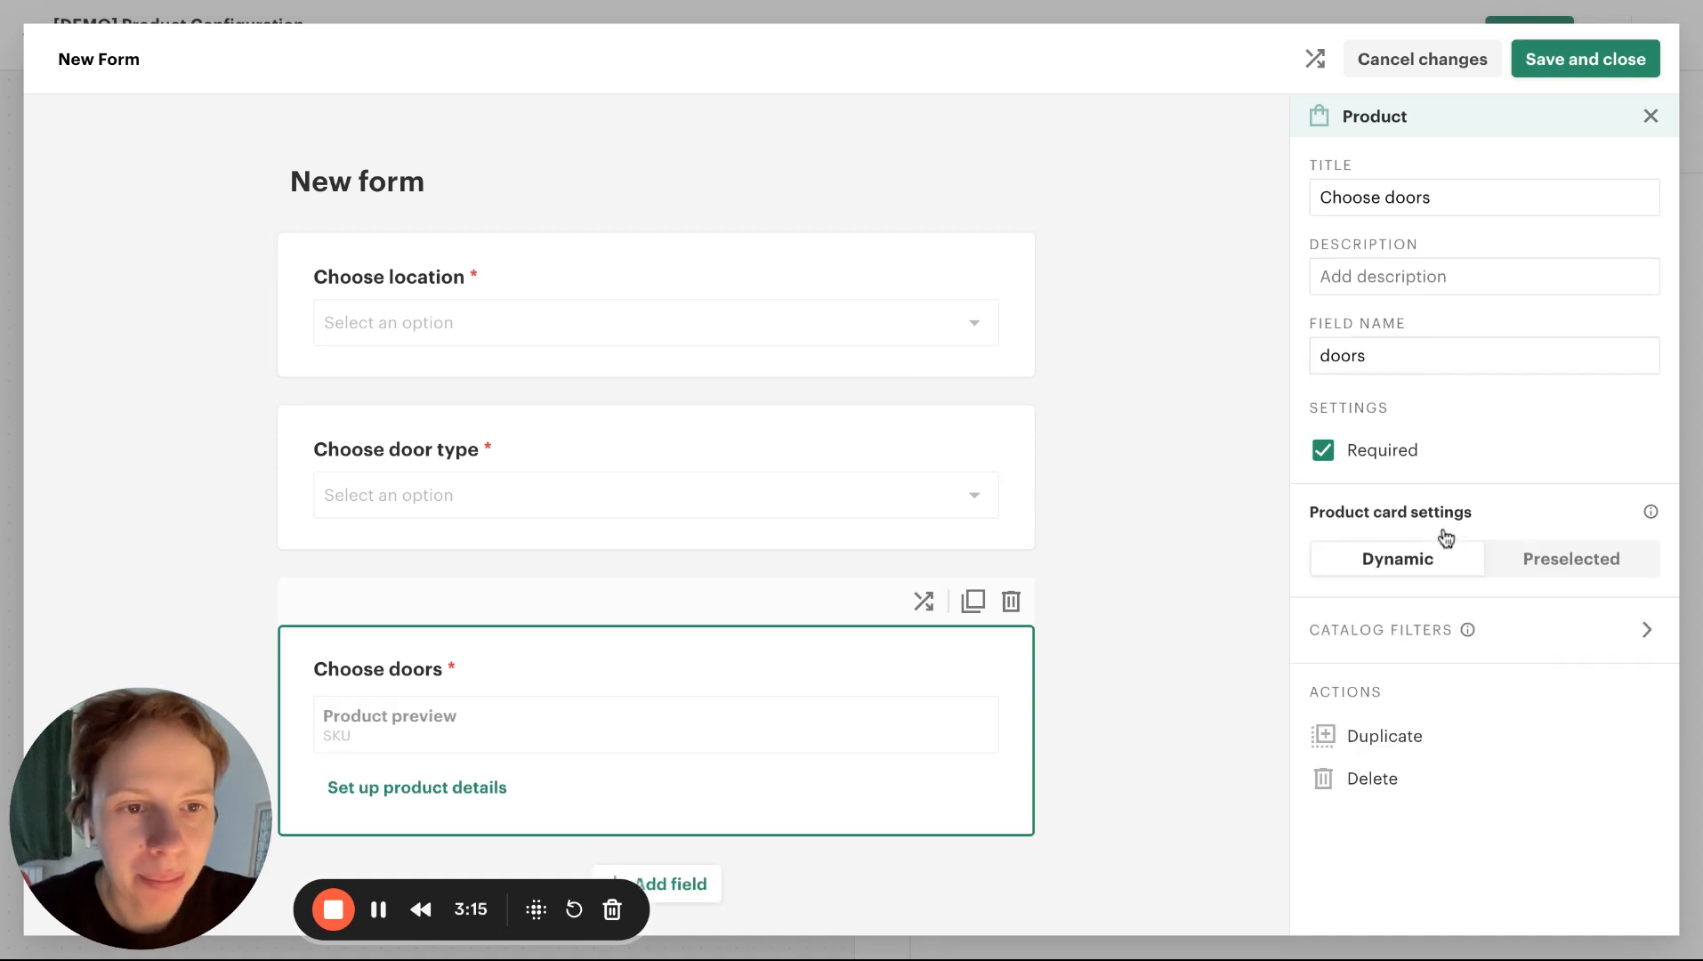
pyautogui.click(1422, 637)
pyautogui.moveTo(1494, 201)
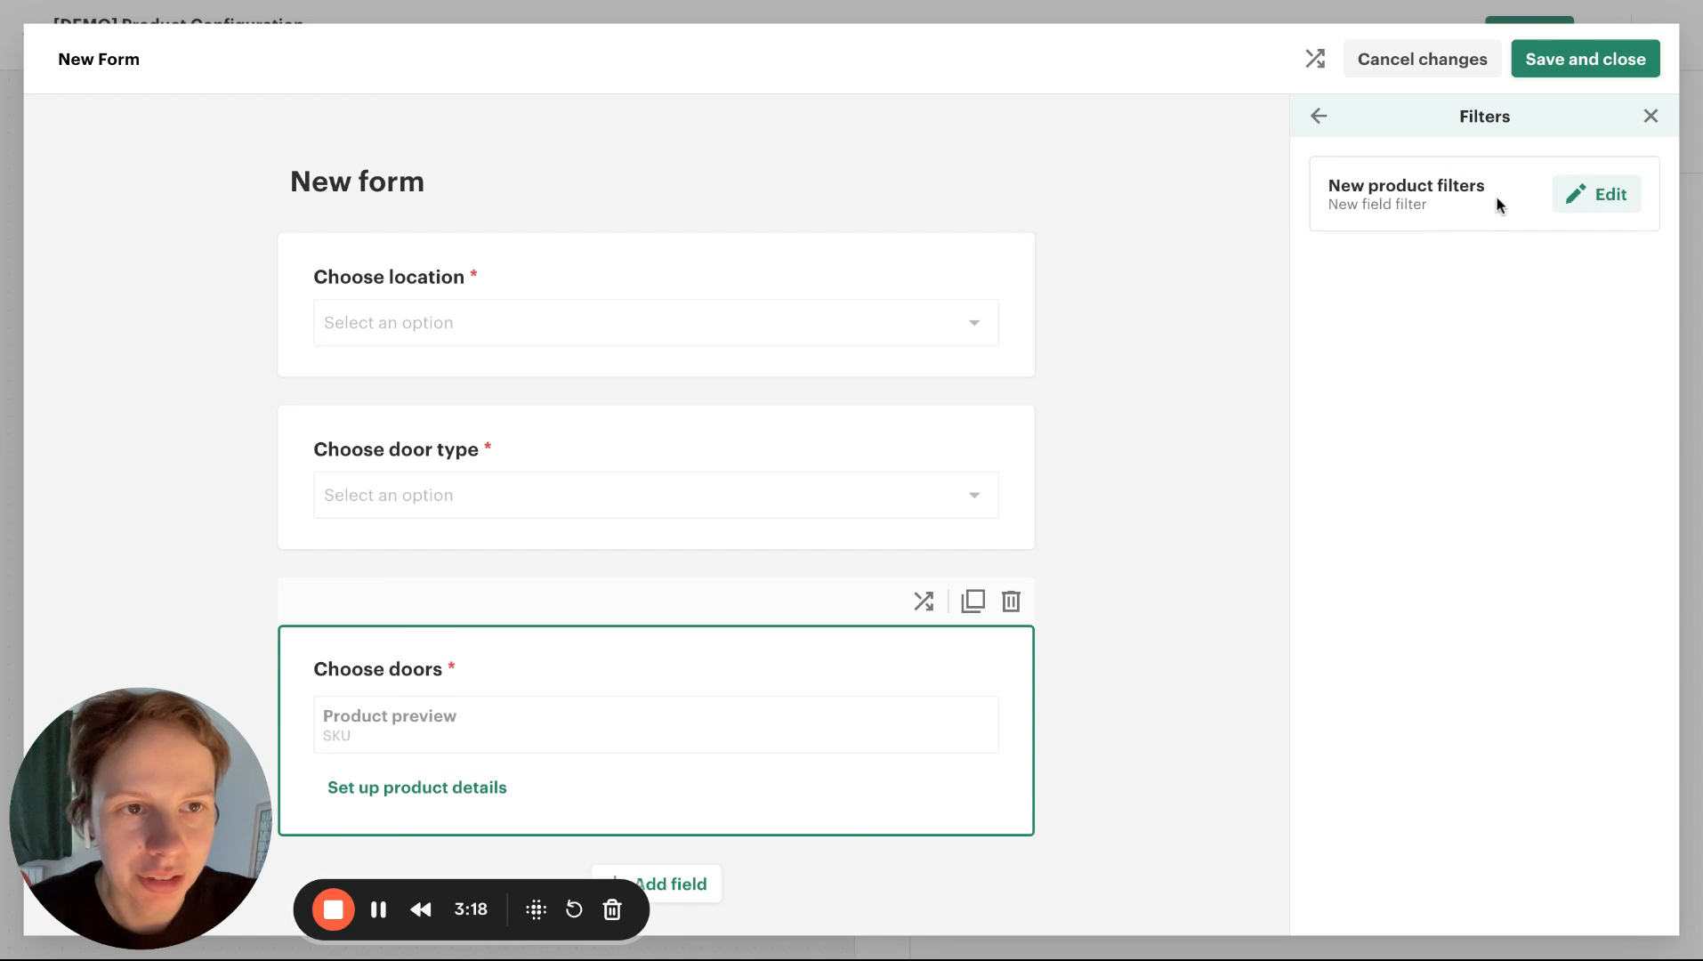
pyautogui.click(1593, 201)
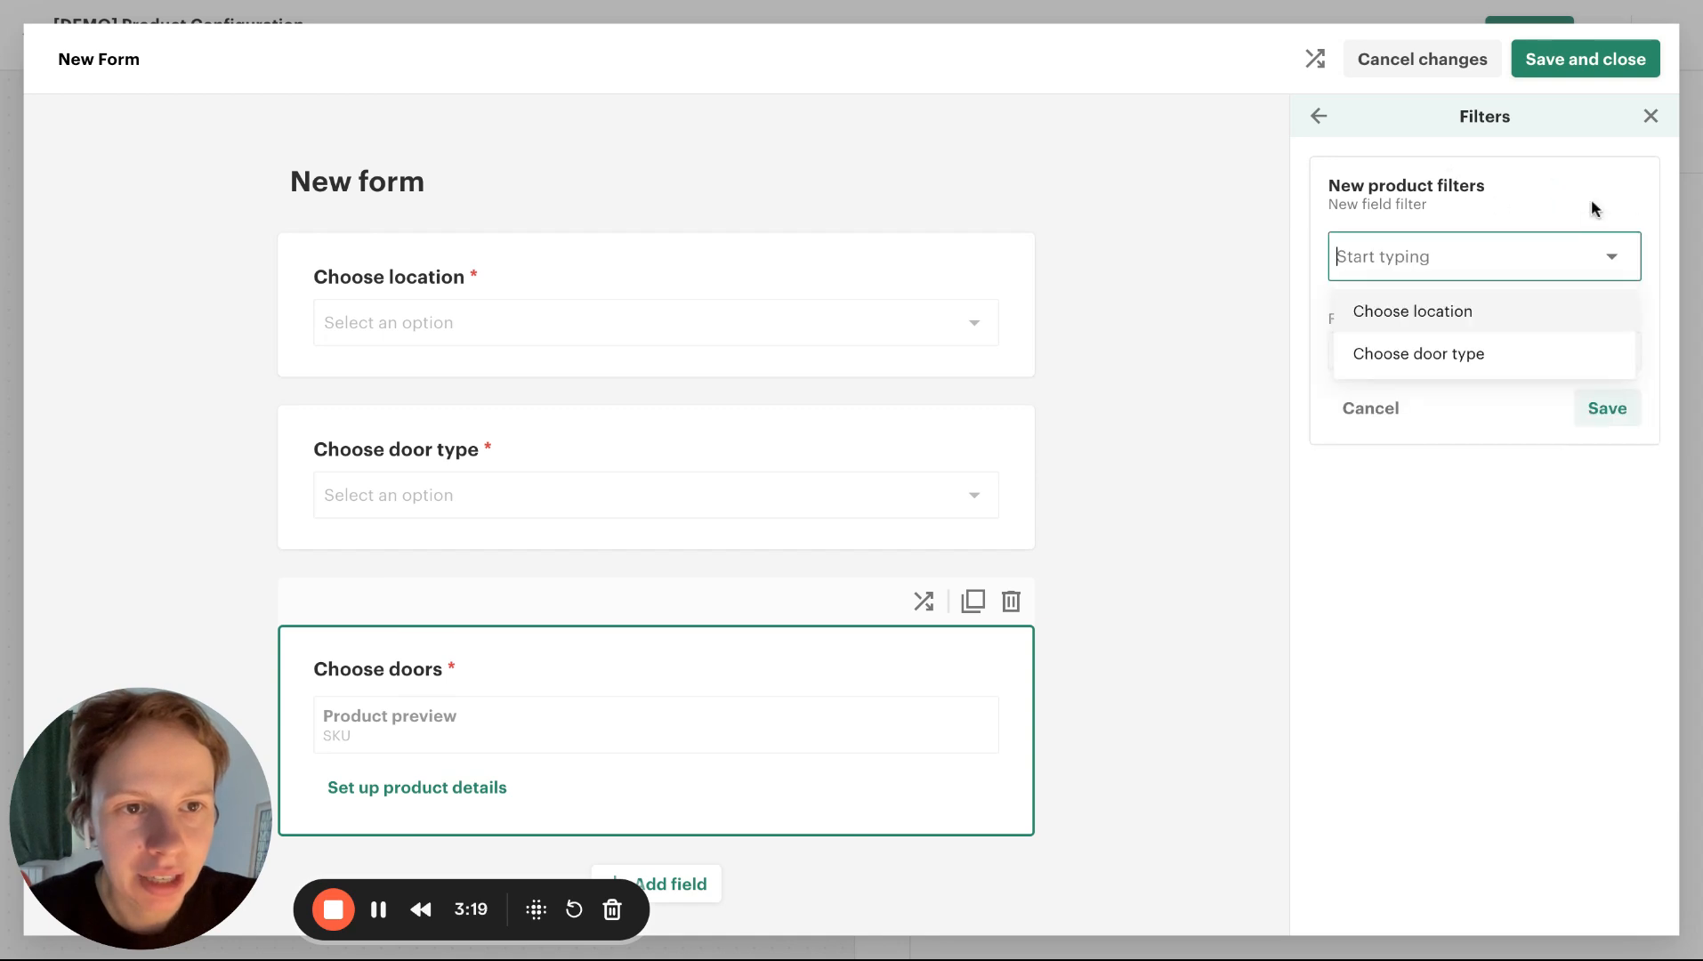
pyautogui.click(1395, 312)
pyautogui.click(1468, 289)
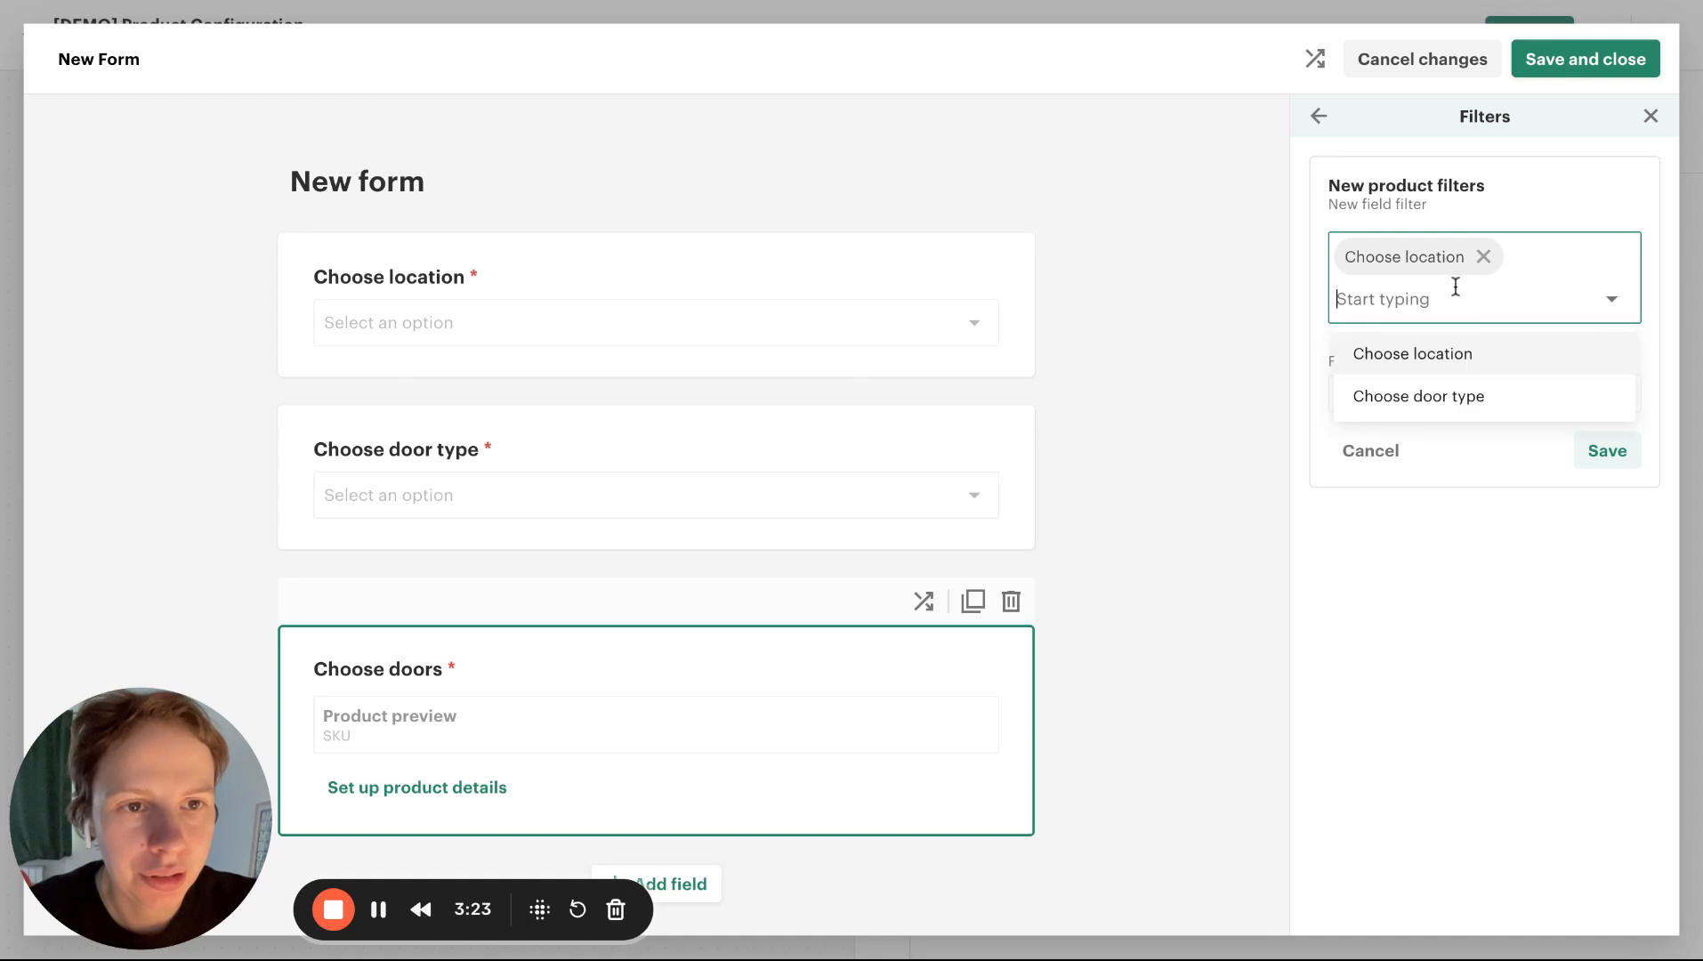
pyautogui.click(1429, 408)
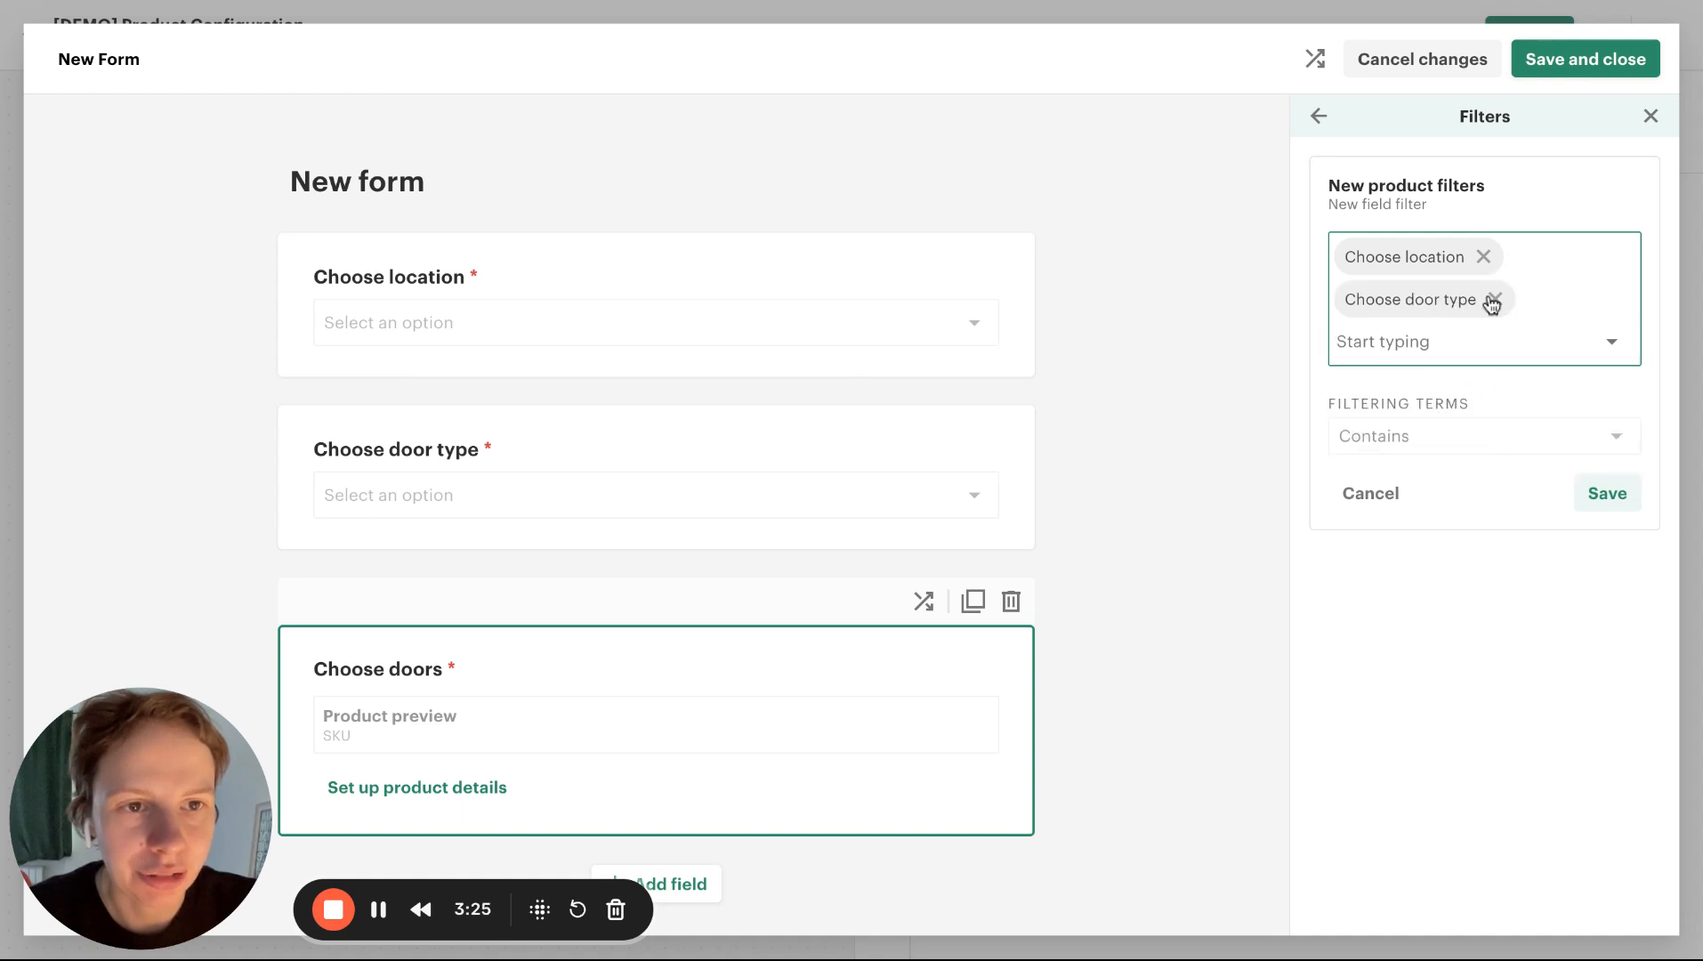
pyautogui.click(1631, 489)
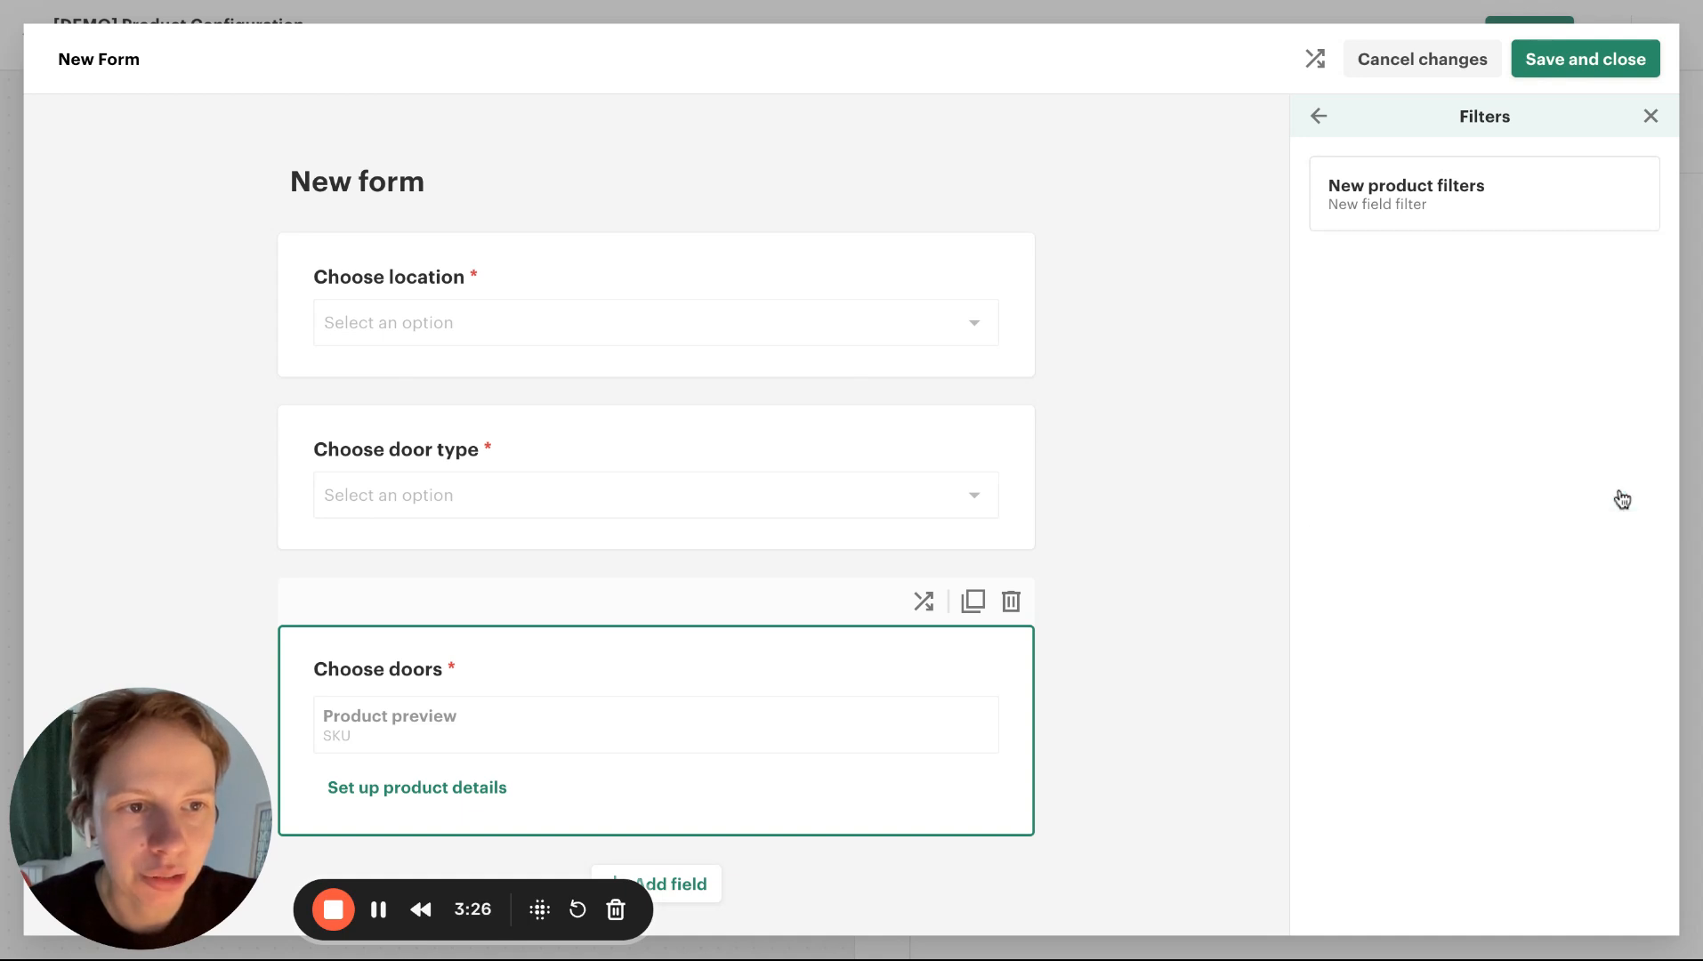
pyautogui.click(1323, 115)
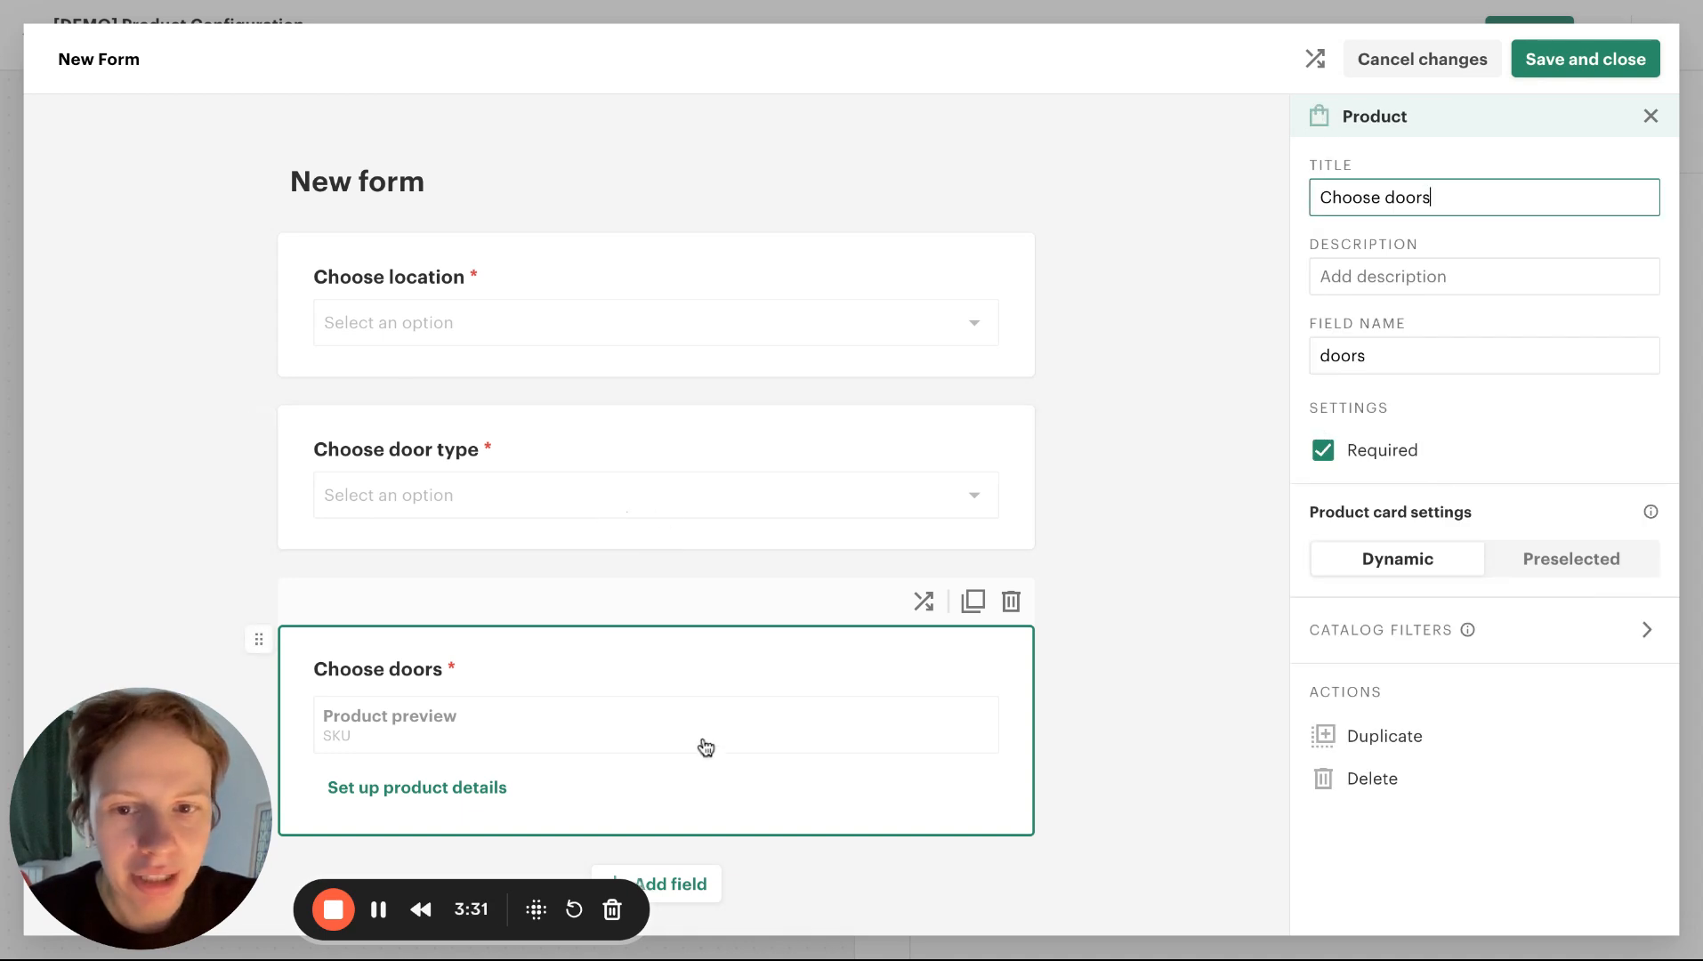
# Make the Choose door type and Choose location dropdowns optional
pyautogui.click(768, 451)
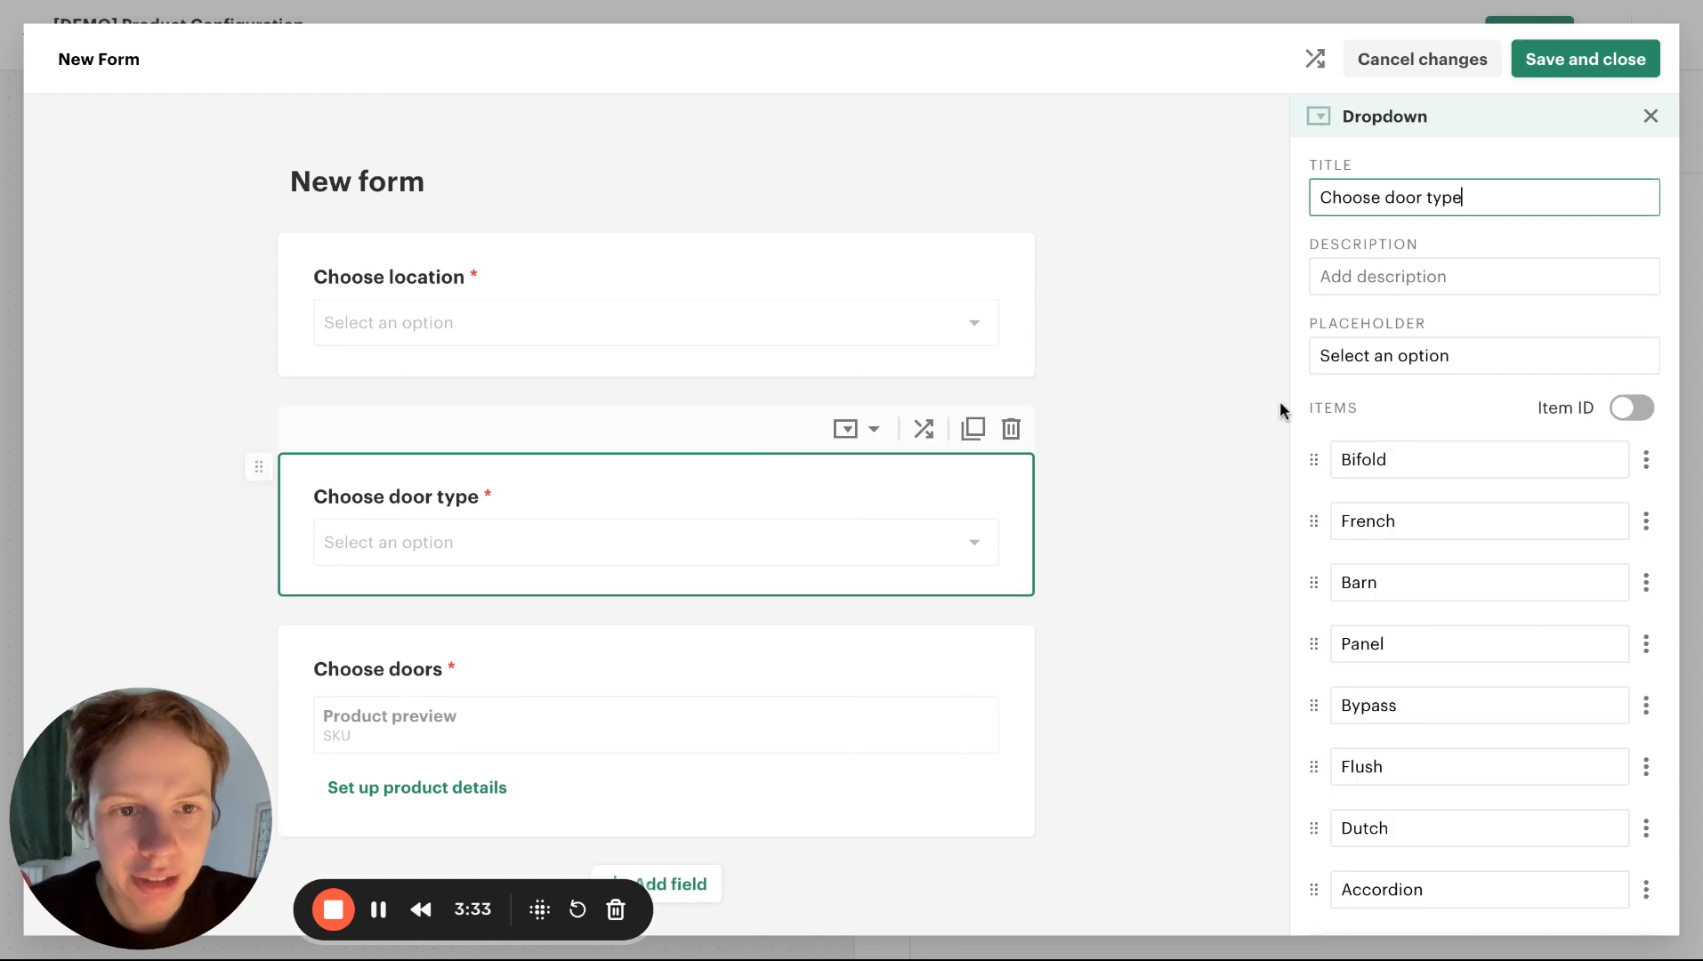
pyautogui.scroll(-5, 1297, 532)
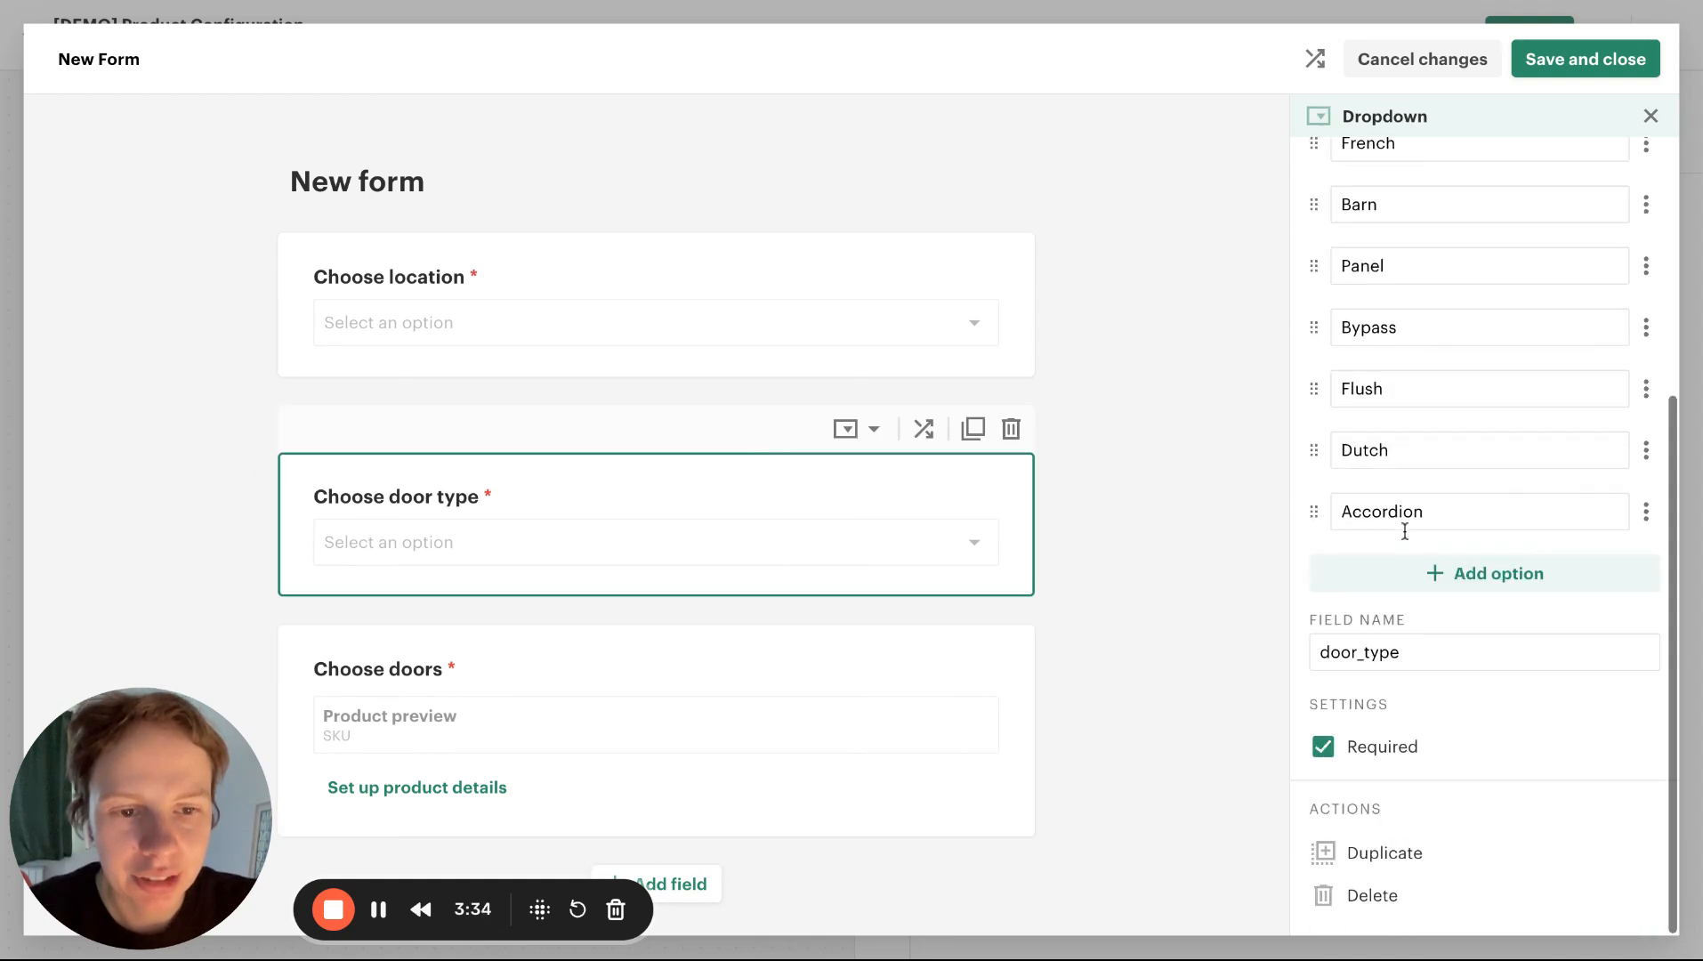
pyautogui.click(1321, 748)
pyautogui.click(658, 363)
pyautogui.scroll(-1, 1273, 587)
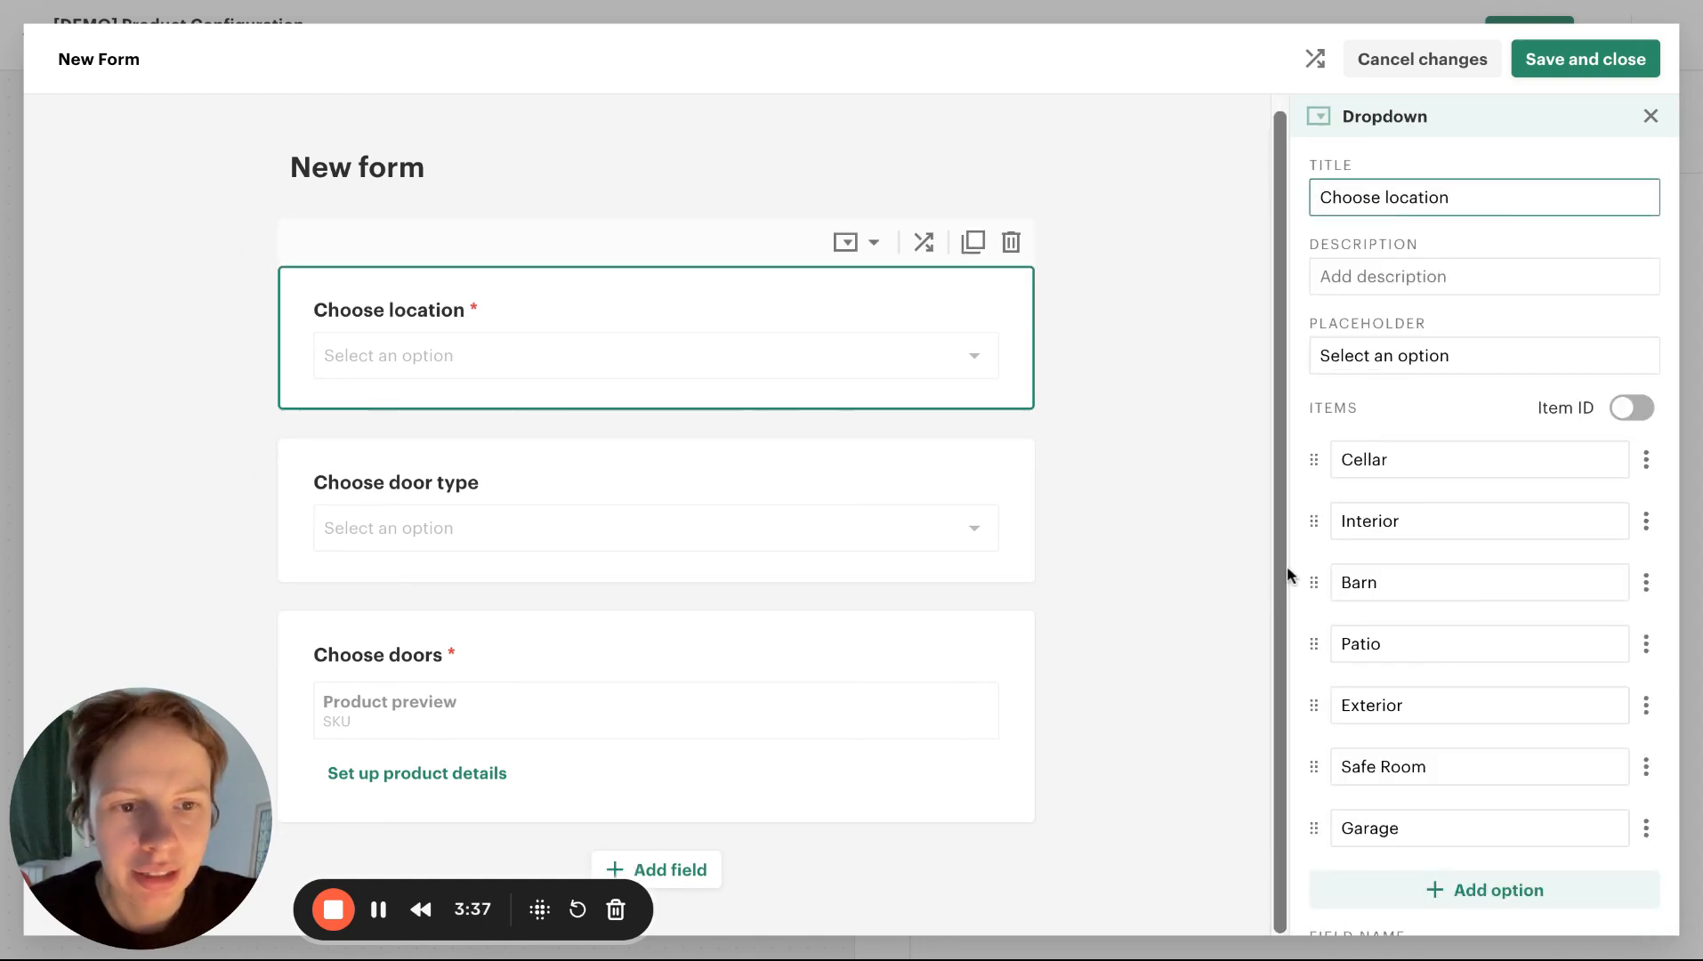
pyautogui.scroll(-5, 1424, 560)
pyautogui.click(1323, 747)
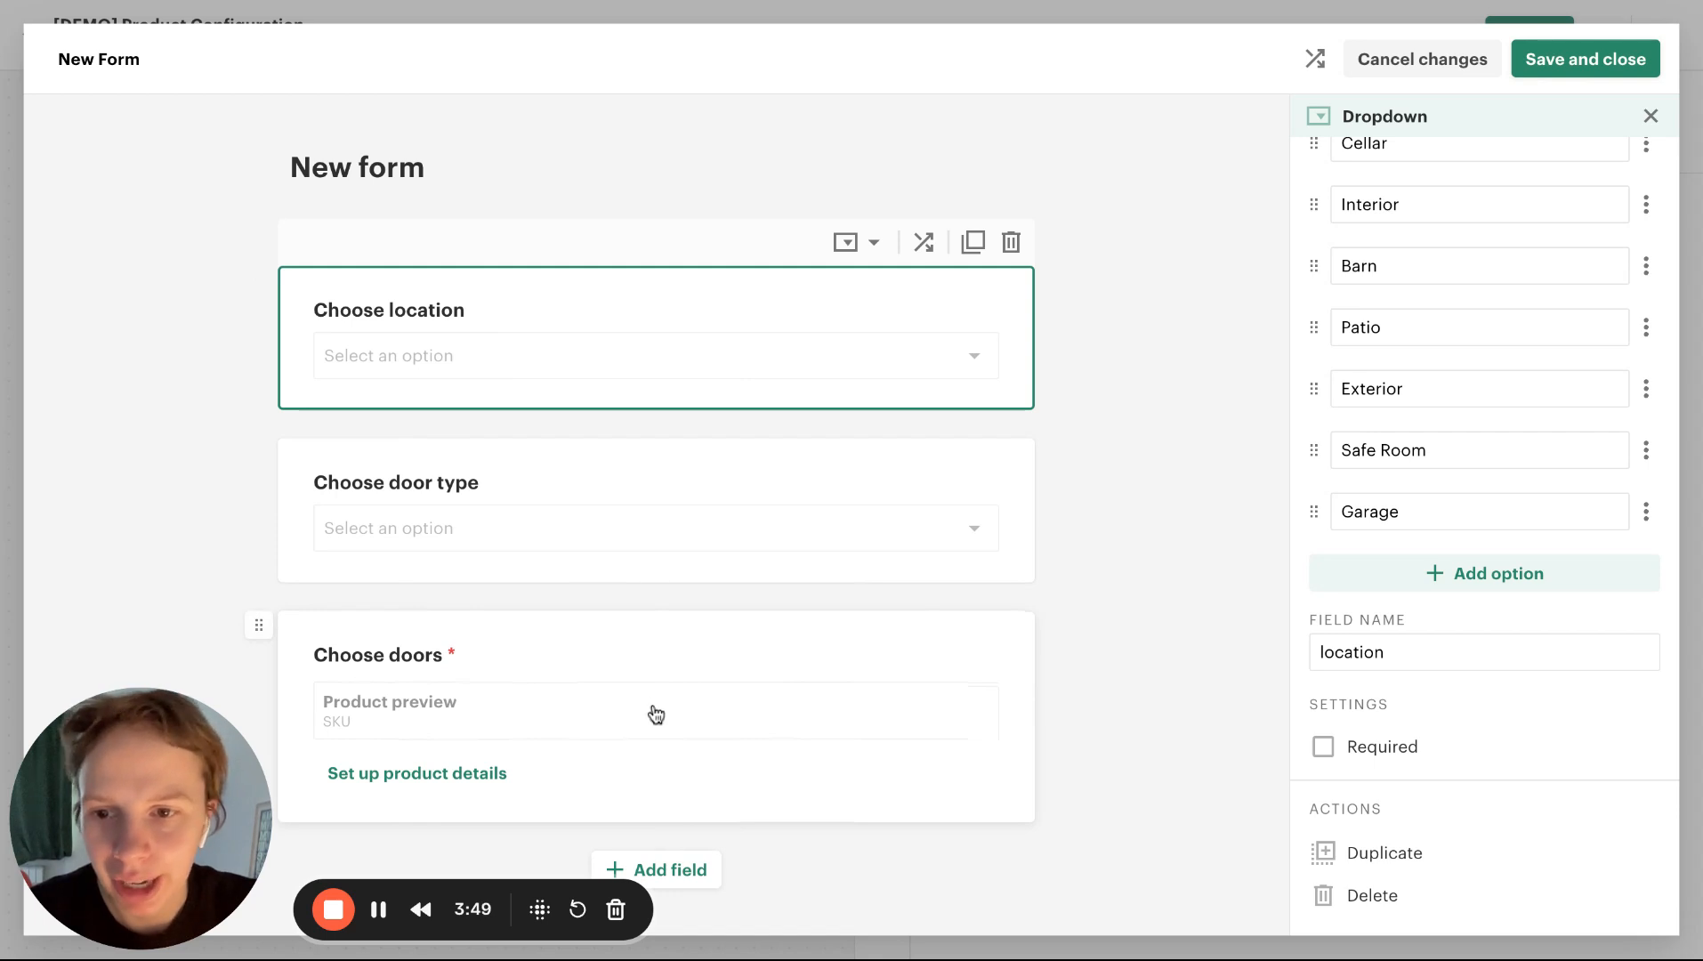
# In the product details of Choose doors, add a number field titled "Length" with the field name "length"
pyautogui.click(651, 712)
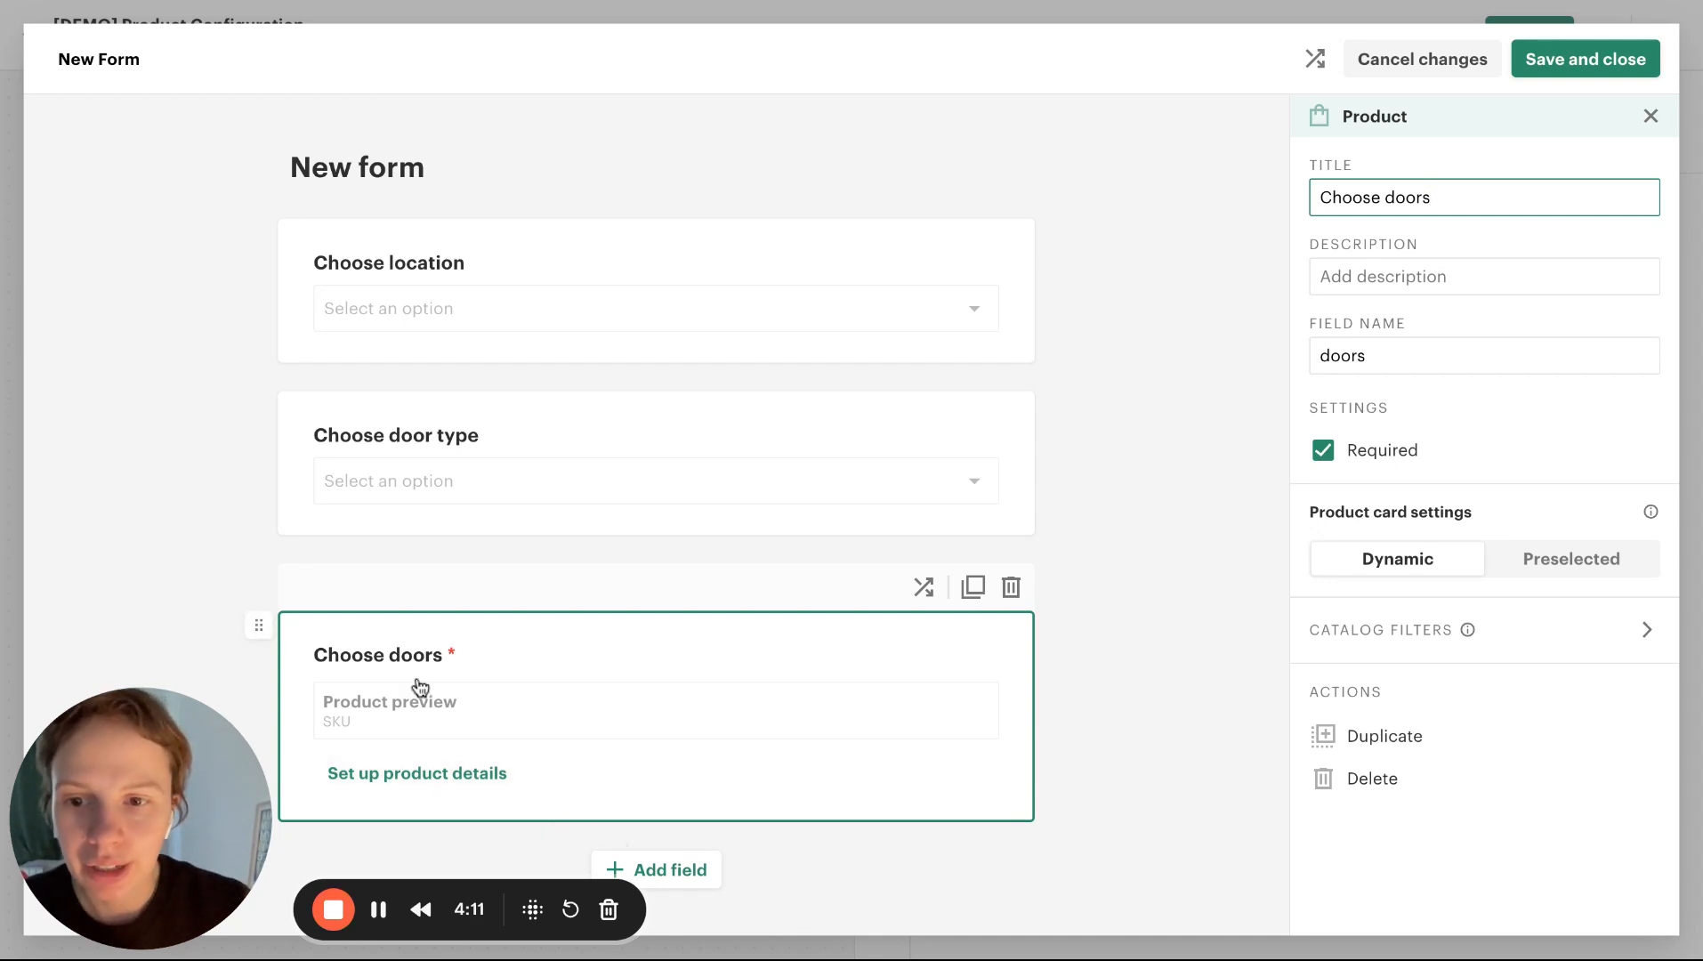
pyautogui.click(419, 788)
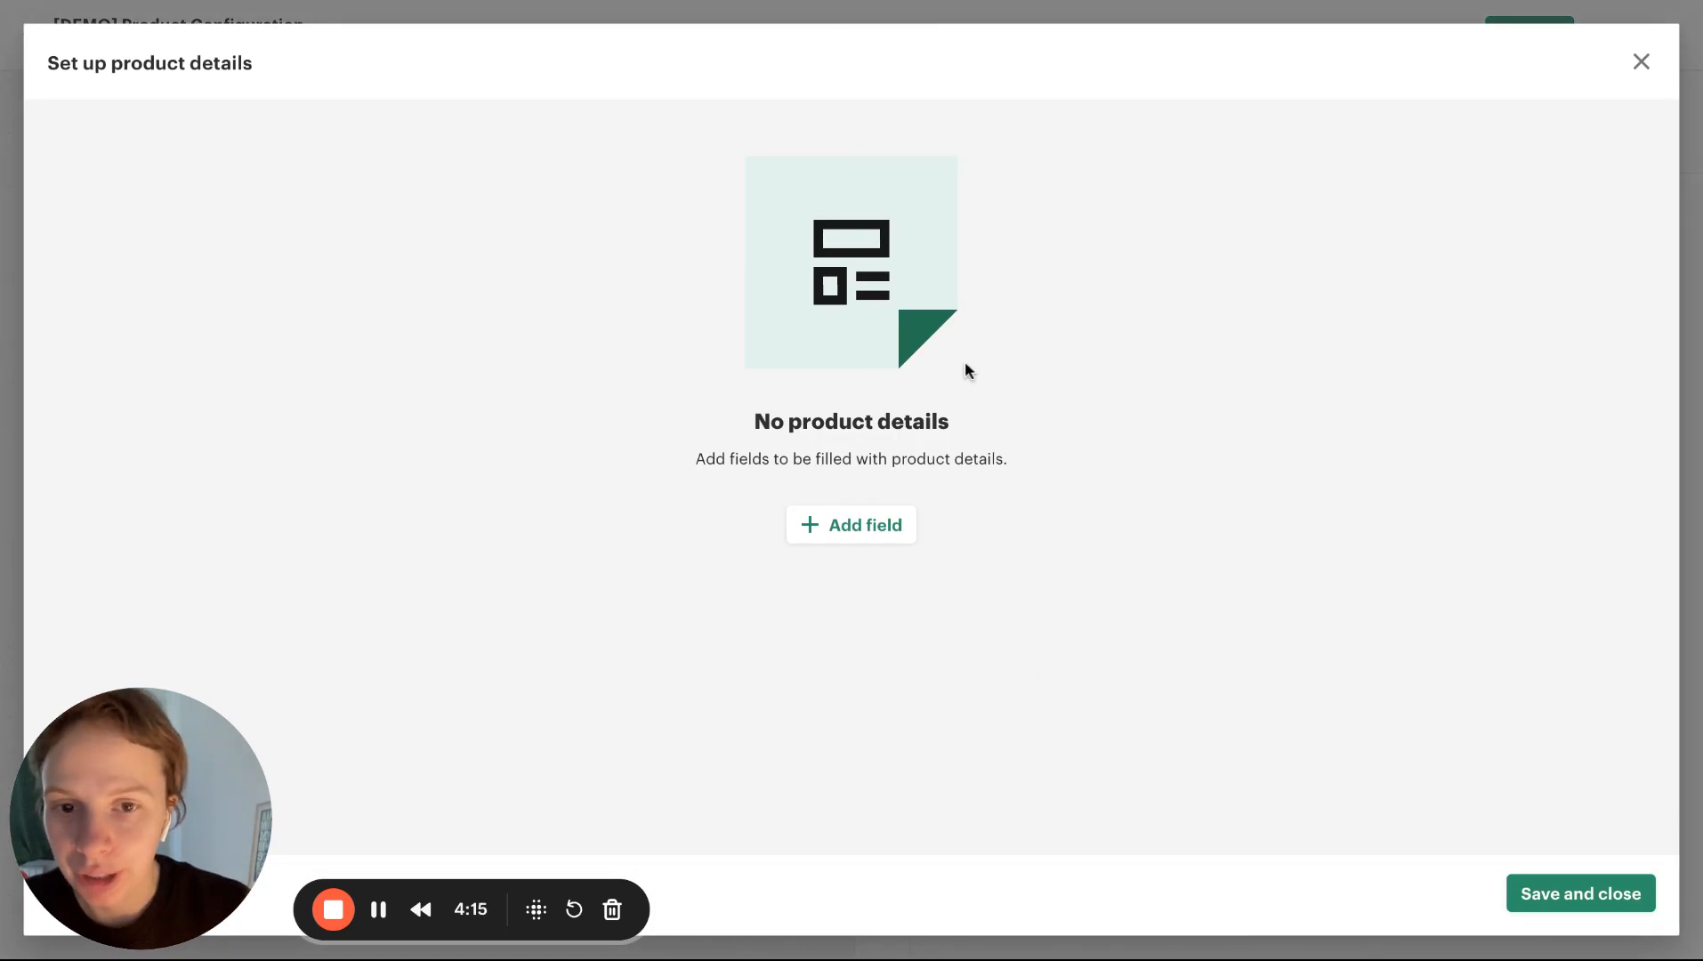
pyautogui.click(896, 523)
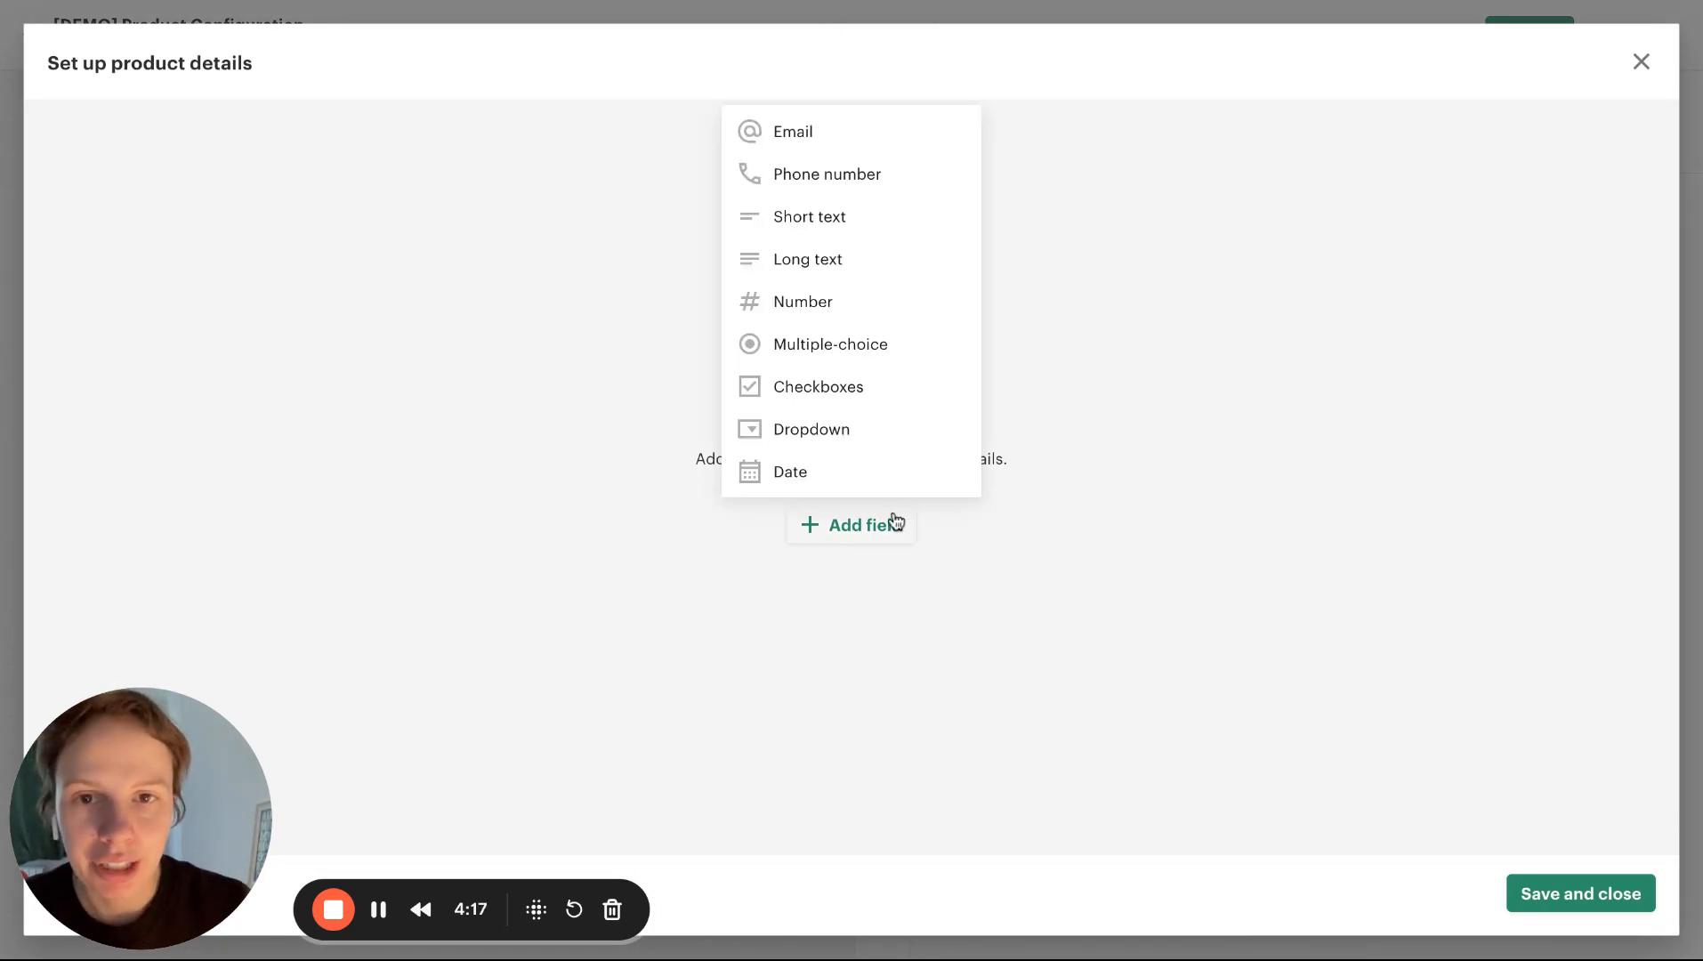
pyautogui.click(851, 307)
pyautogui.doubleClick(1433, 196)
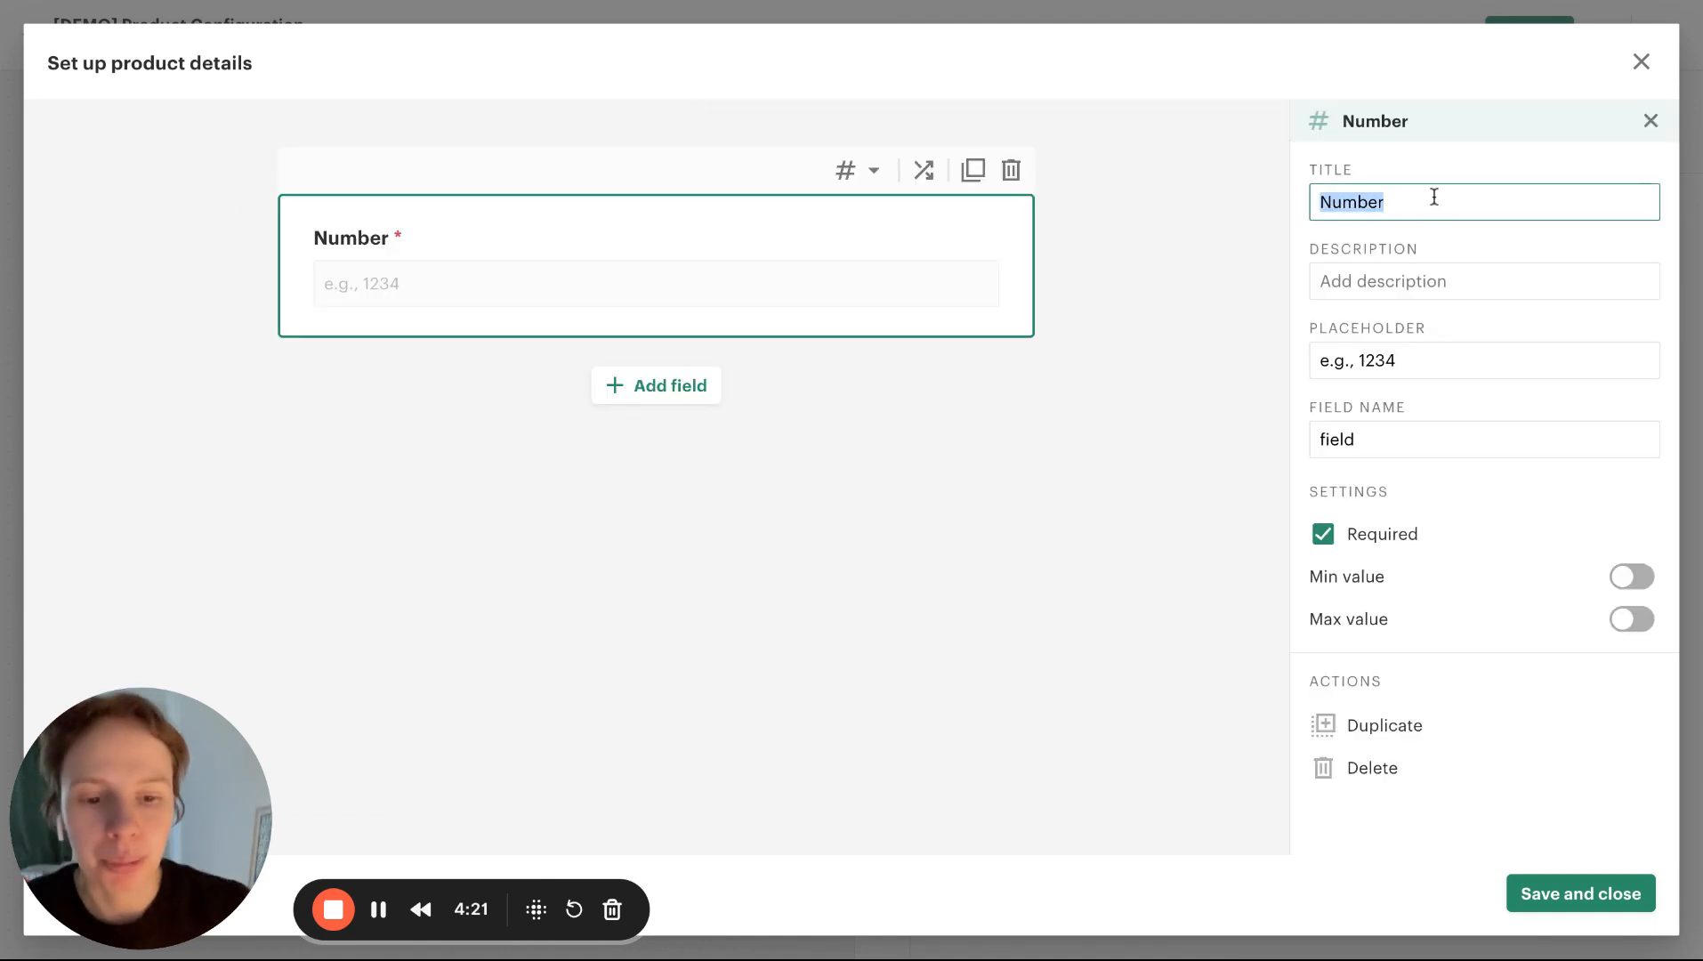
pyautogui.write('Length')
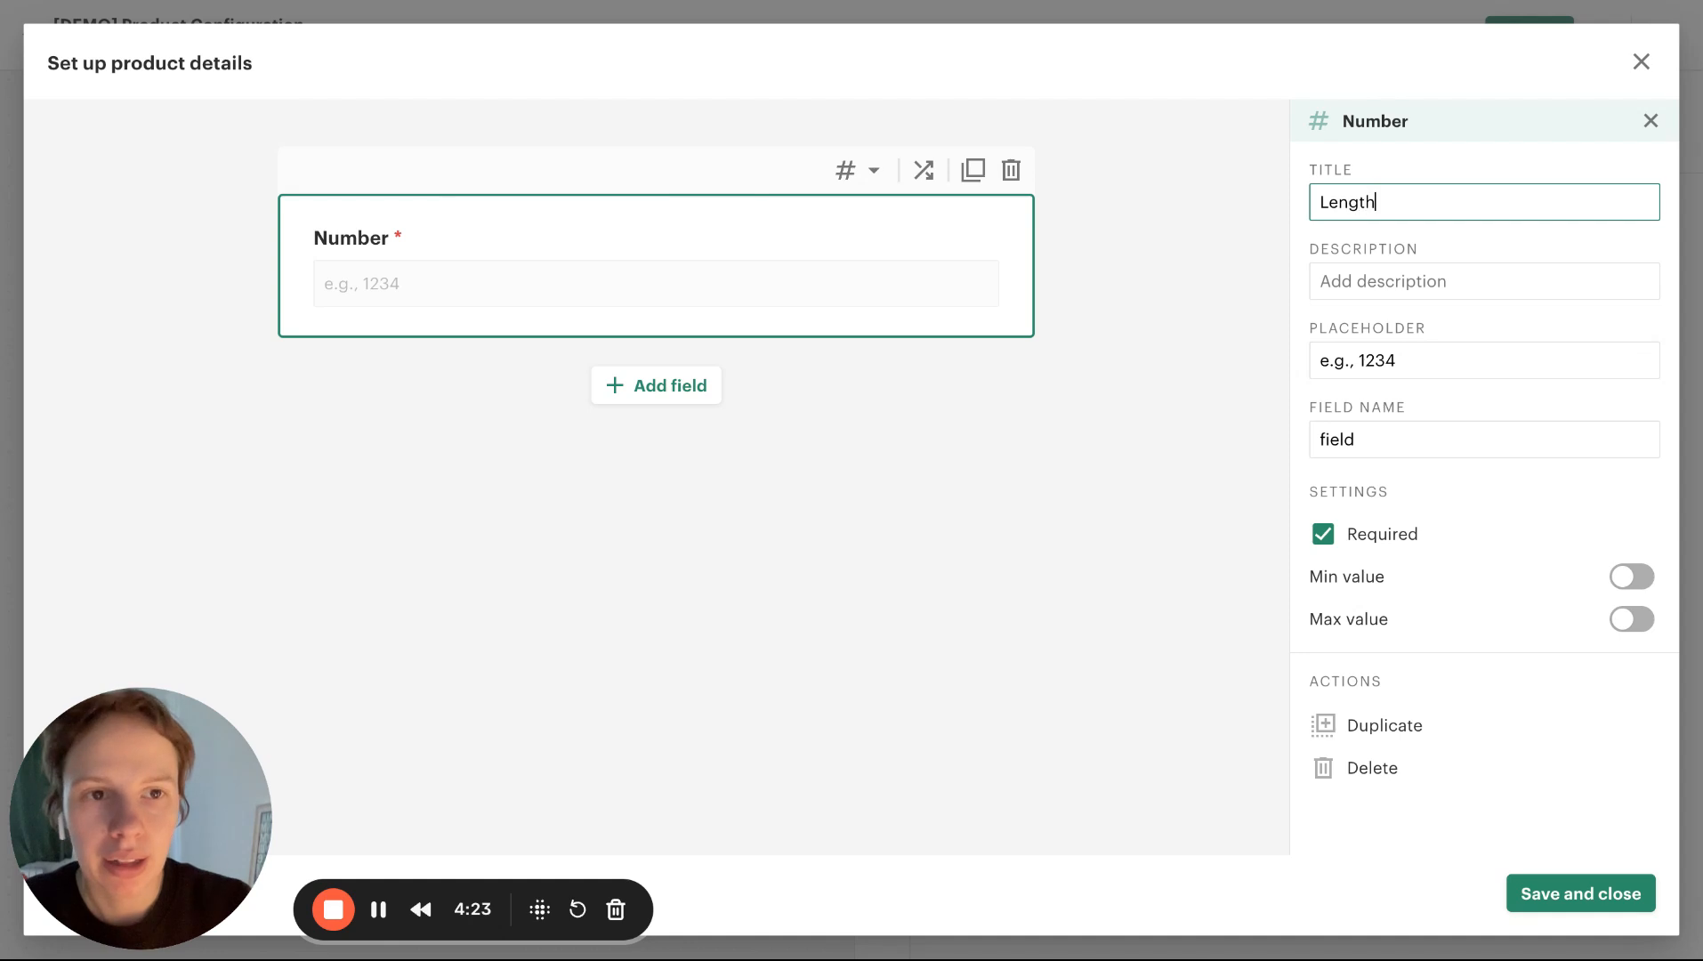
pyautogui.doubleClick(1377, 448)
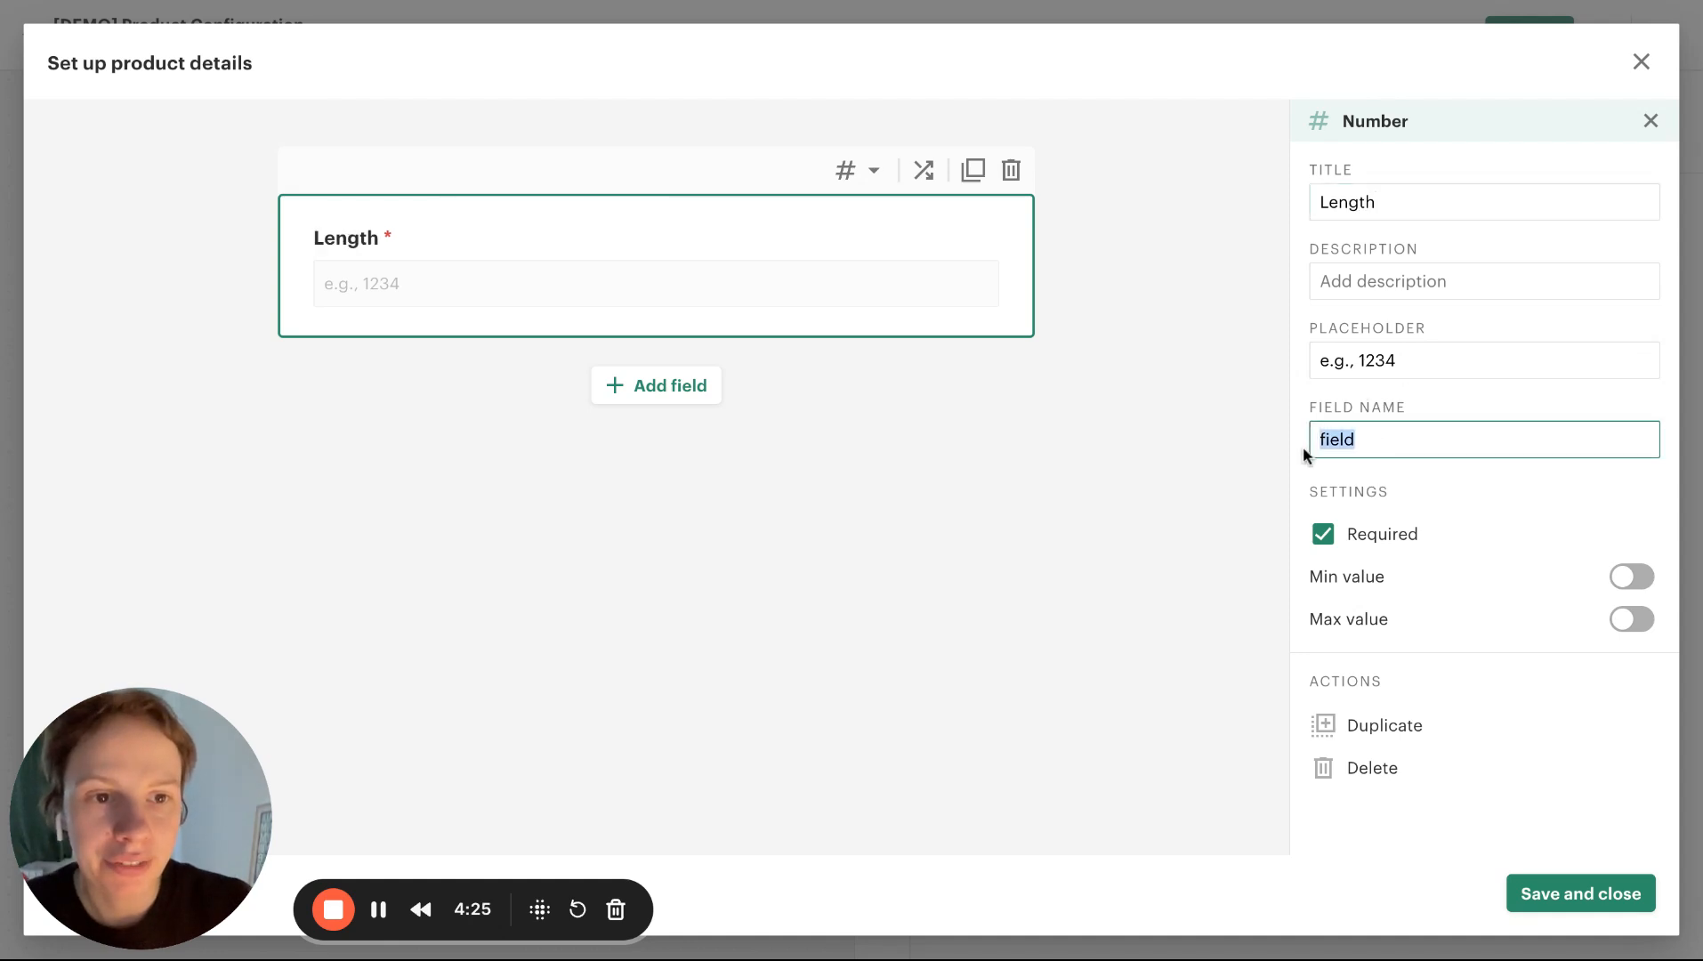
pyautogui.write('length')
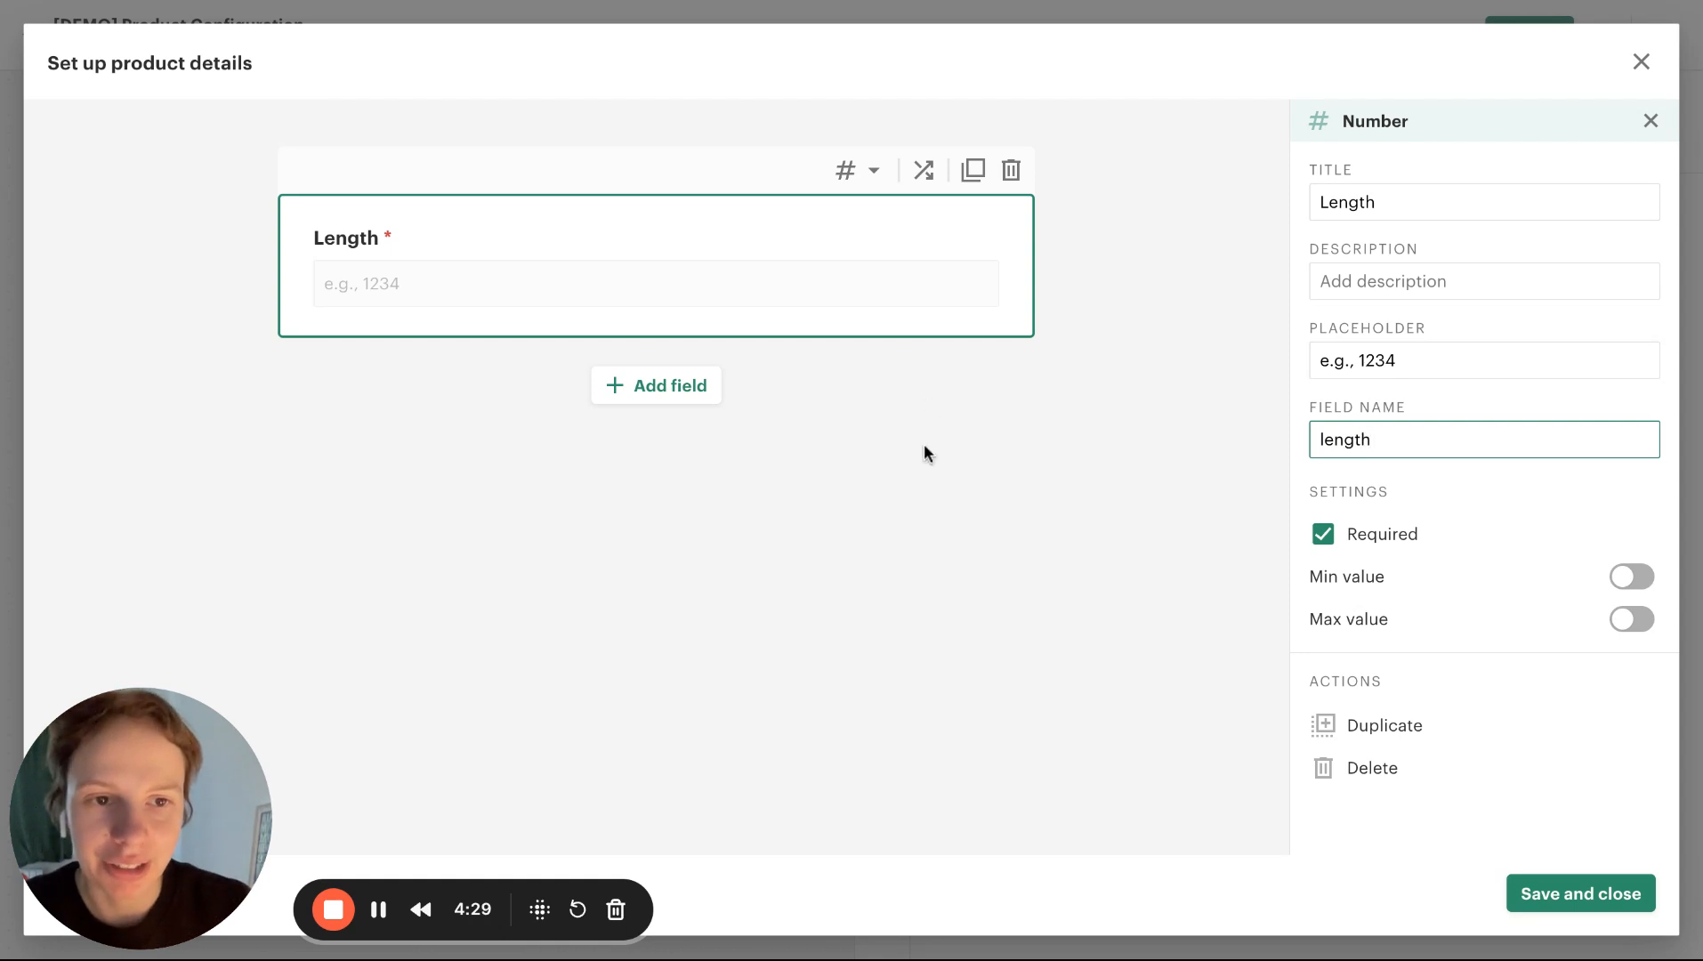
# Add a second number field titled "Width" with the field name "width" and save the product details
pyautogui.click(686, 383)
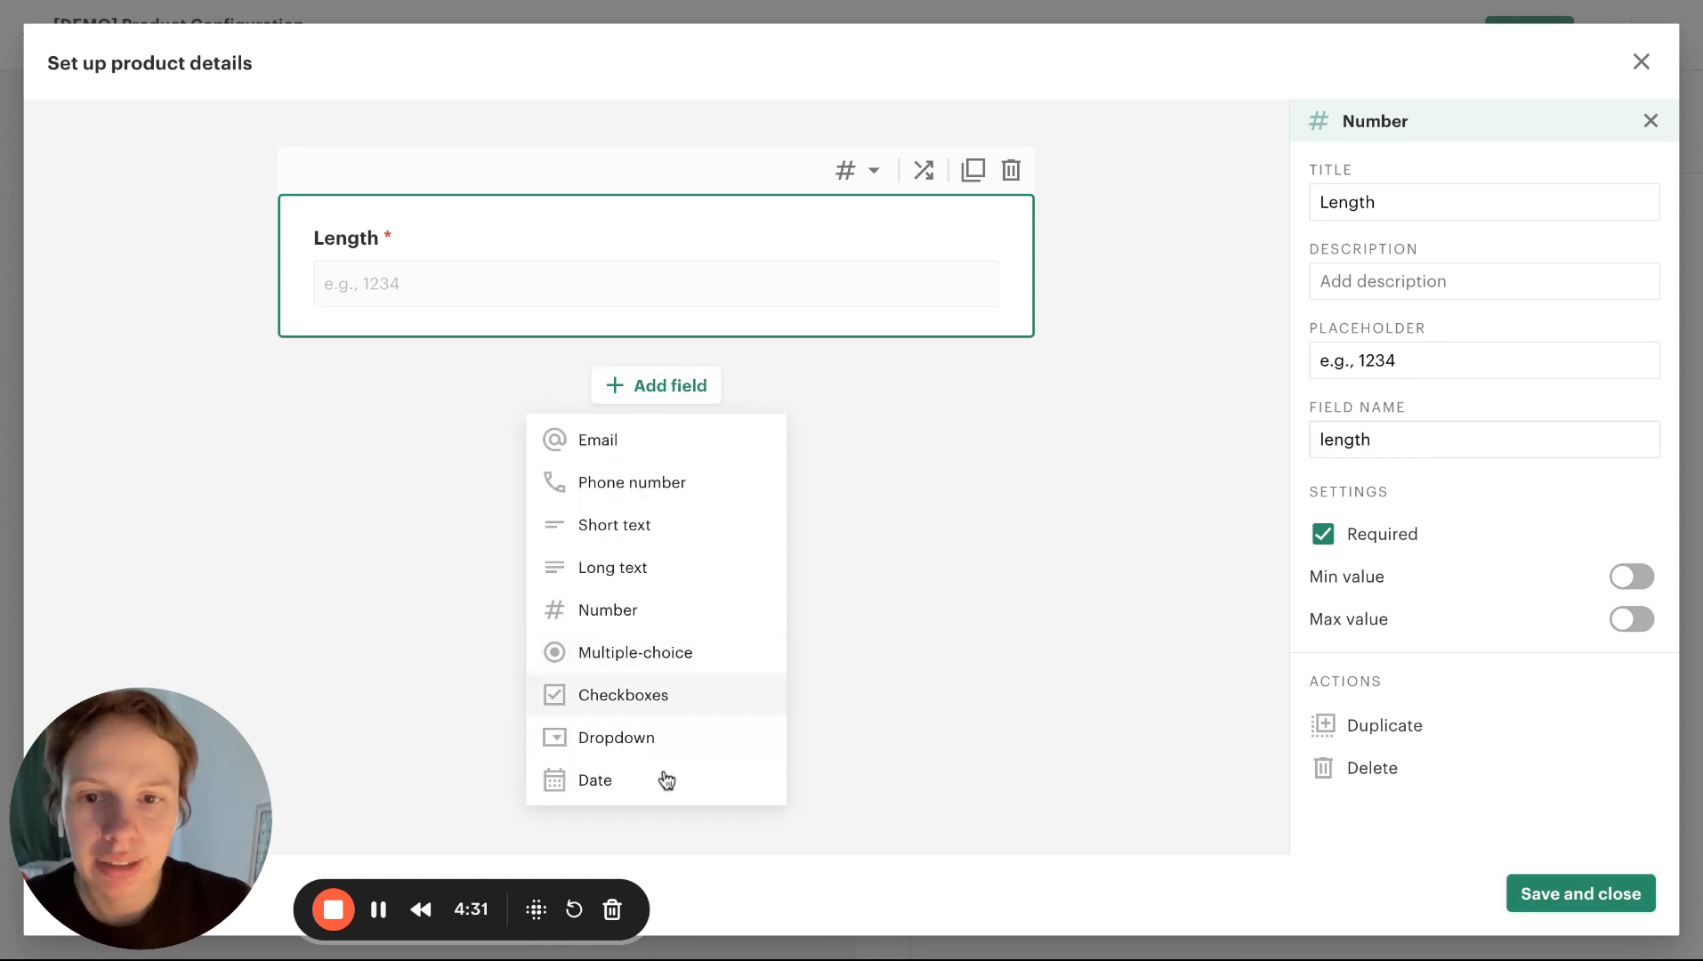
pyautogui.click(632, 614)
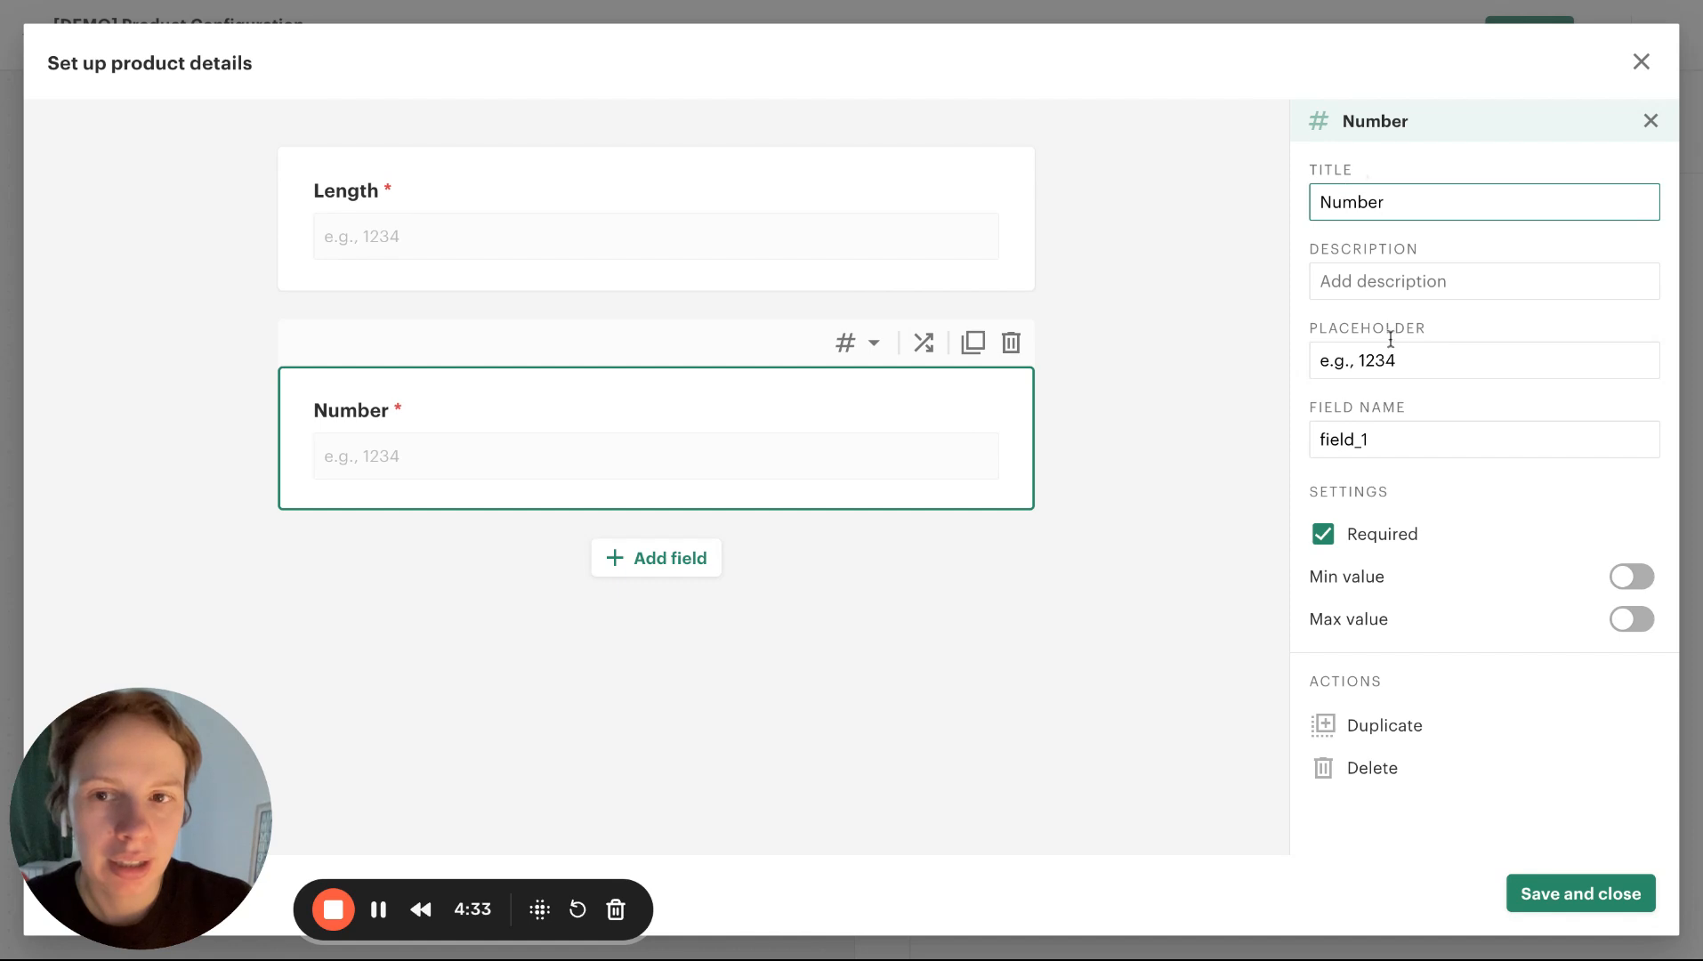
pyautogui.doubleClick(1335, 212)
pyautogui.write('Width')
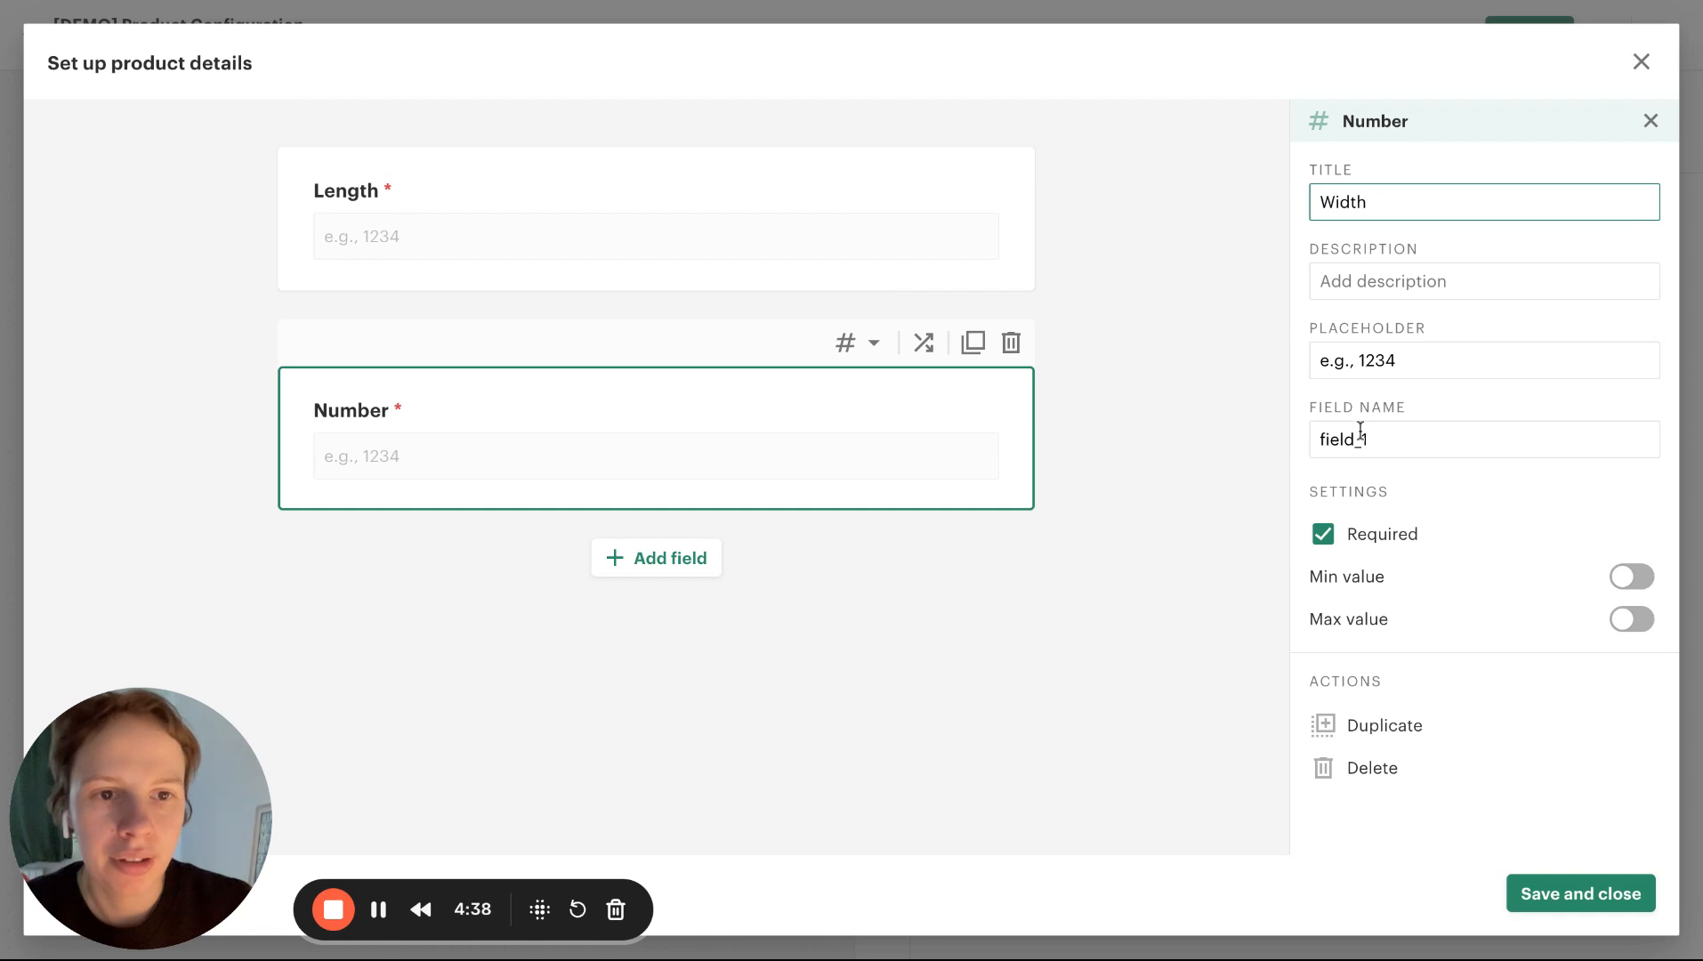
pyautogui.doubleClick(1363, 440)
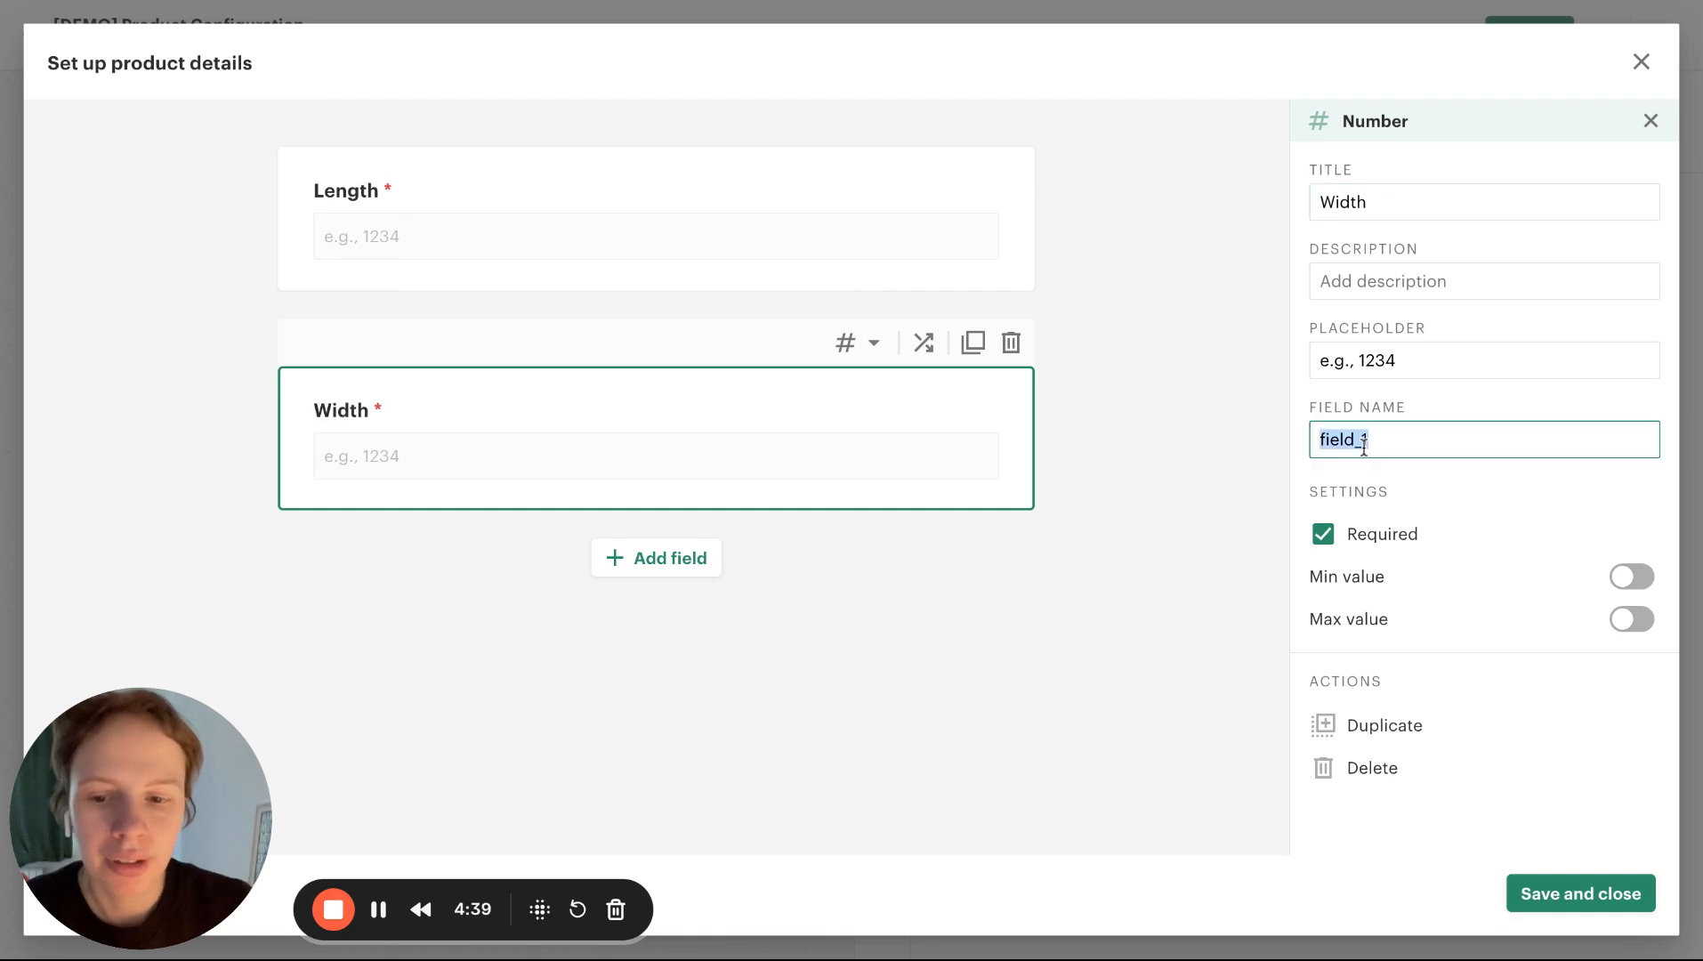
pyautogui.write('width')
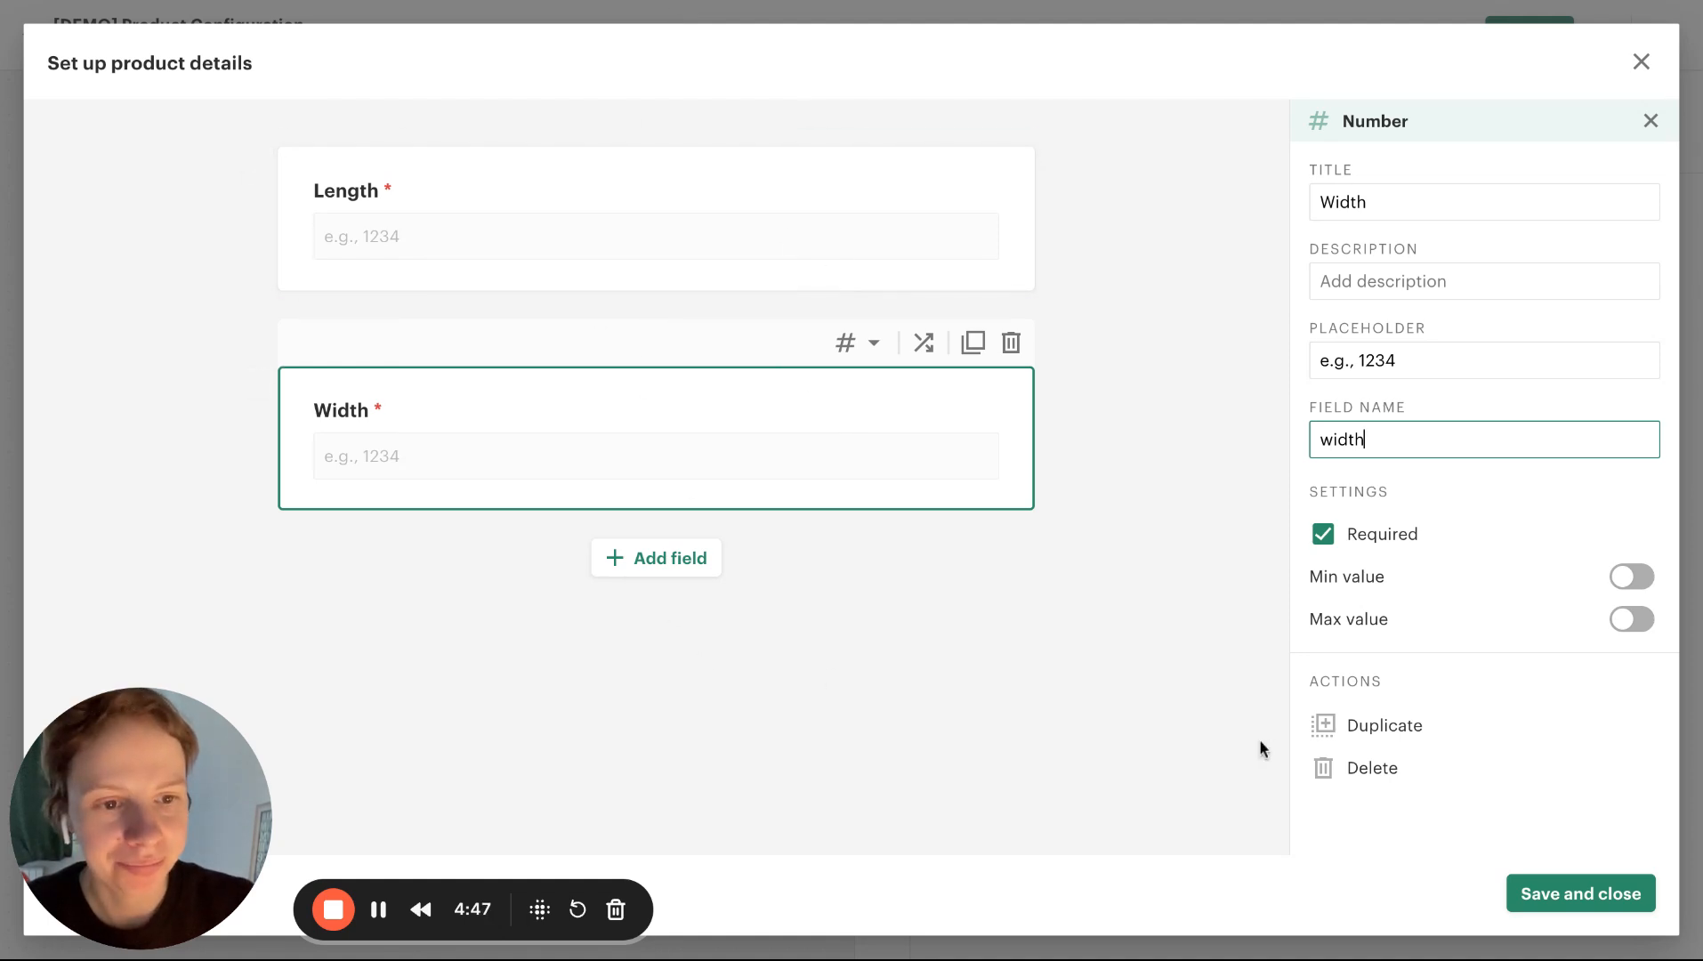
pyautogui.click(1588, 894)
# Check the form's fields, including the Length and Width details, and save the form to return to the workflow
pyautogui.scroll(-2, 718, 387)
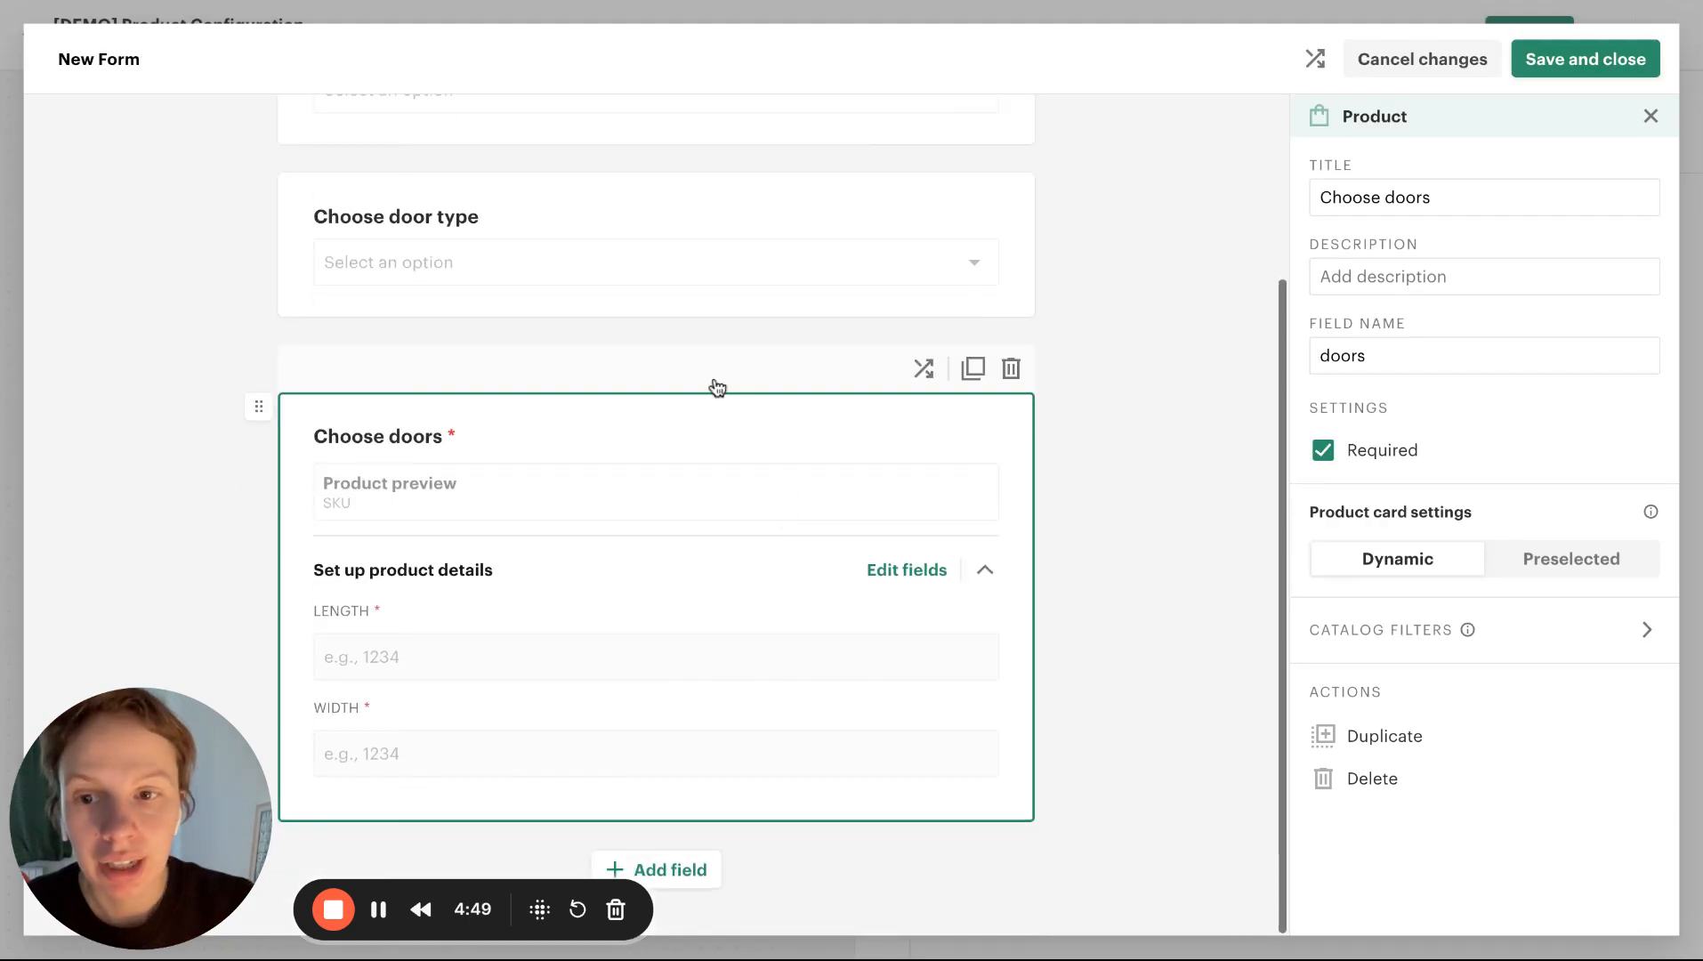
pyautogui.scroll(3, 521, 707)
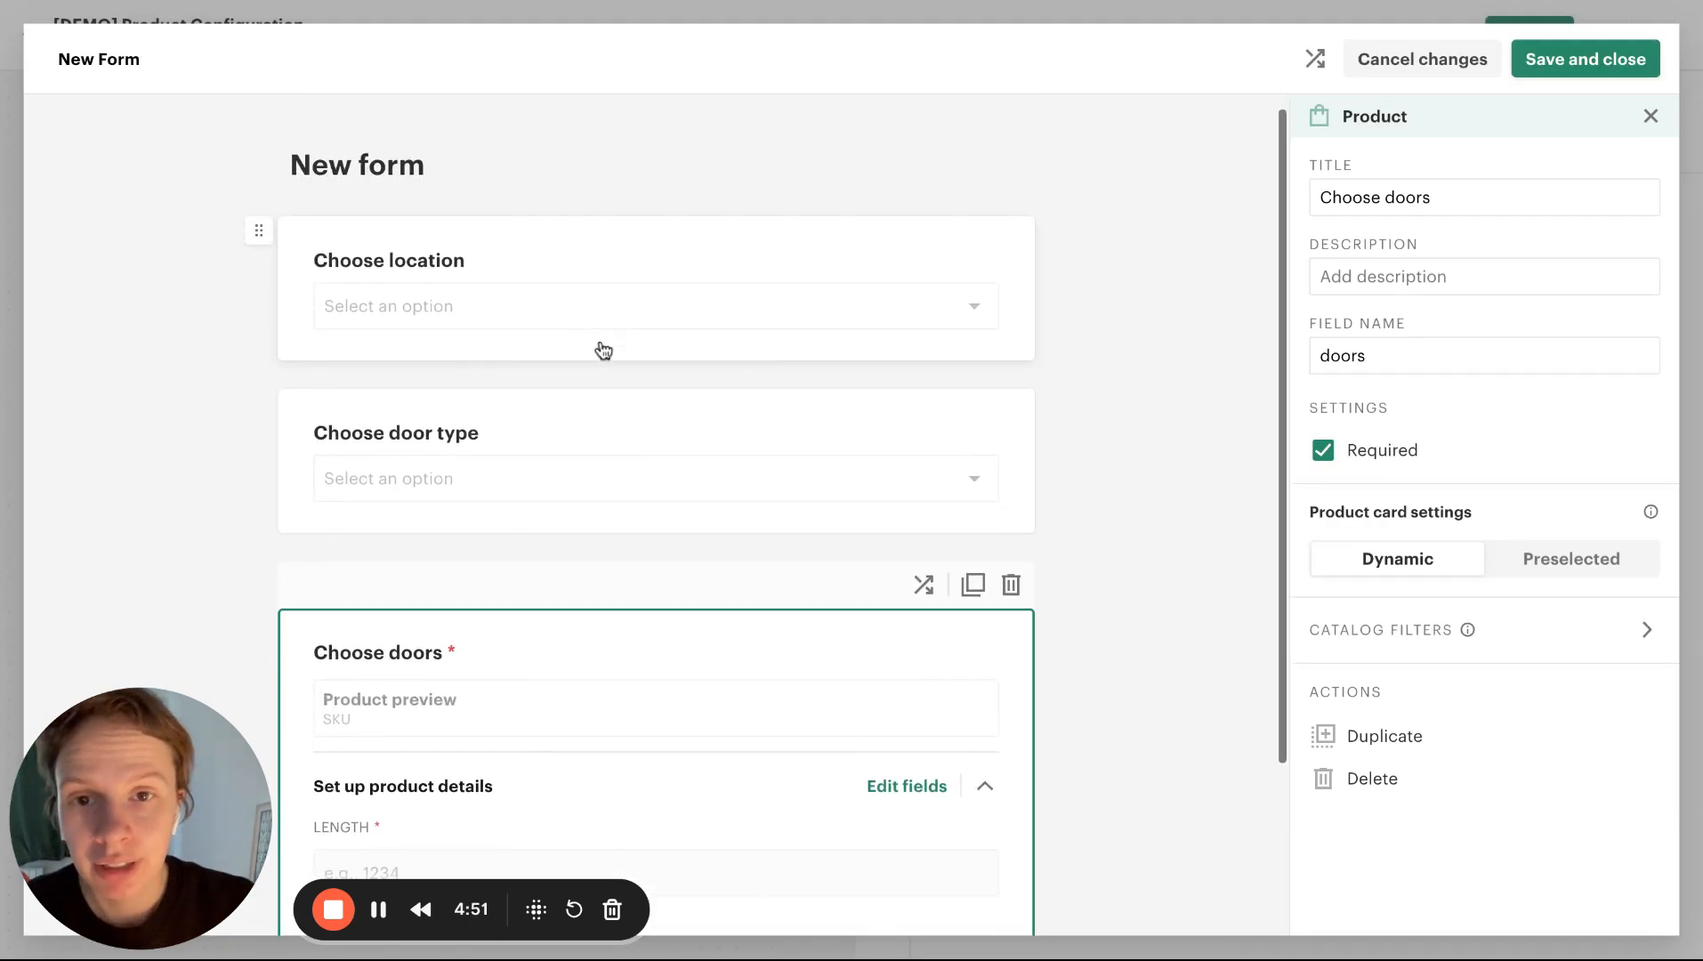
pyautogui.scroll(-3, 604, 349)
pyautogui.doubleClick(1627, 58)
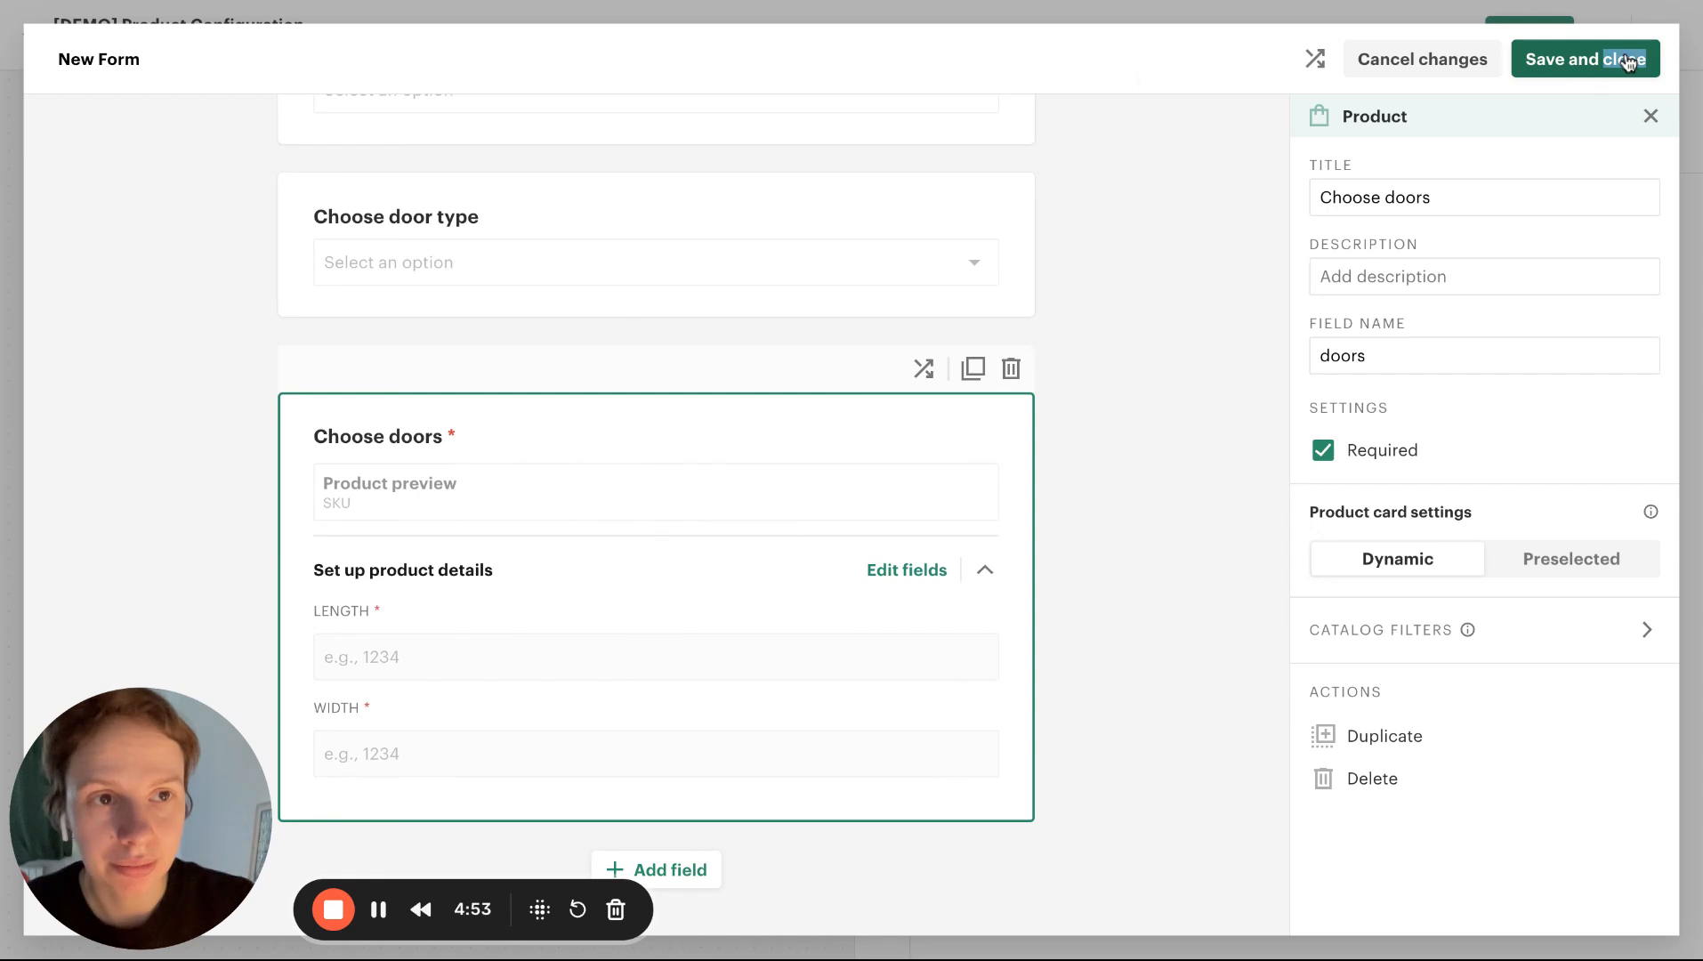
pyautogui.click(1627, 59)
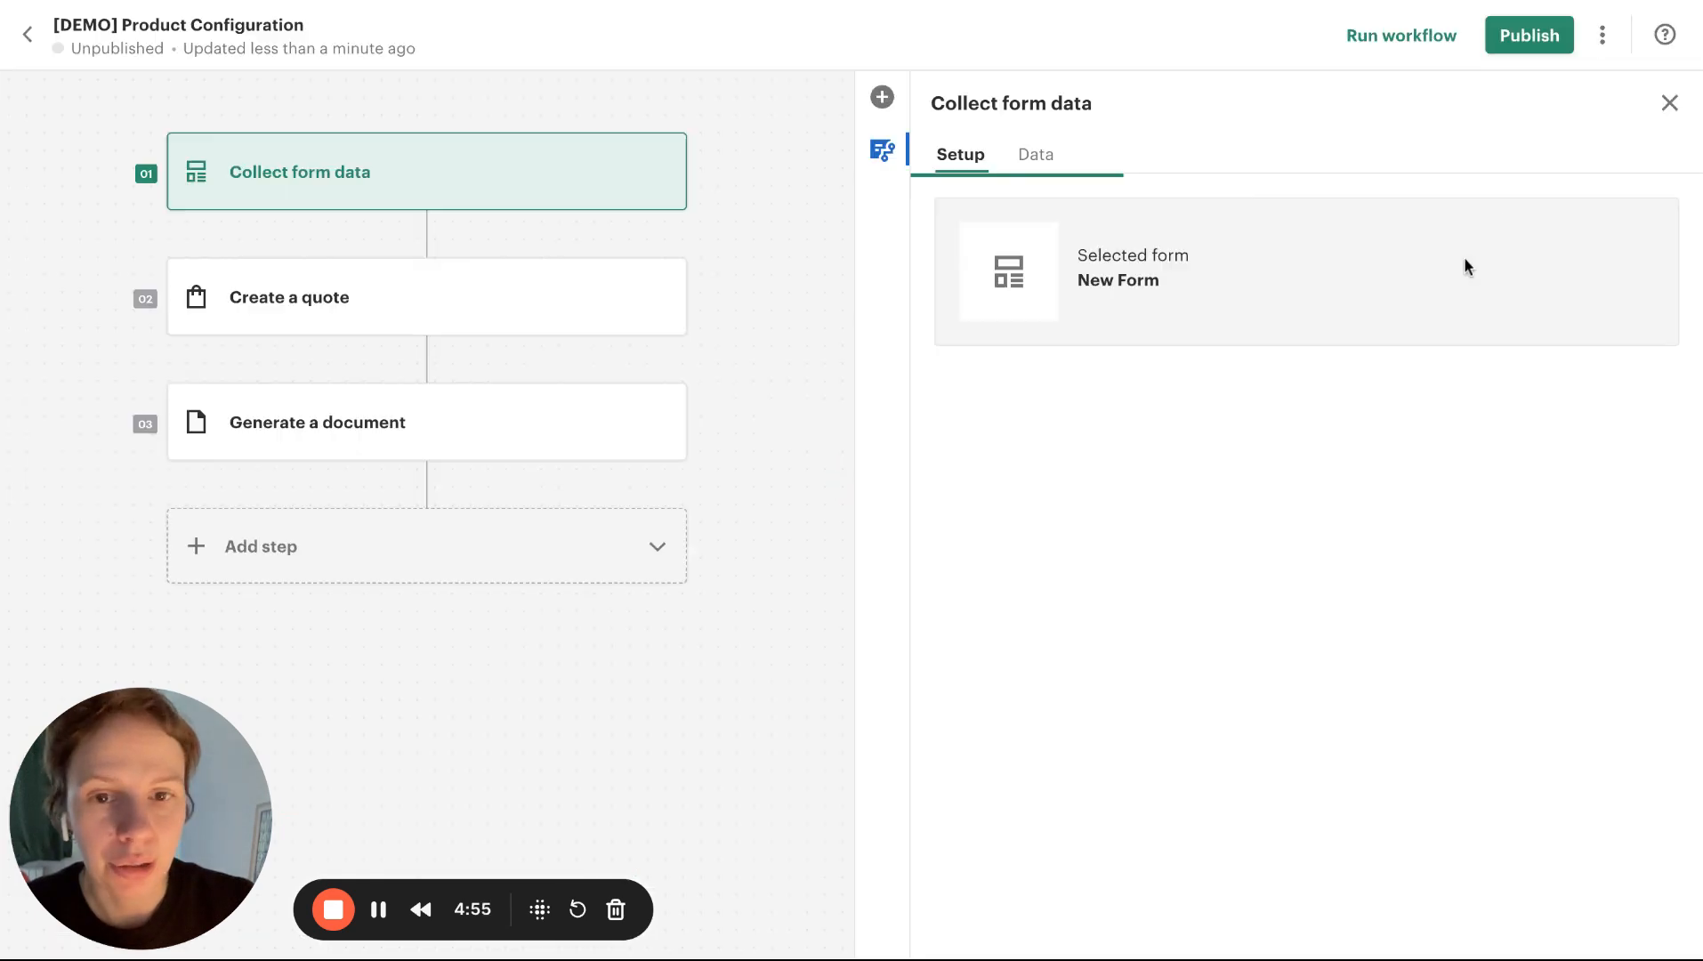
# Open the quote of the Create a quote step for editing and rename its section "Doors"
pyautogui.click(334, 314)
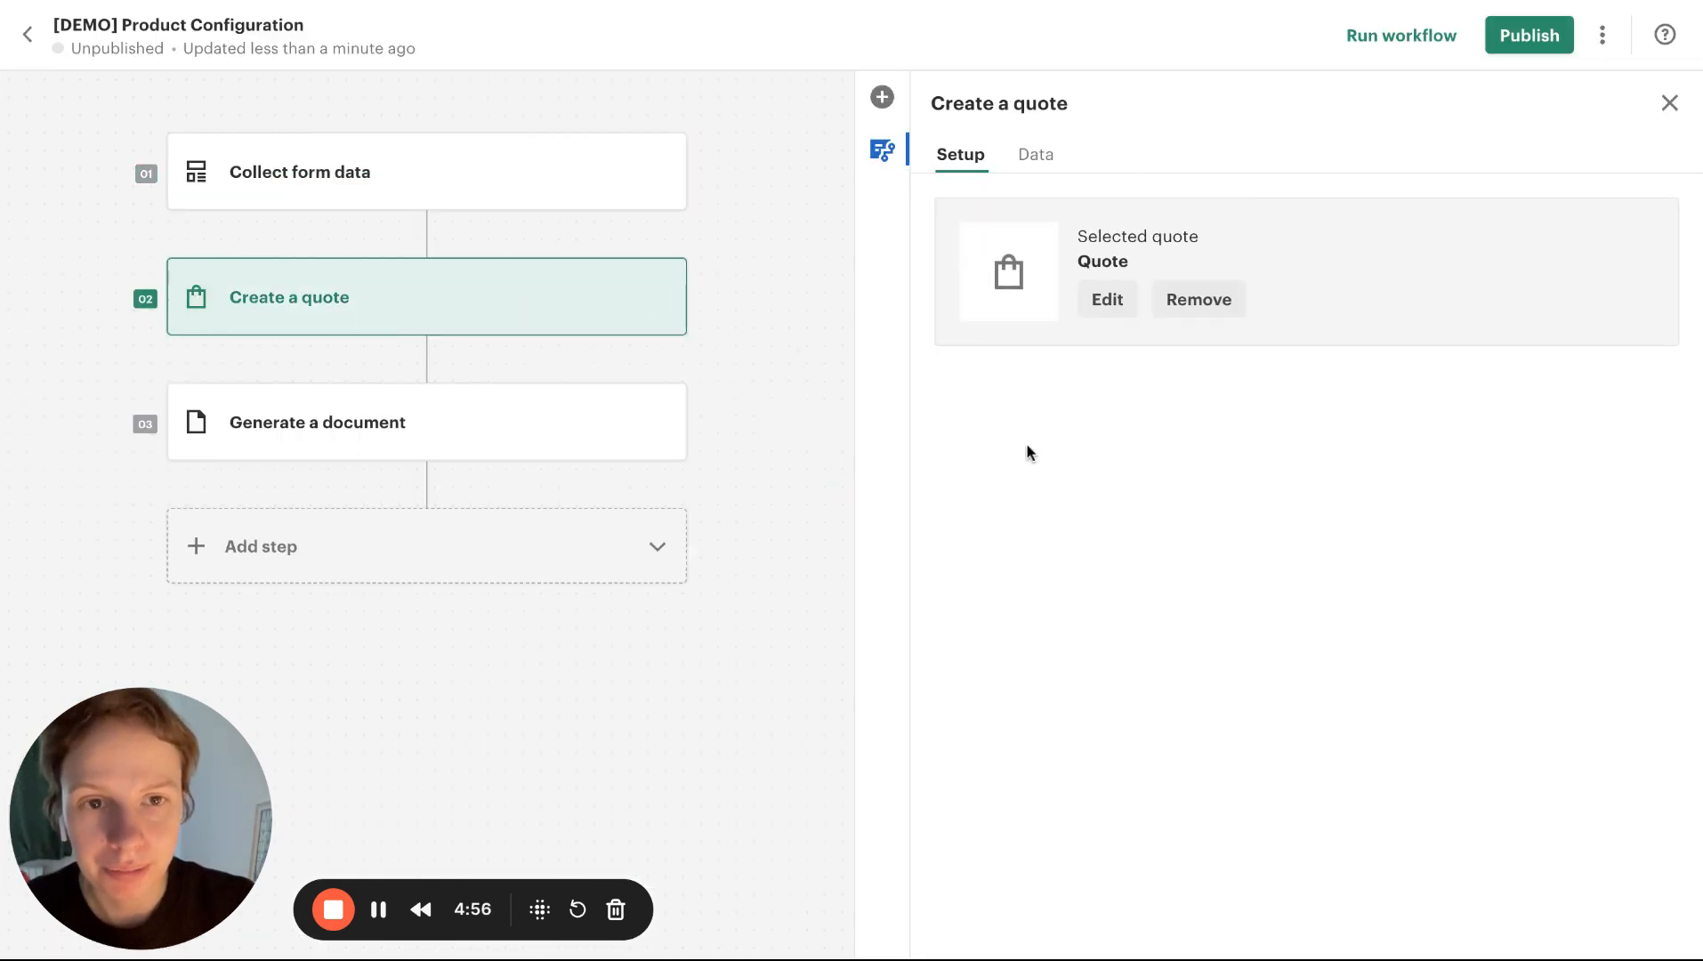
pyautogui.click(1114, 300)
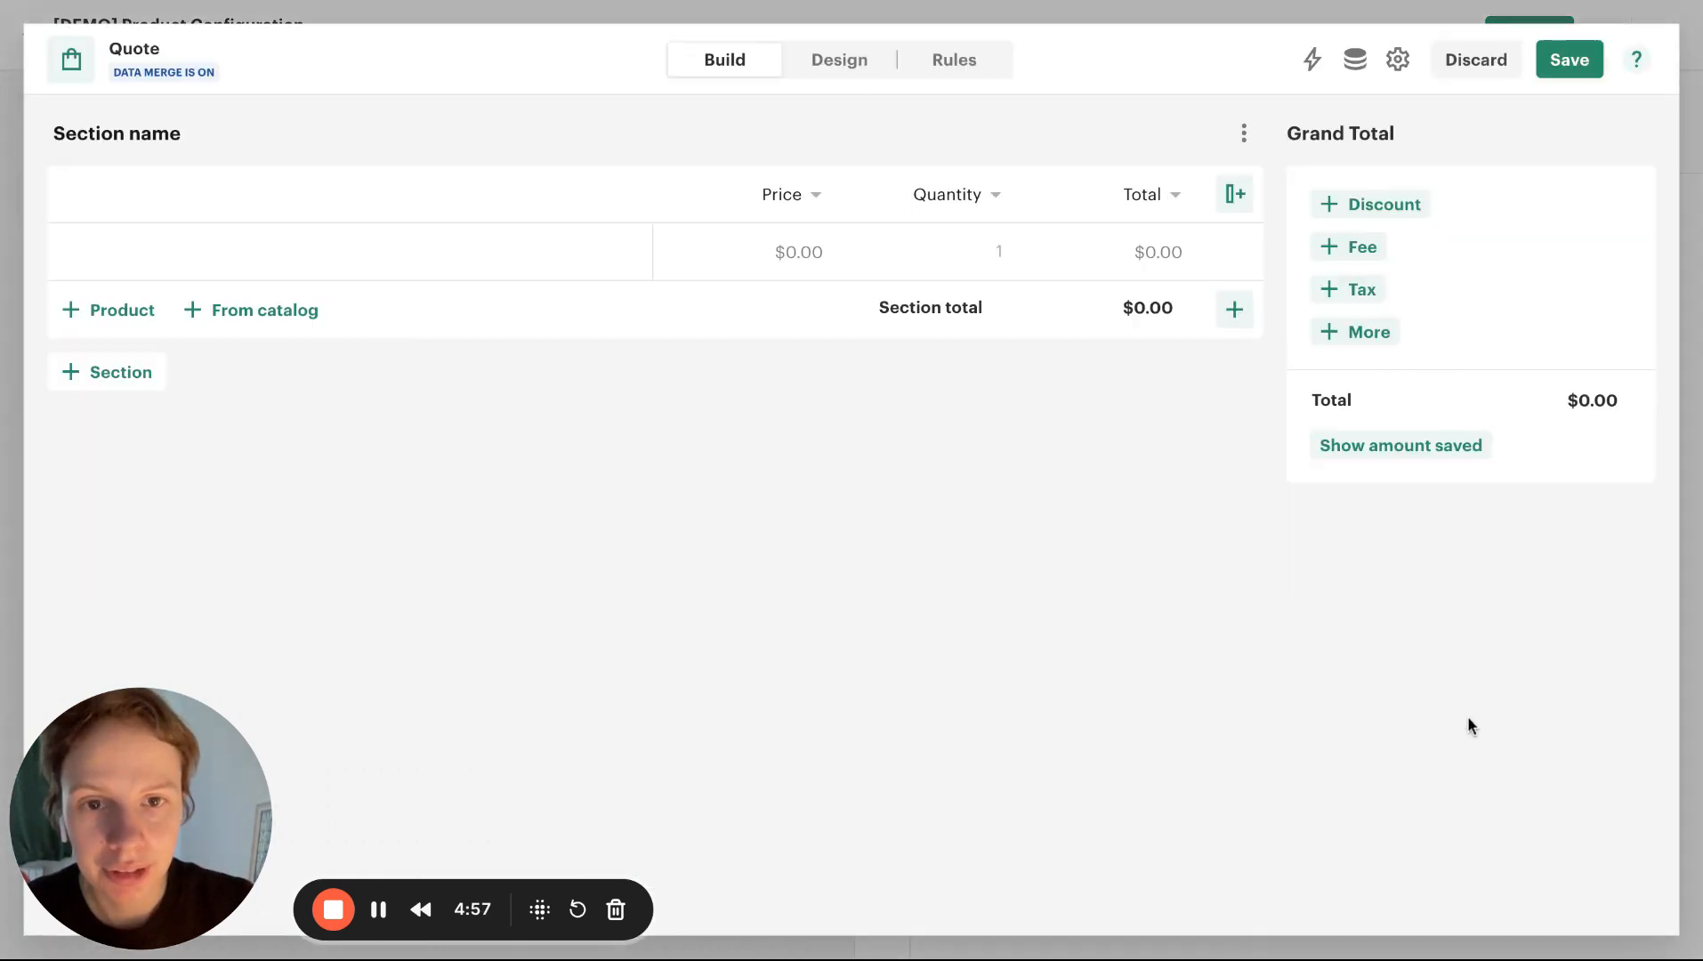
pyautogui.tripleClick(112, 124)
pyautogui.write('Doors')
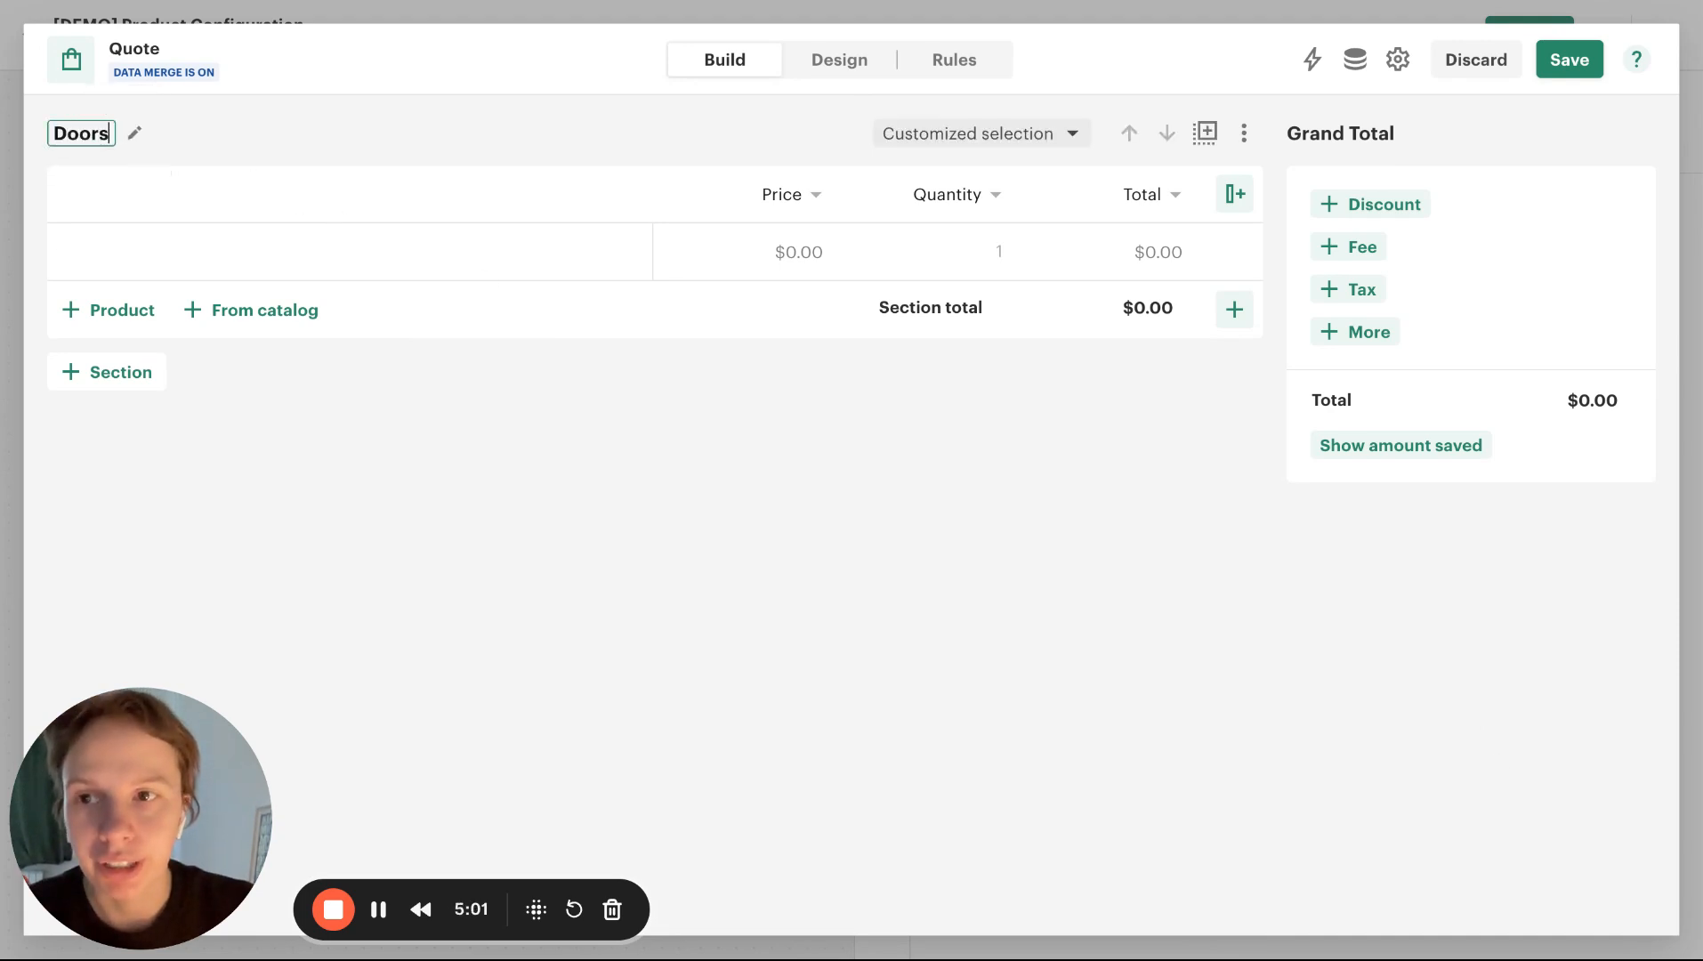
# Add a text column to the Doors section and name it "Length"
pyautogui.click(1236, 194)
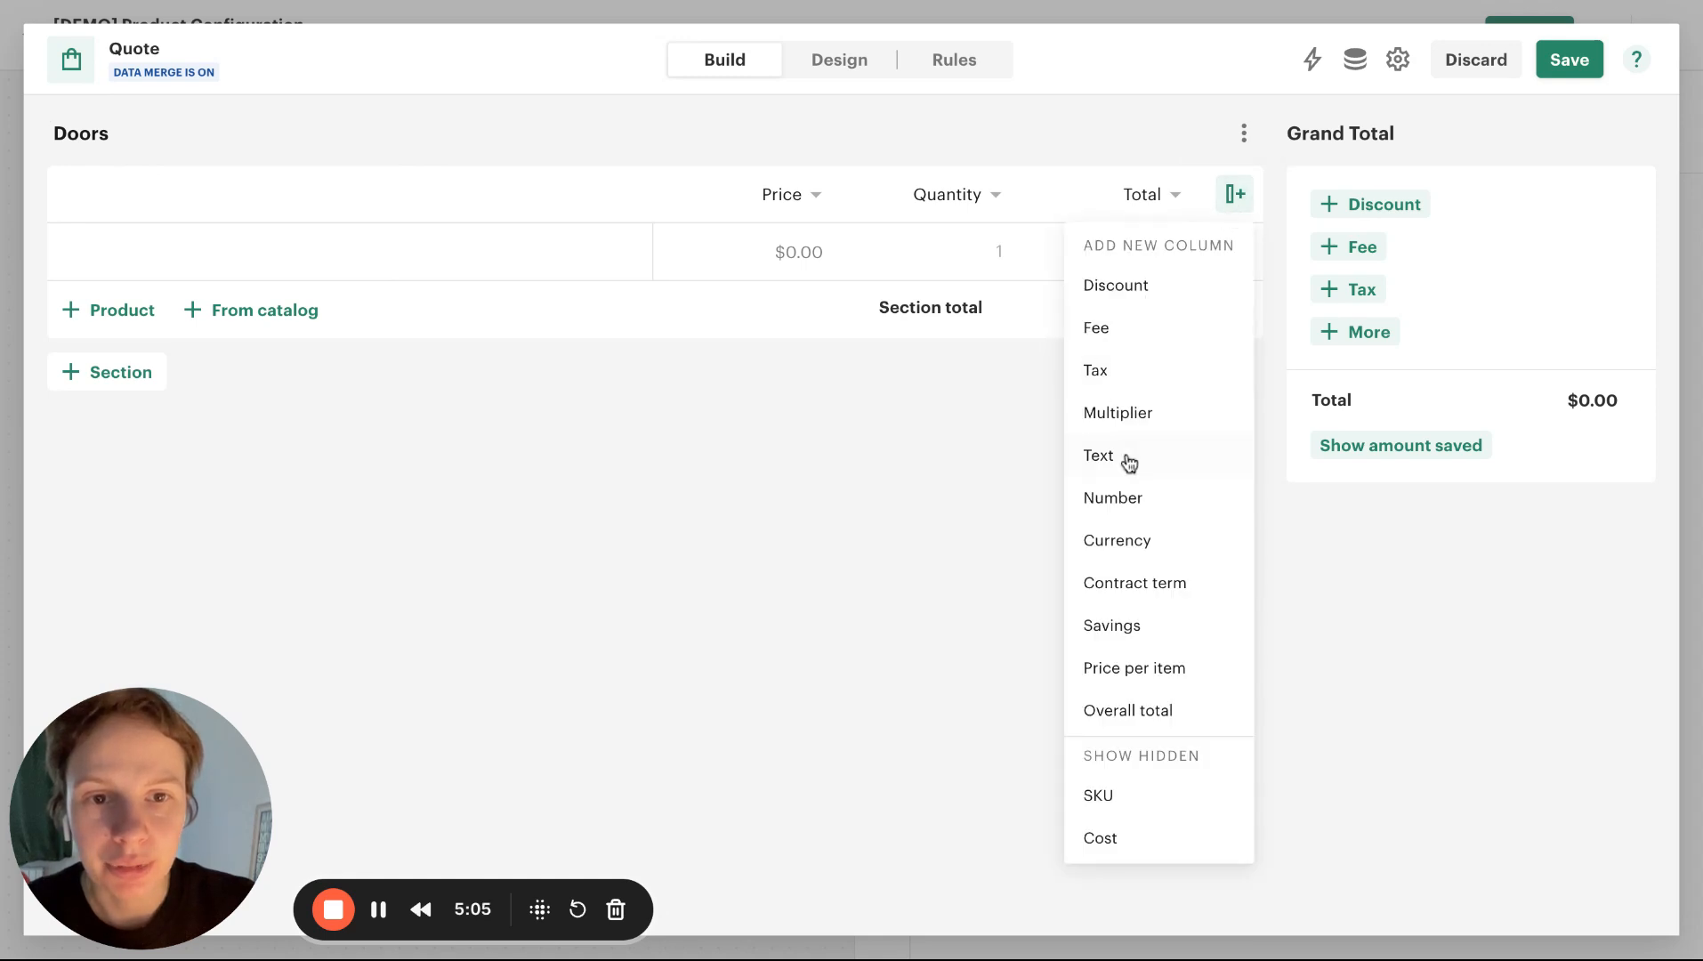
pyautogui.click(1115, 480)
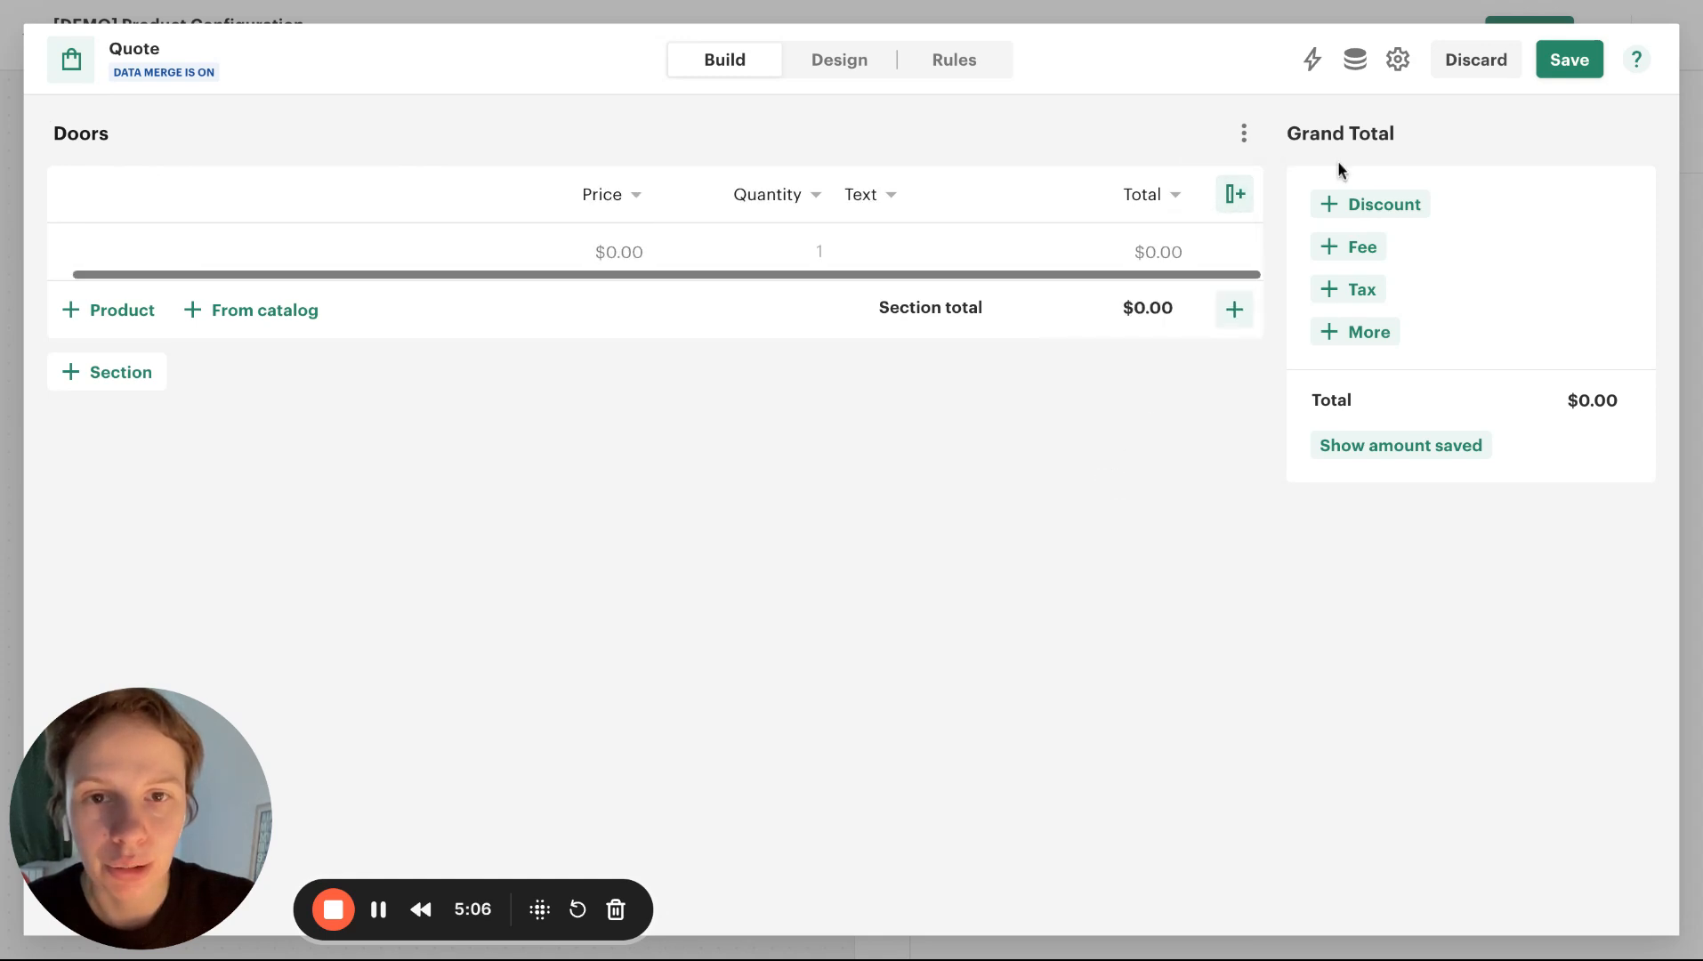
pyautogui.click(856, 185)
pyautogui.doubleClick(868, 254)
pyautogui.write('L')
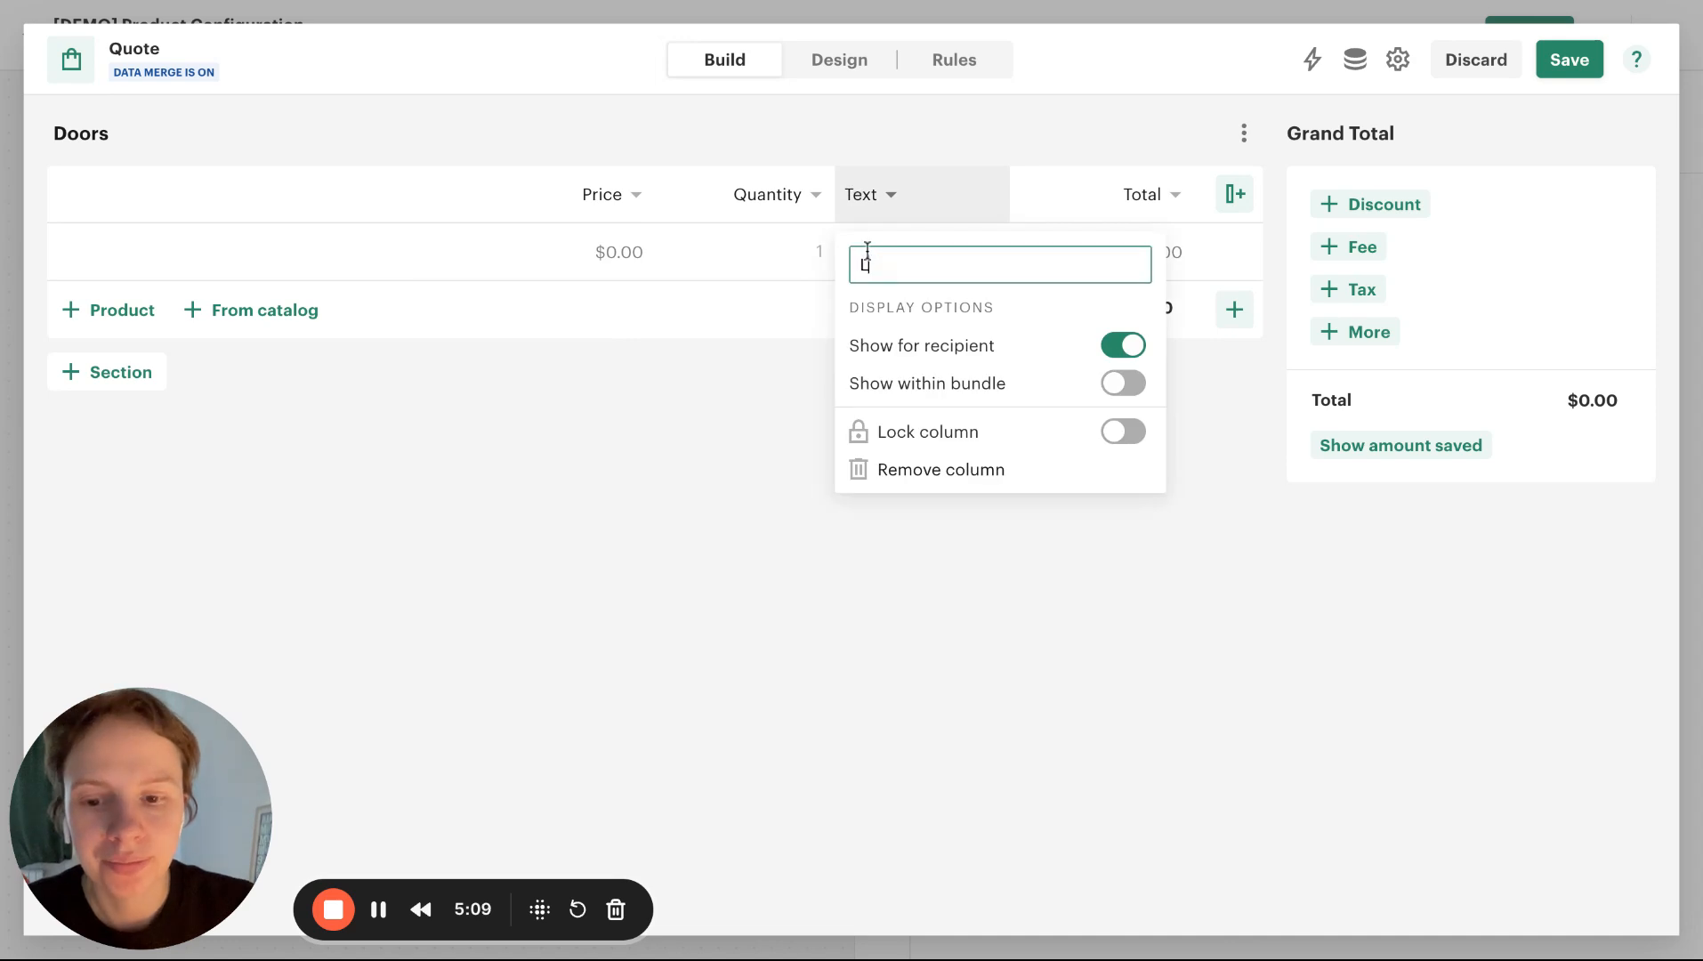
pyautogui.write('ength')
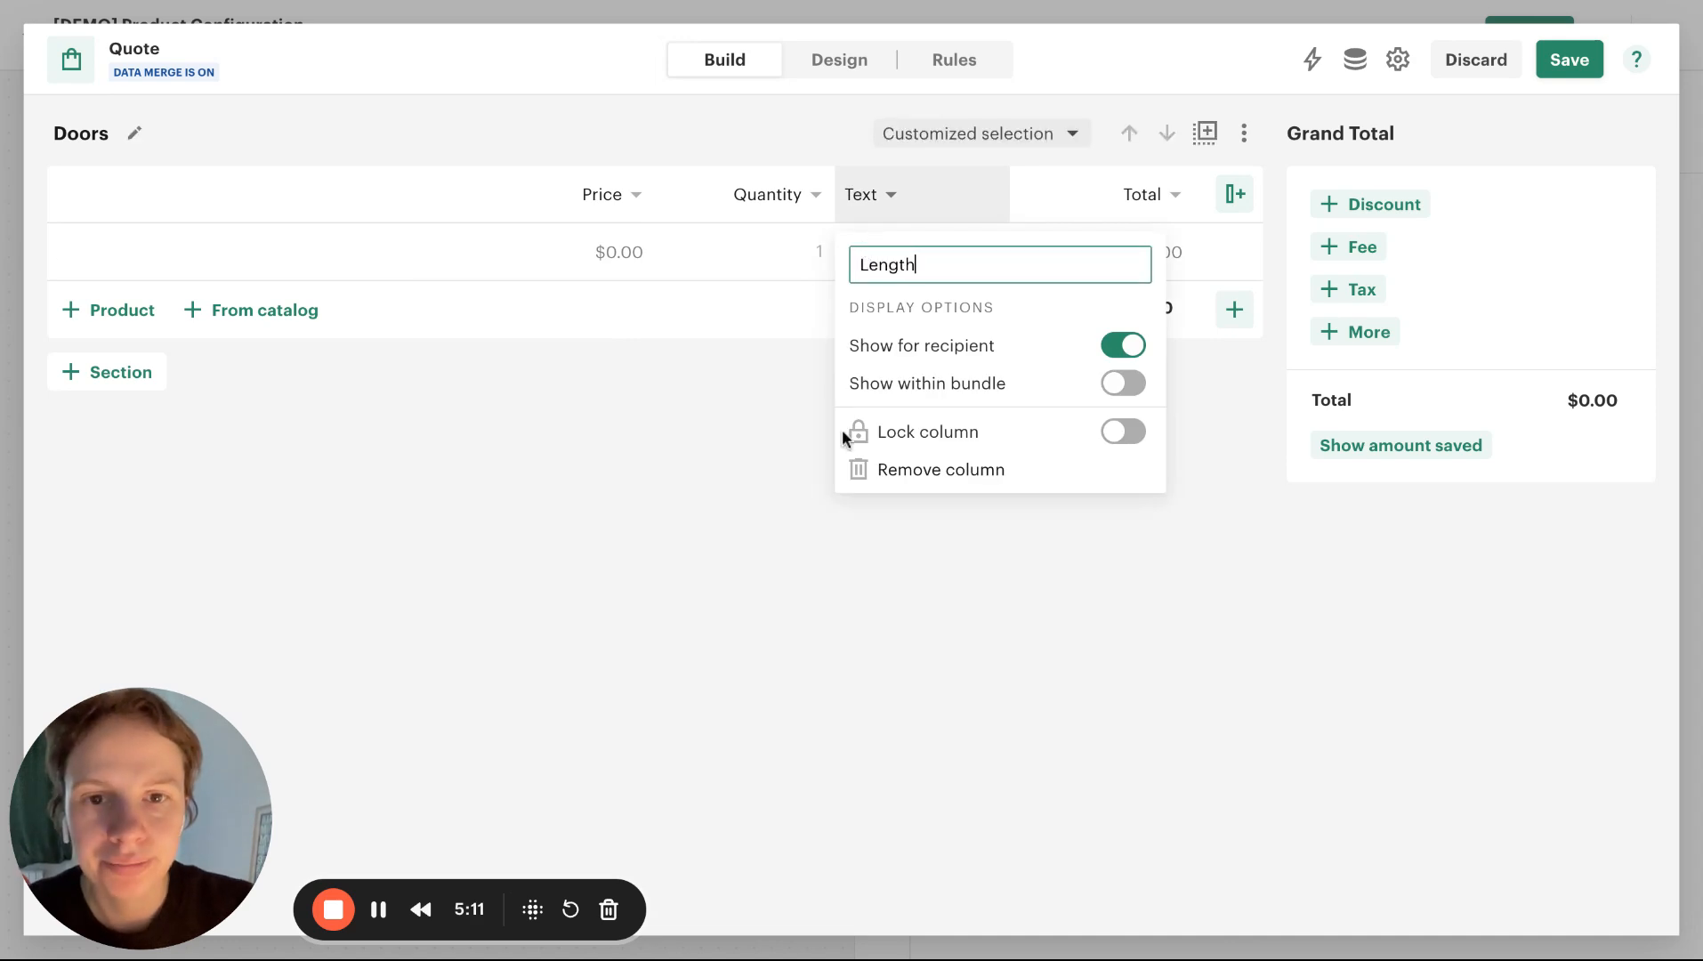
pyautogui.click(820, 692)
# Add a second text column named "Width" to the Doors section and save the quote
pyautogui.click(1235, 194)
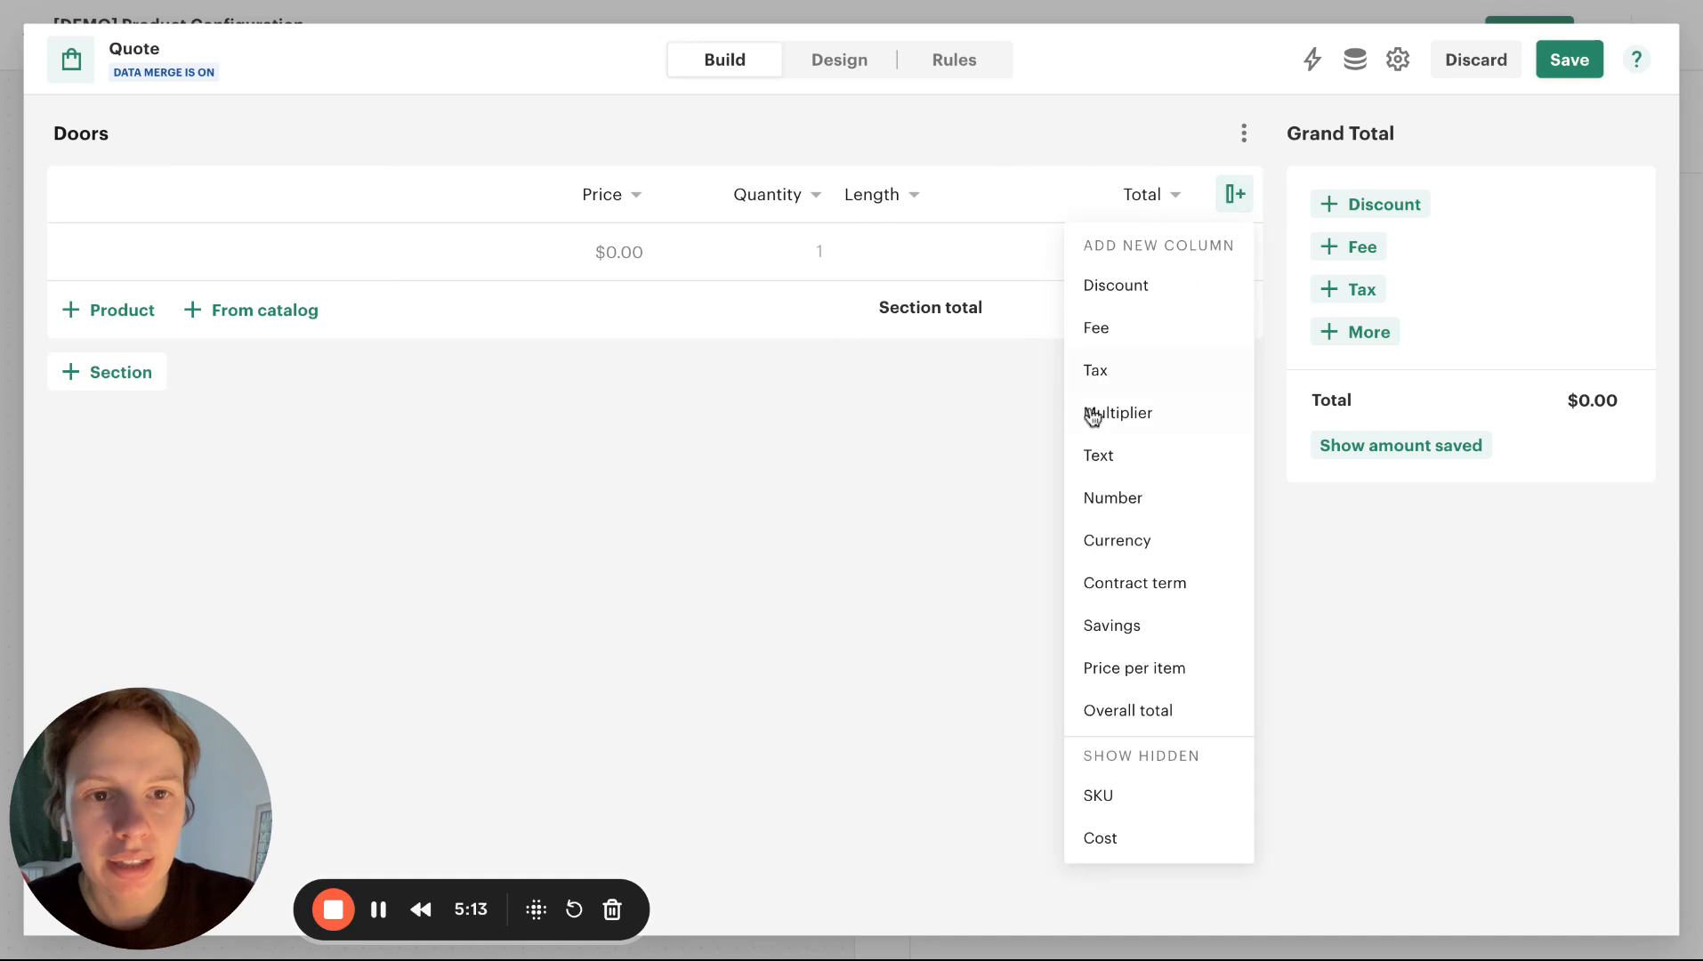
pyautogui.click(1094, 461)
pyautogui.click(863, 196)
pyautogui.click(865, 195)
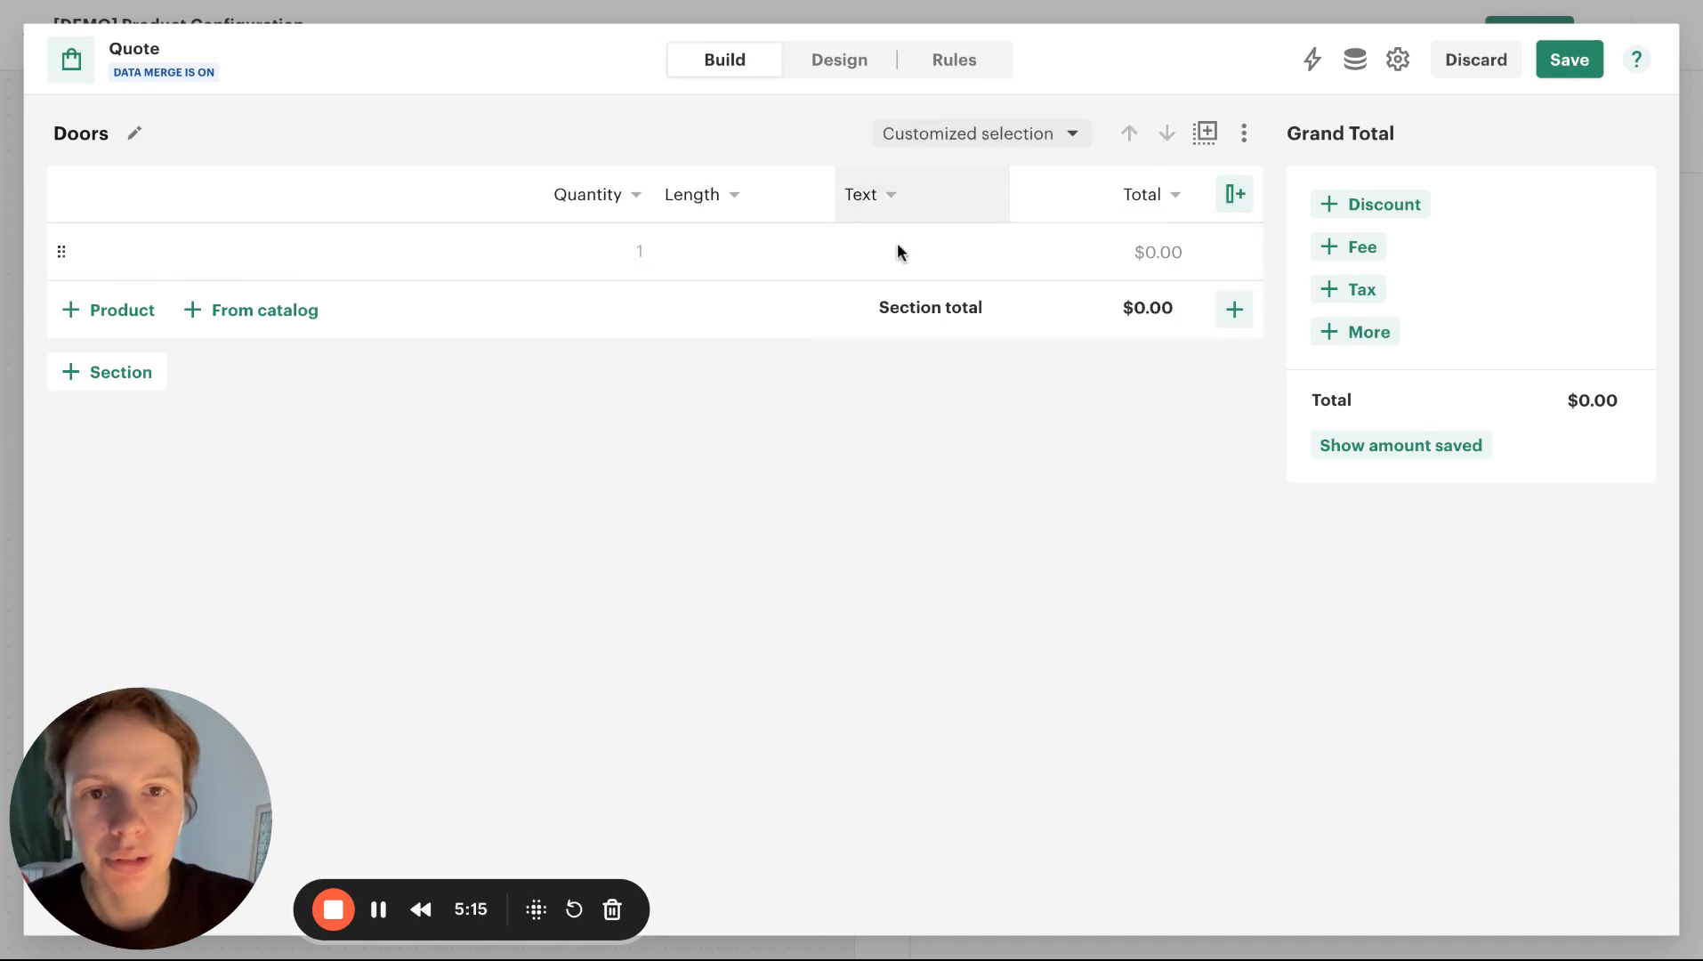
pyautogui.click(866, 197)
pyautogui.doubleClick(872, 265)
pyautogui.write('Wi')
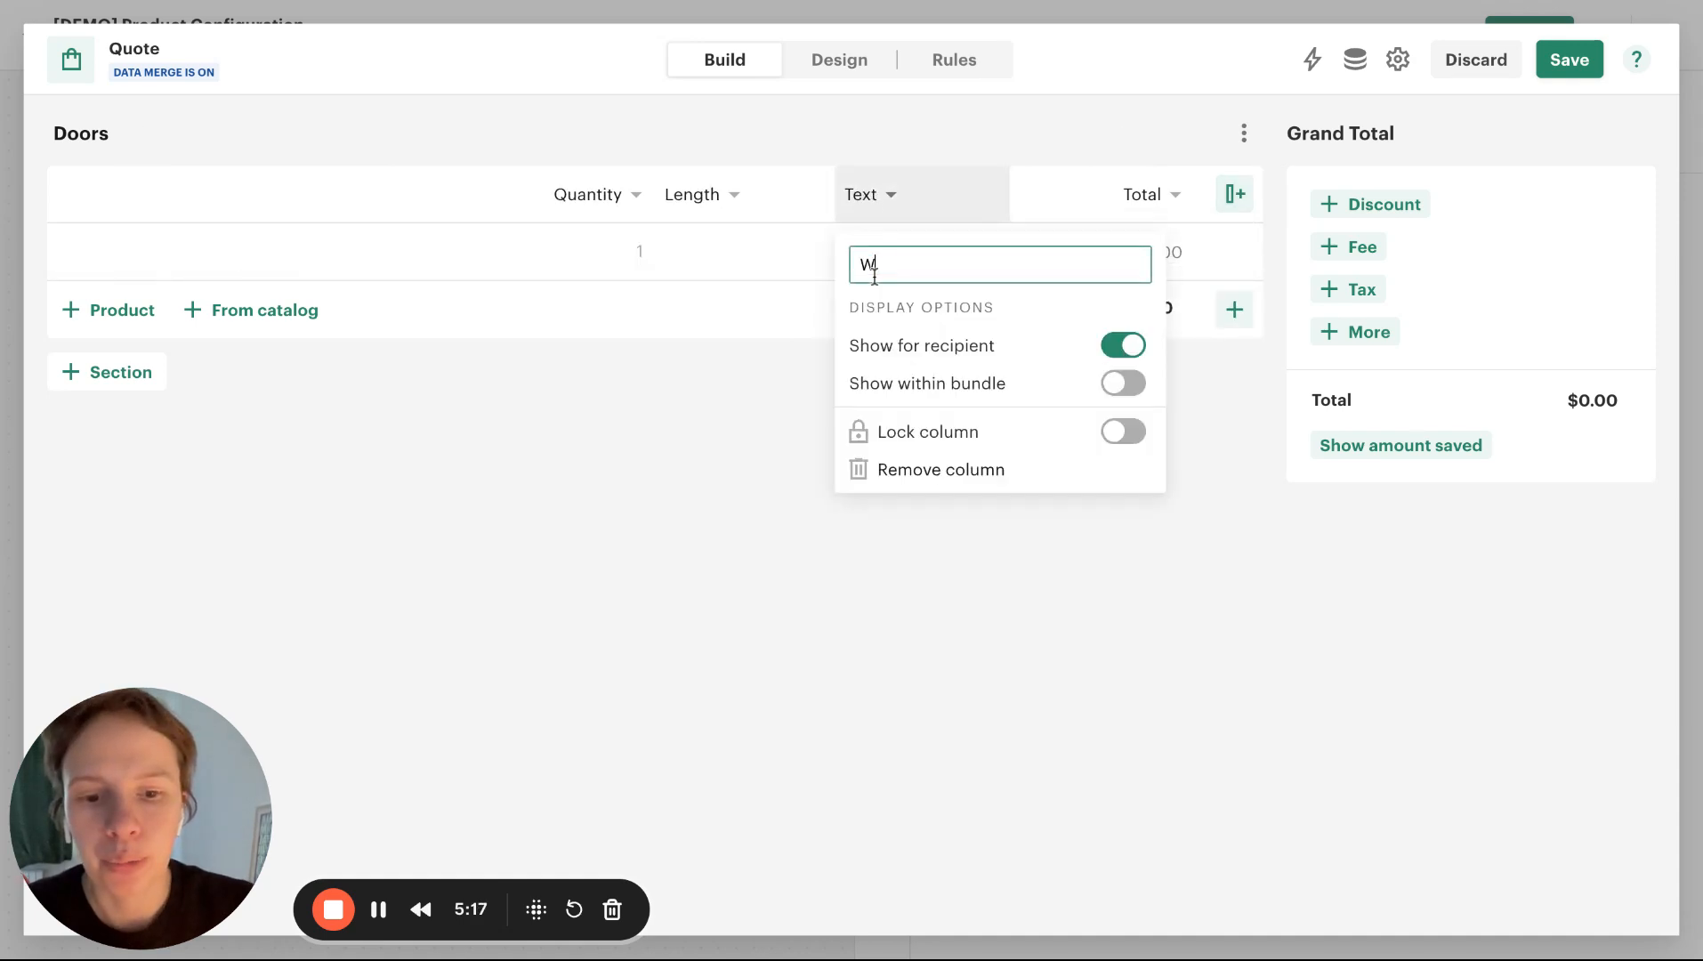
pyautogui.write('dth')
pyautogui.click(627, 338)
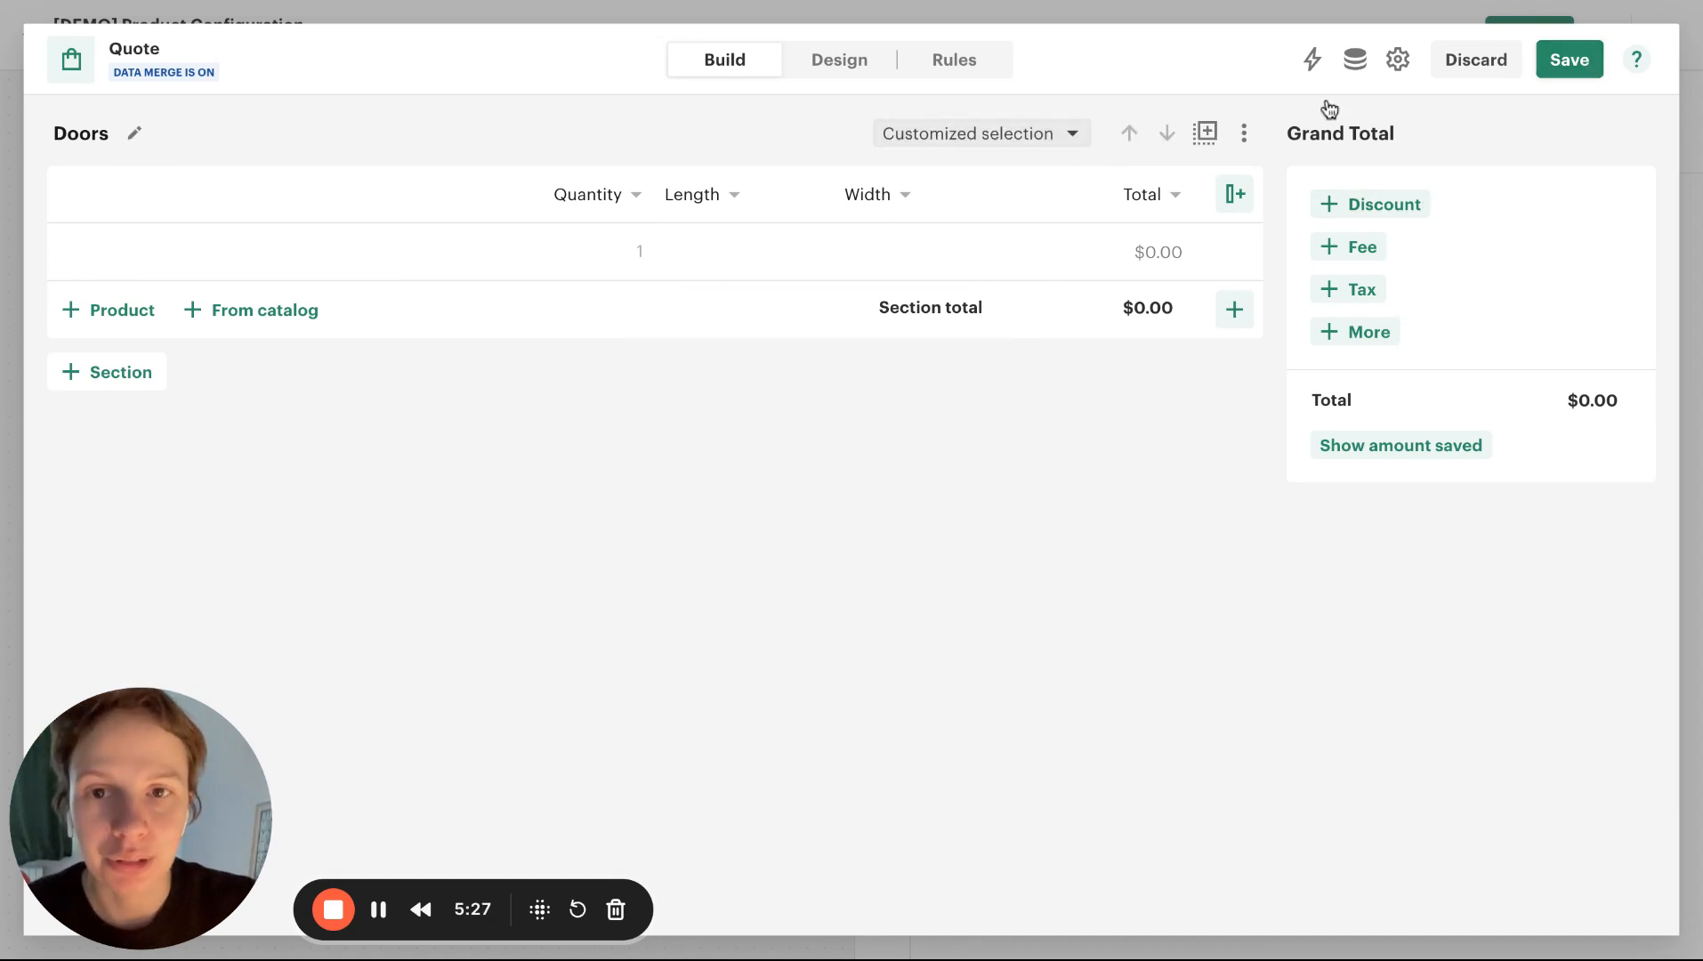
pyautogui.click(1571, 73)
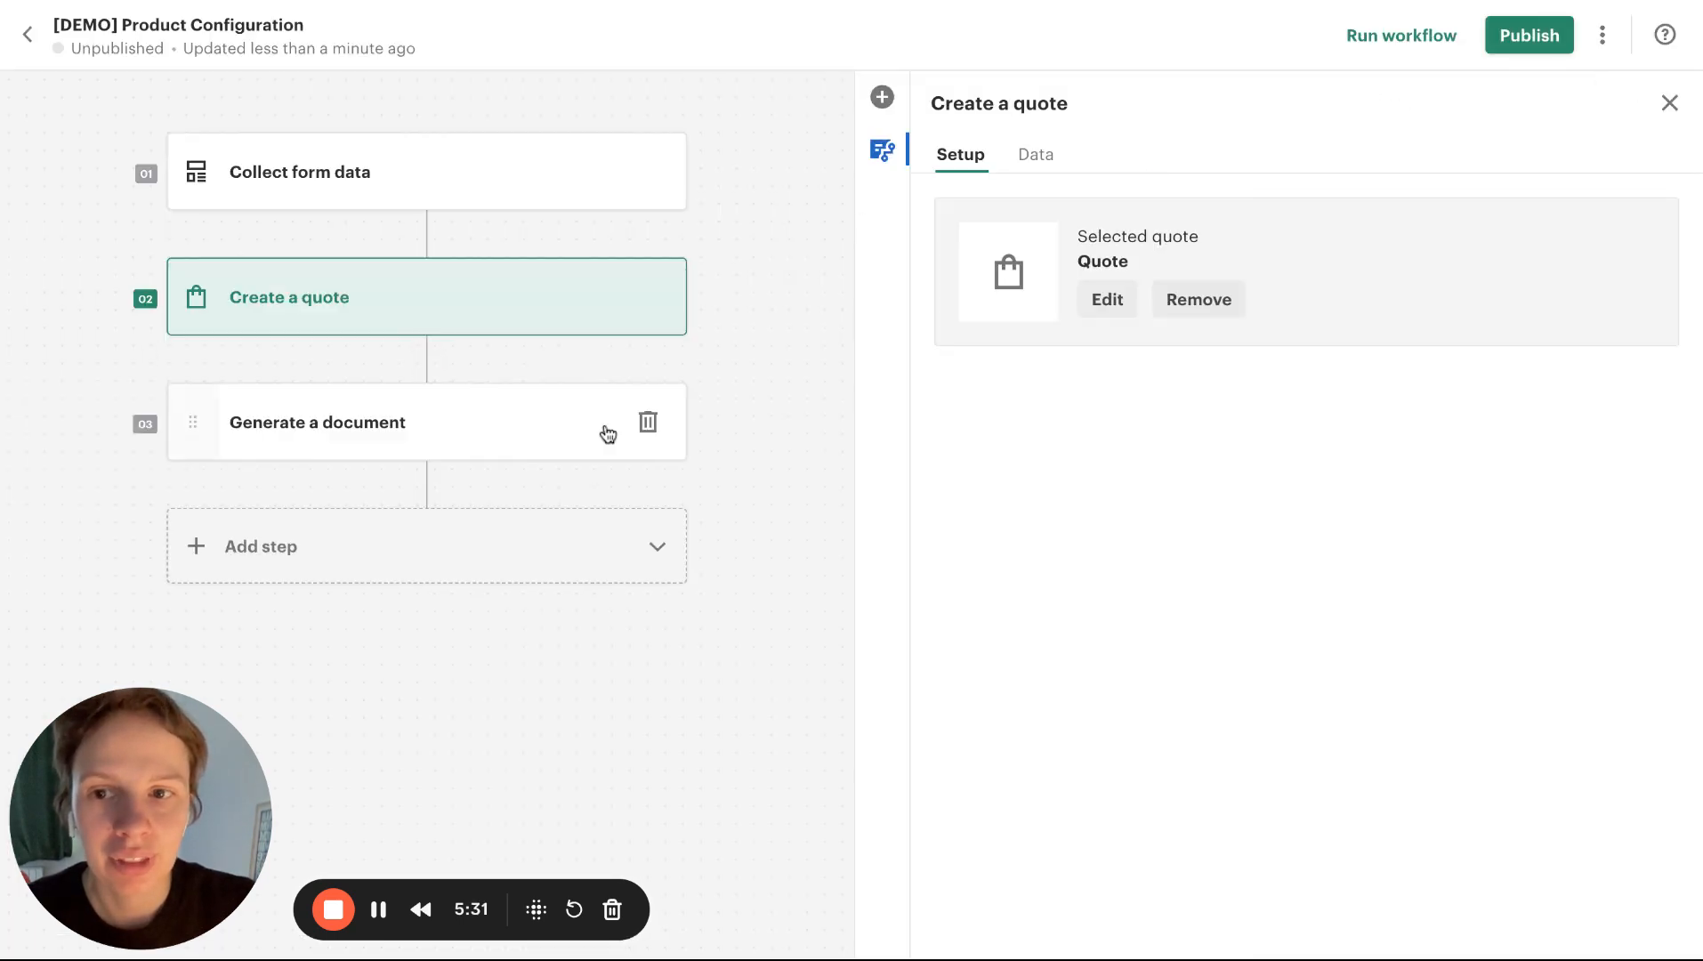
# In the data settings of the Create a quote step, map the Step1.doors line items to Product lines
pyautogui.click(484, 425)
pyautogui.click(305, 302)
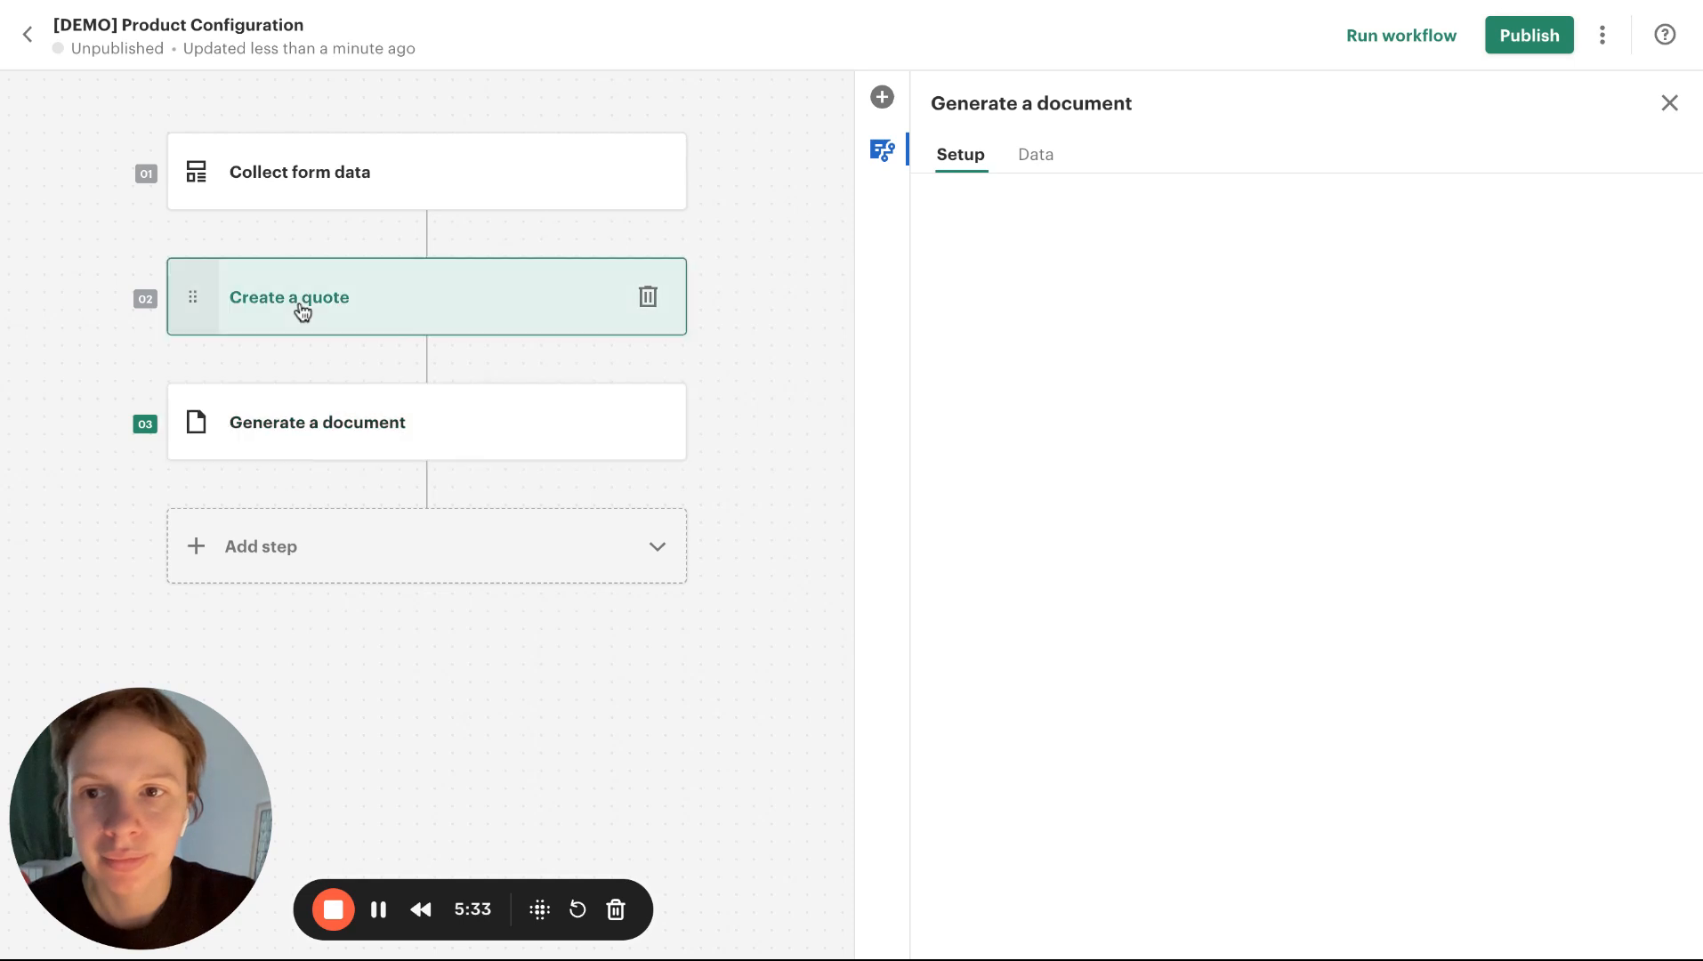
pyautogui.click(1038, 168)
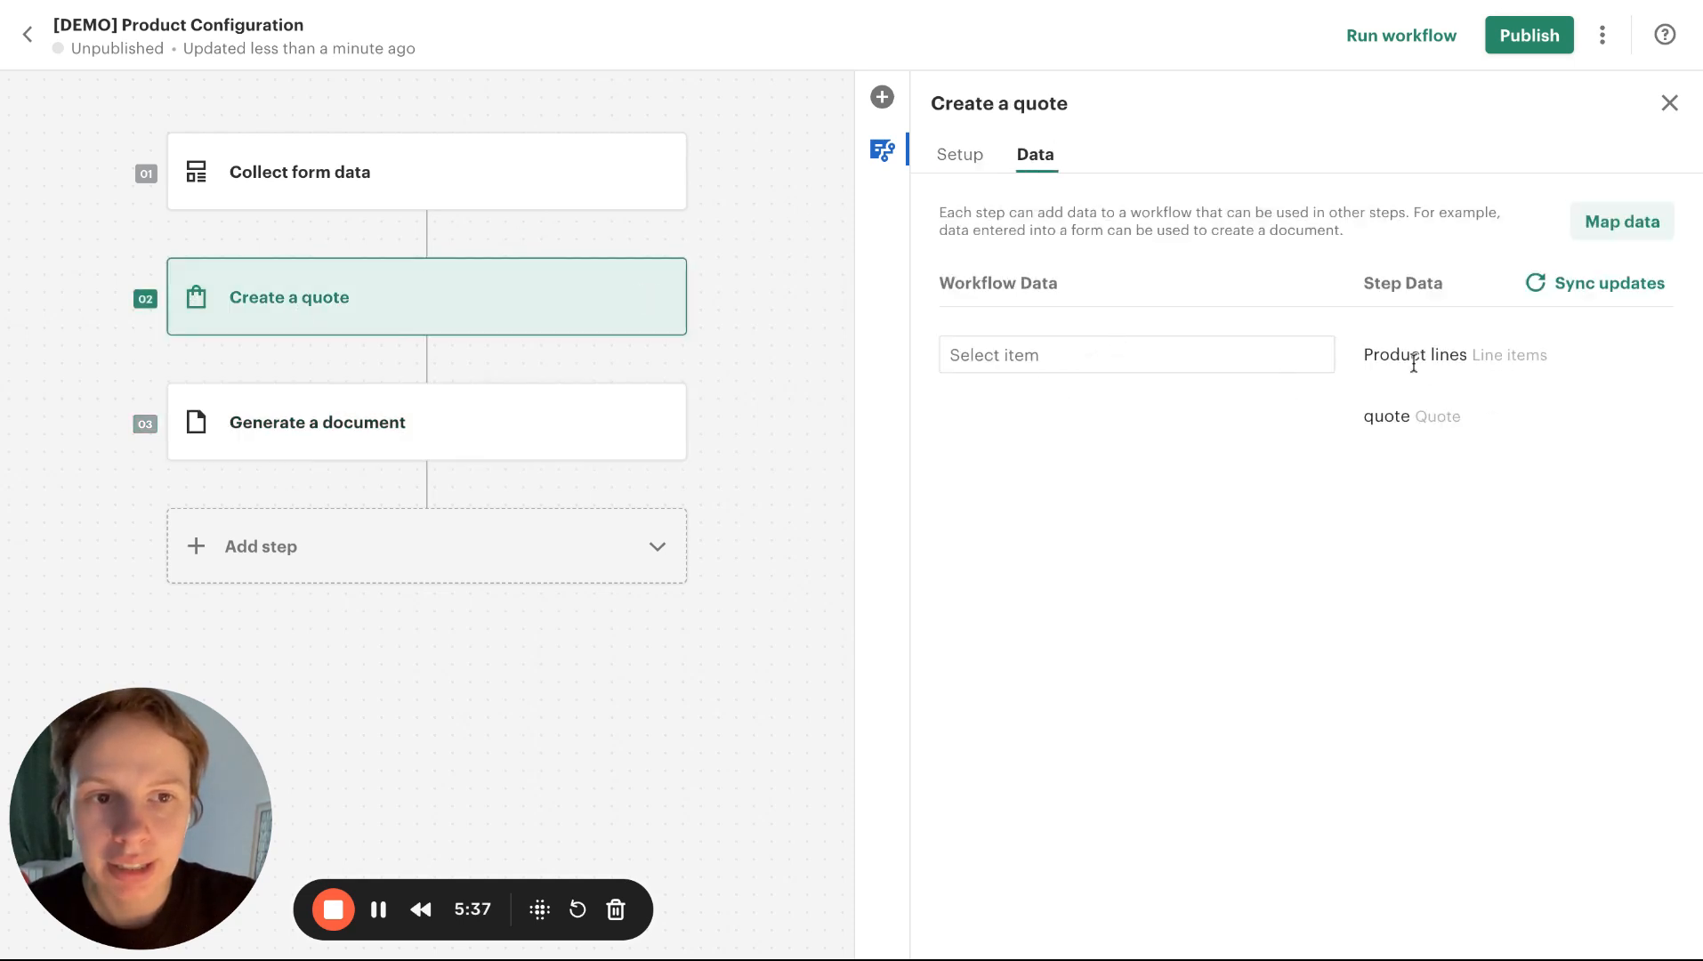
pyautogui.click(1166, 360)
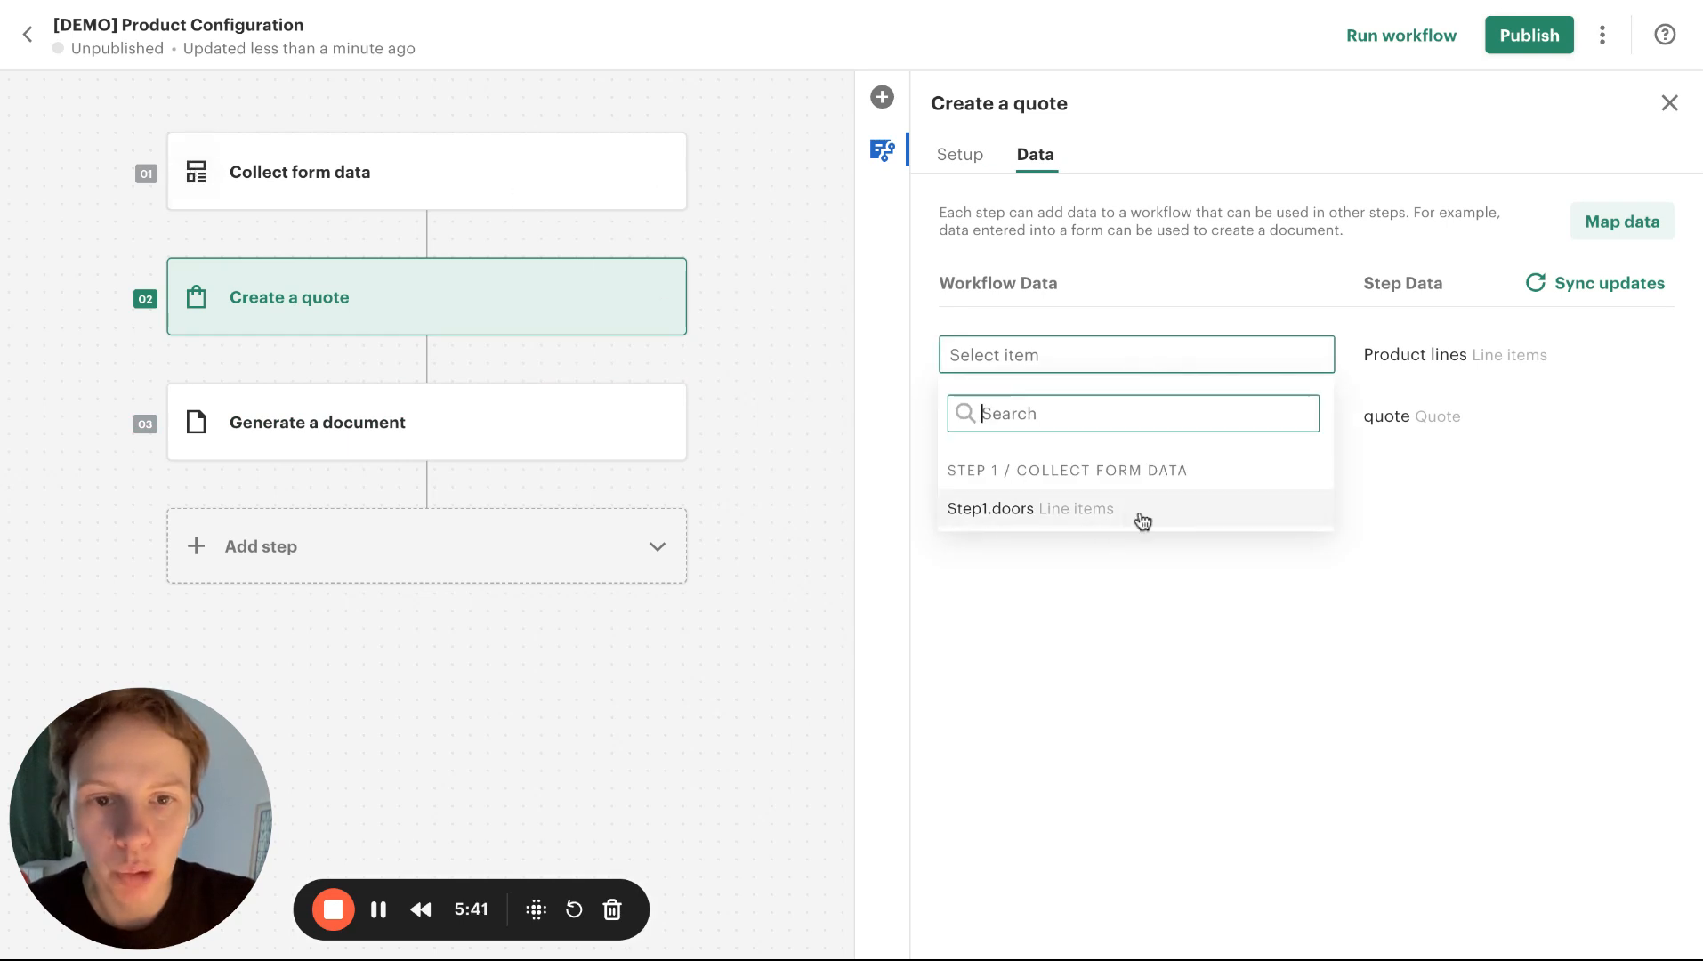
pyautogui.click(988, 510)
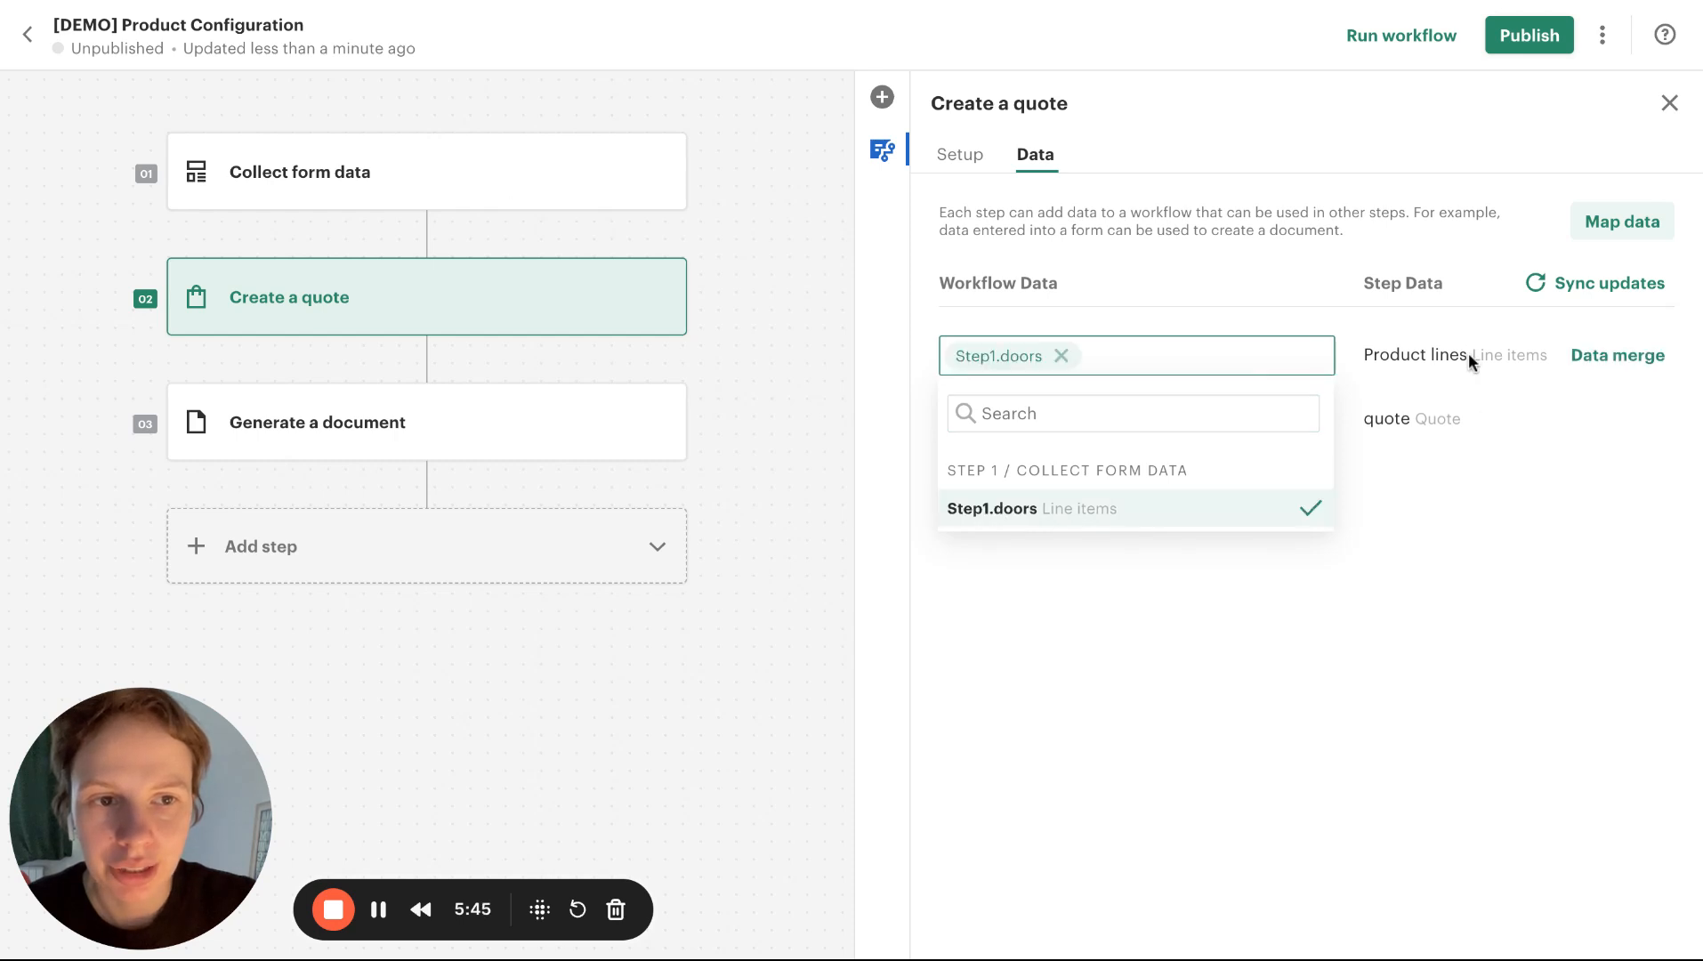
pyautogui.click(1406, 392)
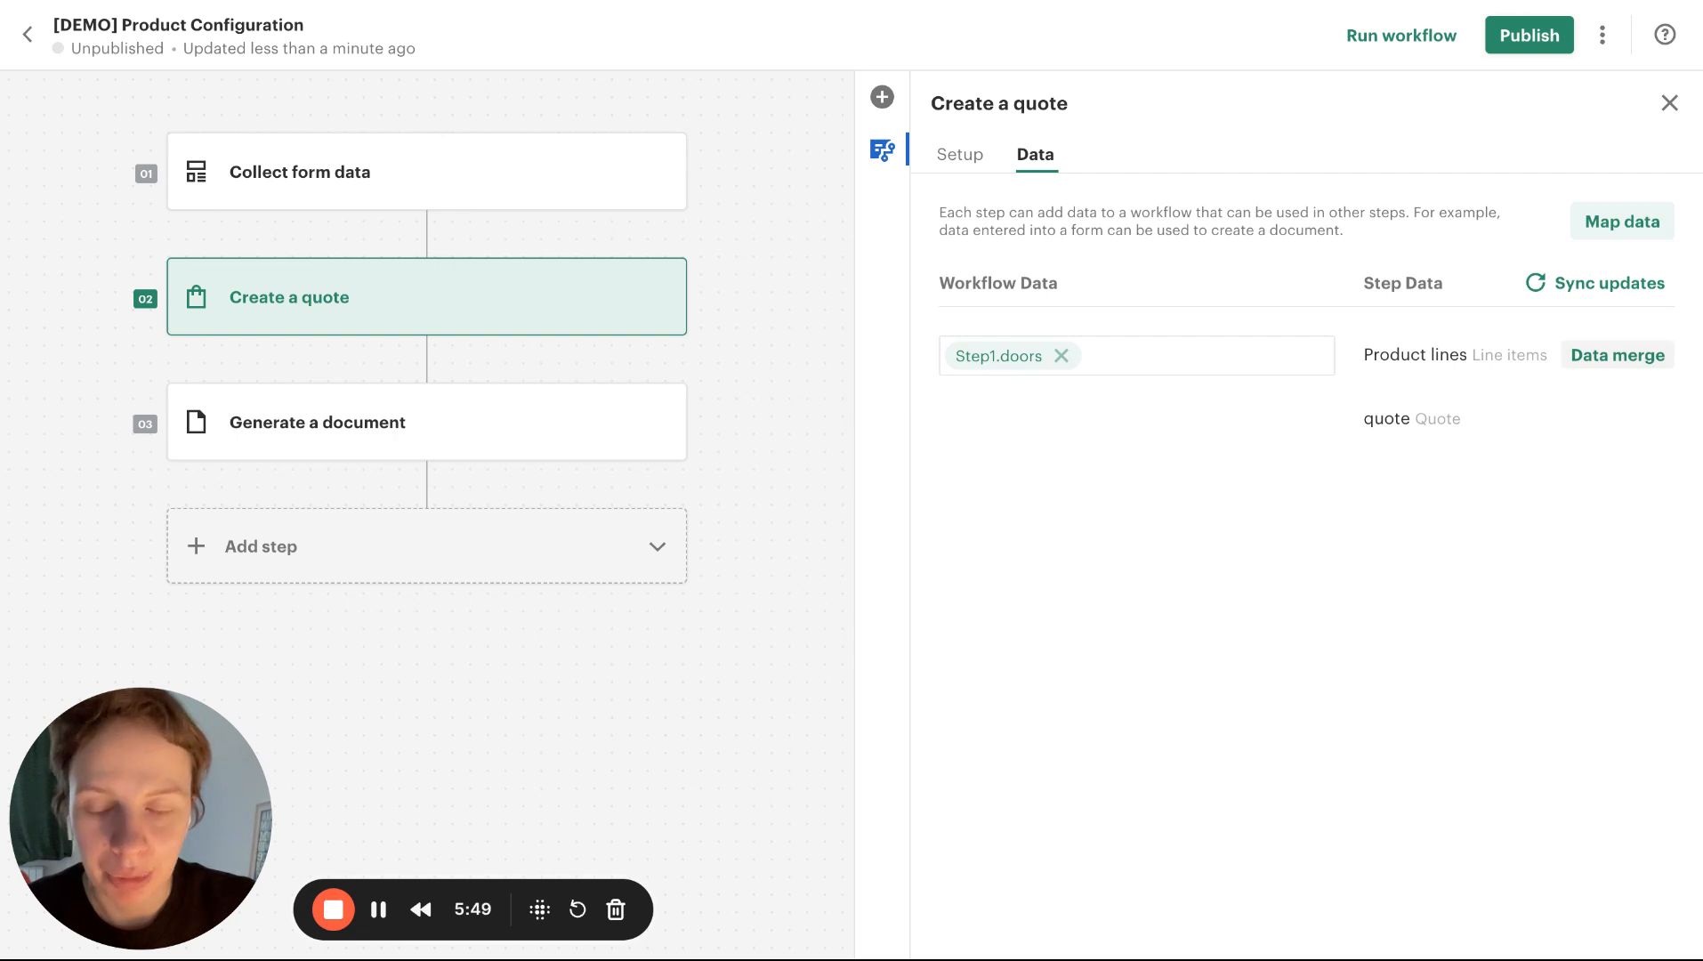
# Add a data merge rule for Product lines that adds items whose "ref_type_name" field equals "doors" to the Doors section
pyautogui.click(1618, 355)
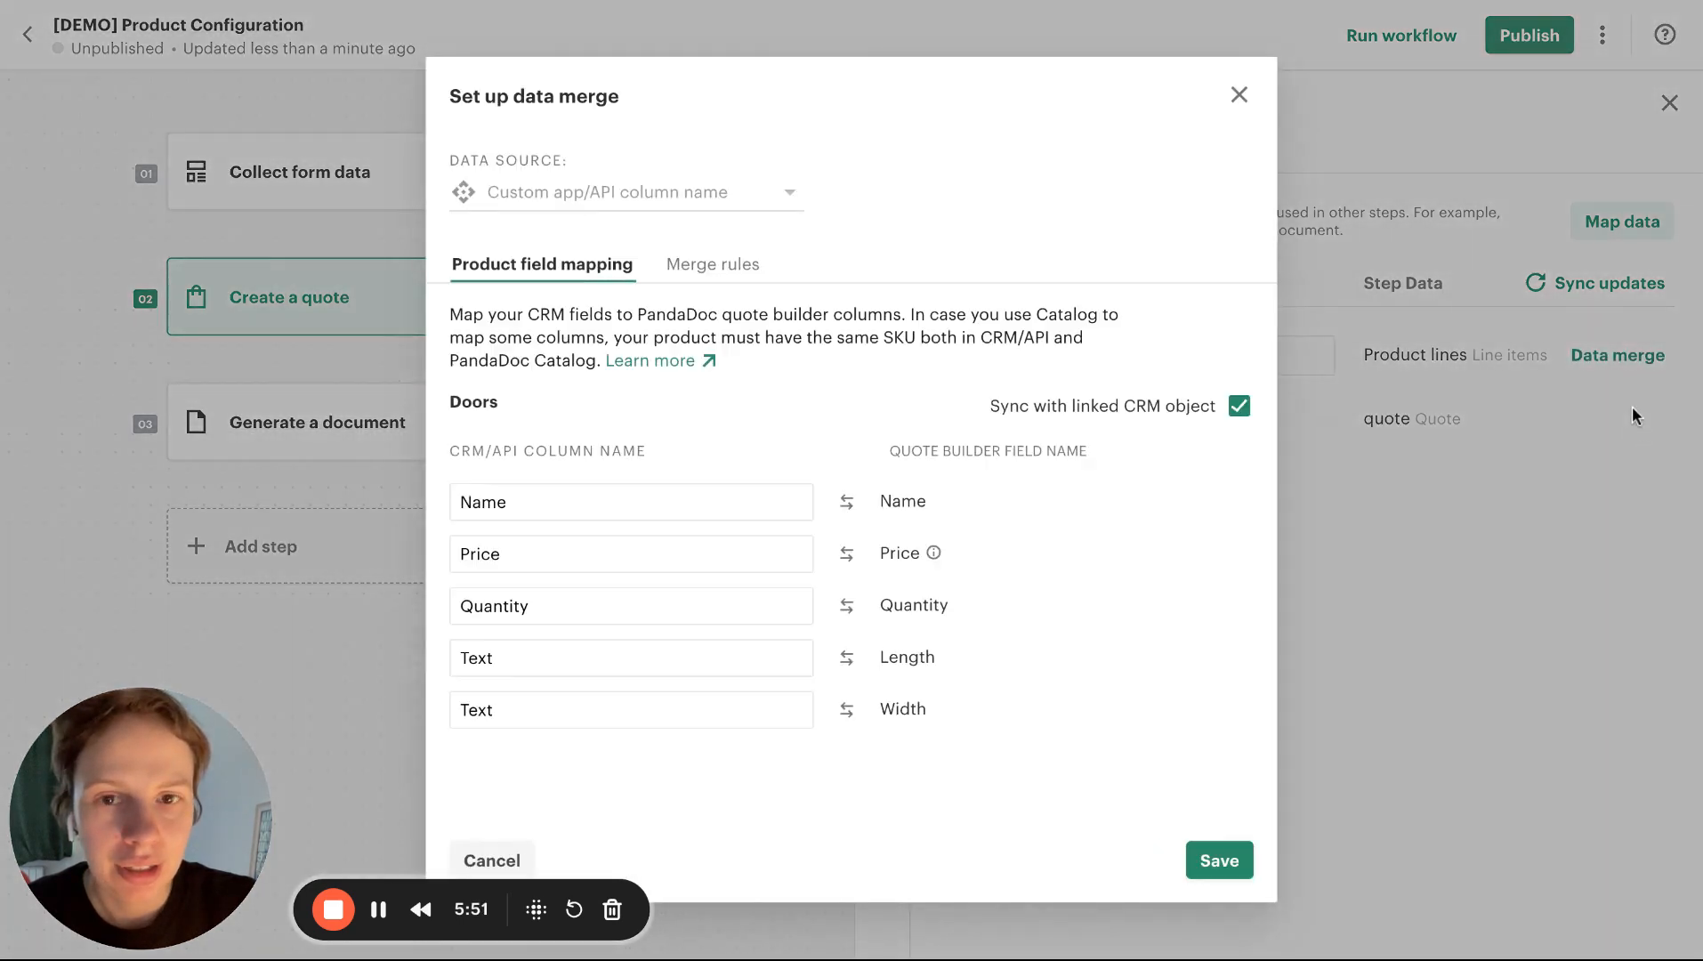
pyautogui.click(690, 270)
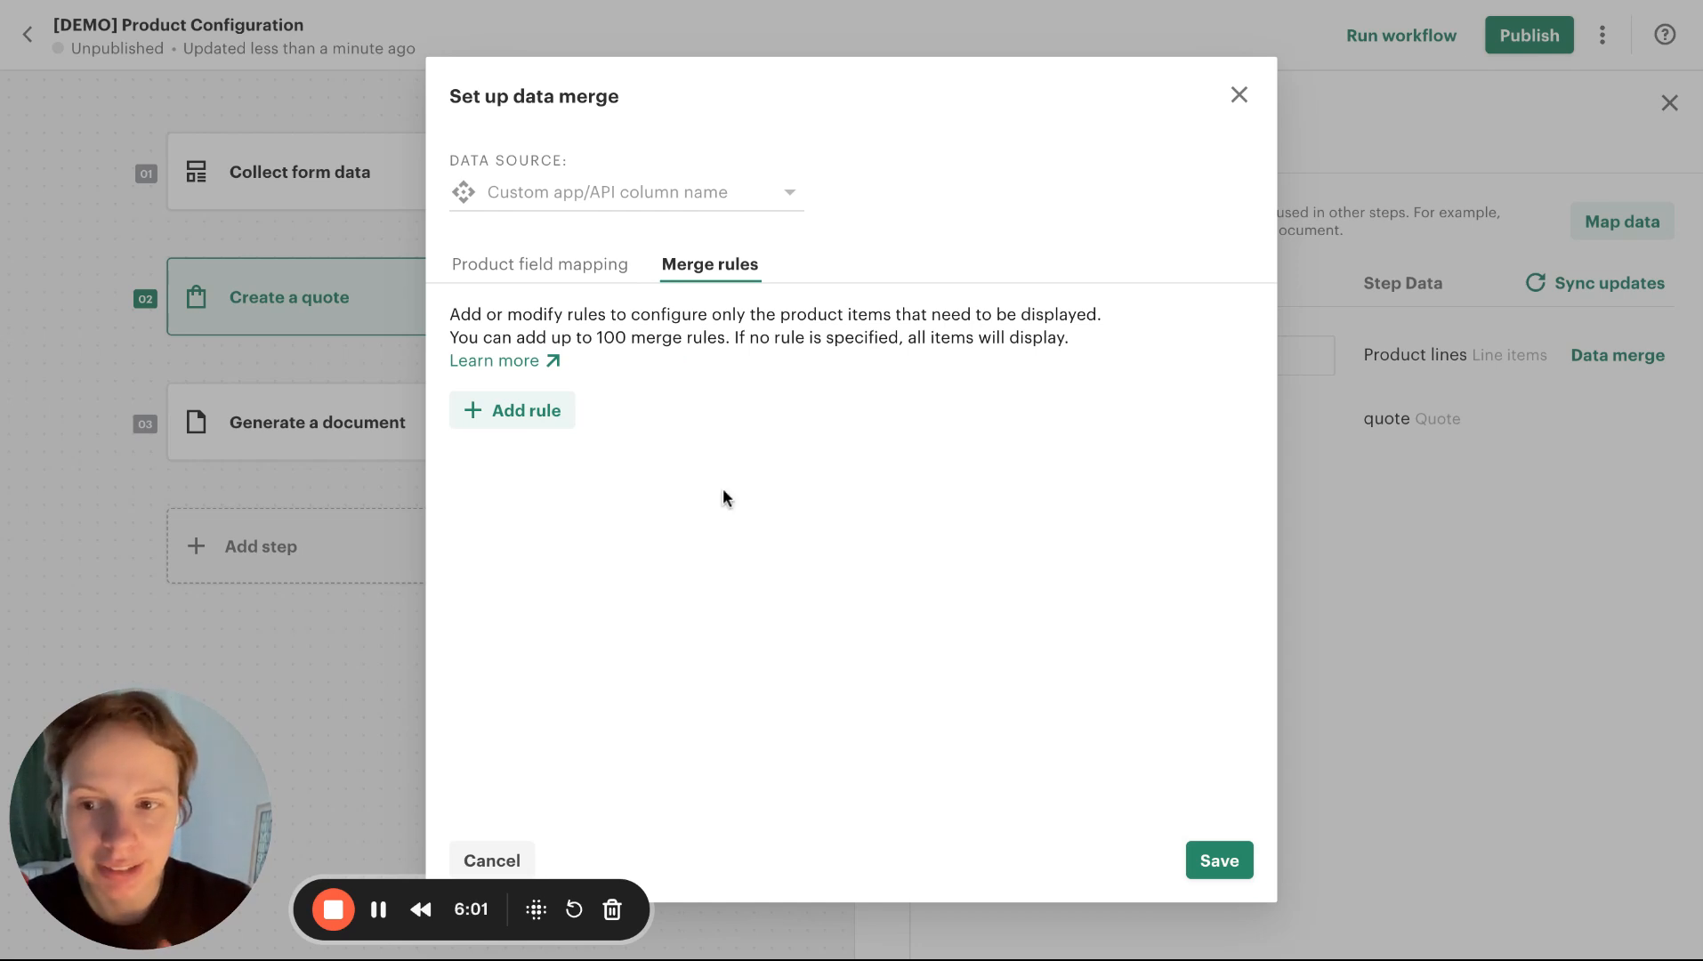
pyautogui.click(527, 411)
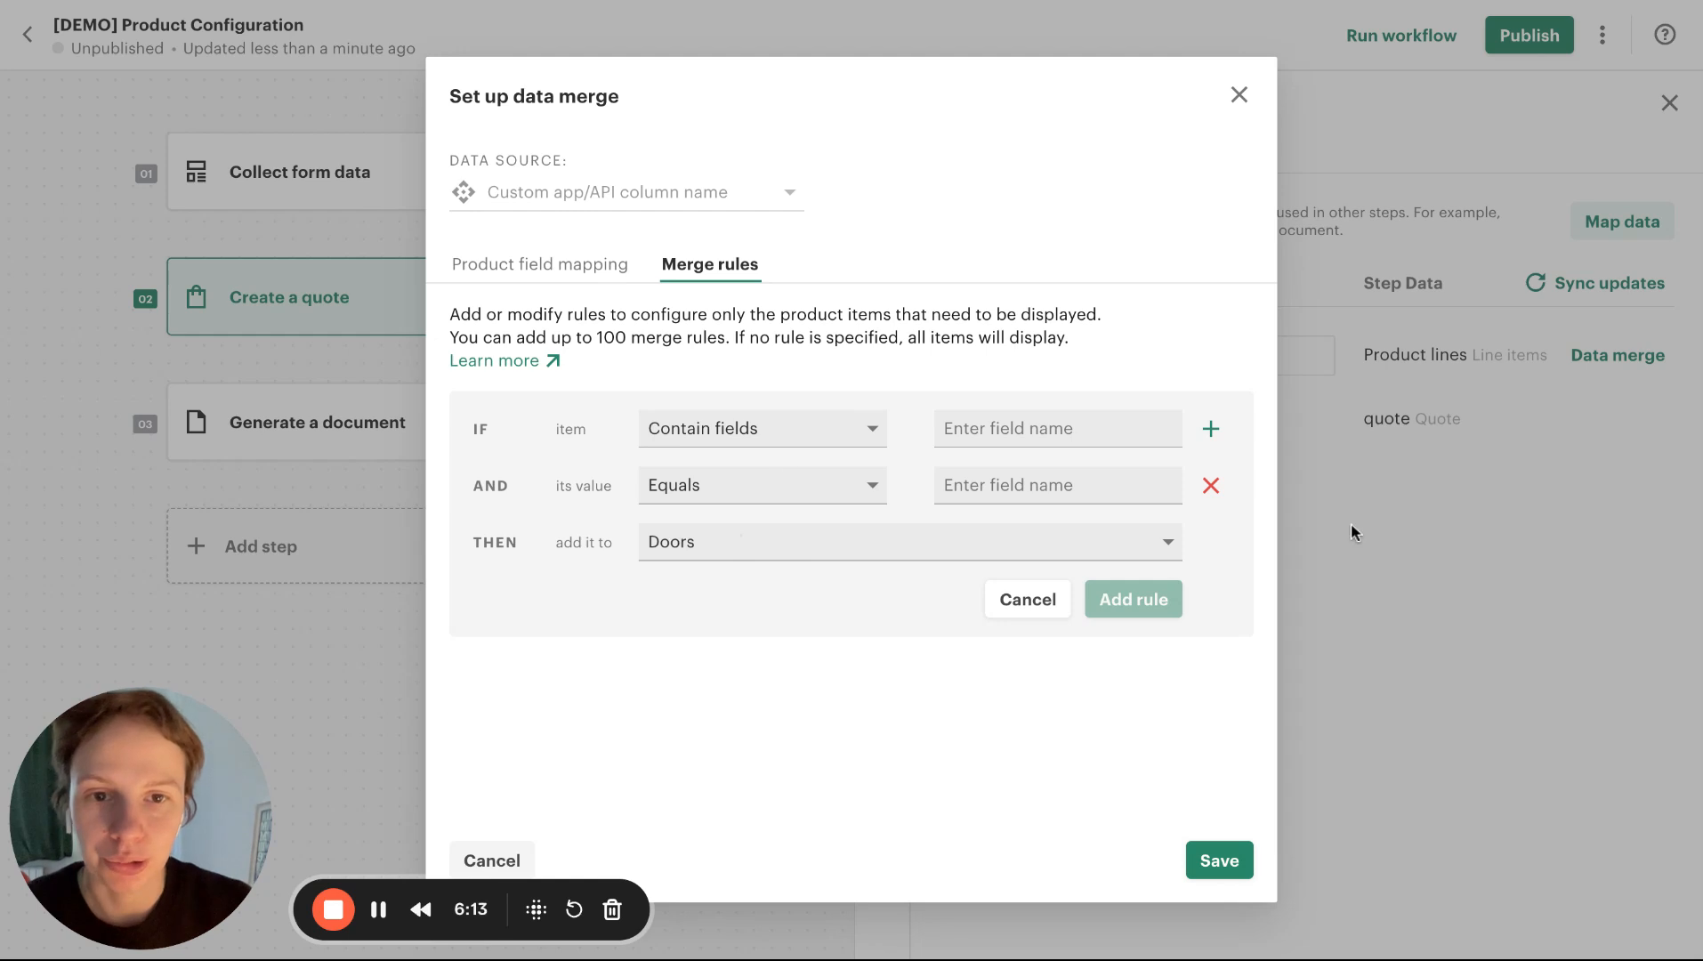
pyautogui.click(1009, 424)
pyautogui.write('ref_type_name')
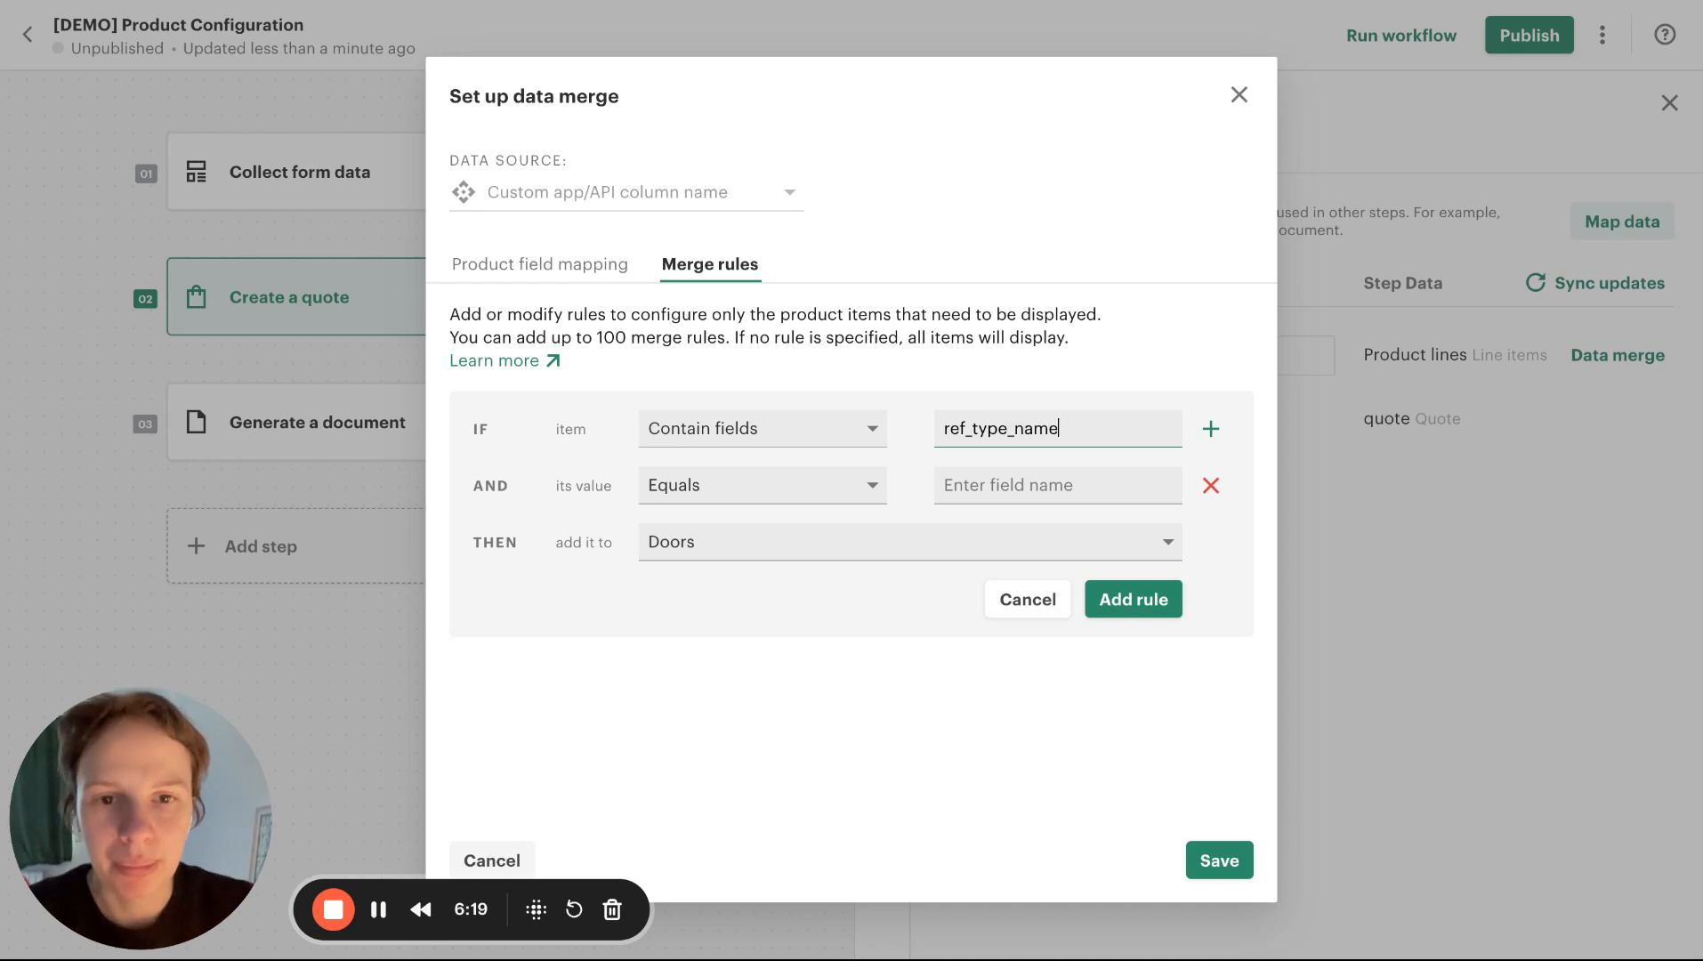
pyautogui.moveTo(1094, 429); pyautogui.dragTo(943, 427)
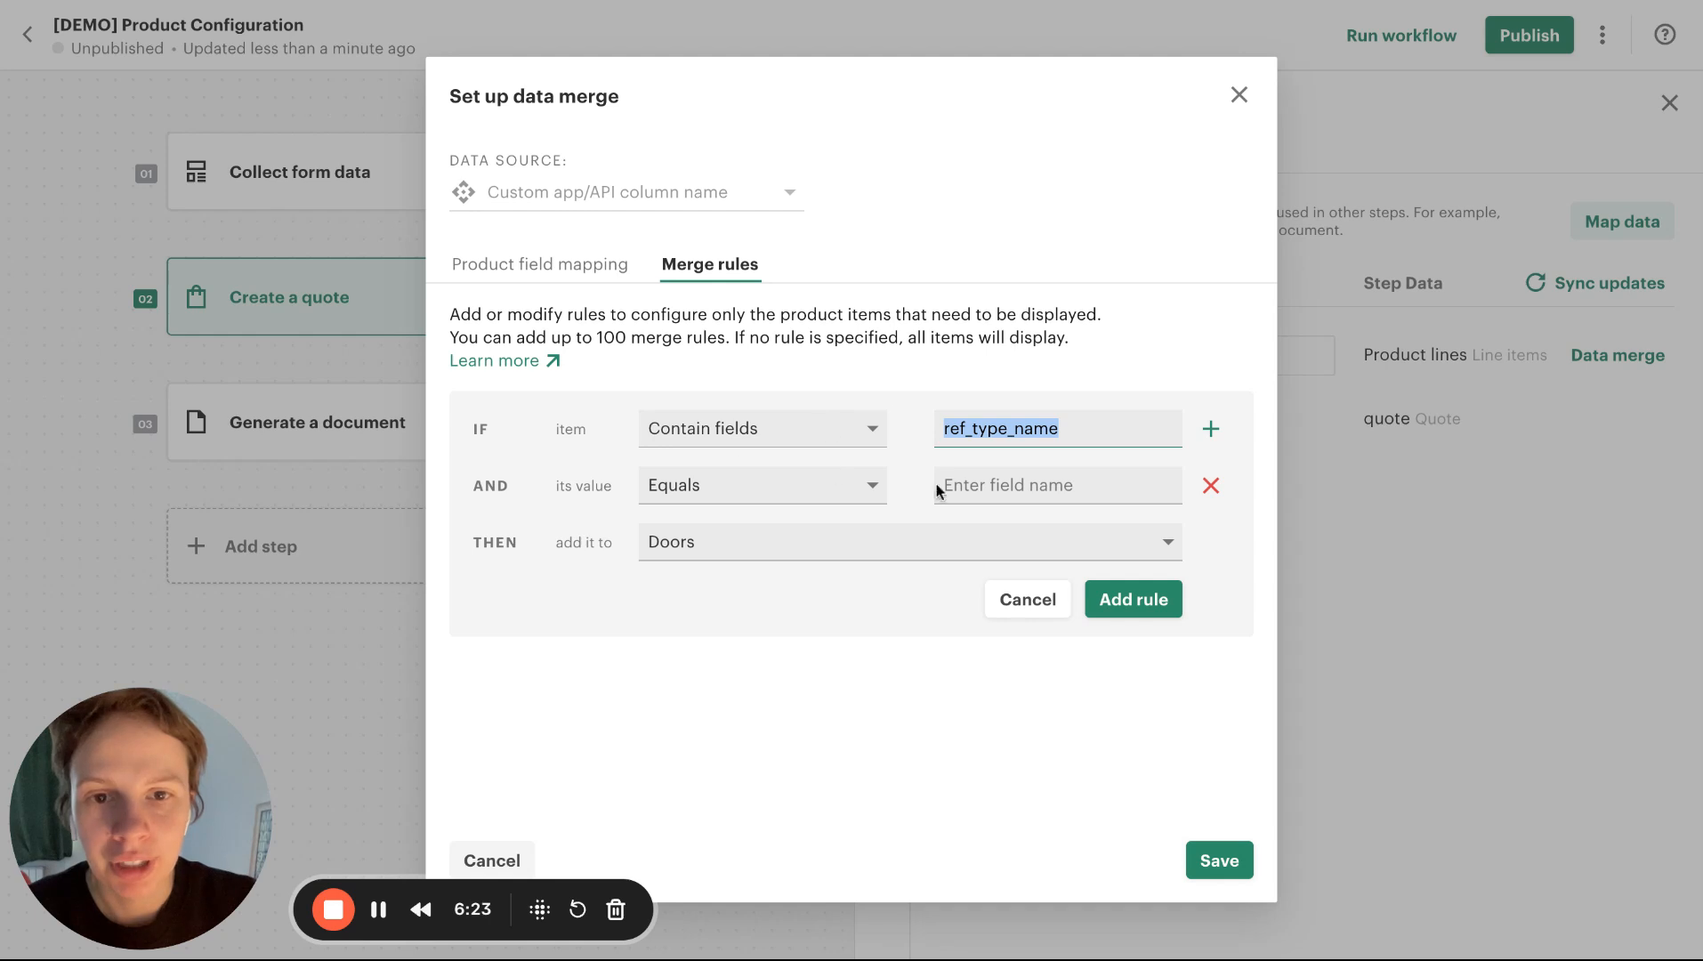
pyautogui.click(969, 481)
pyautogui.write('doors')
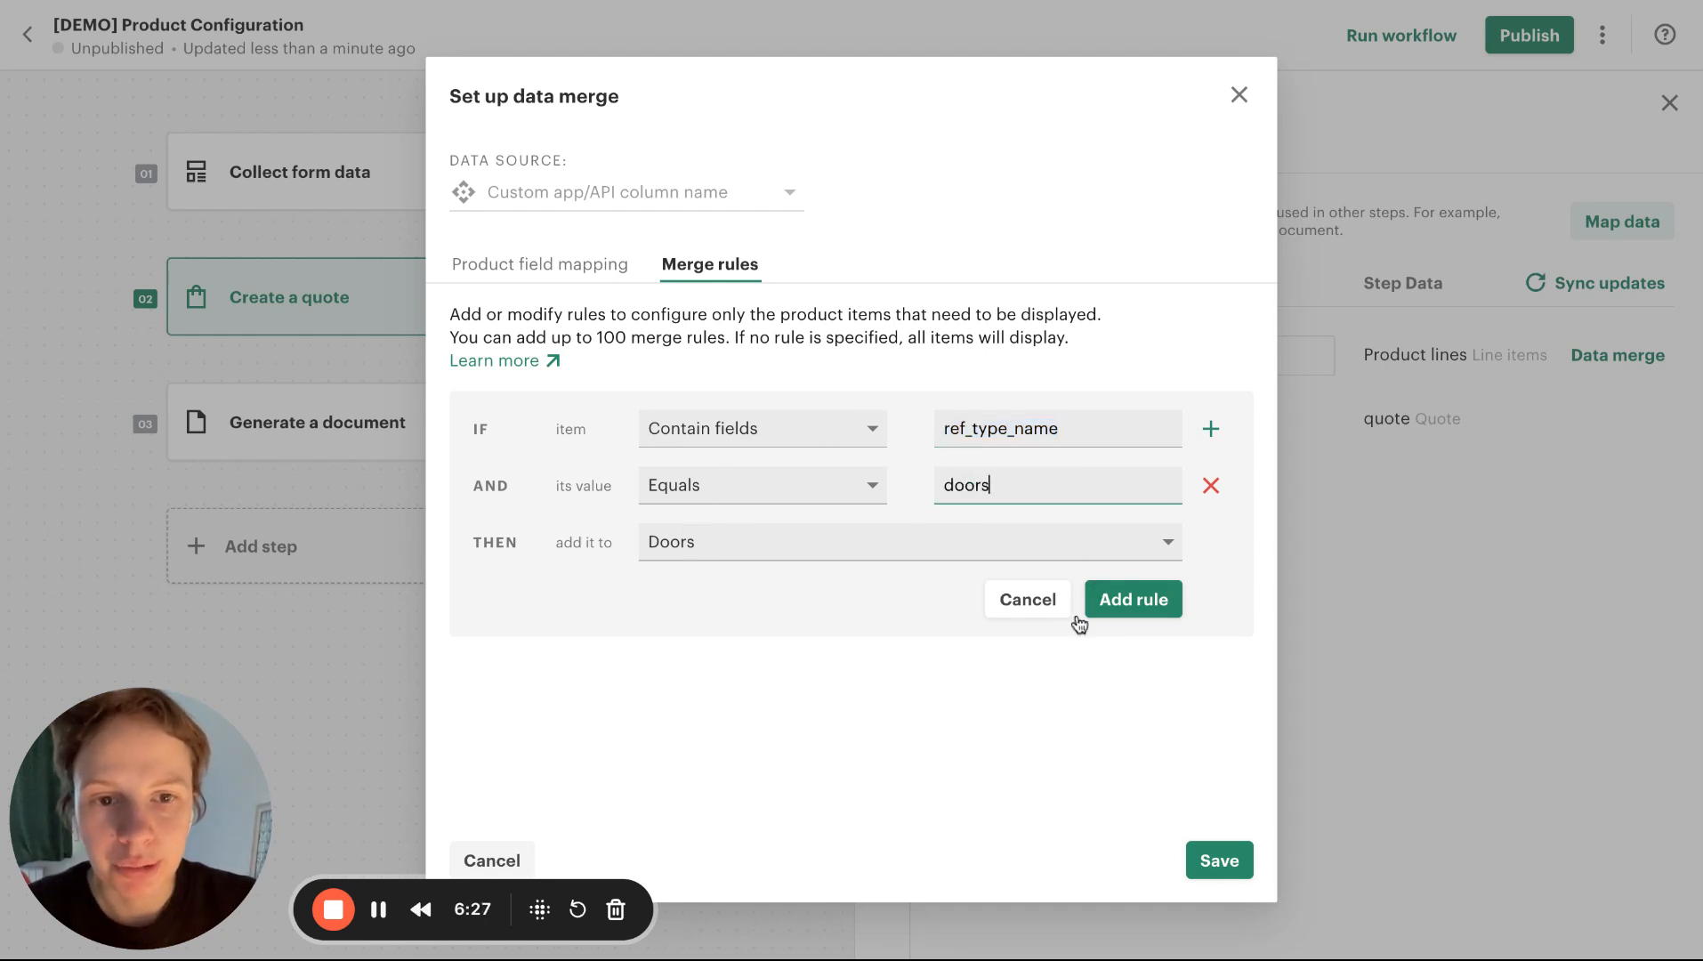
pyautogui.click(1147, 605)
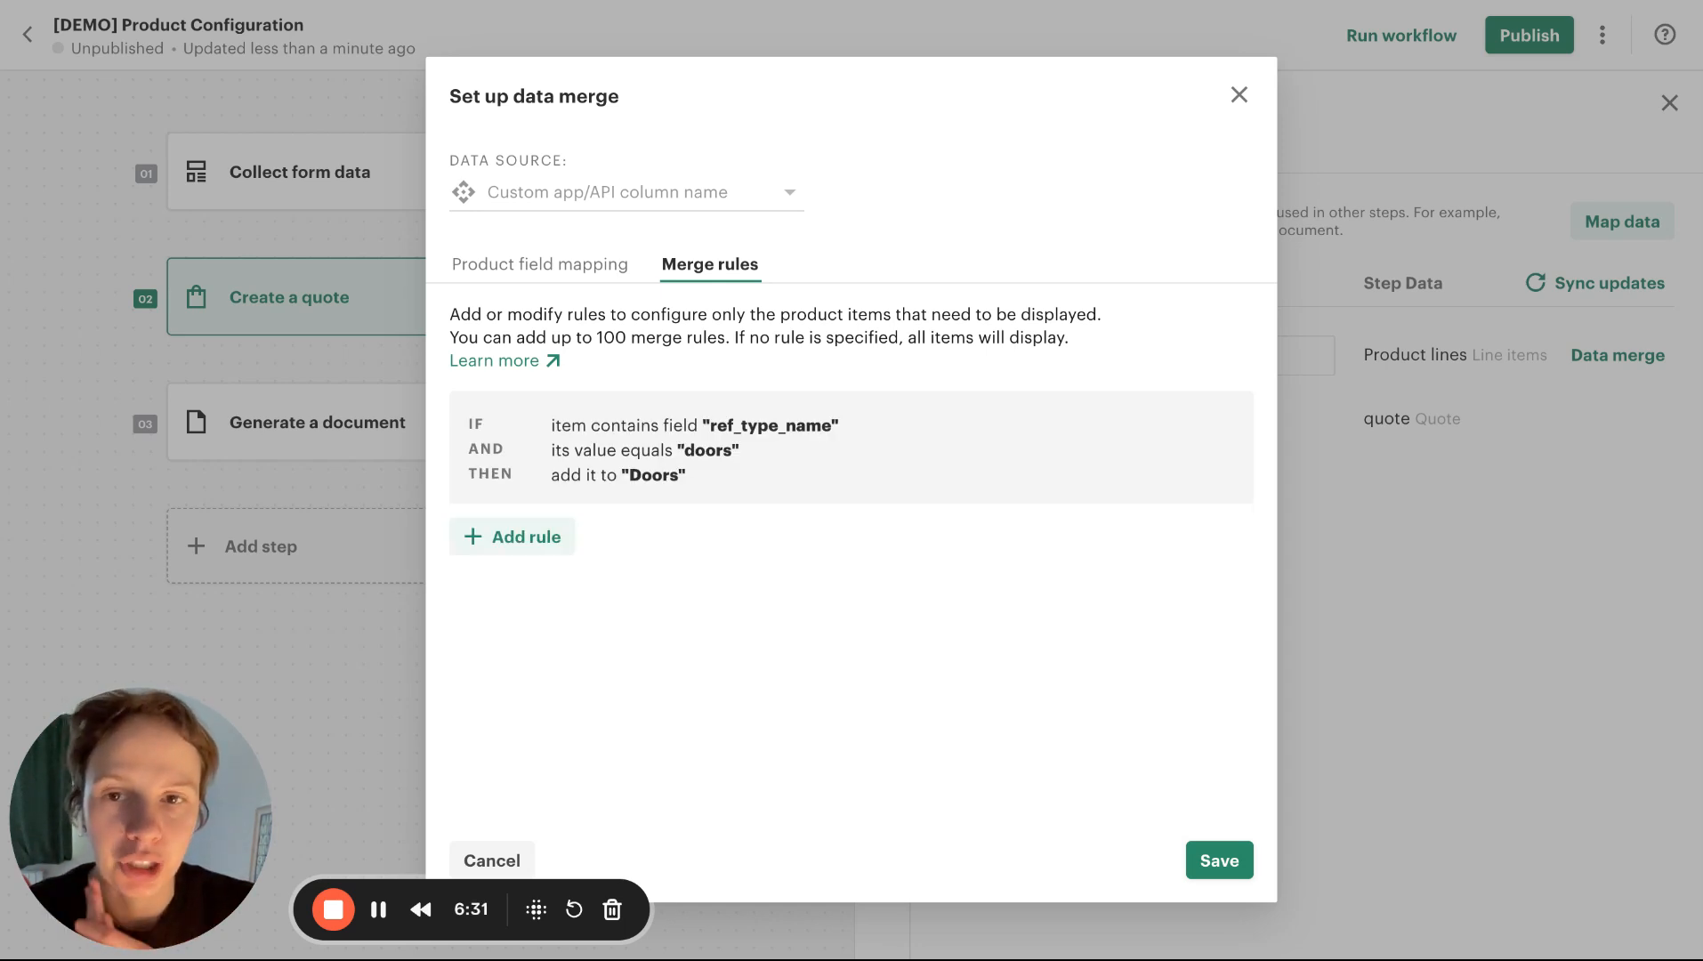
# In the product field mapping, map column "length" to Length and "width" to Width, and save the data merge setup
pyautogui.click(562, 266)
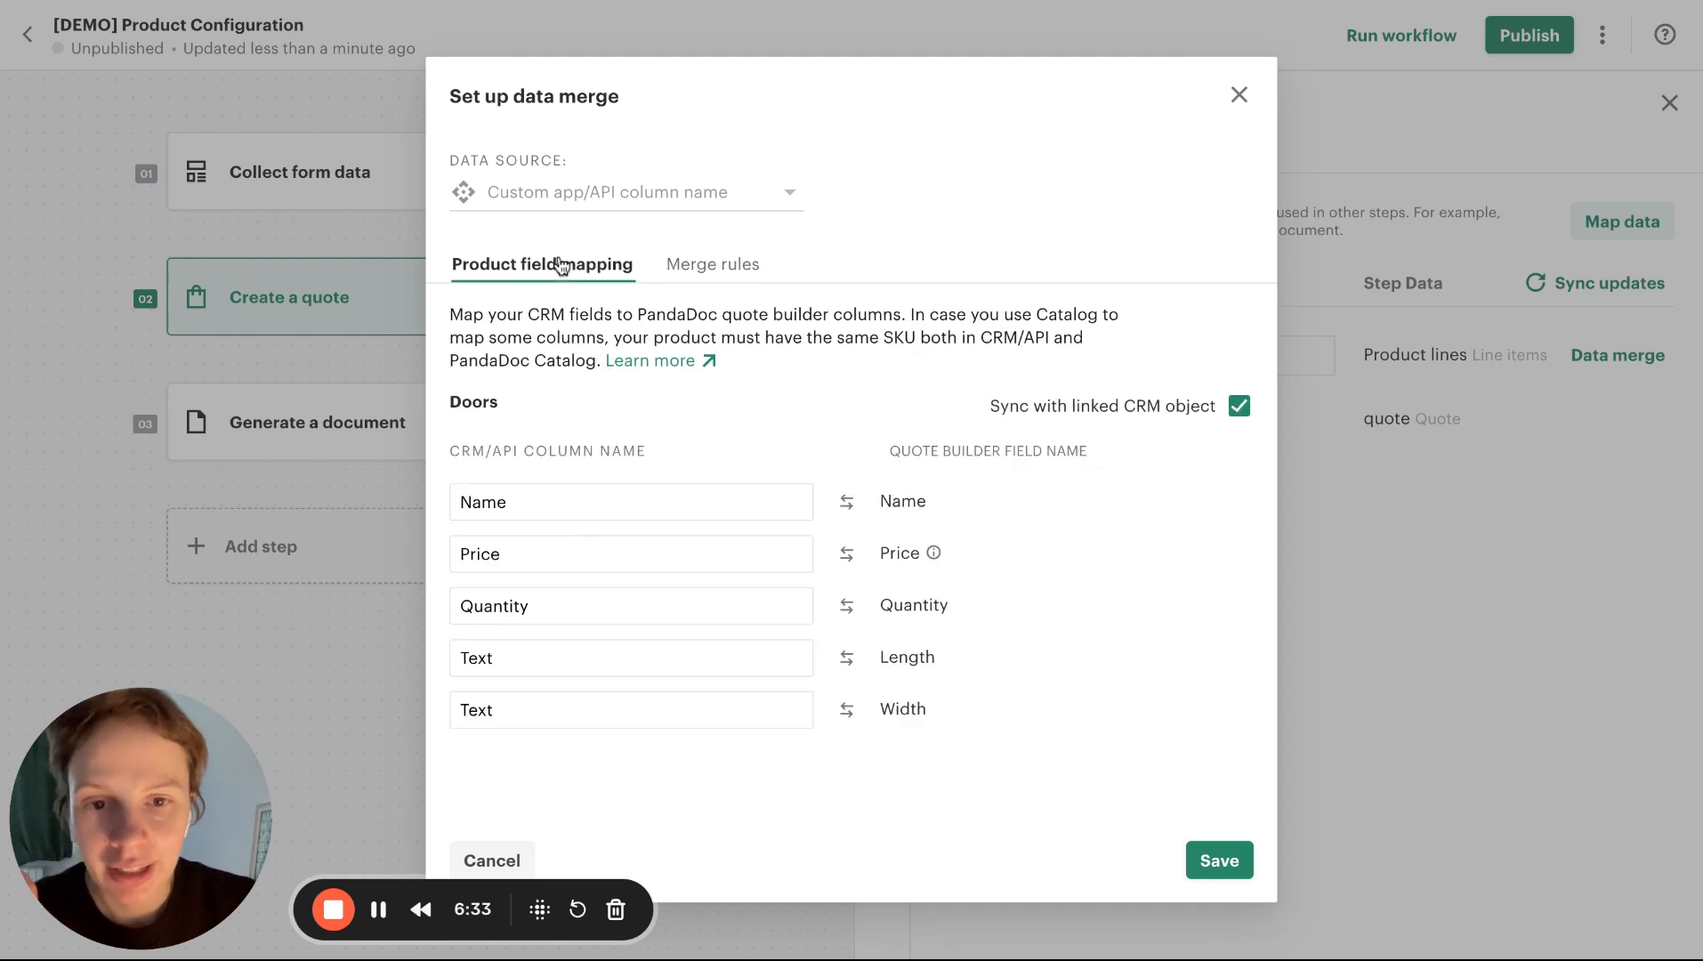
pyautogui.doubleClick(915, 660)
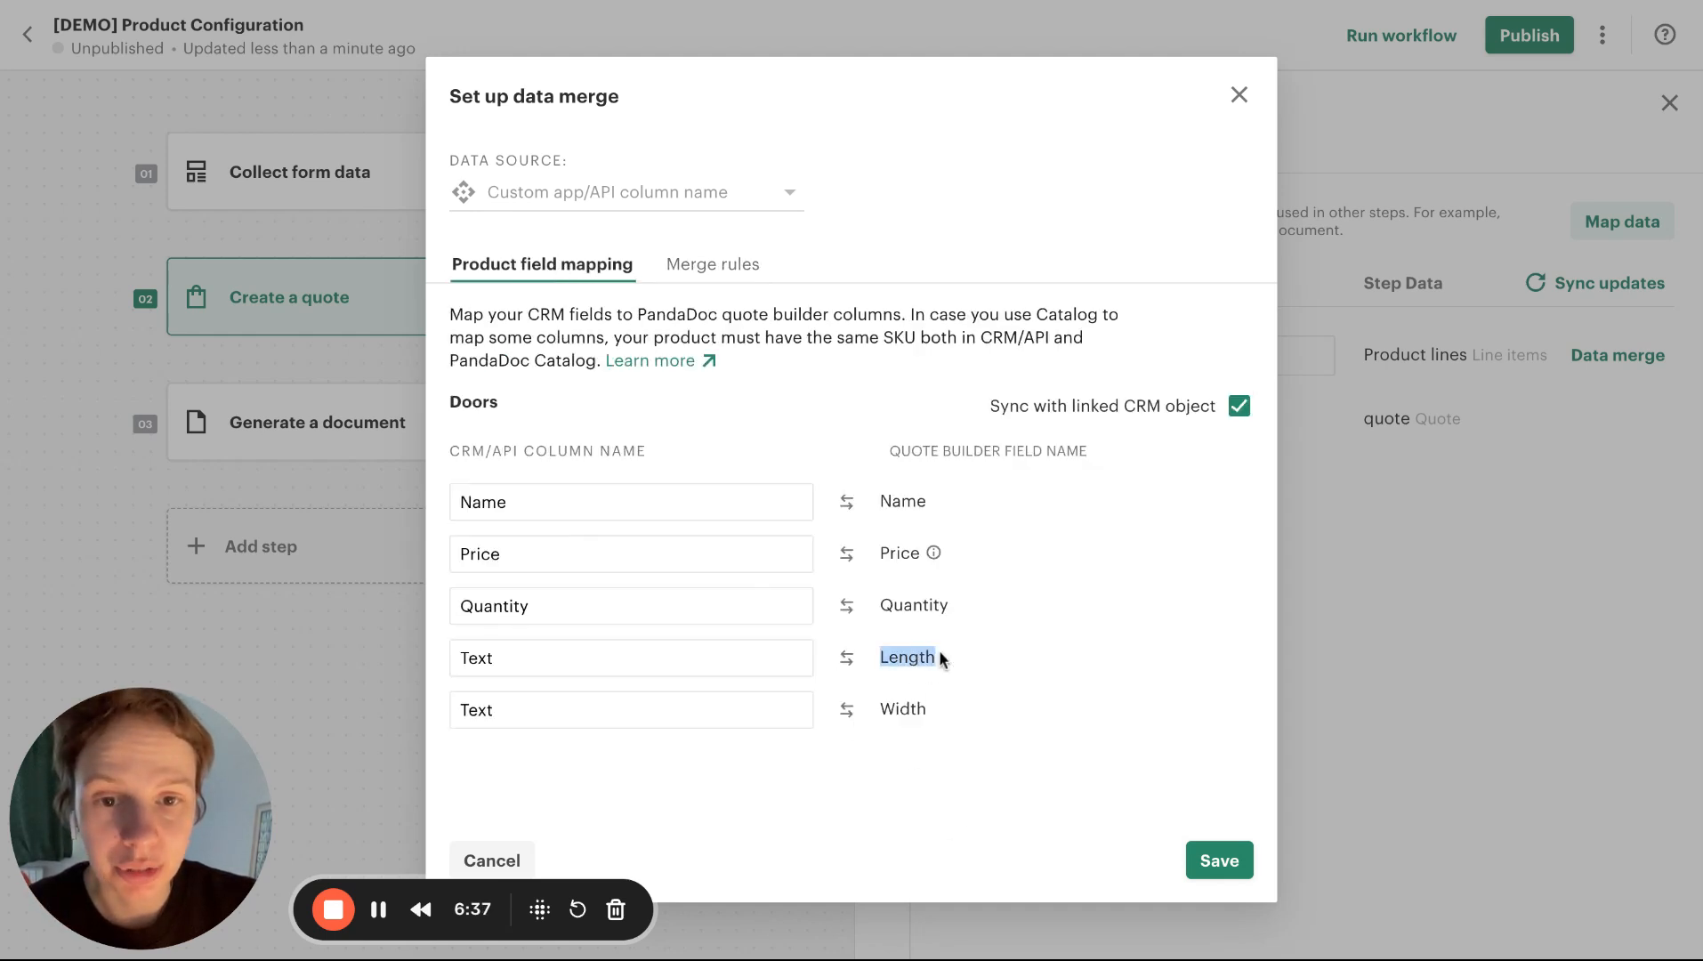
pyautogui.doubleClick(618, 668)
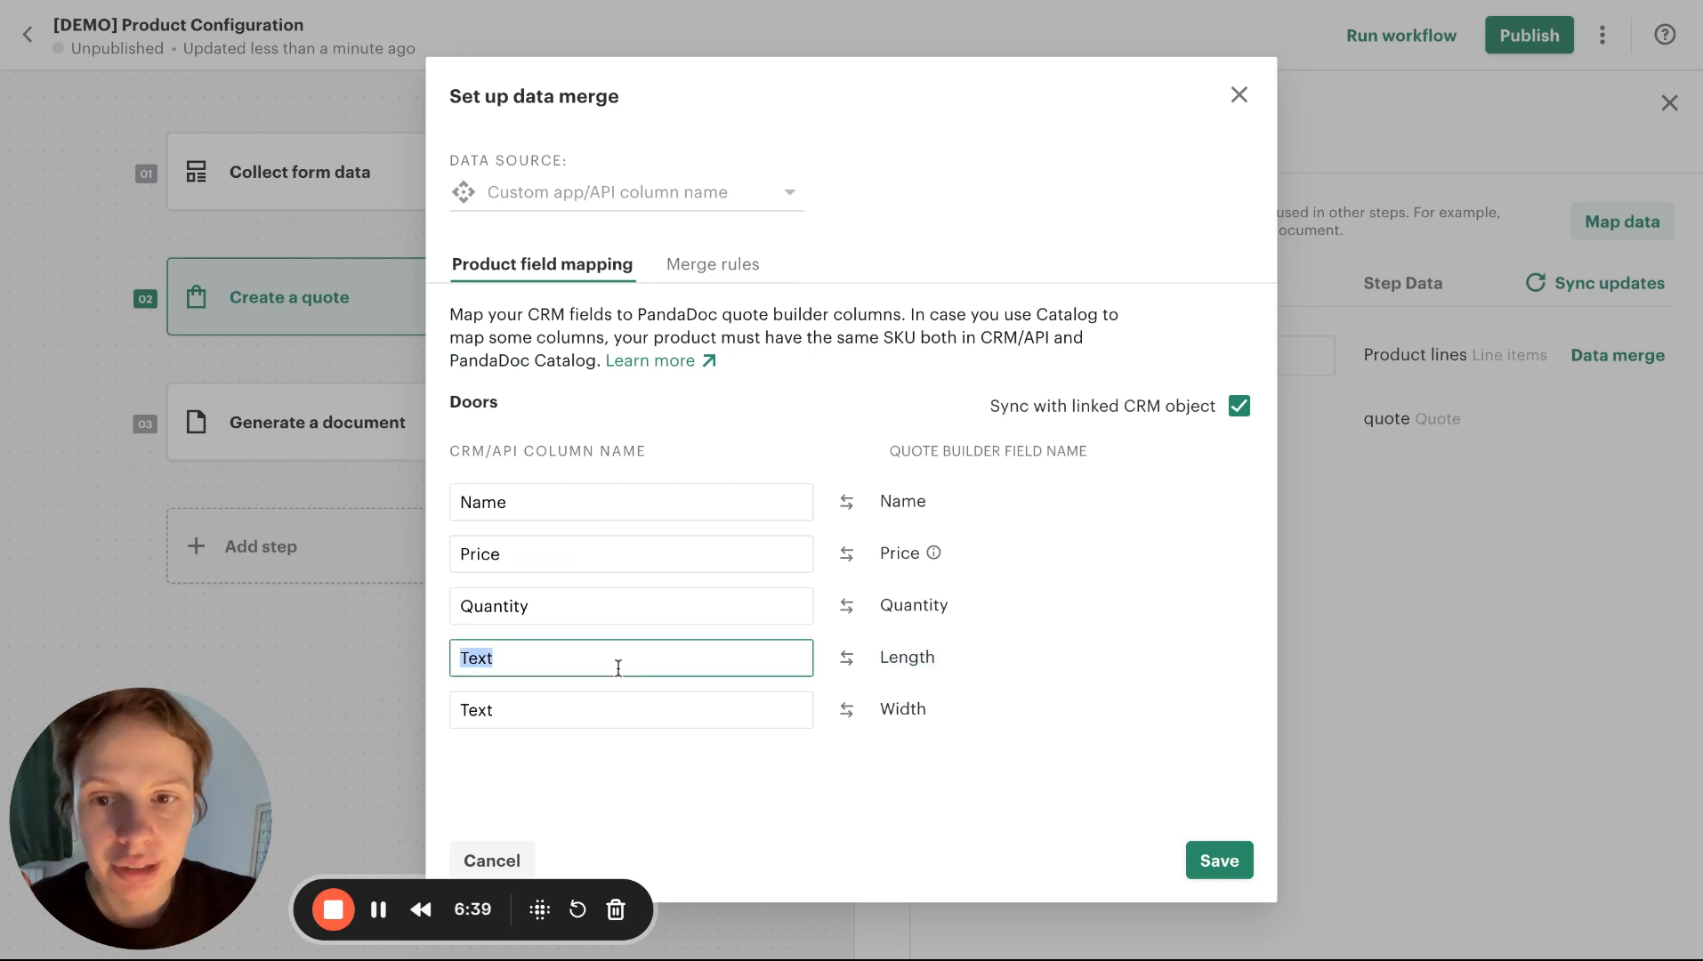
pyautogui.write('len')
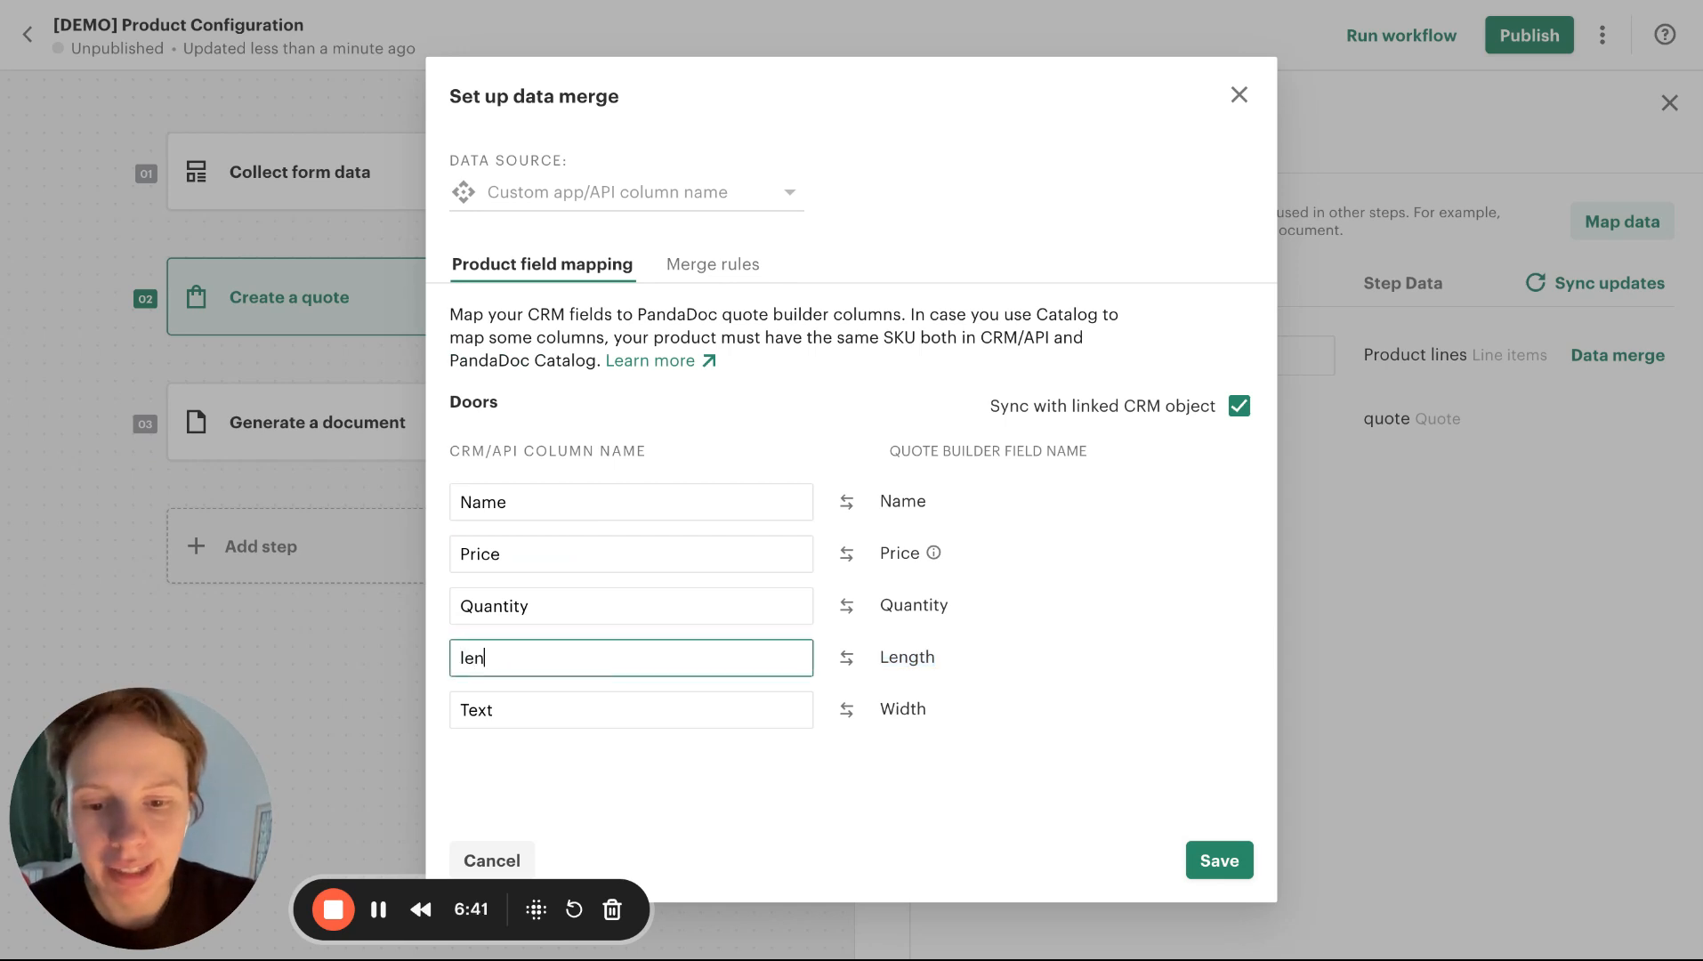
pyautogui.write('gt')
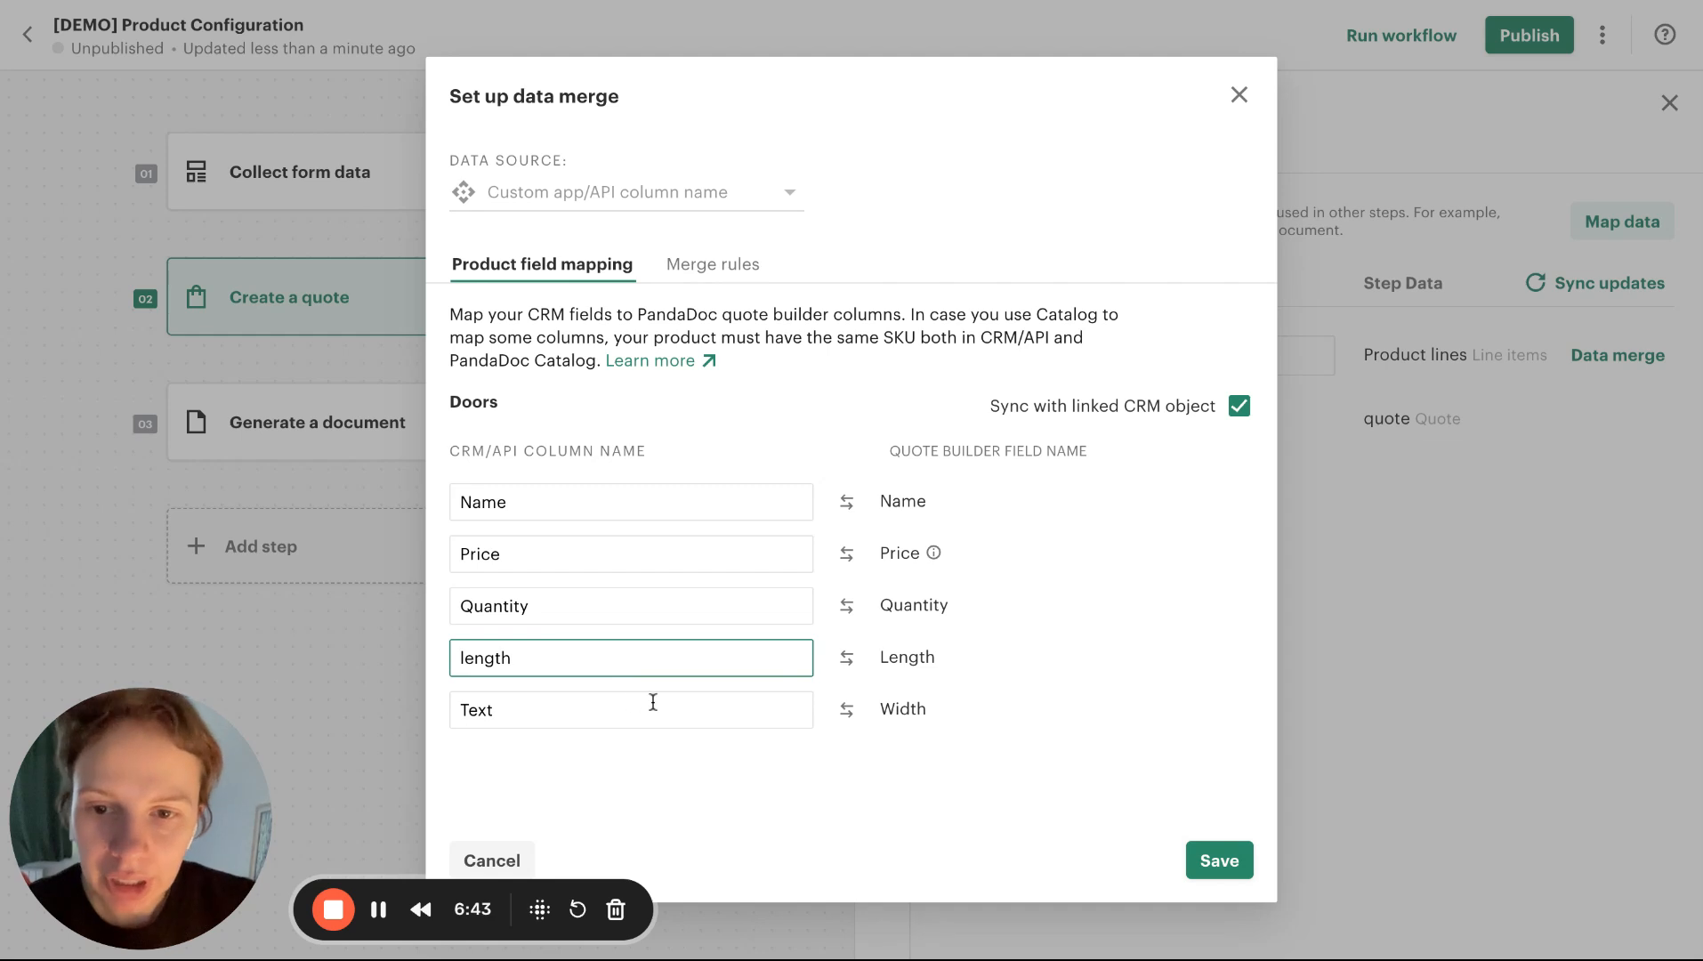
pyautogui.write('h')
pyautogui.click(654, 703)
pyautogui.write('wi')
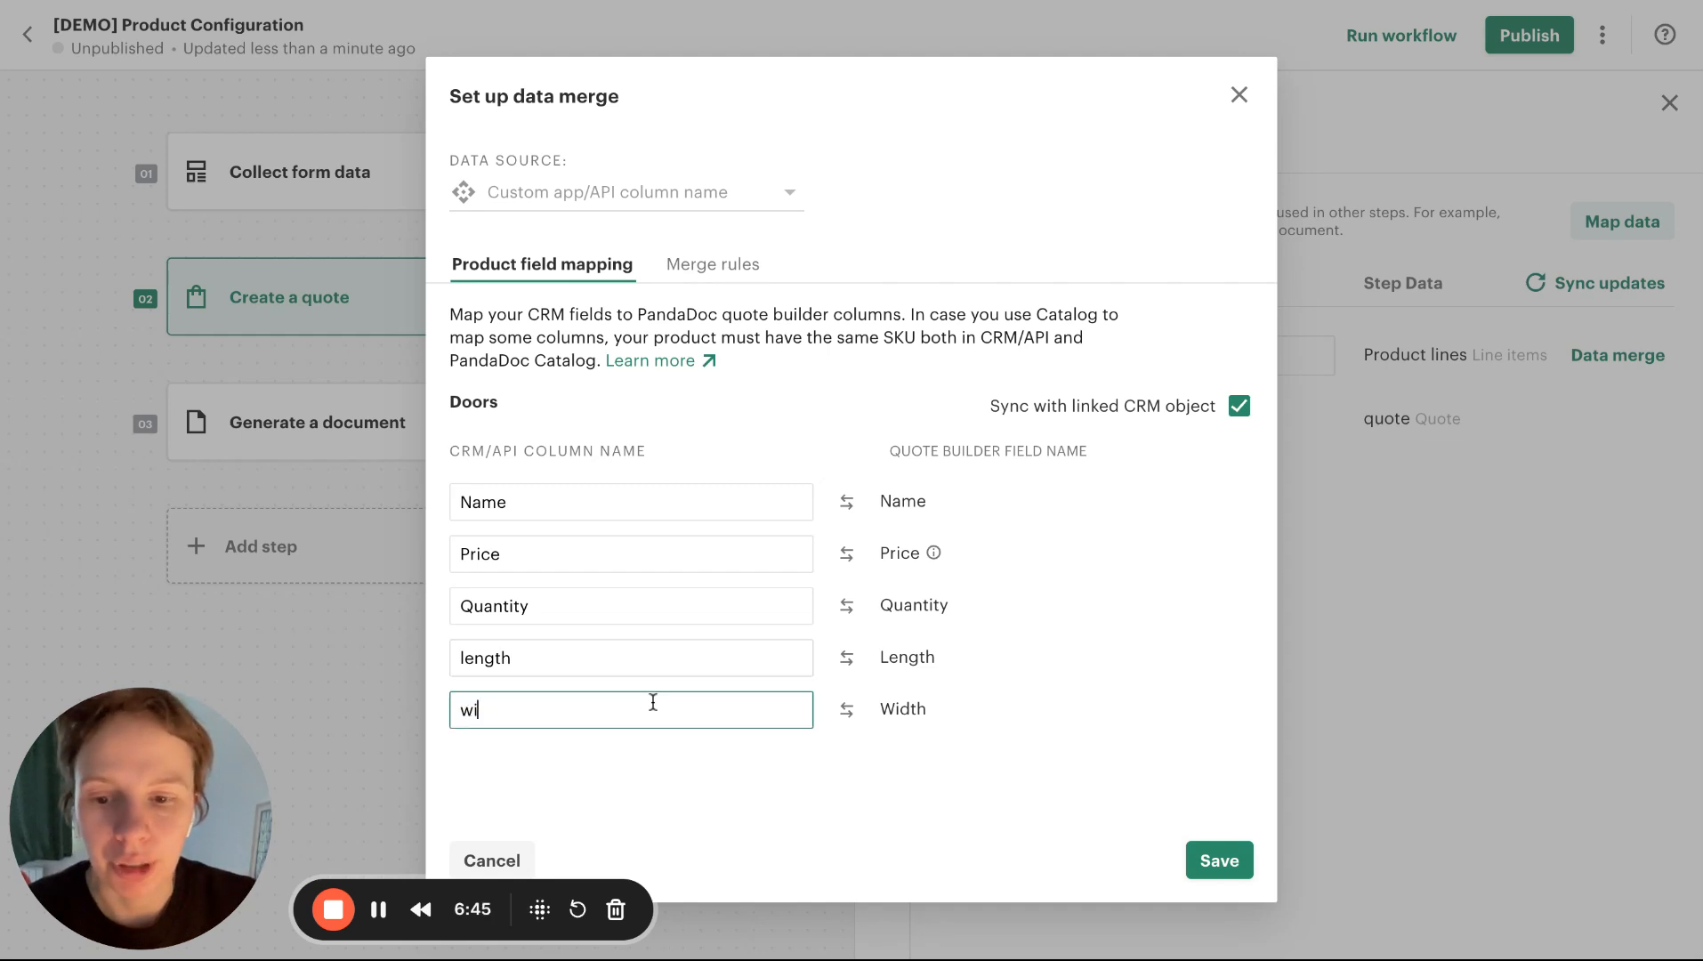
pyautogui.click(746, 820)
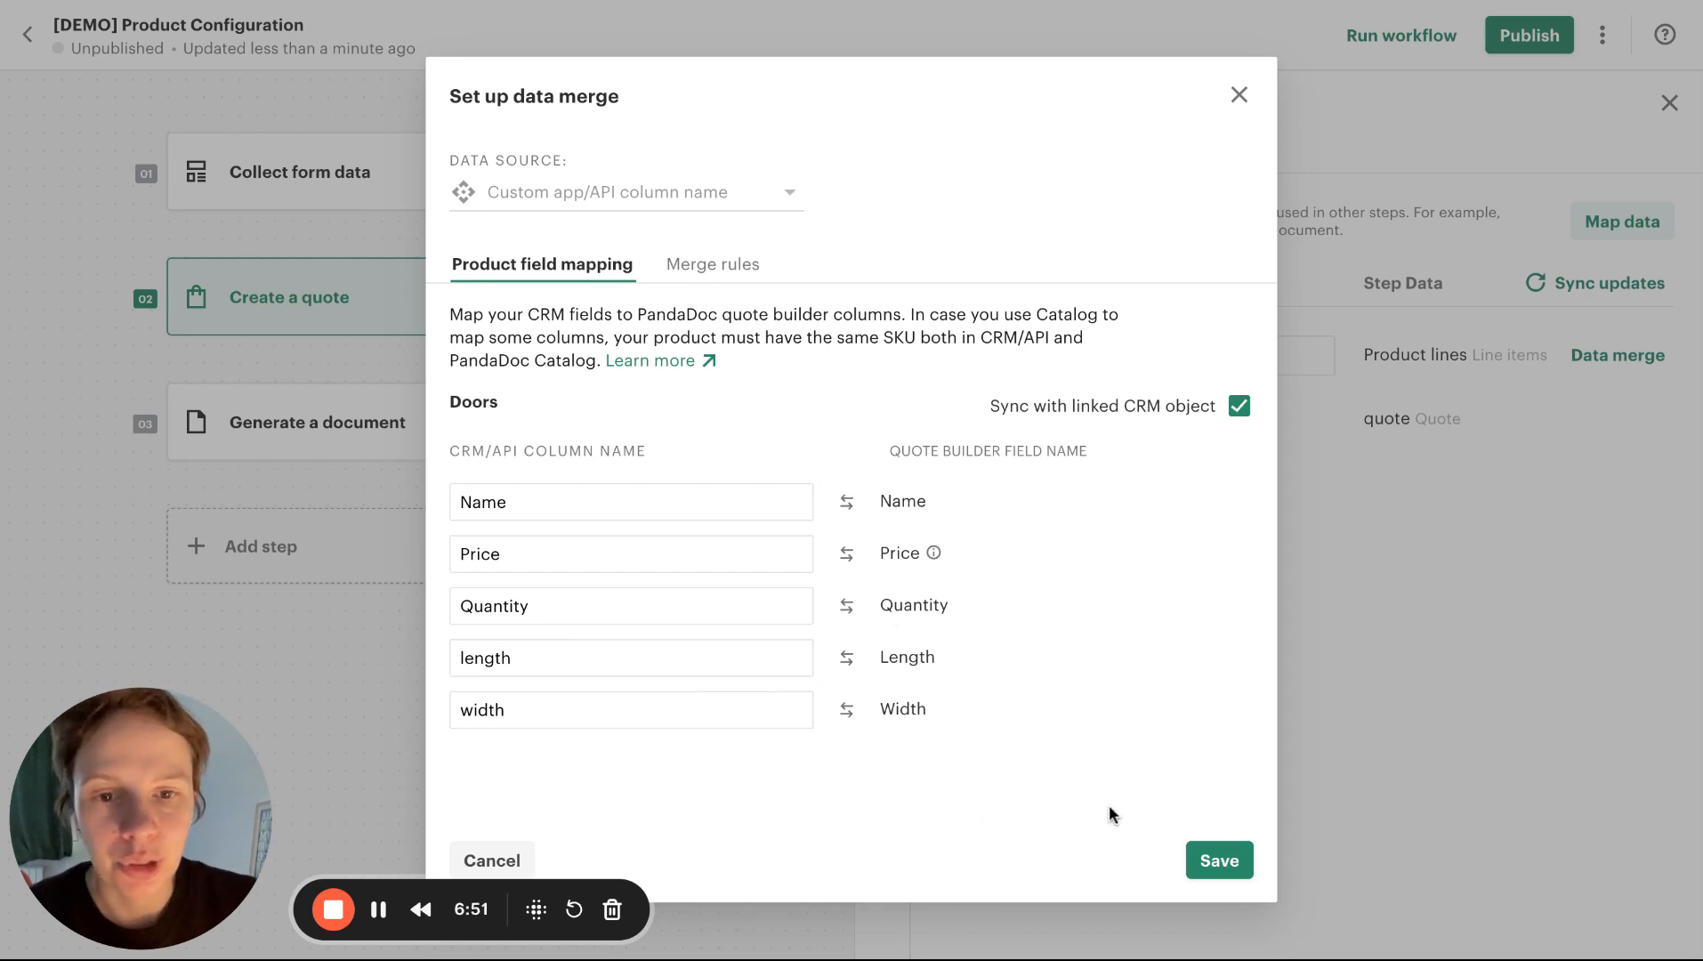
pyautogui.click(1219, 863)
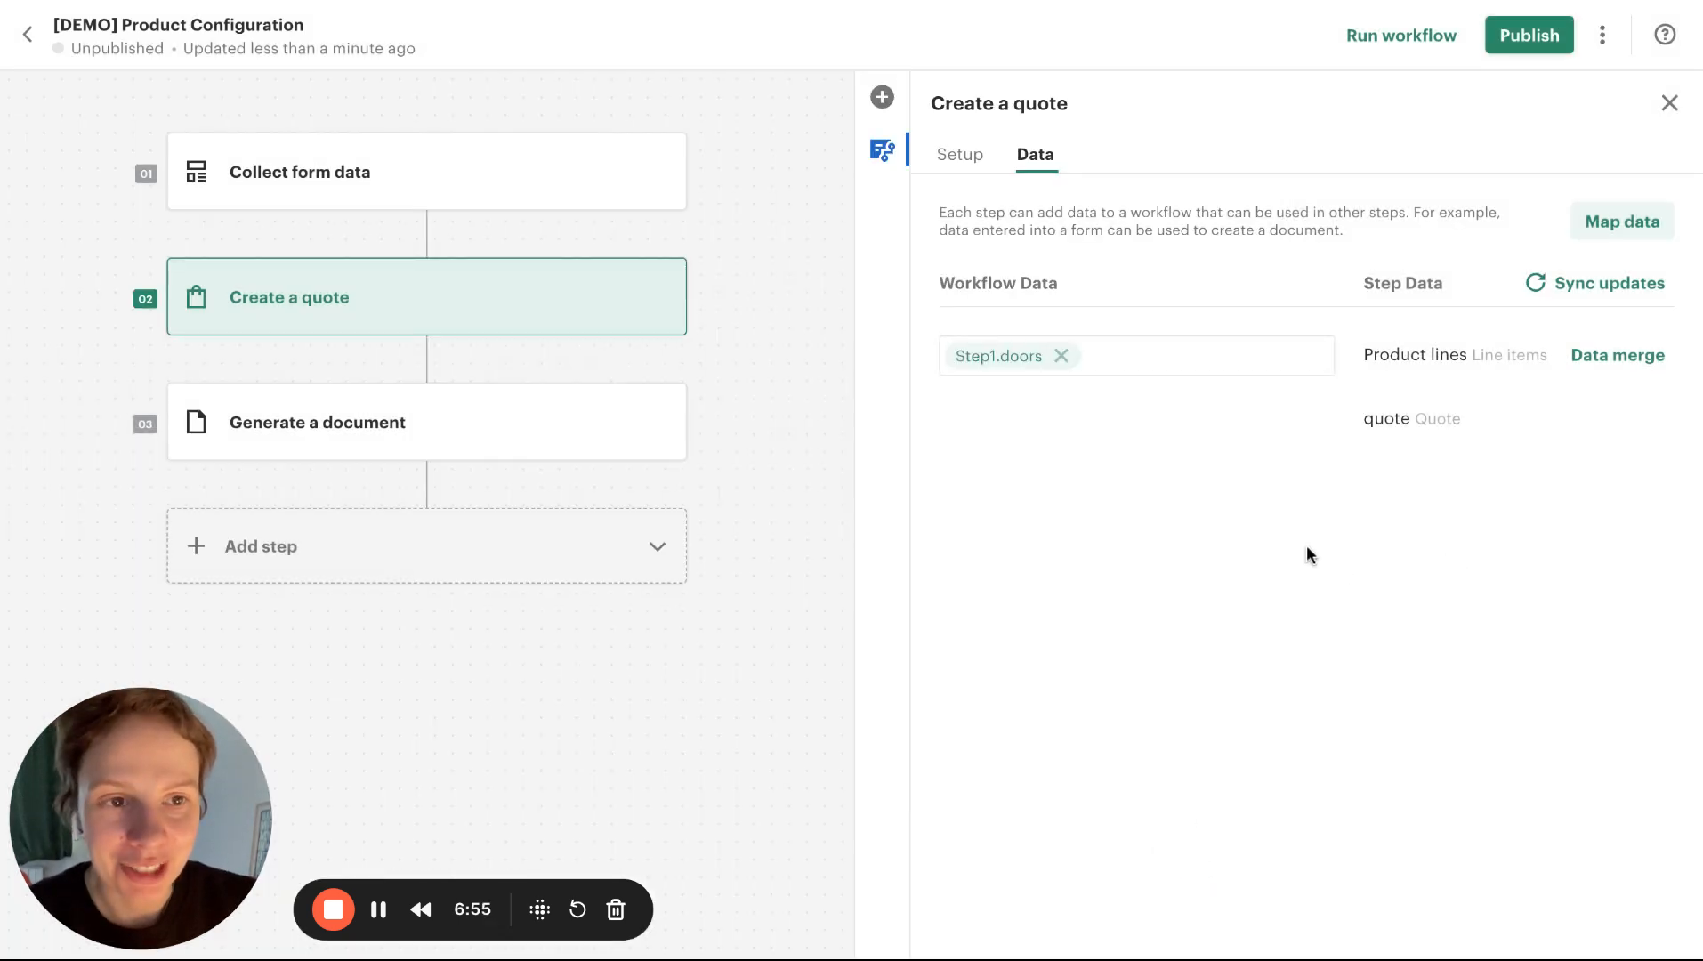
# Run the workflow and choose Cellar as the location in the form
pyautogui.click(1415, 52)
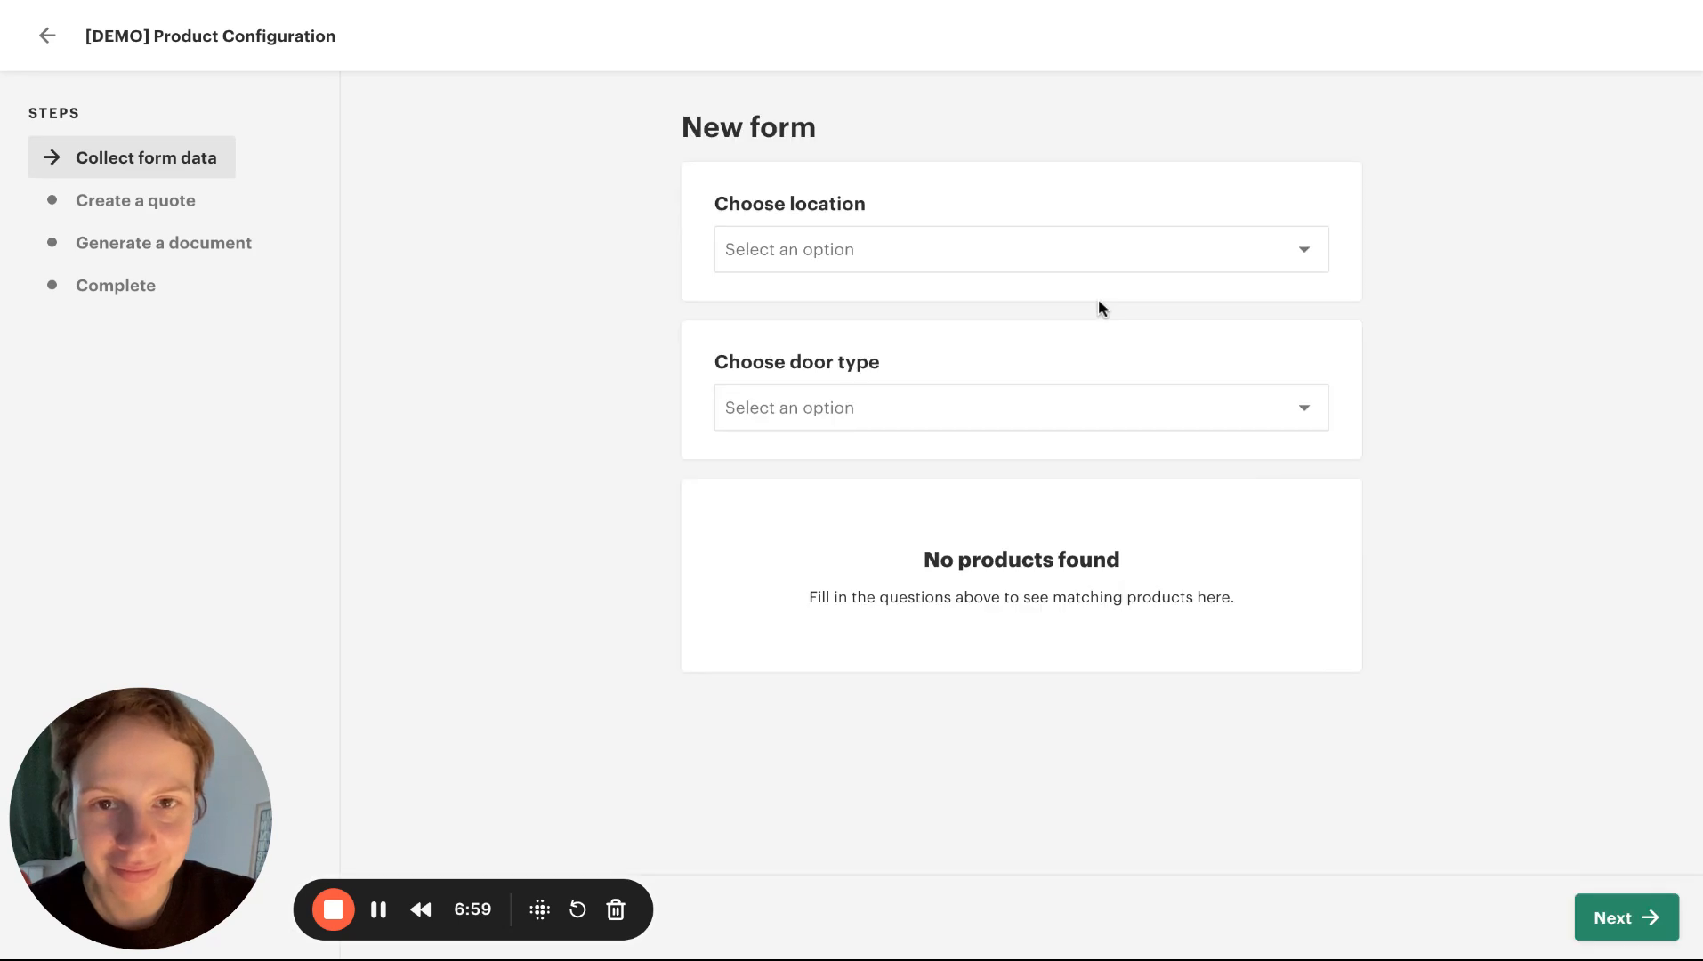
pyautogui.click(1103, 260)
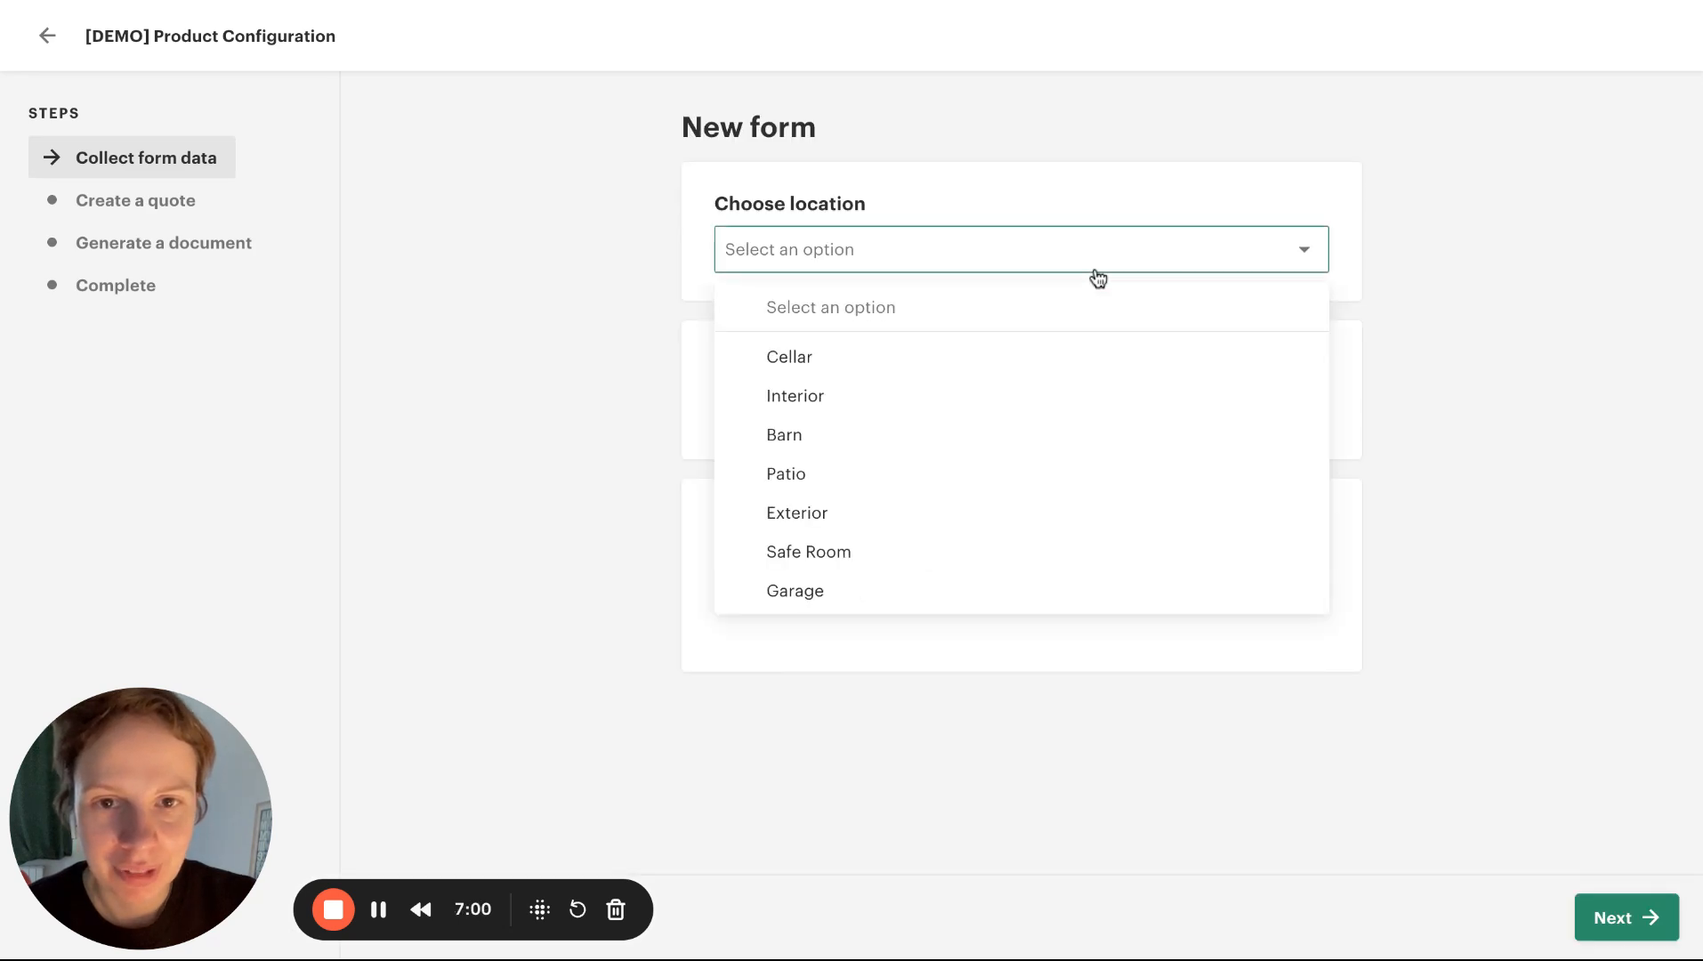
pyautogui.click(917, 360)
pyautogui.moveTo(1315, 576)
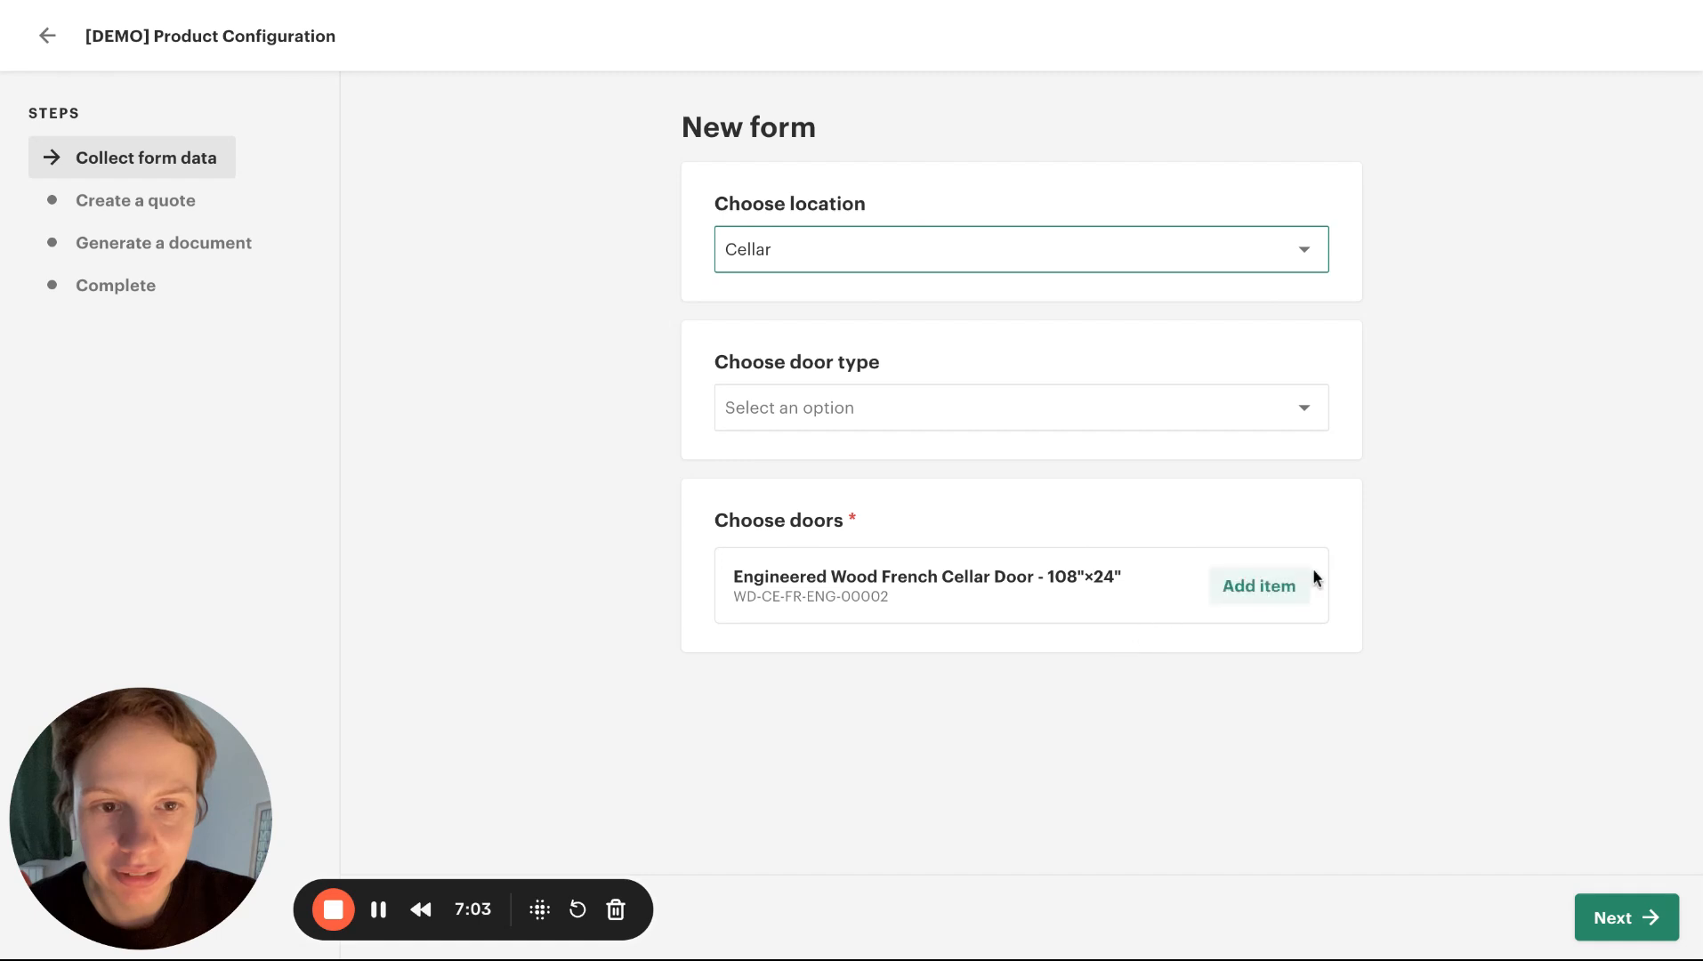
# Add the Engineered Wood French Cellar Door to the form and change the location to Interior
pyautogui.click(1282, 586)
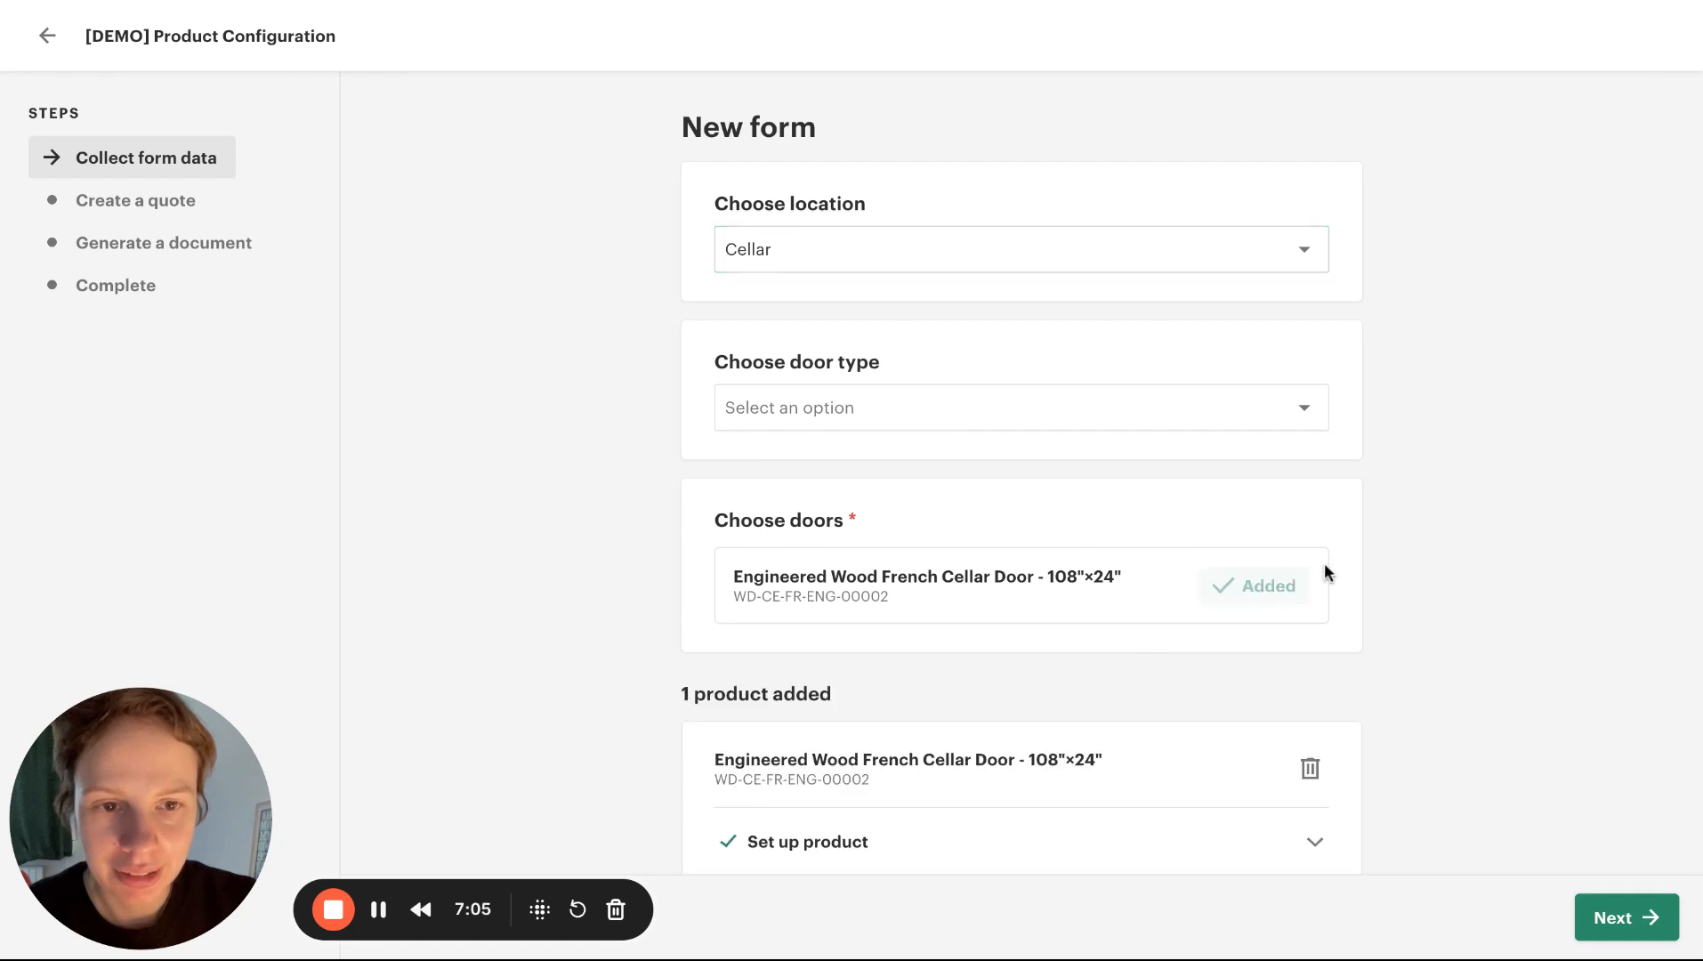
pyautogui.click(1272, 267)
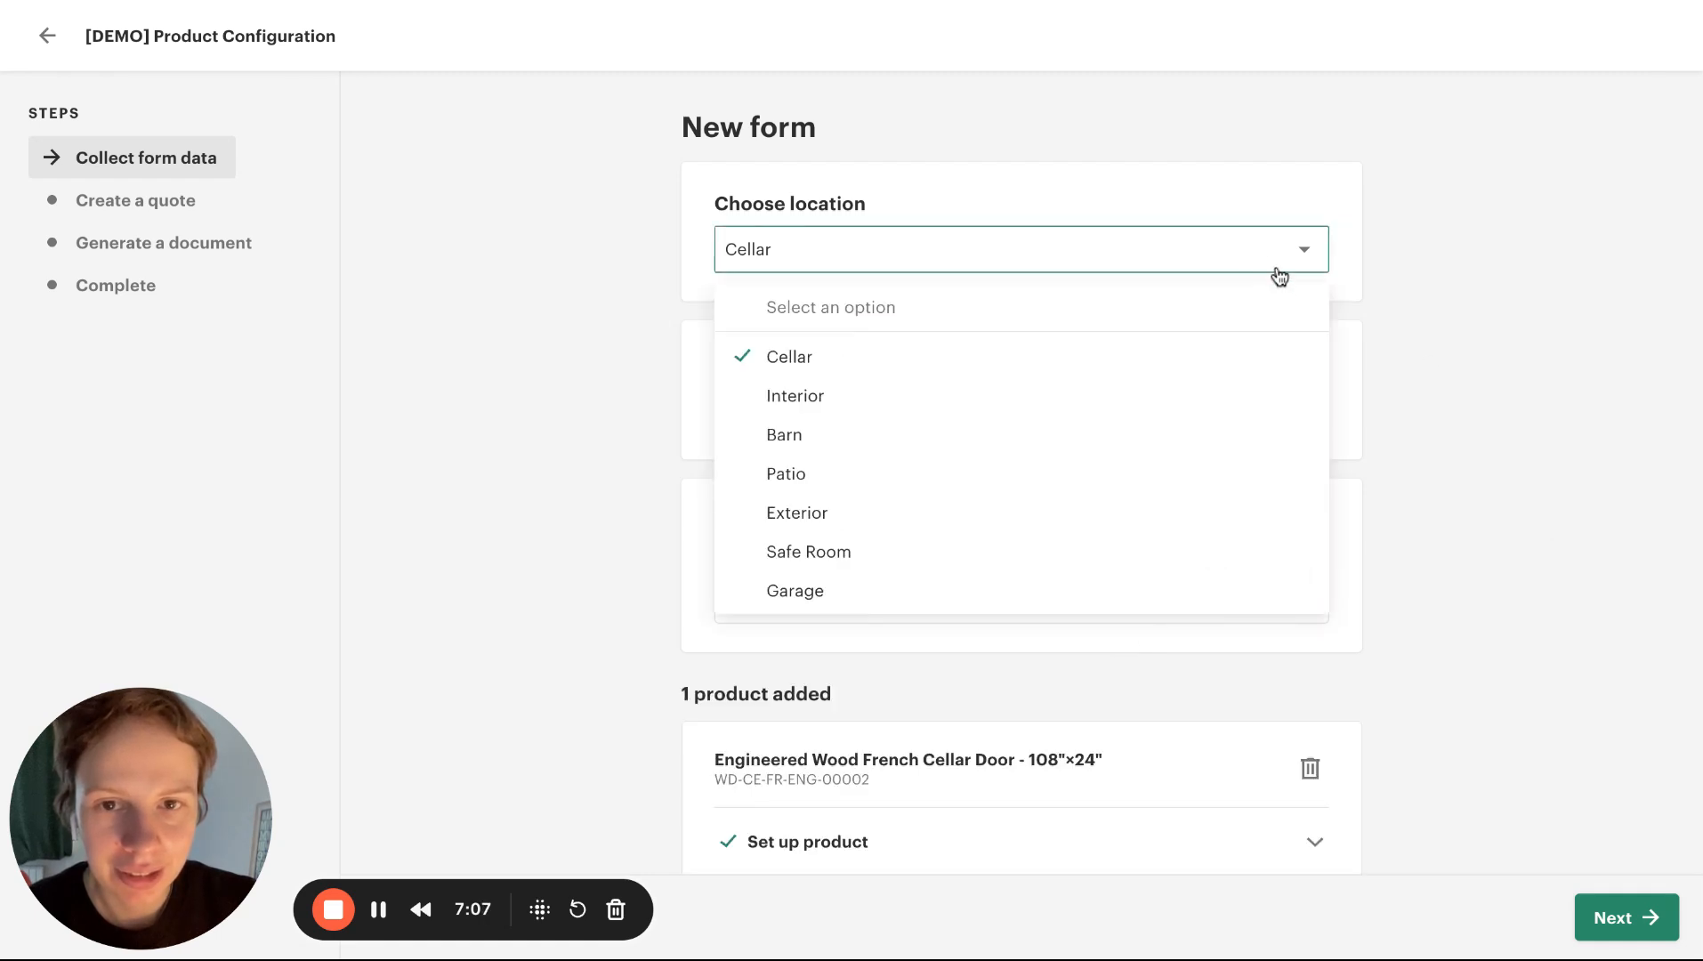
pyautogui.click(897, 400)
pyautogui.scroll(-2, 920, 384)
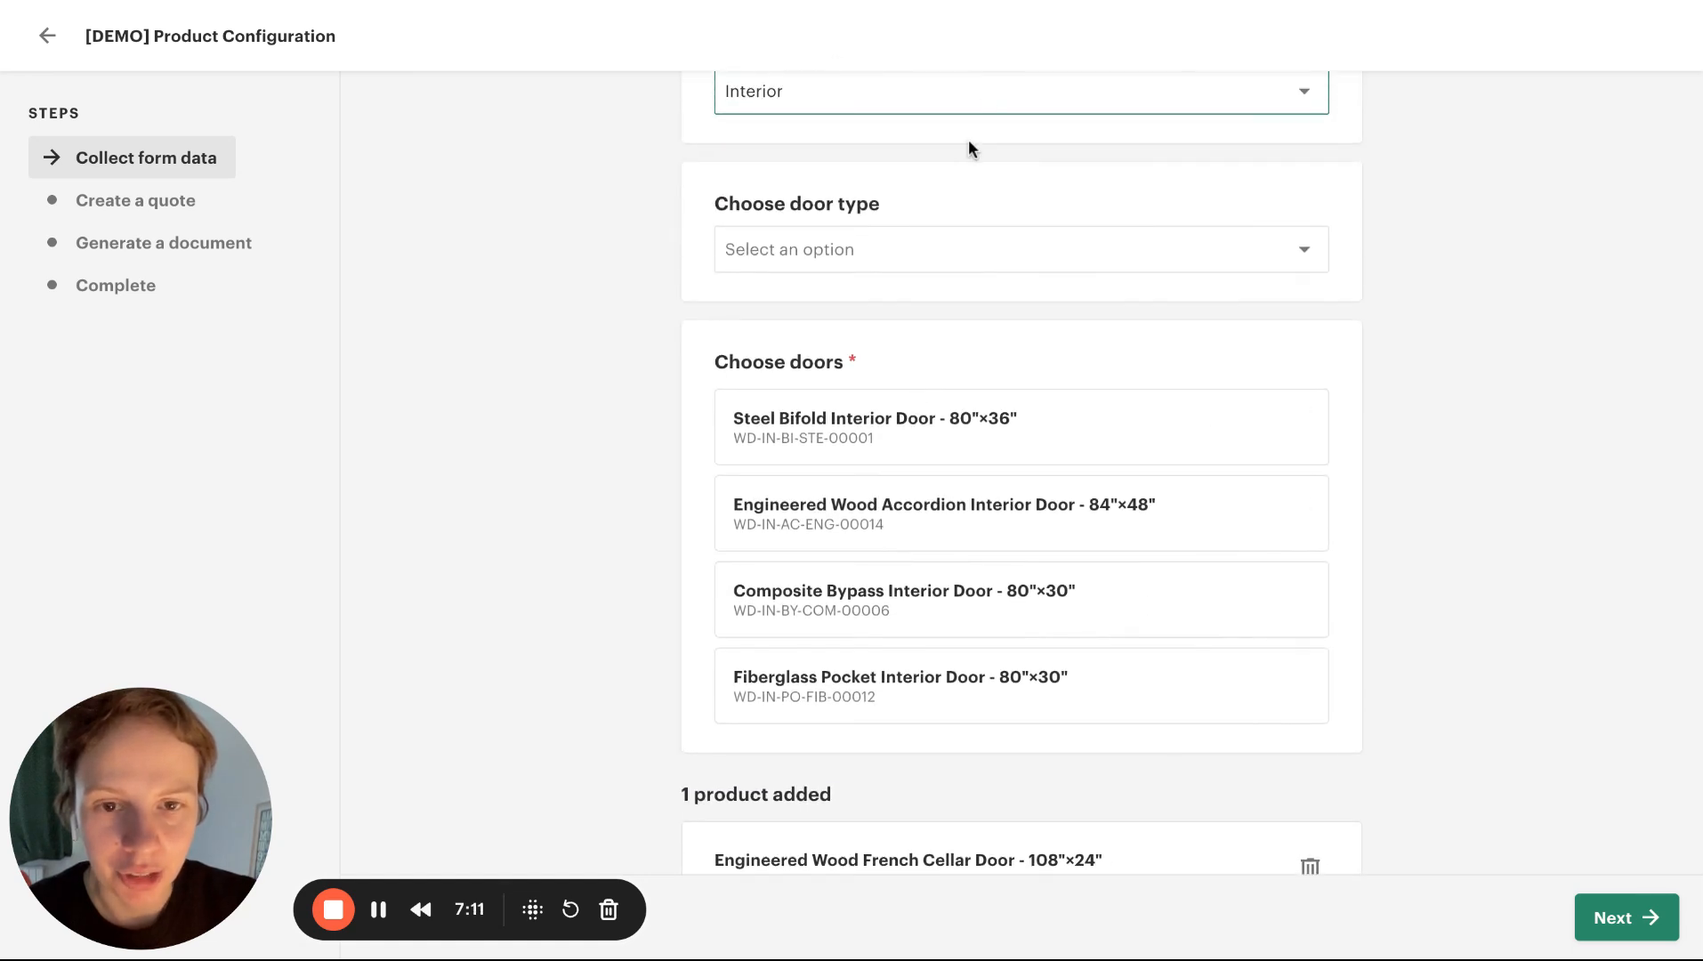
# Choose Bypass as the door type and add the Composite Bypass Interior Door
pyautogui.click(910, 255)
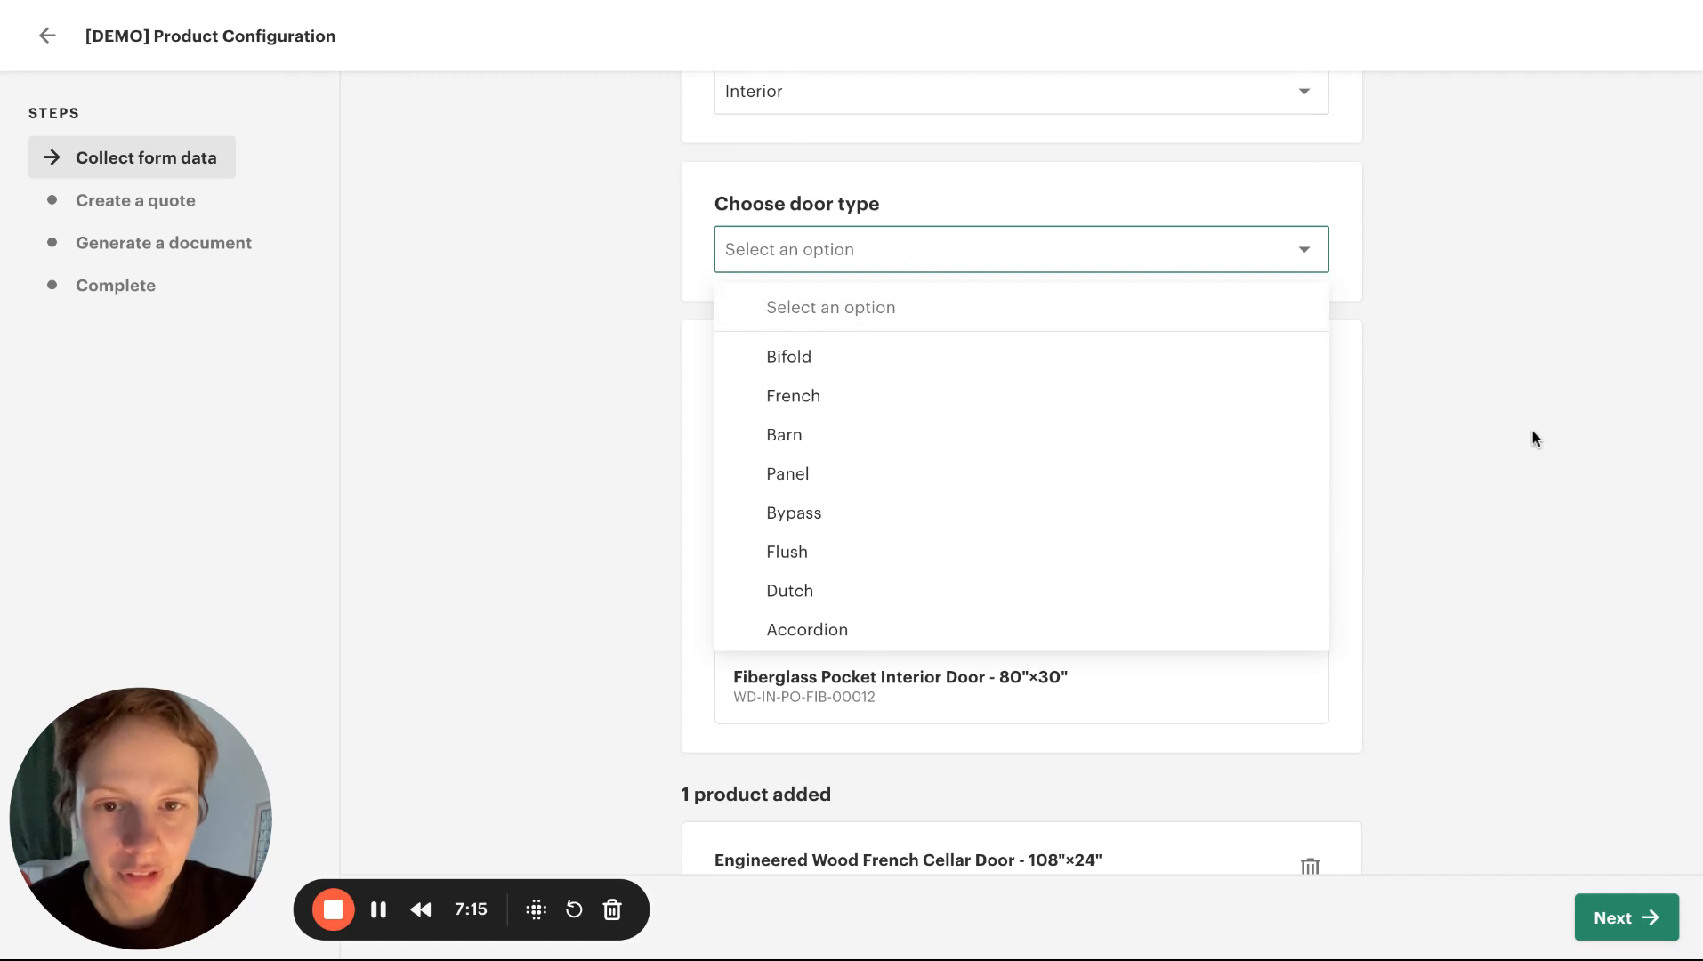
pyautogui.scroll(-1, 884, 543)
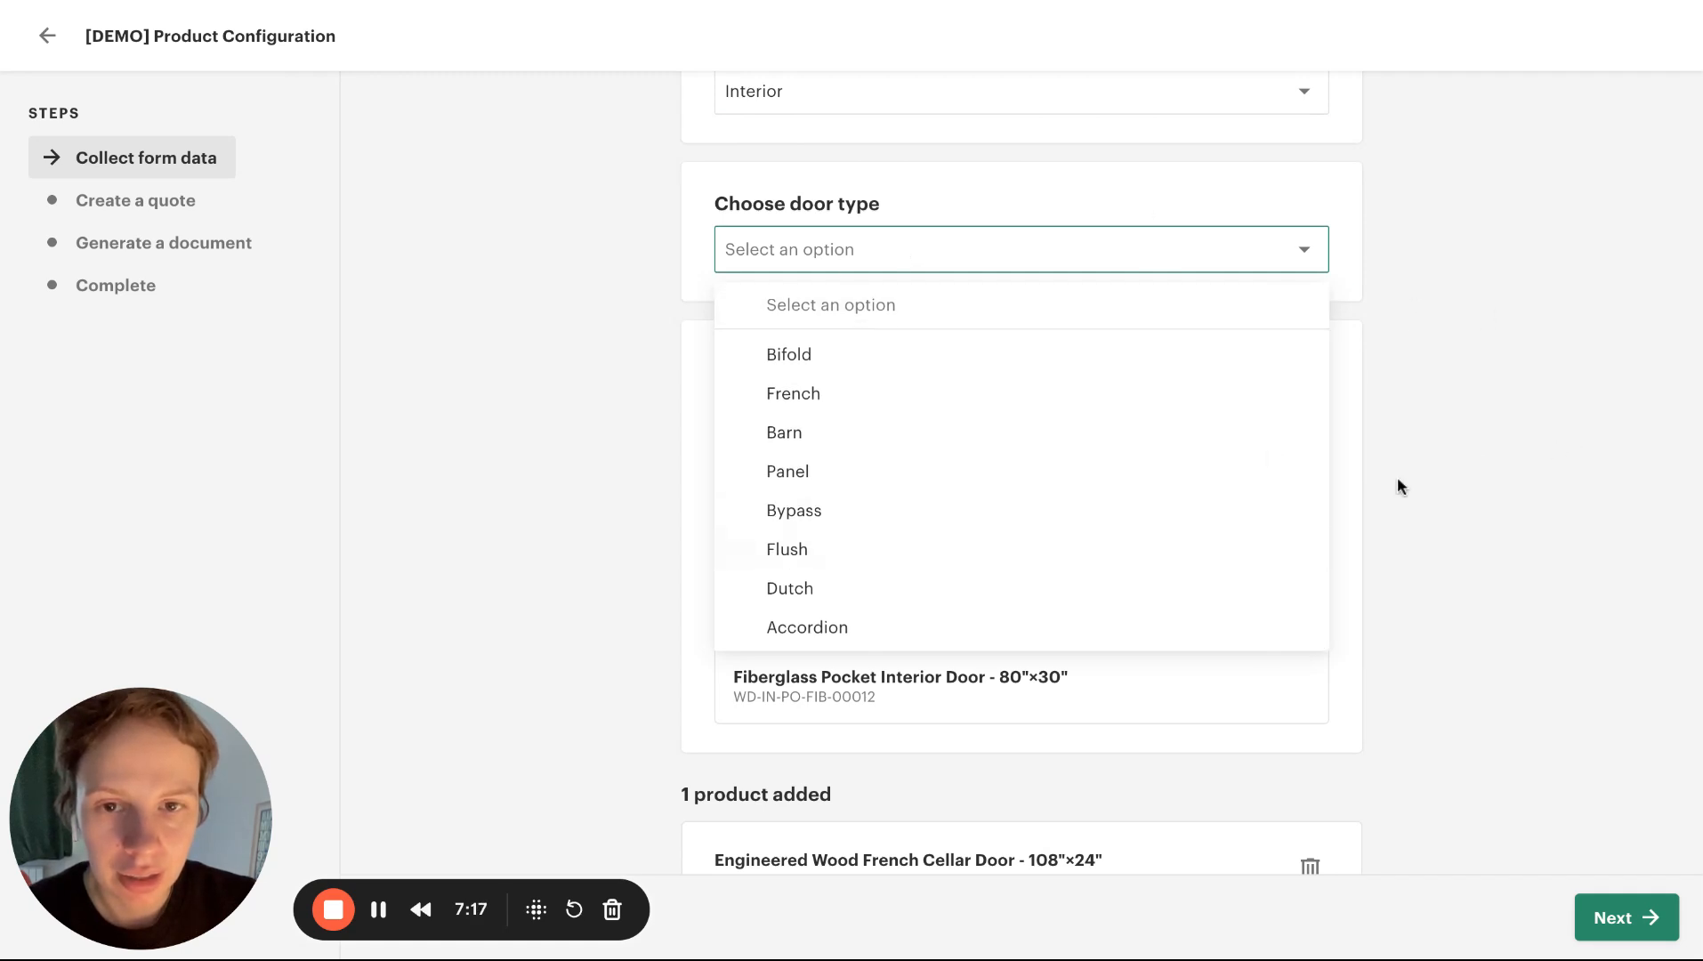
pyautogui.scroll(1, 1006, 445)
pyautogui.click(1378, 445)
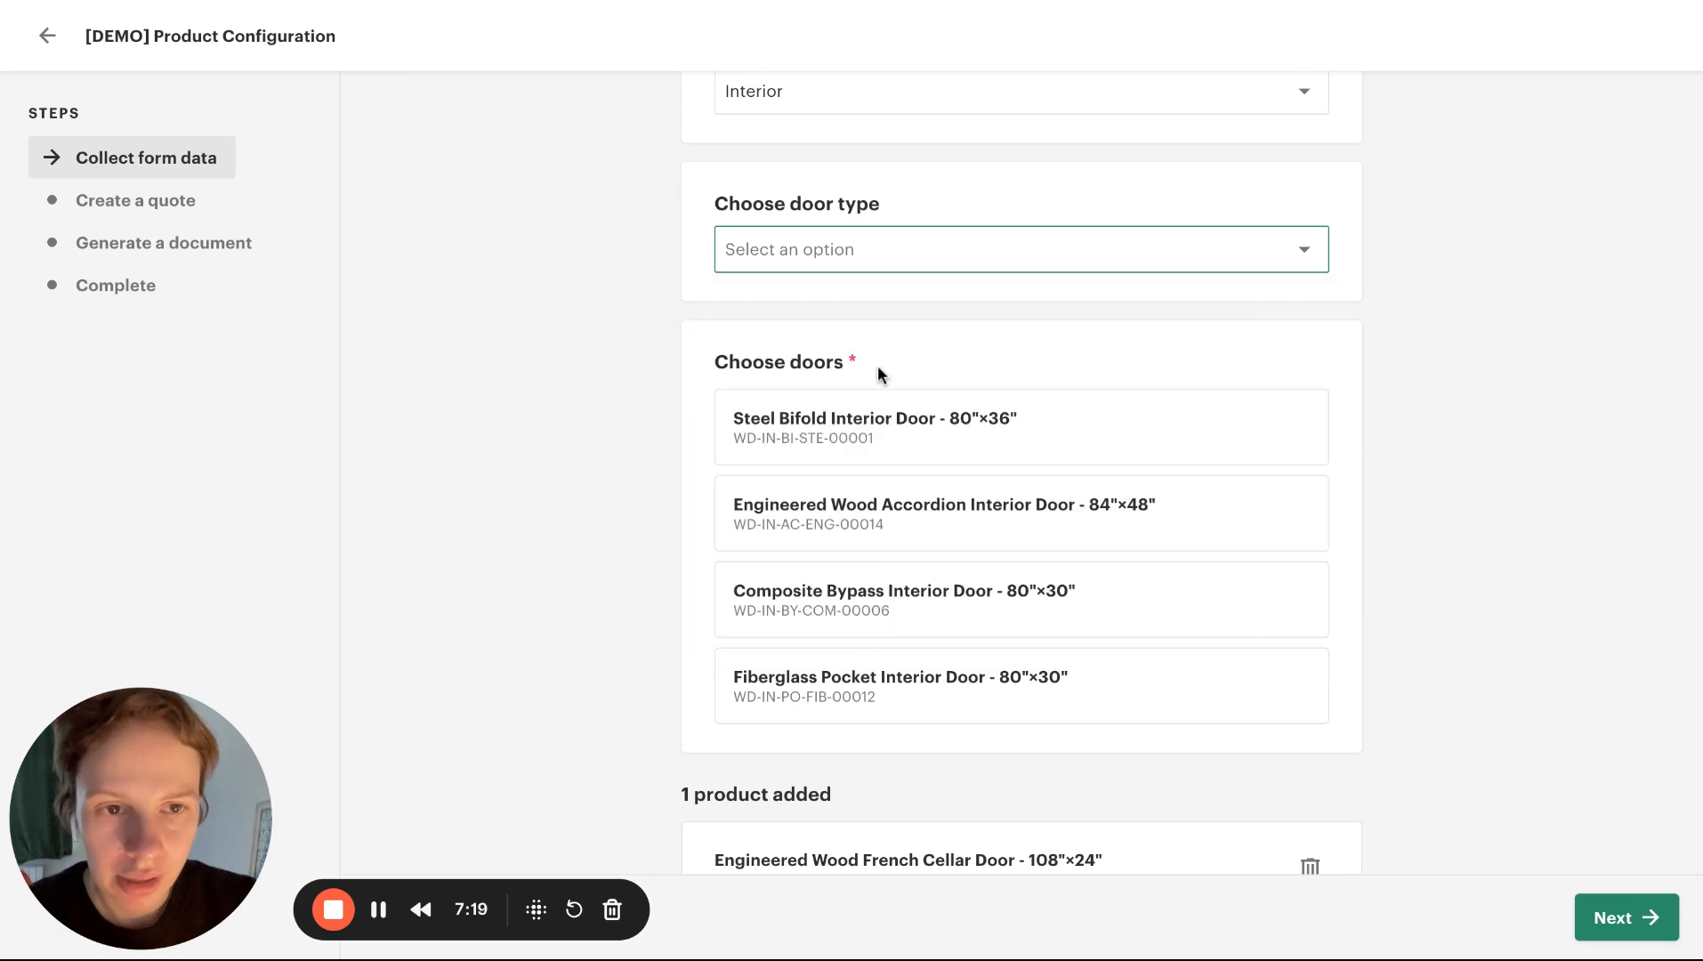
pyautogui.click(922, 259)
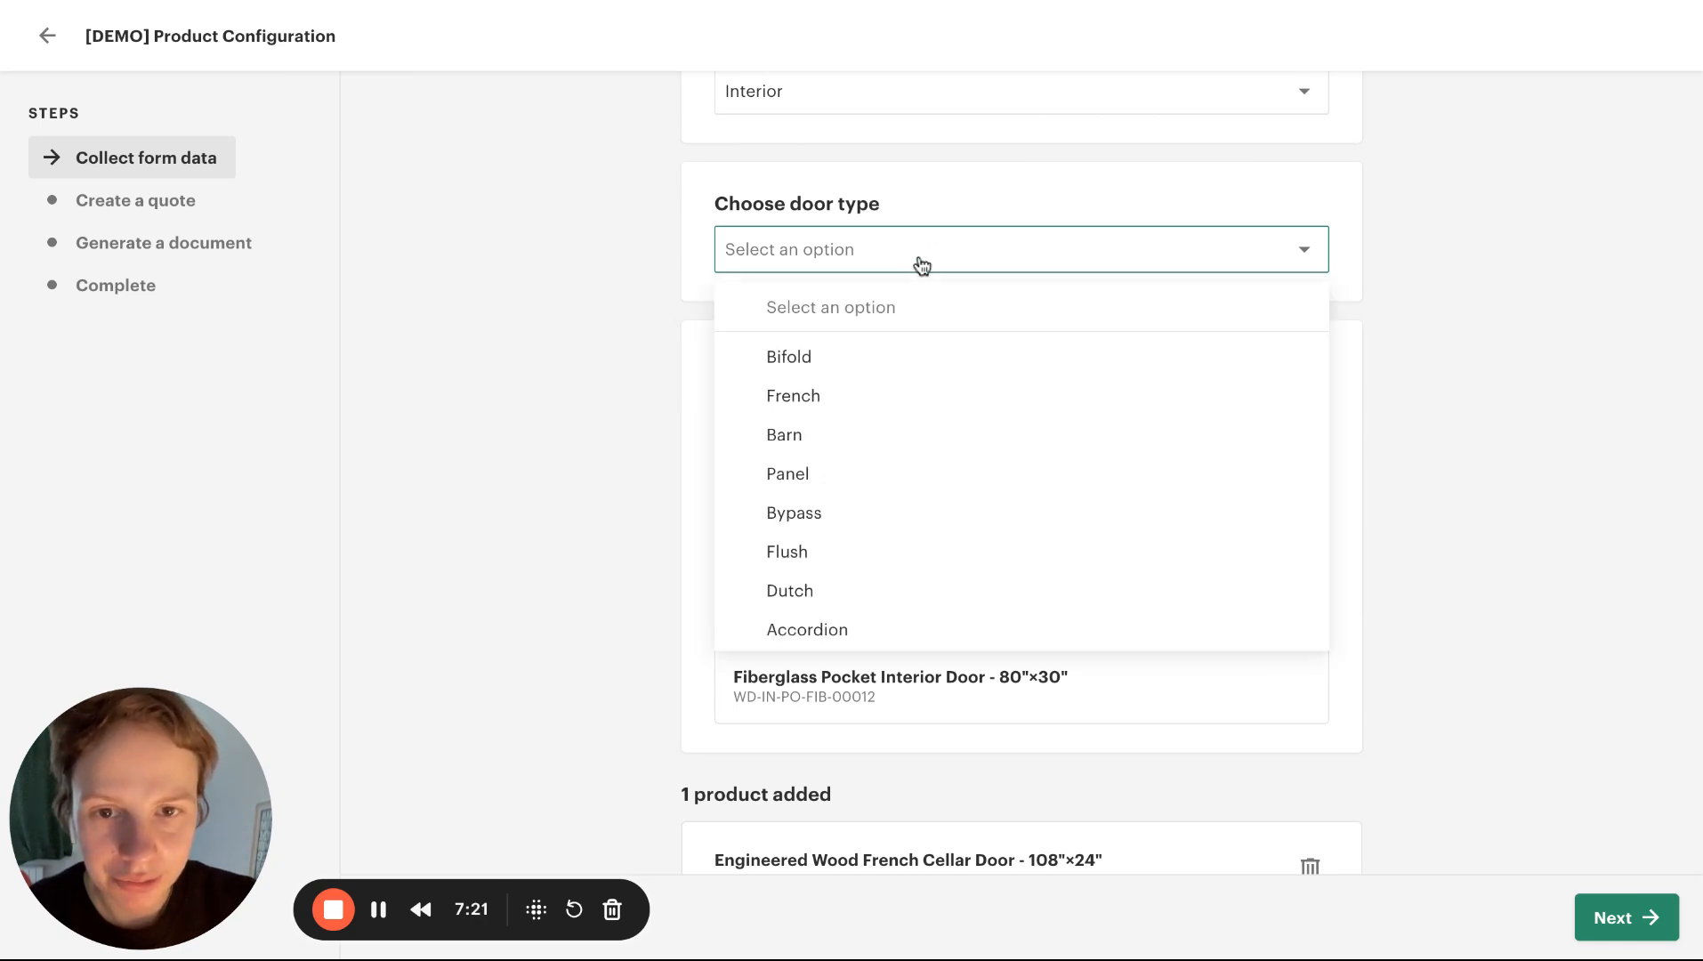
pyautogui.click(800, 522)
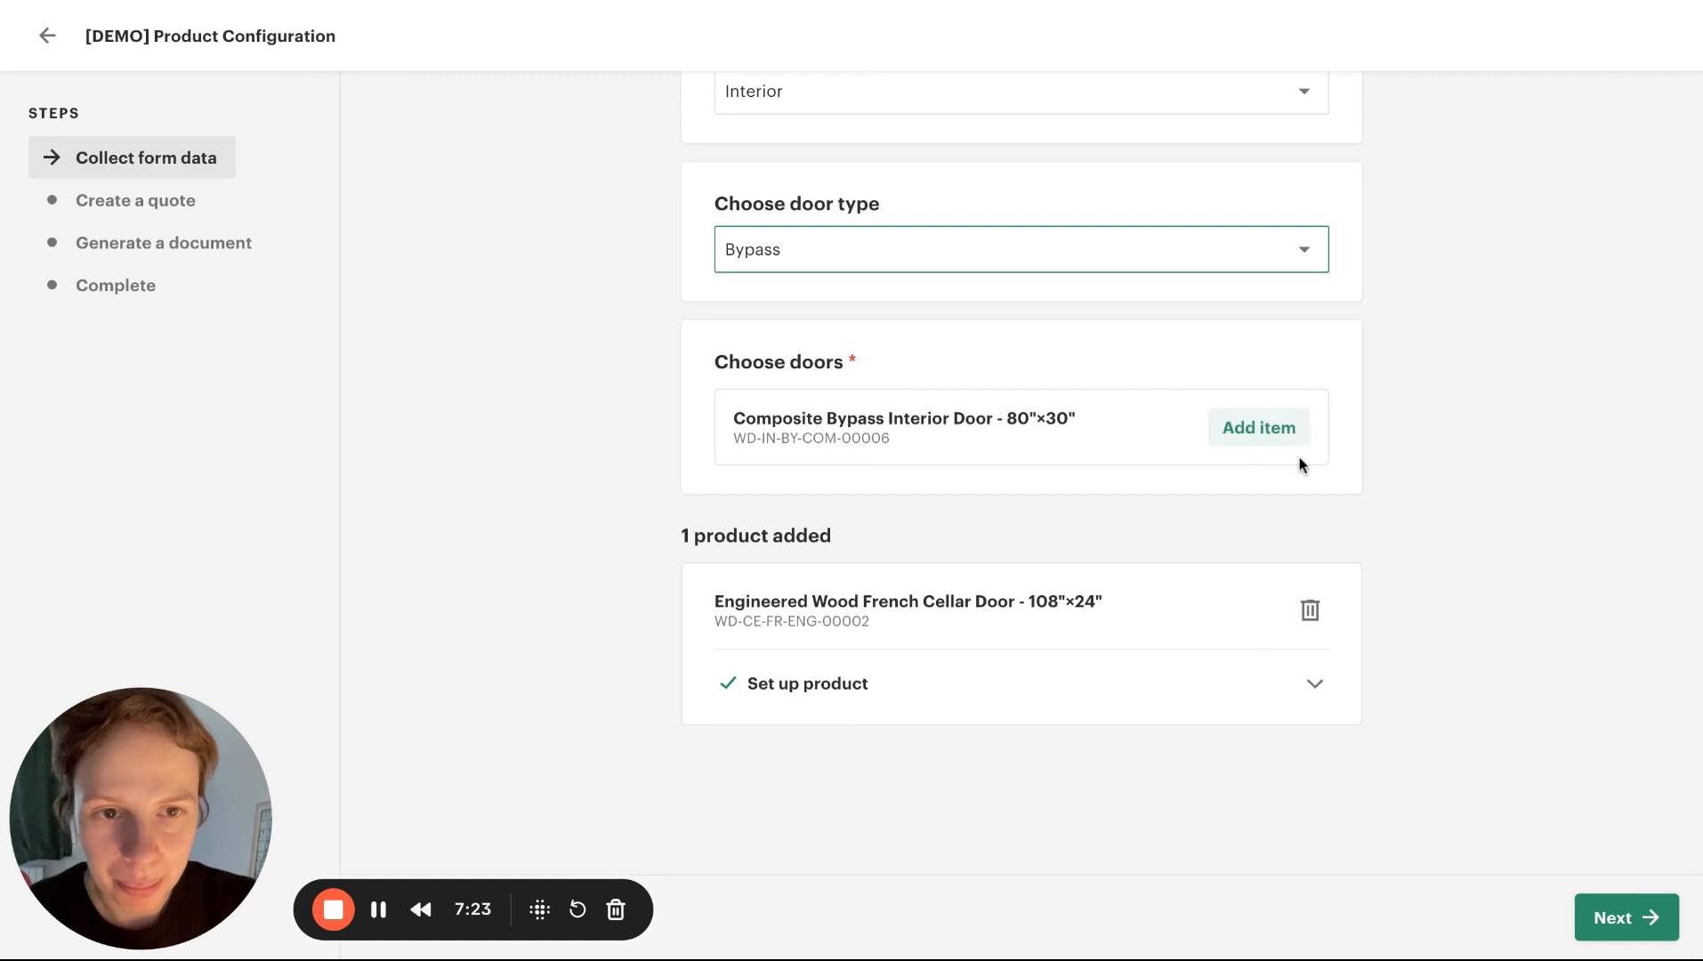
pyautogui.click(1278, 441)
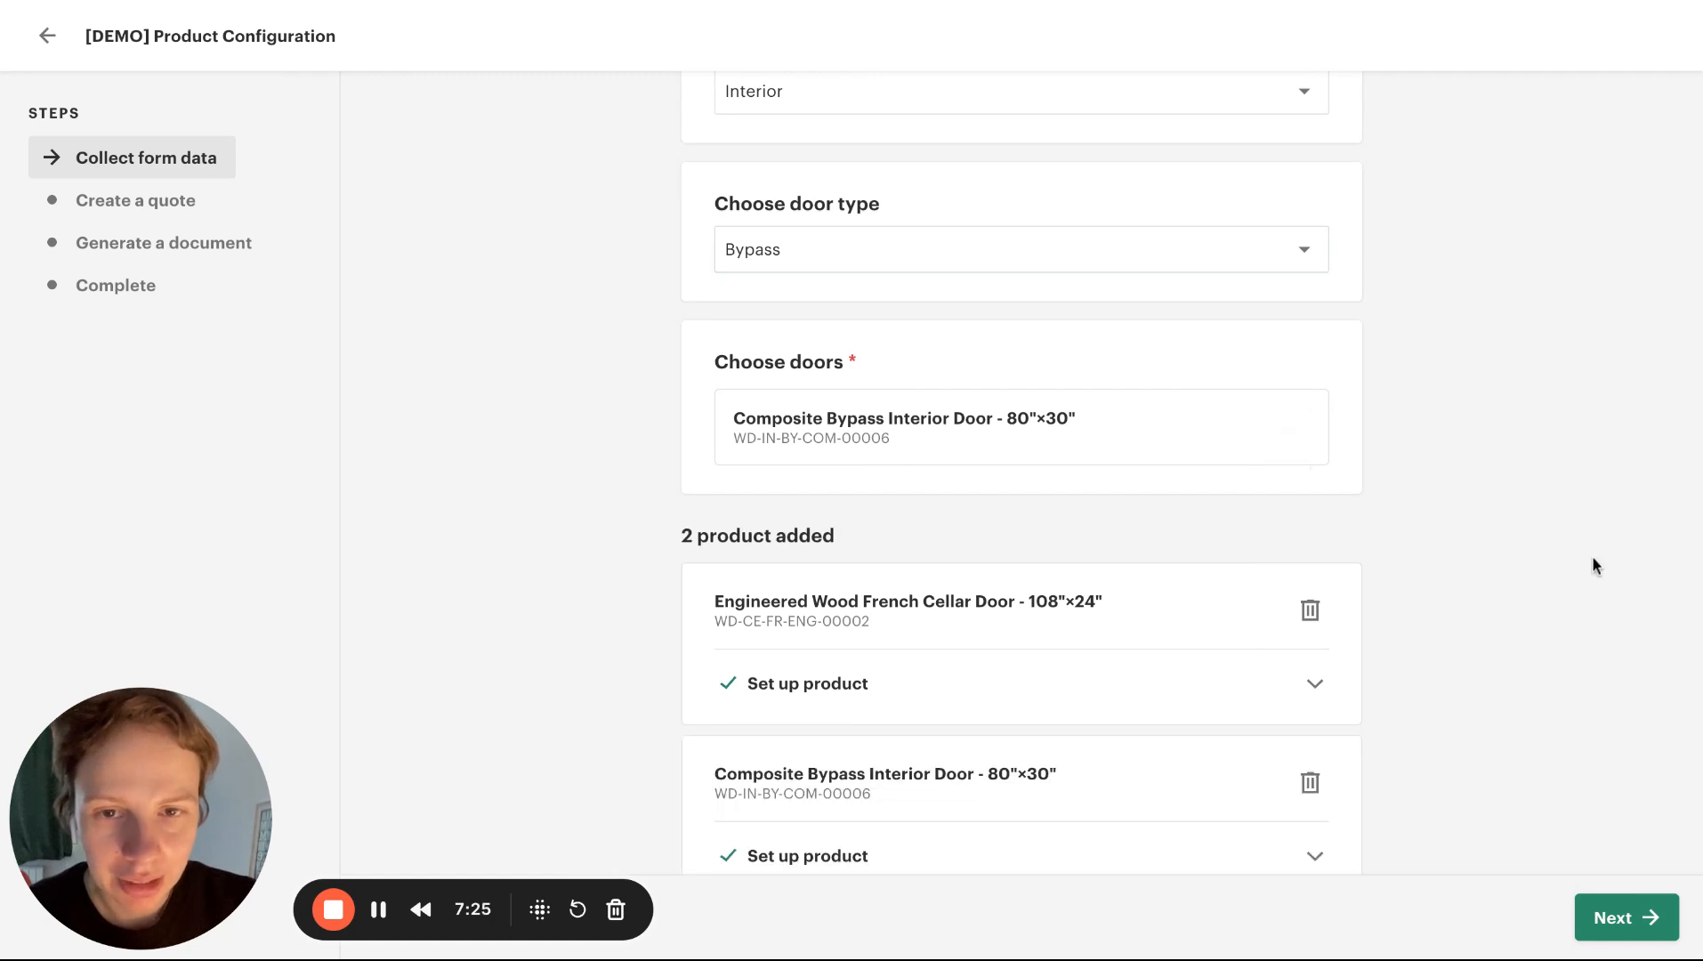
pyautogui.click(1108, 260)
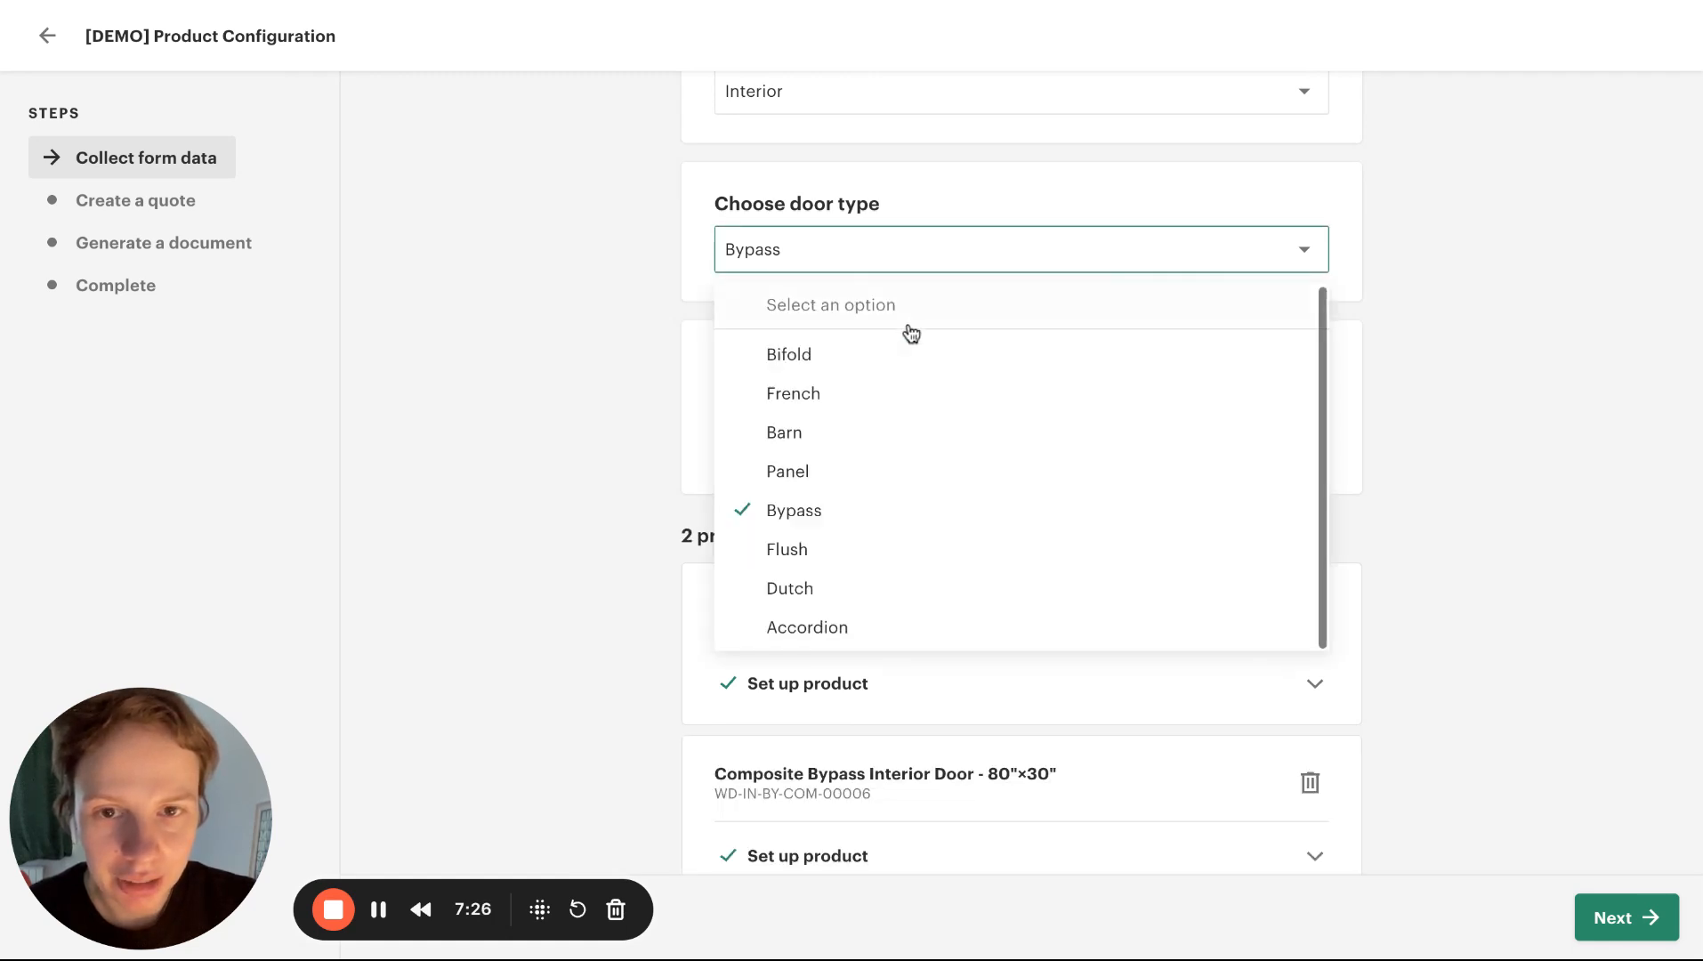
pyautogui.click(848, 403)
pyautogui.scroll(3, 898, 338)
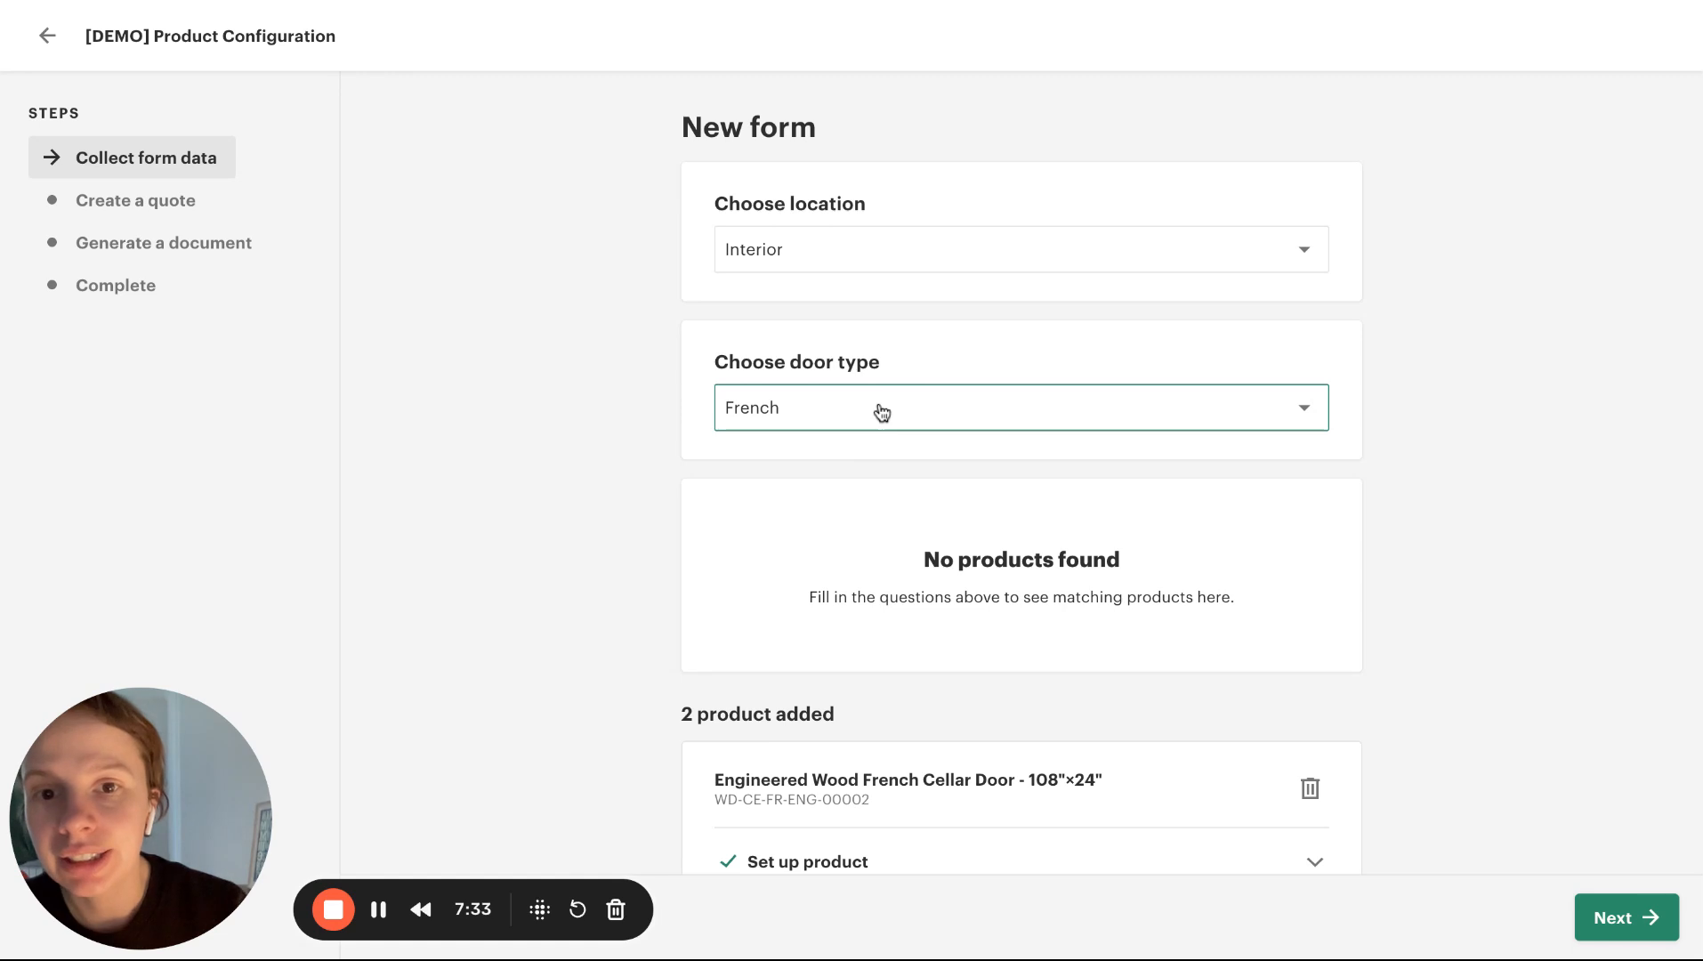
# Choose Bifold as the door type and add the Steel Bifold Interior Door
pyautogui.click(1021, 408)
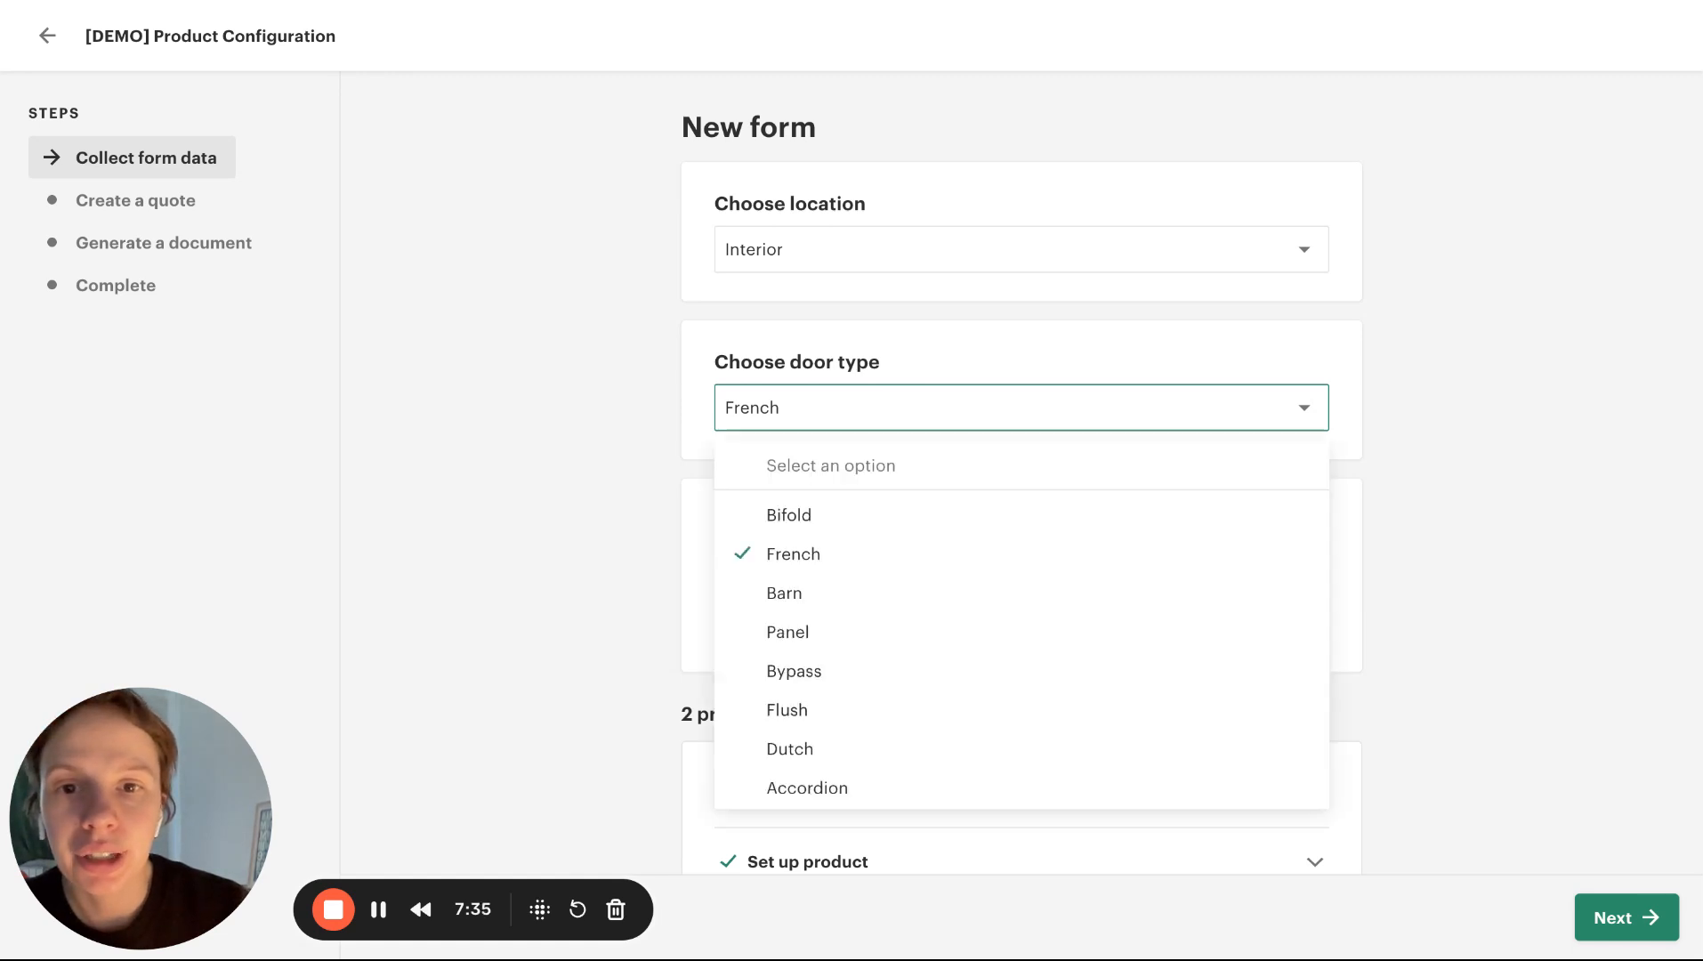
pyautogui.click(893, 516)
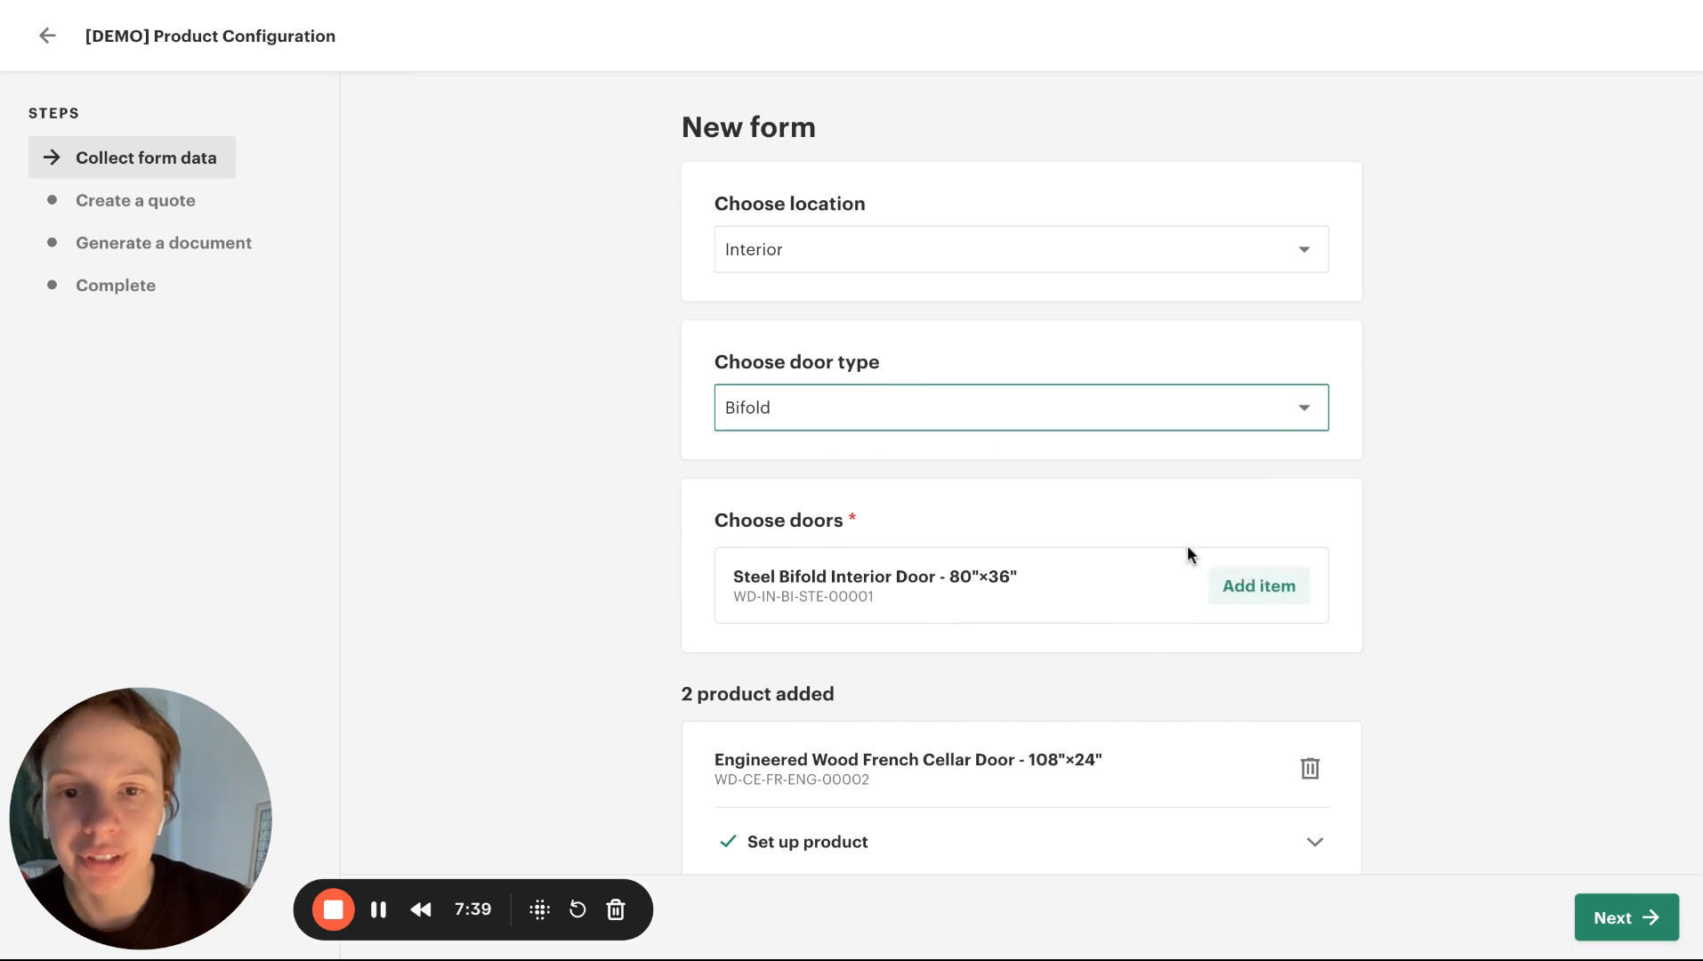
pyautogui.click(1290, 612)
# Set up the Engineered Wood French Cellar Door with length 10 and width 6
pyautogui.scroll(-5, 1517, 663)
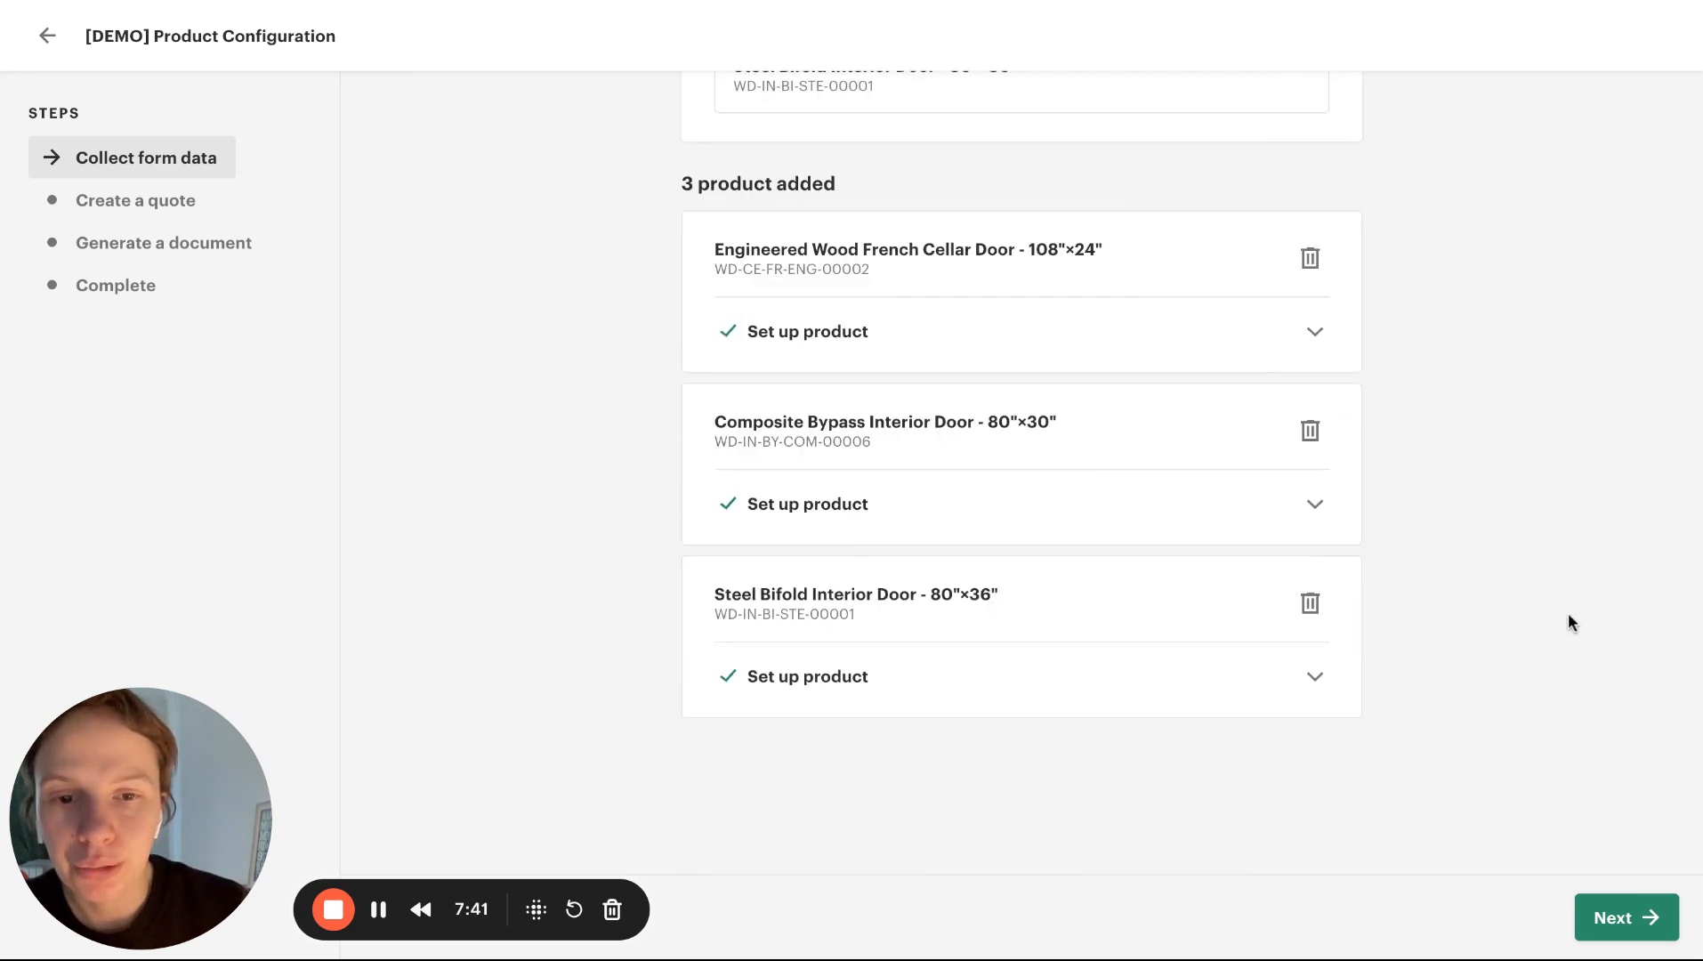
pyautogui.click(1315, 331)
pyautogui.scroll(-2, 916, 384)
pyautogui.click(846, 291)
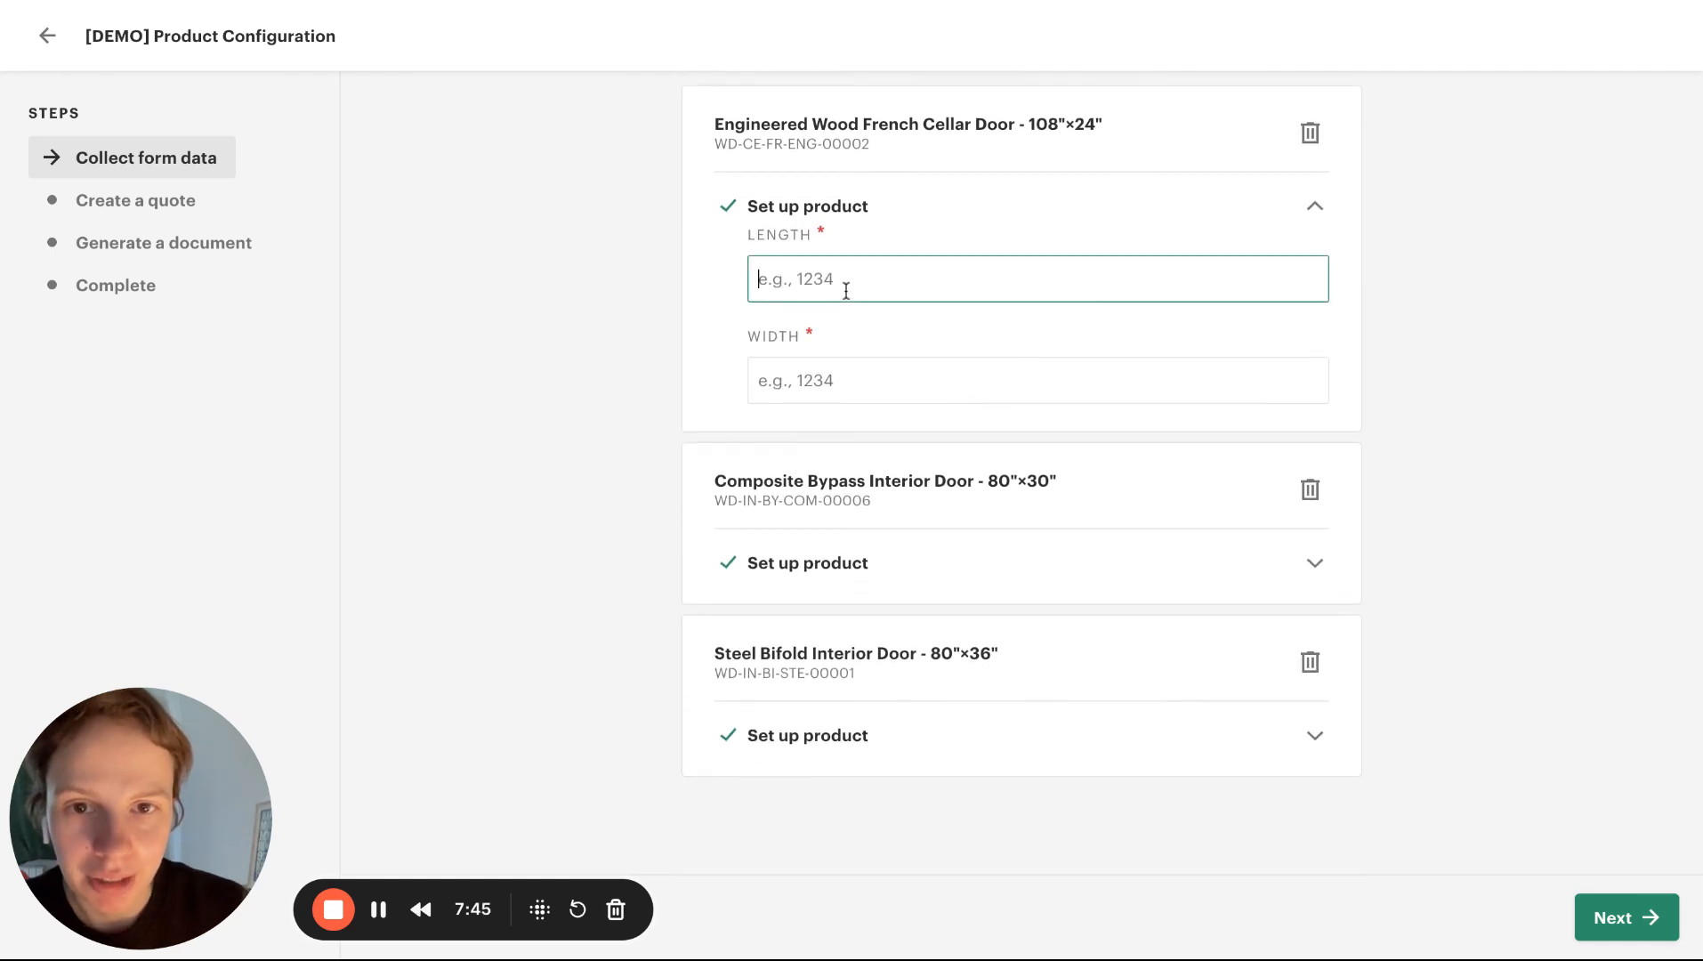
pyautogui.write('10')
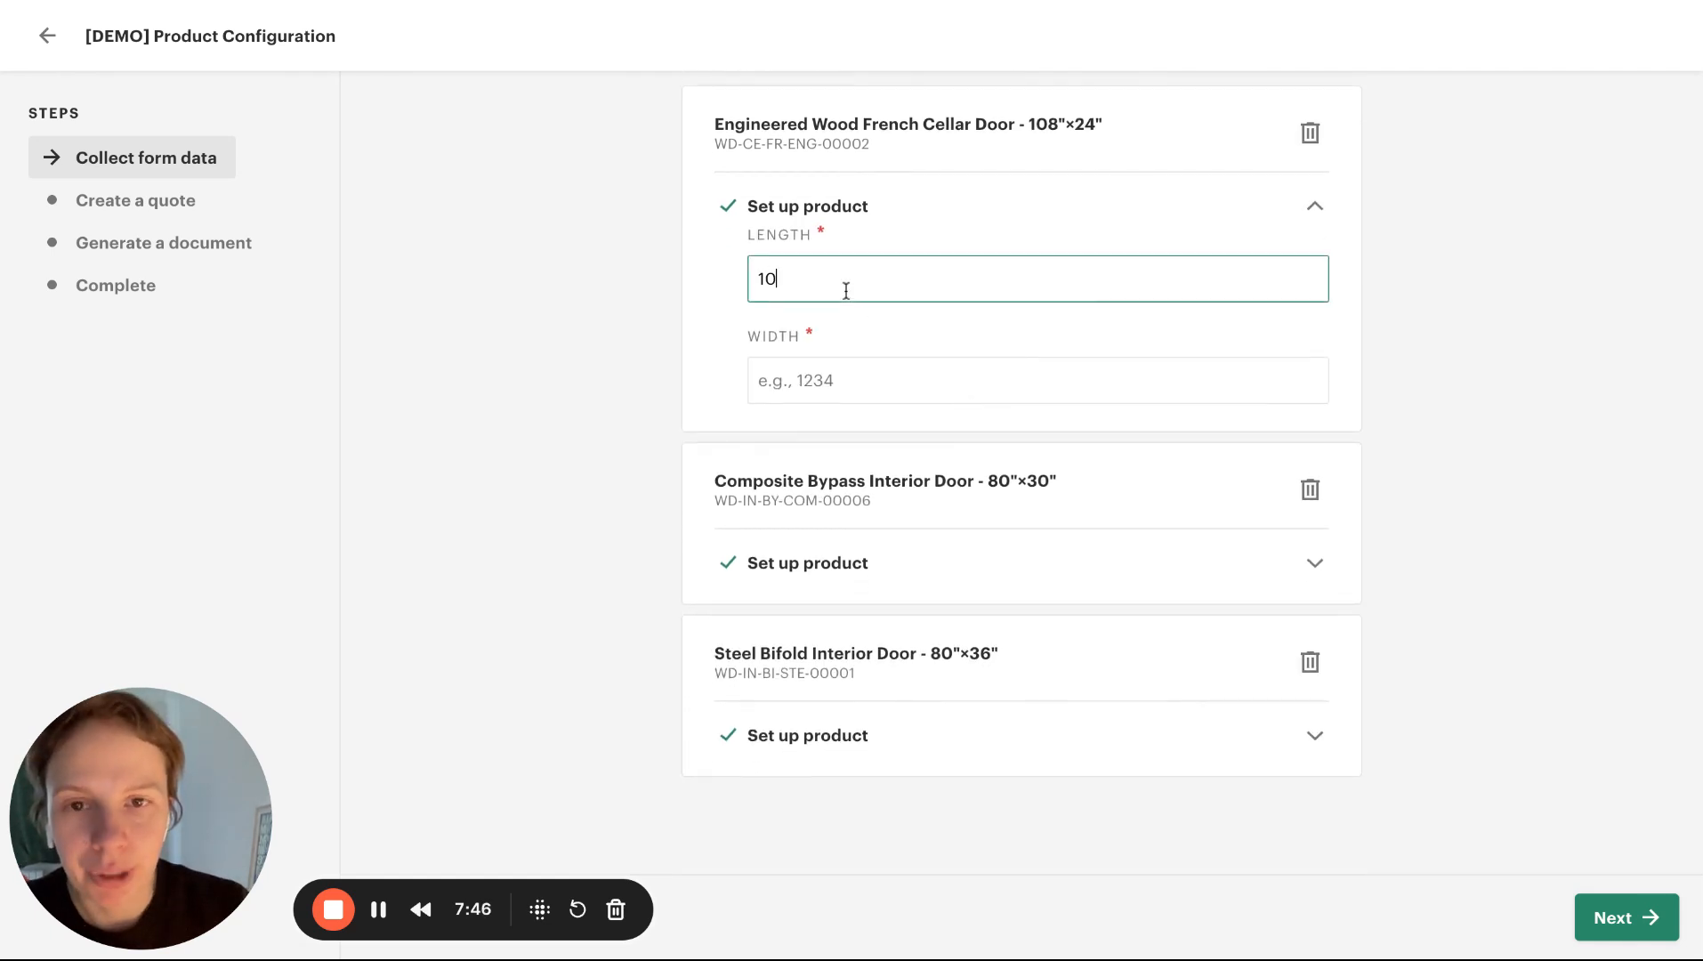
pyautogui.click(854, 377)
pyautogui.write('6')
# Set up the Composite Bypass Interior Door with length 45 and width 43
pyautogui.click(856, 566)
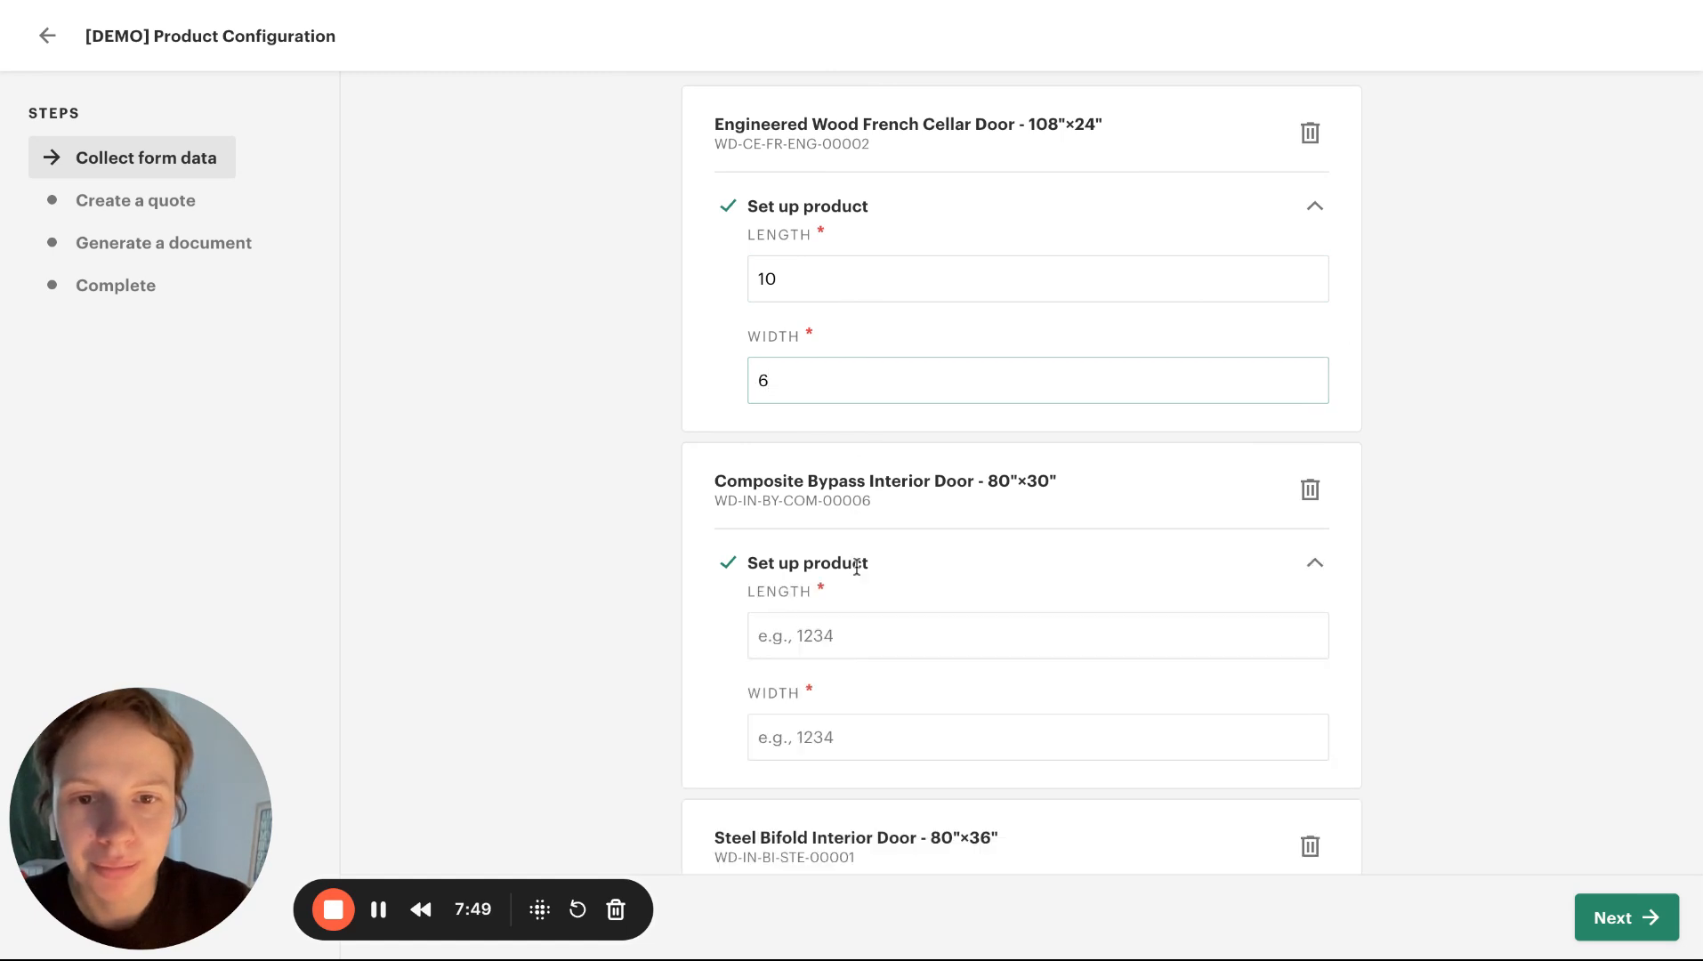
pyautogui.click(789, 641)
pyautogui.write('45')
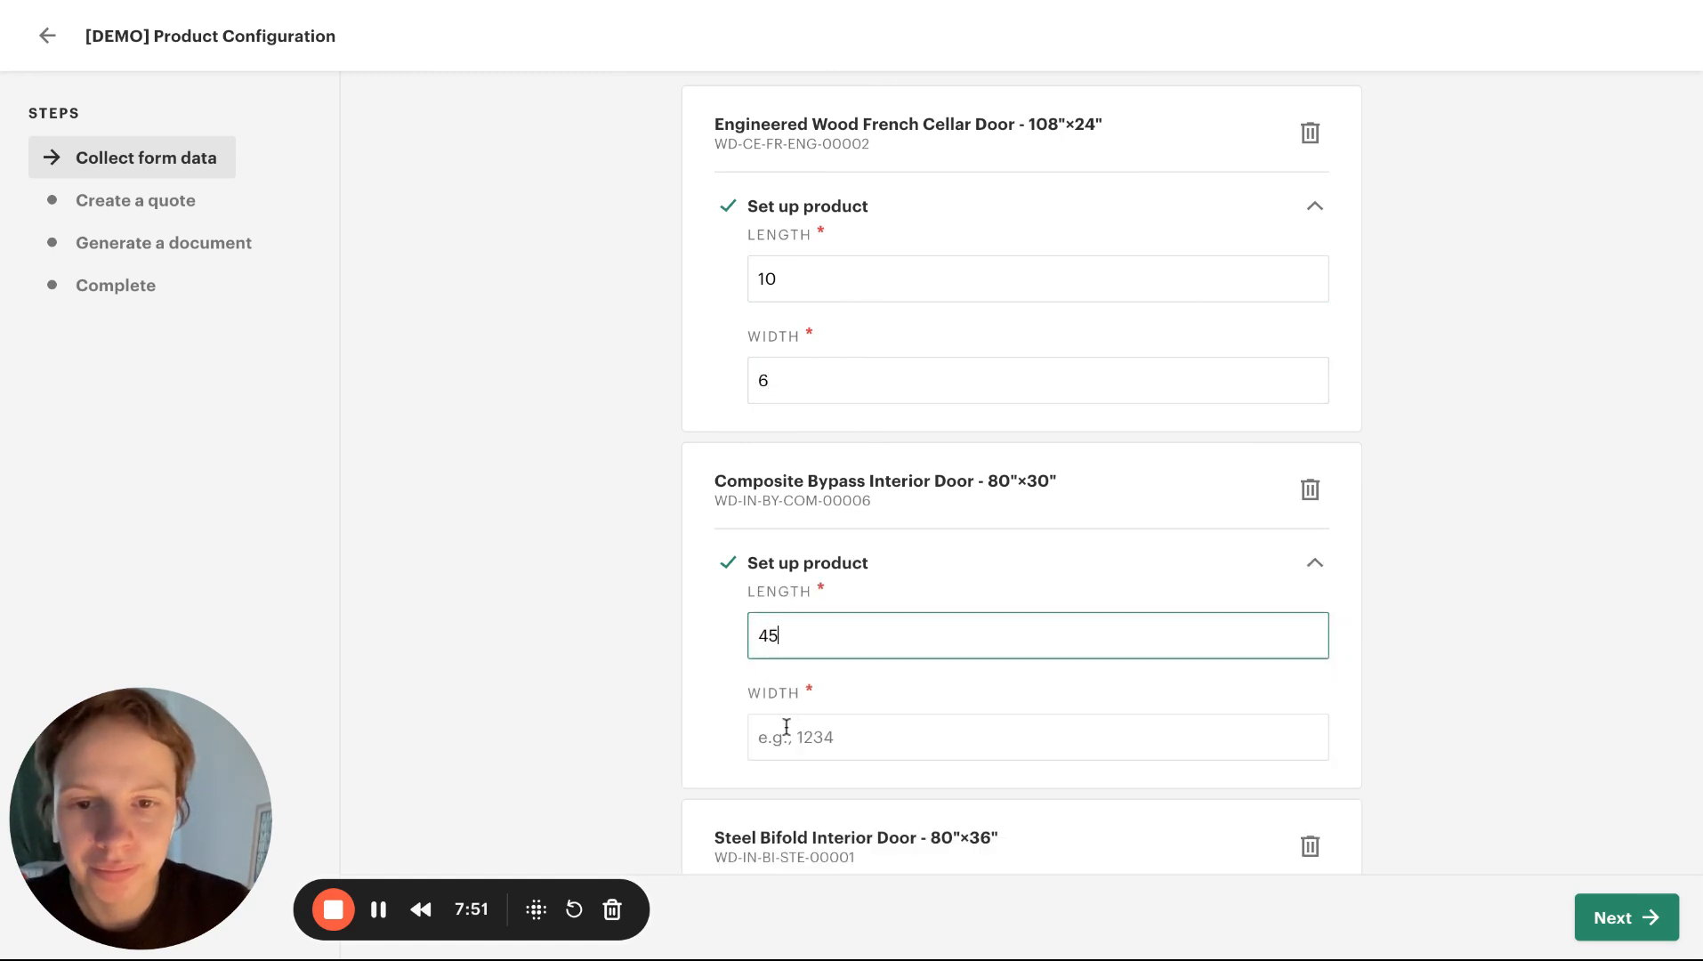
pyautogui.click(783, 739)
pyautogui.write('45')
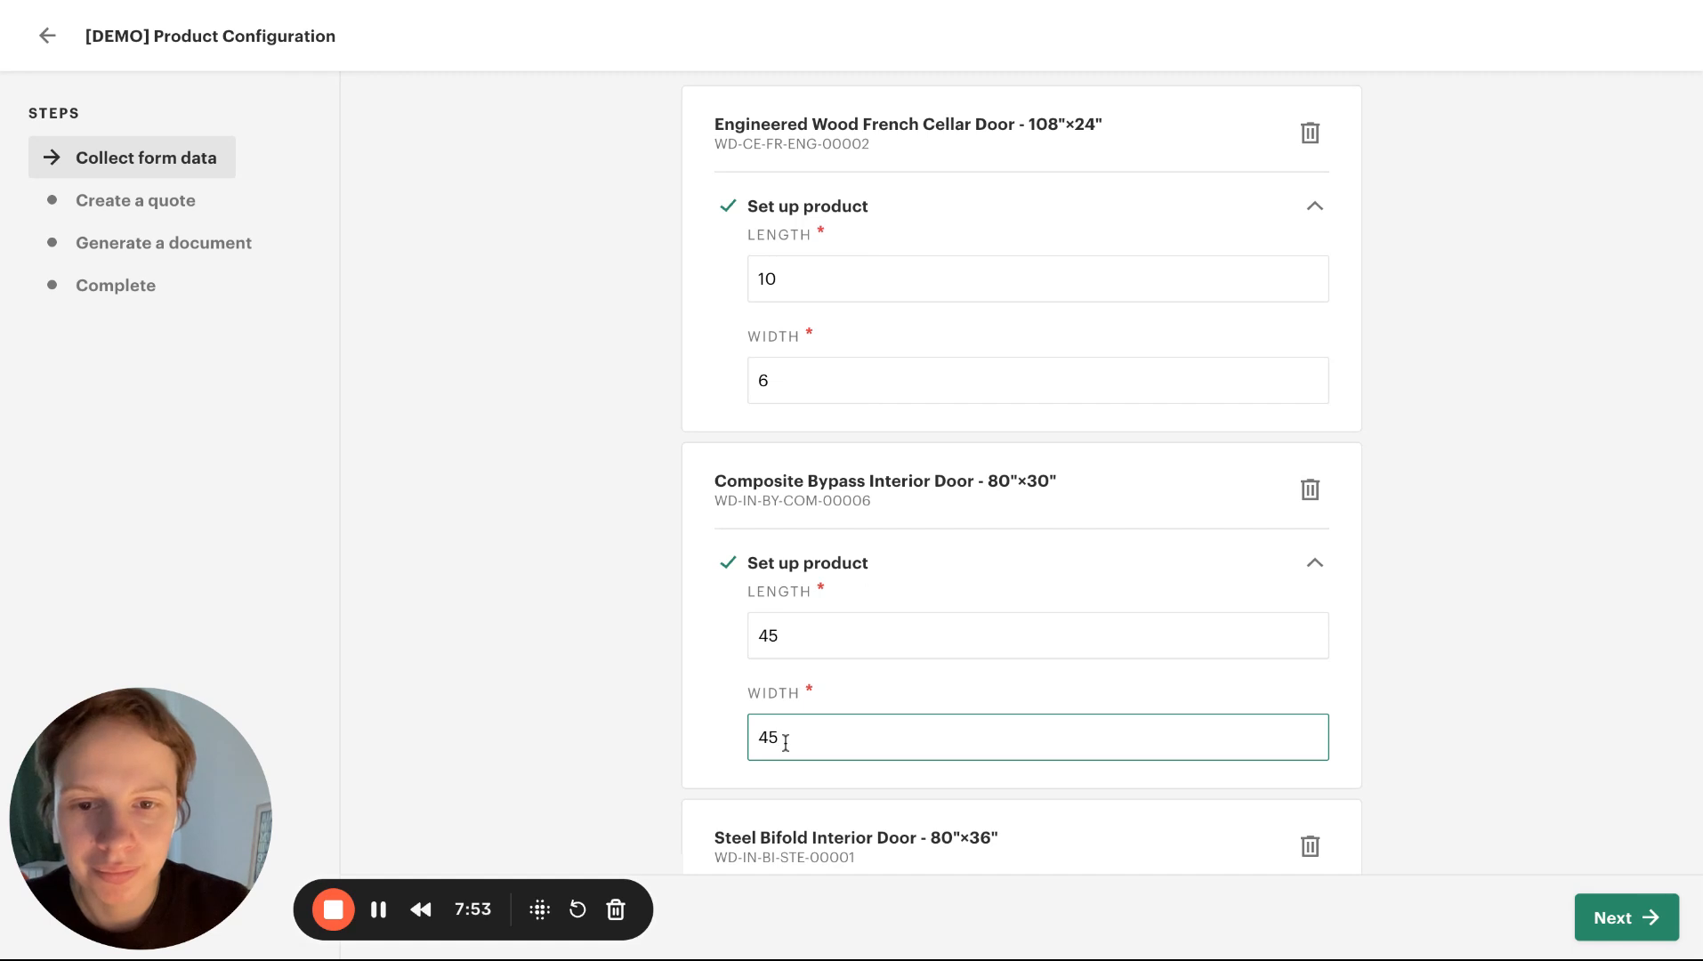
pyautogui.press('BackSpace')
pyautogui.write('3')
# Set up the Steel Bifold Interior Door with length 20 and width 22
pyautogui.click(814, 685)
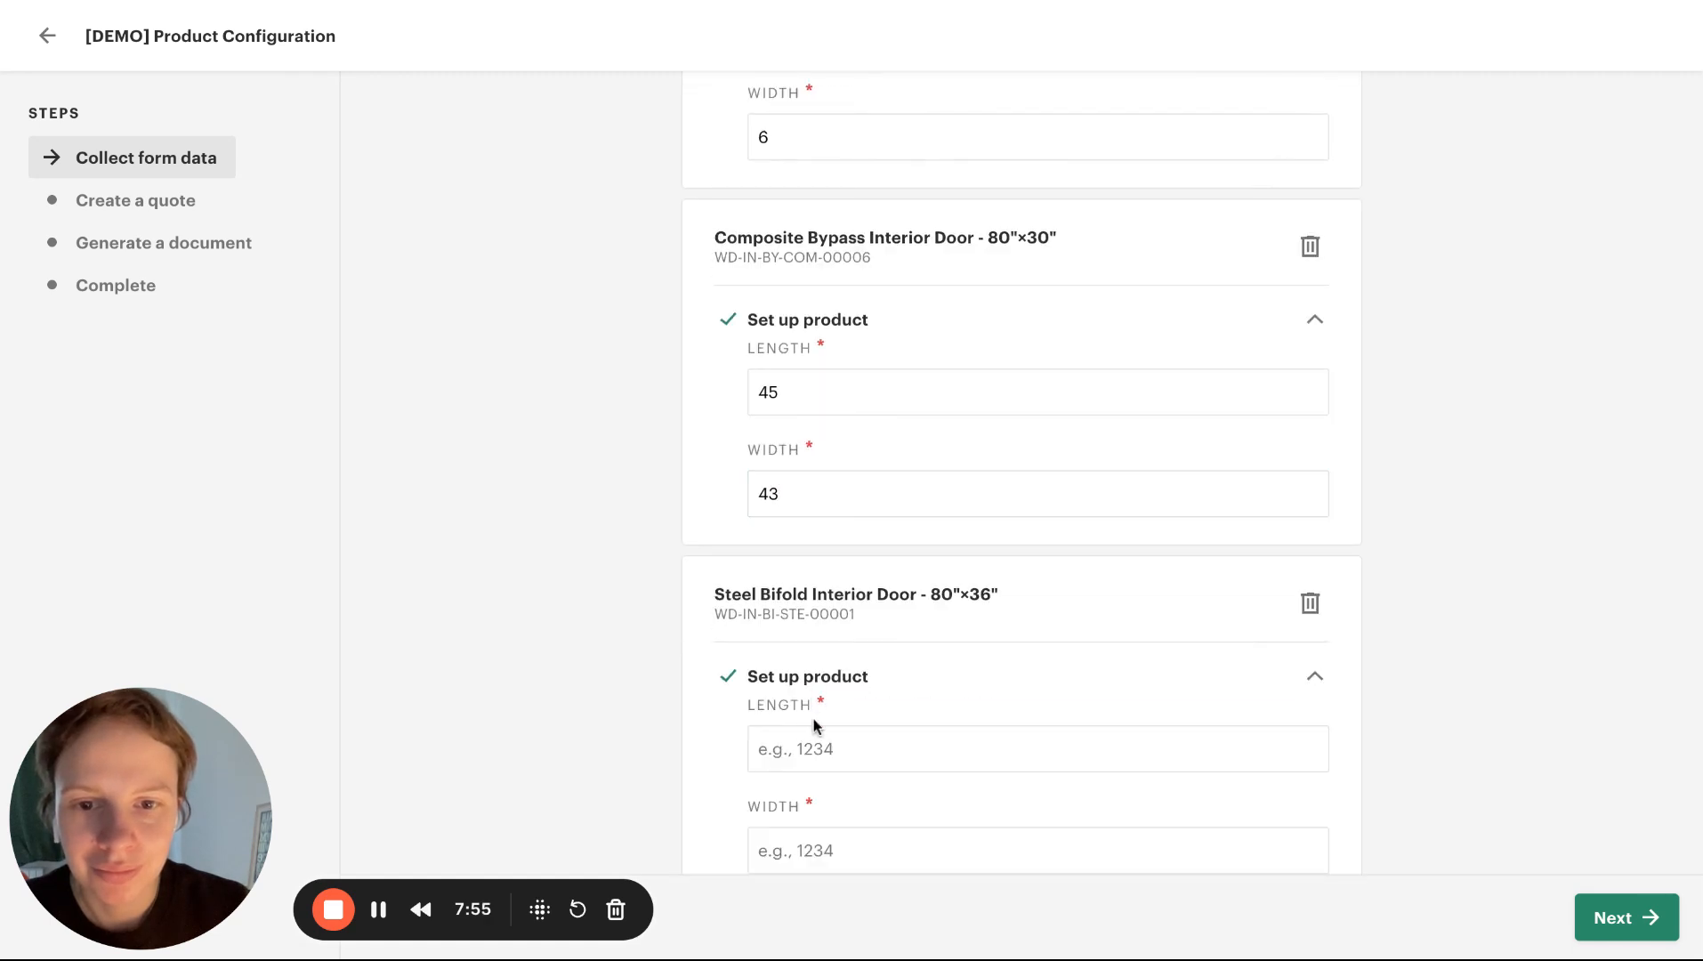
pyautogui.click(837, 755)
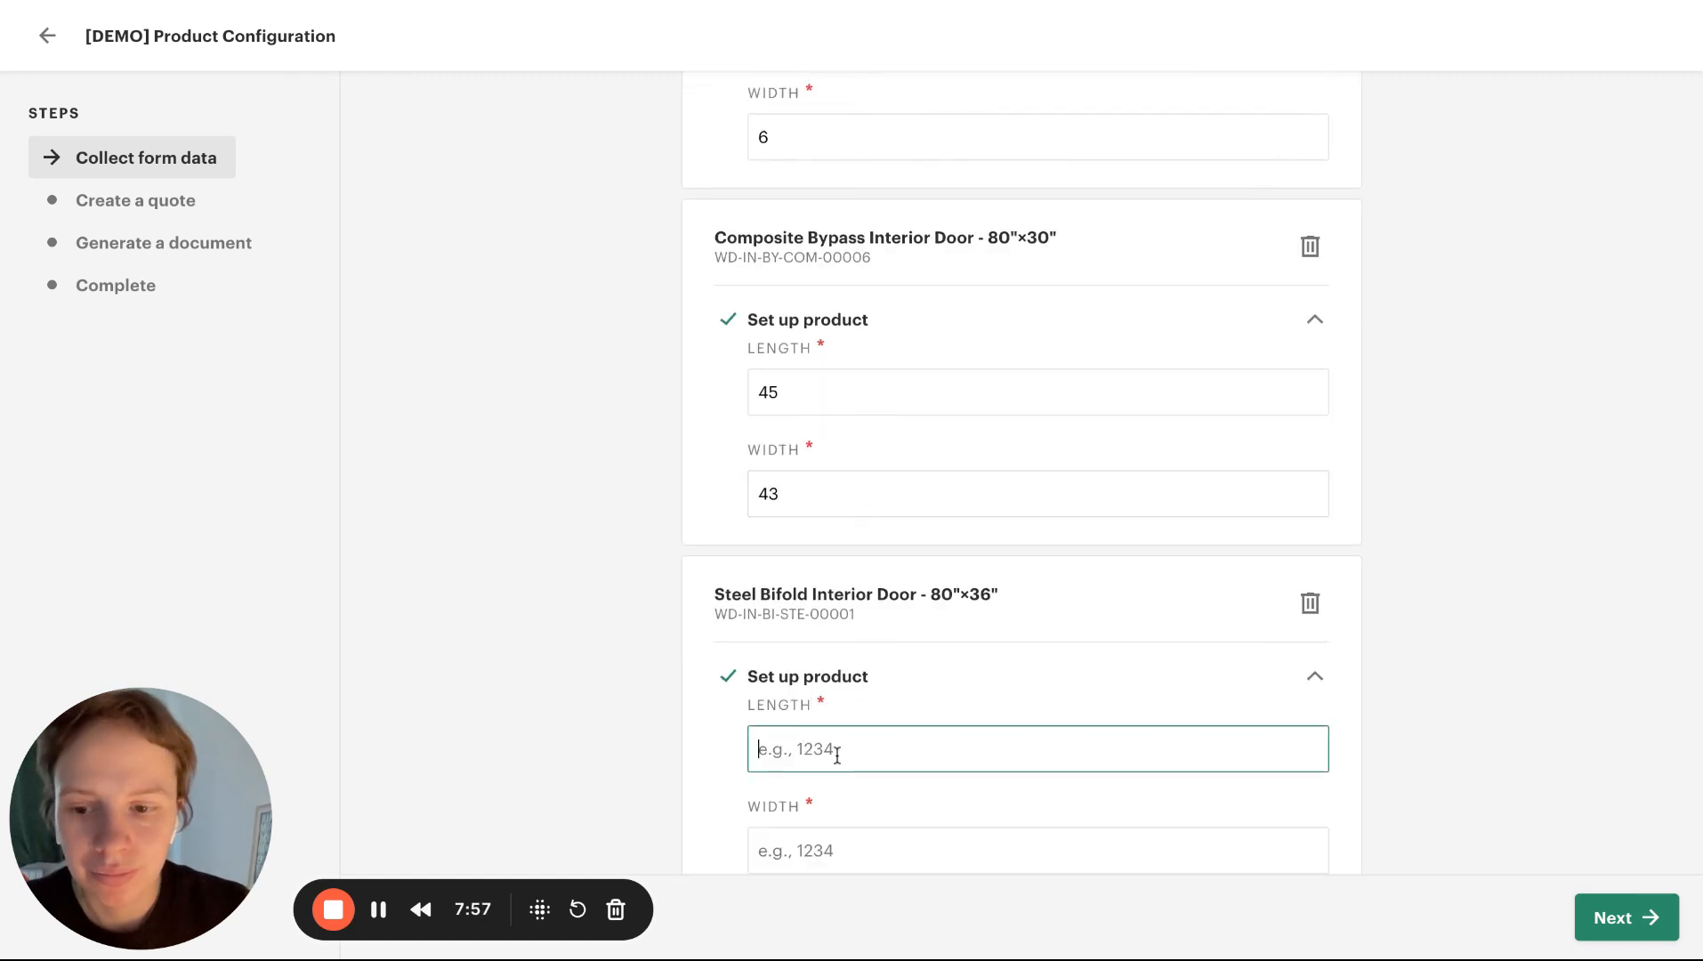
pyautogui.write('20')
pyautogui.click(827, 857)
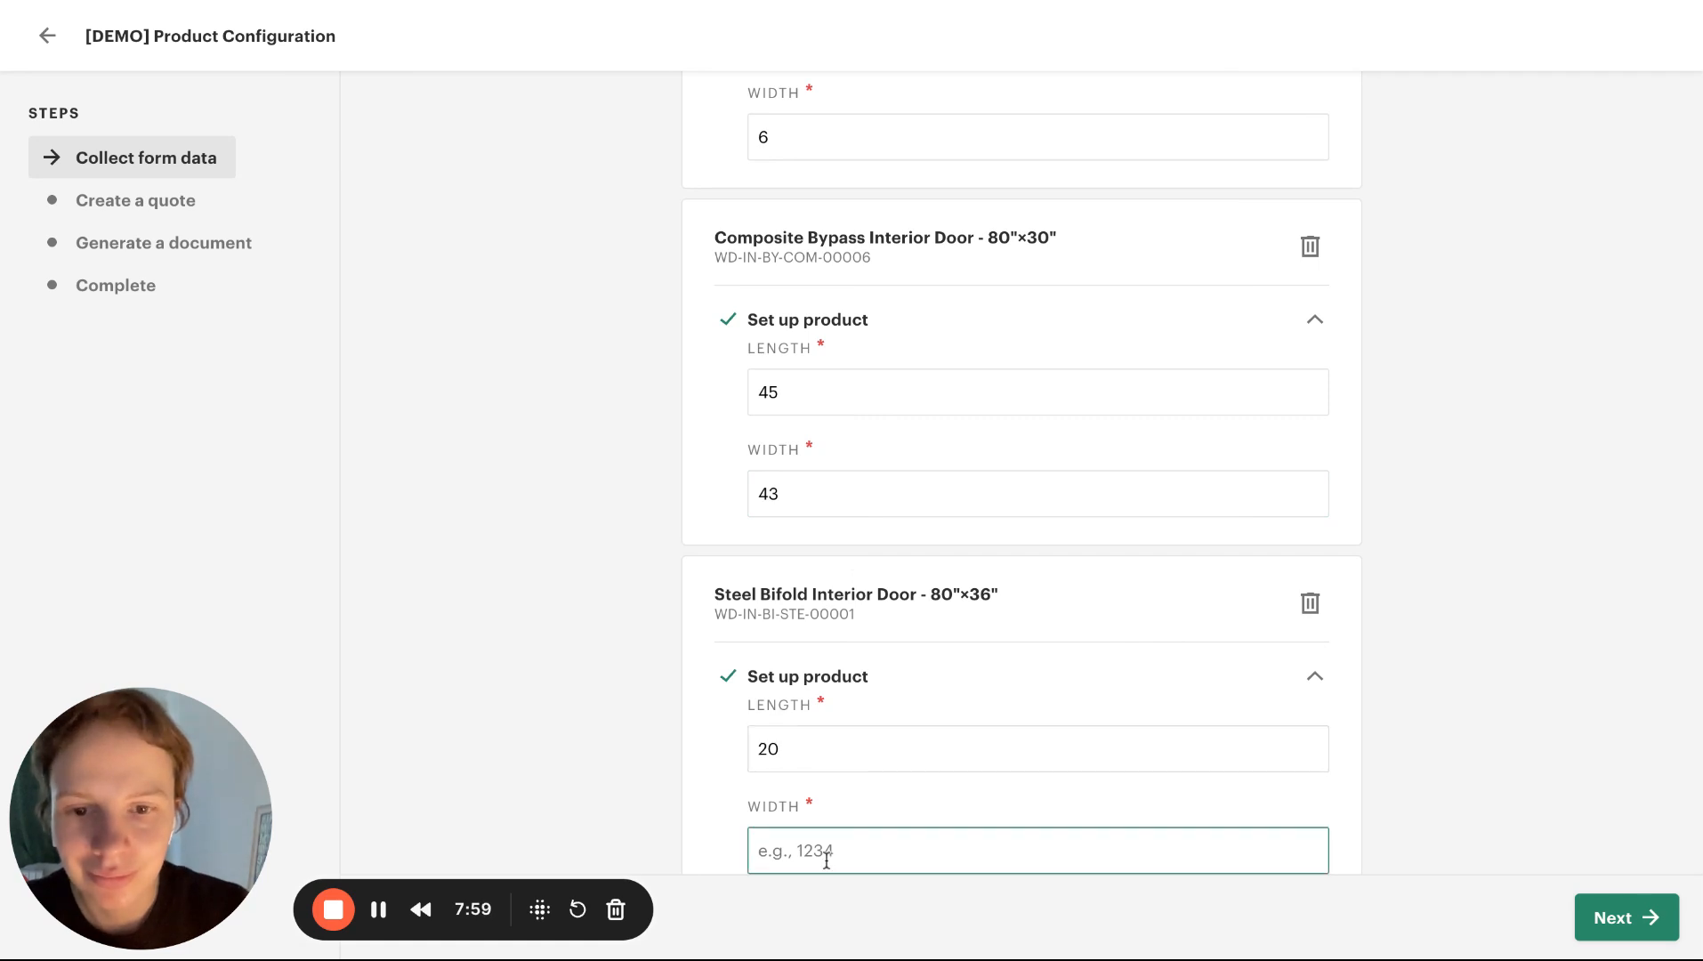
pyautogui.write('22')
# Advance to the Create a quote step and check the length, width and total of each door line
pyautogui.click(1625, 918)
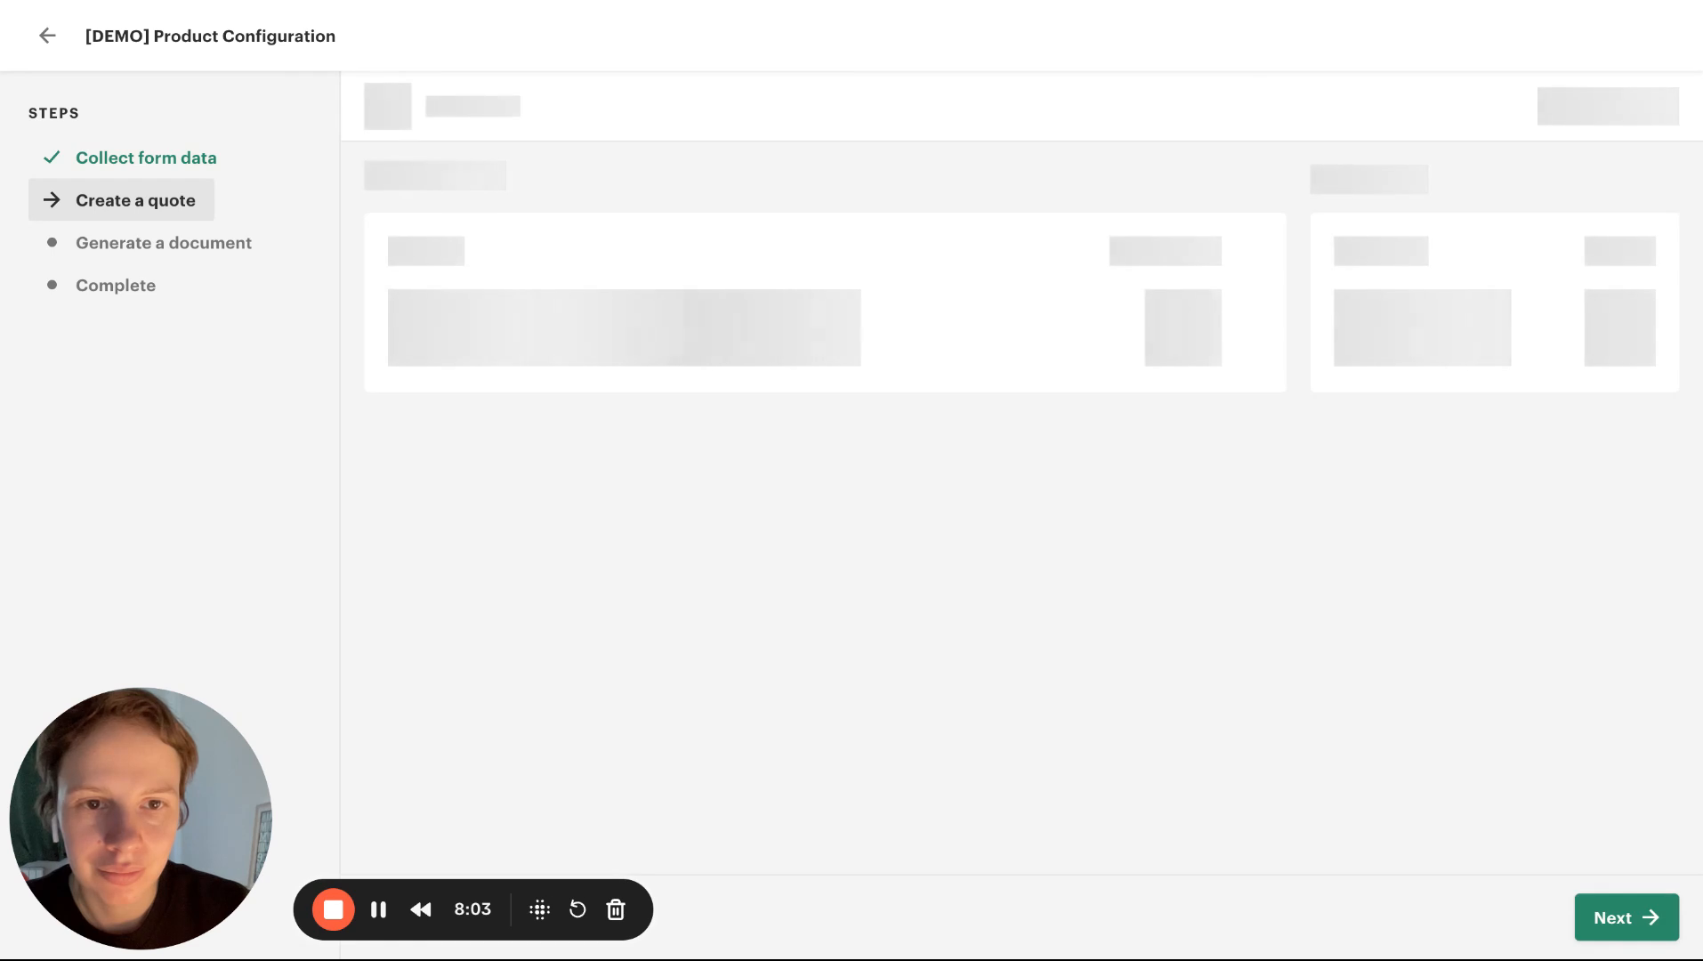
pyautogui.hscroll(5, 1068, 429)
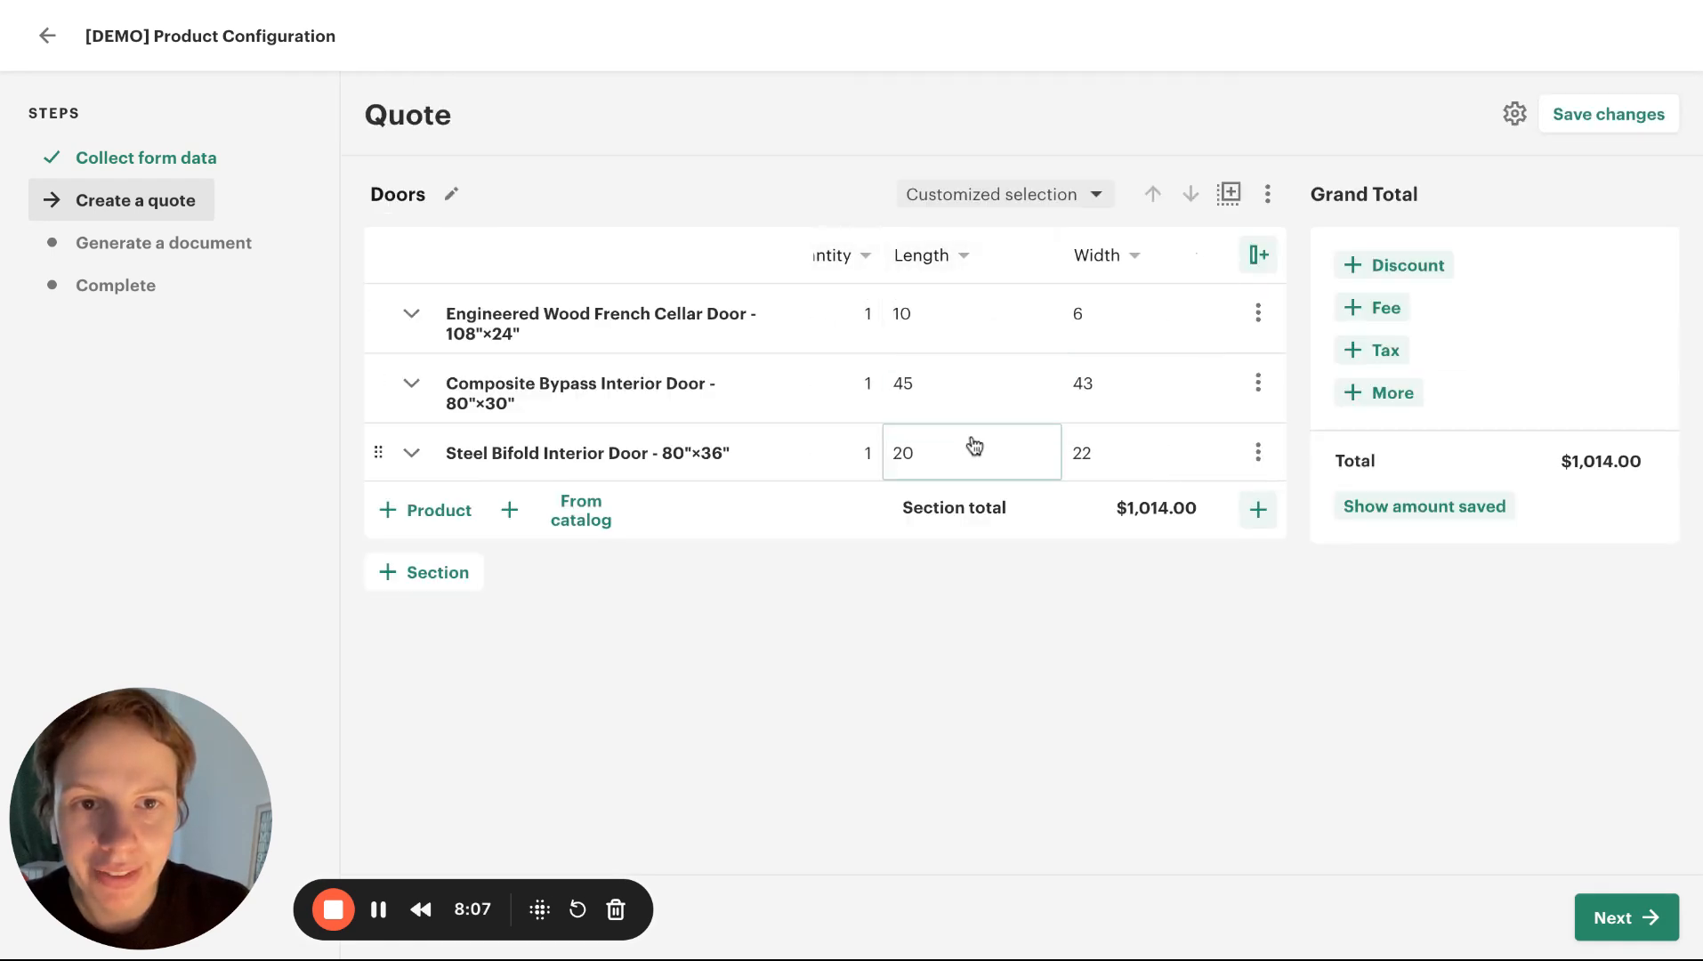
pyautogui.hscroll(3, 1103, 418)
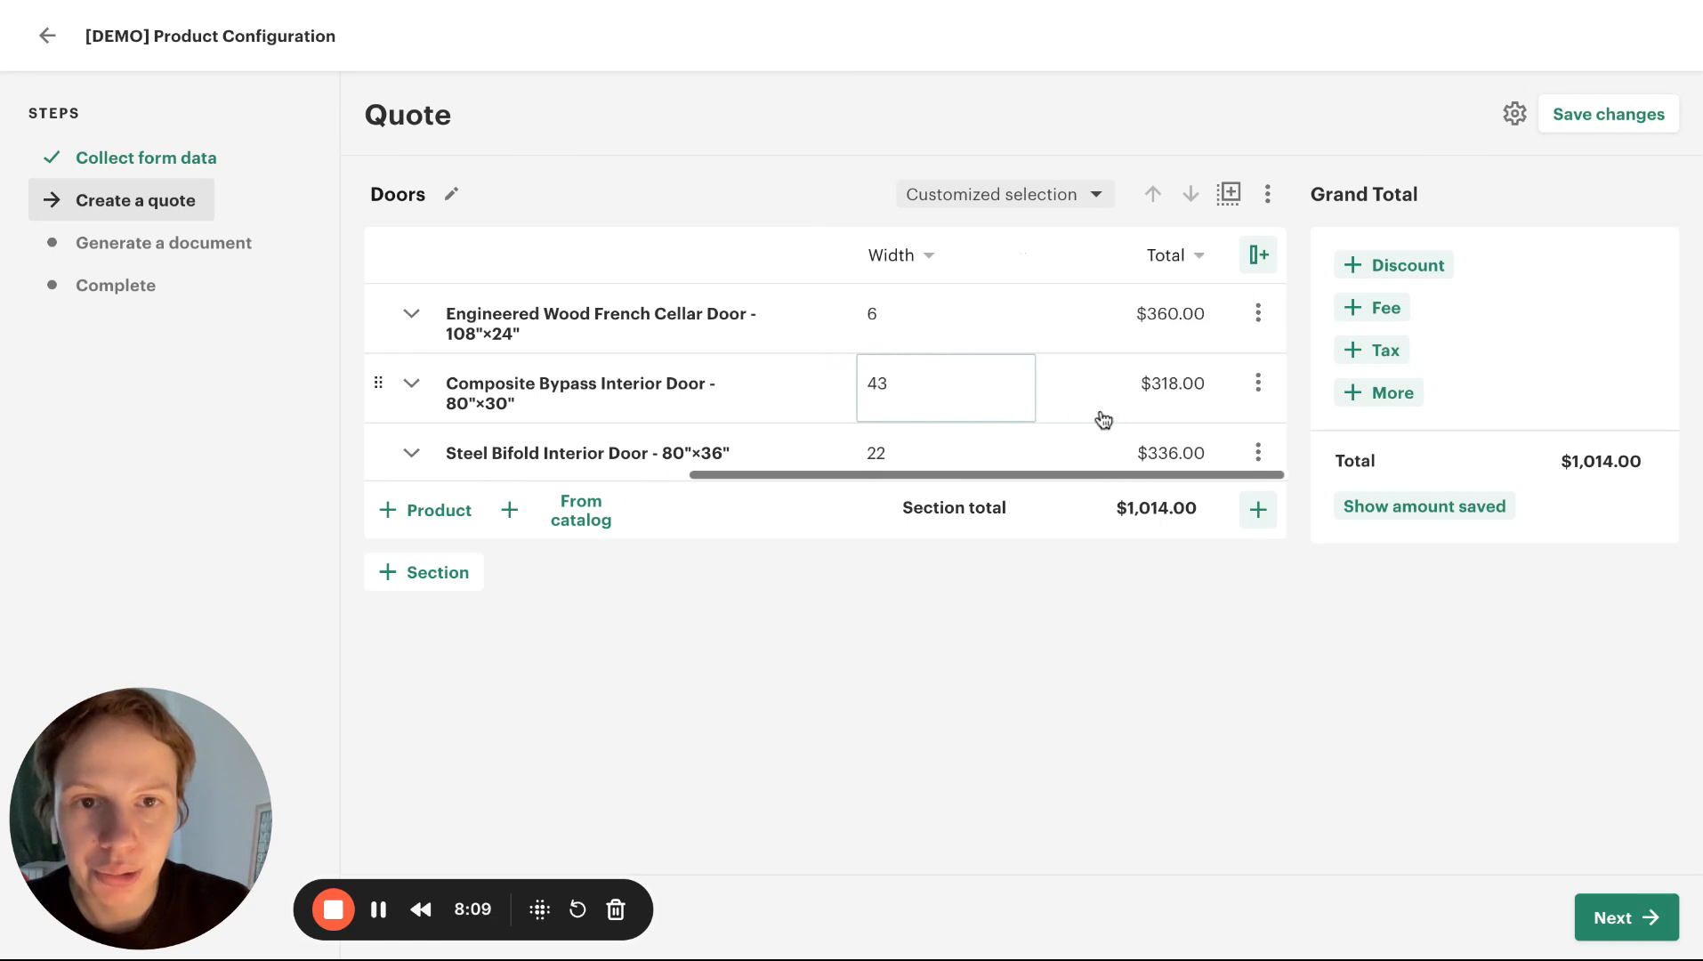
pyautogui.hscroll(-5, 1104, 419)
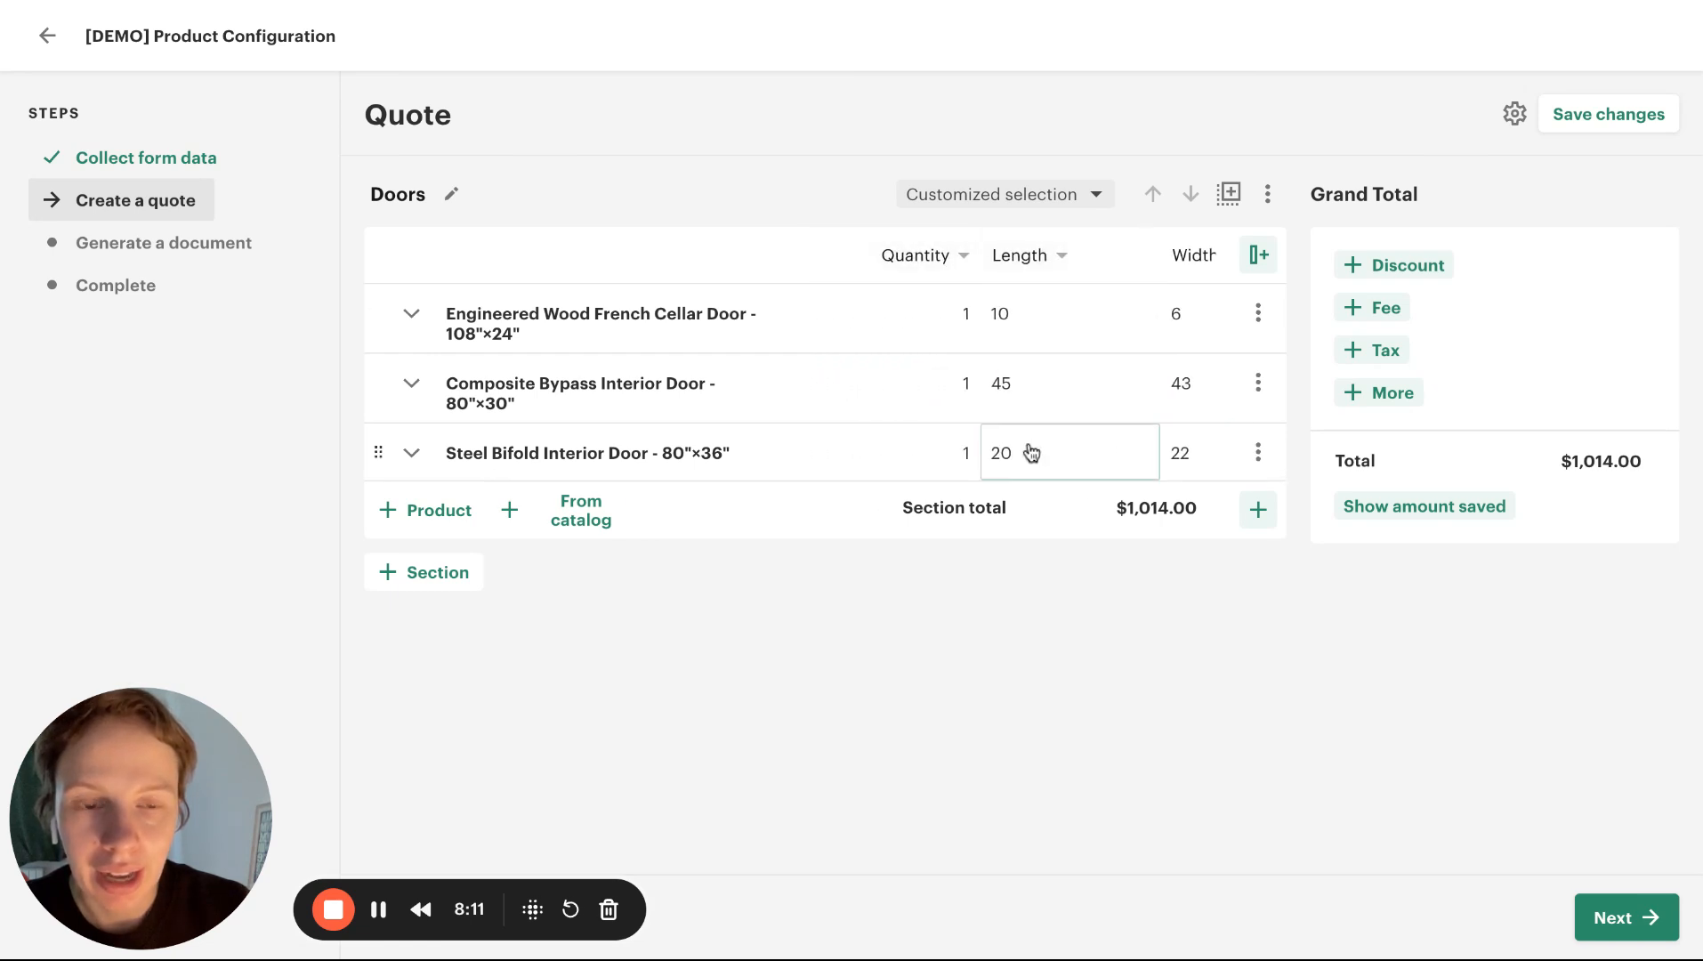
pyautogui.hscroll(2, 1058, 309)
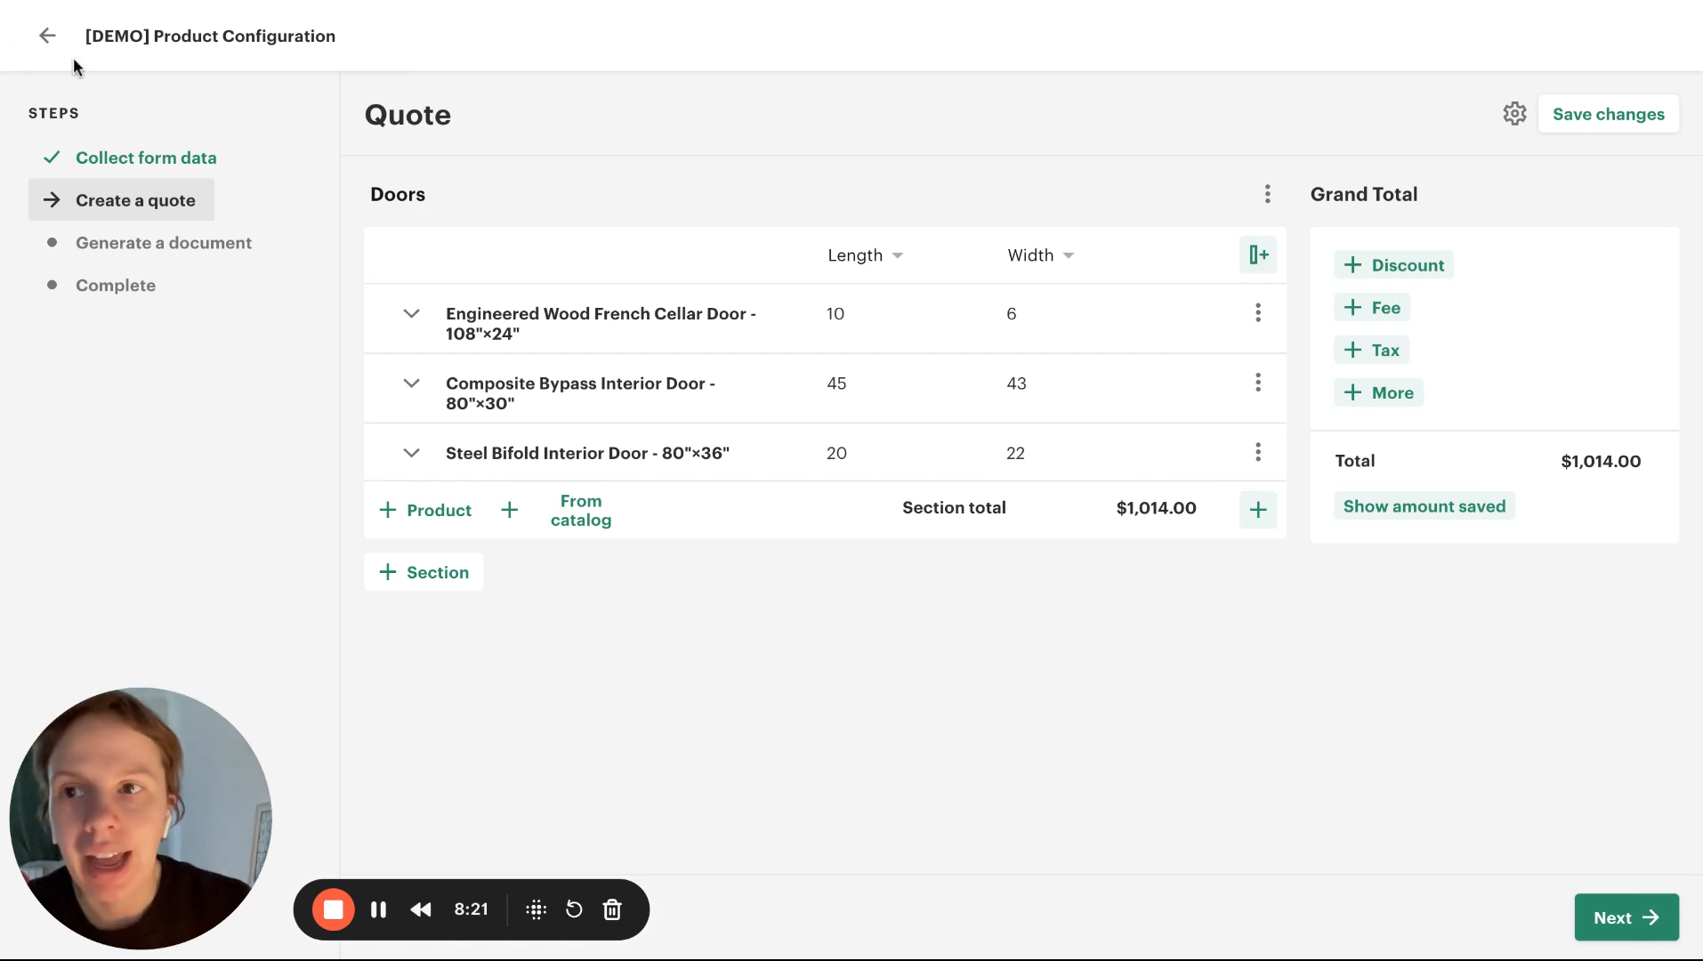
# Leave the test run and open the quote of the Create a quote step for editing
pyautogui.click(48, 37)
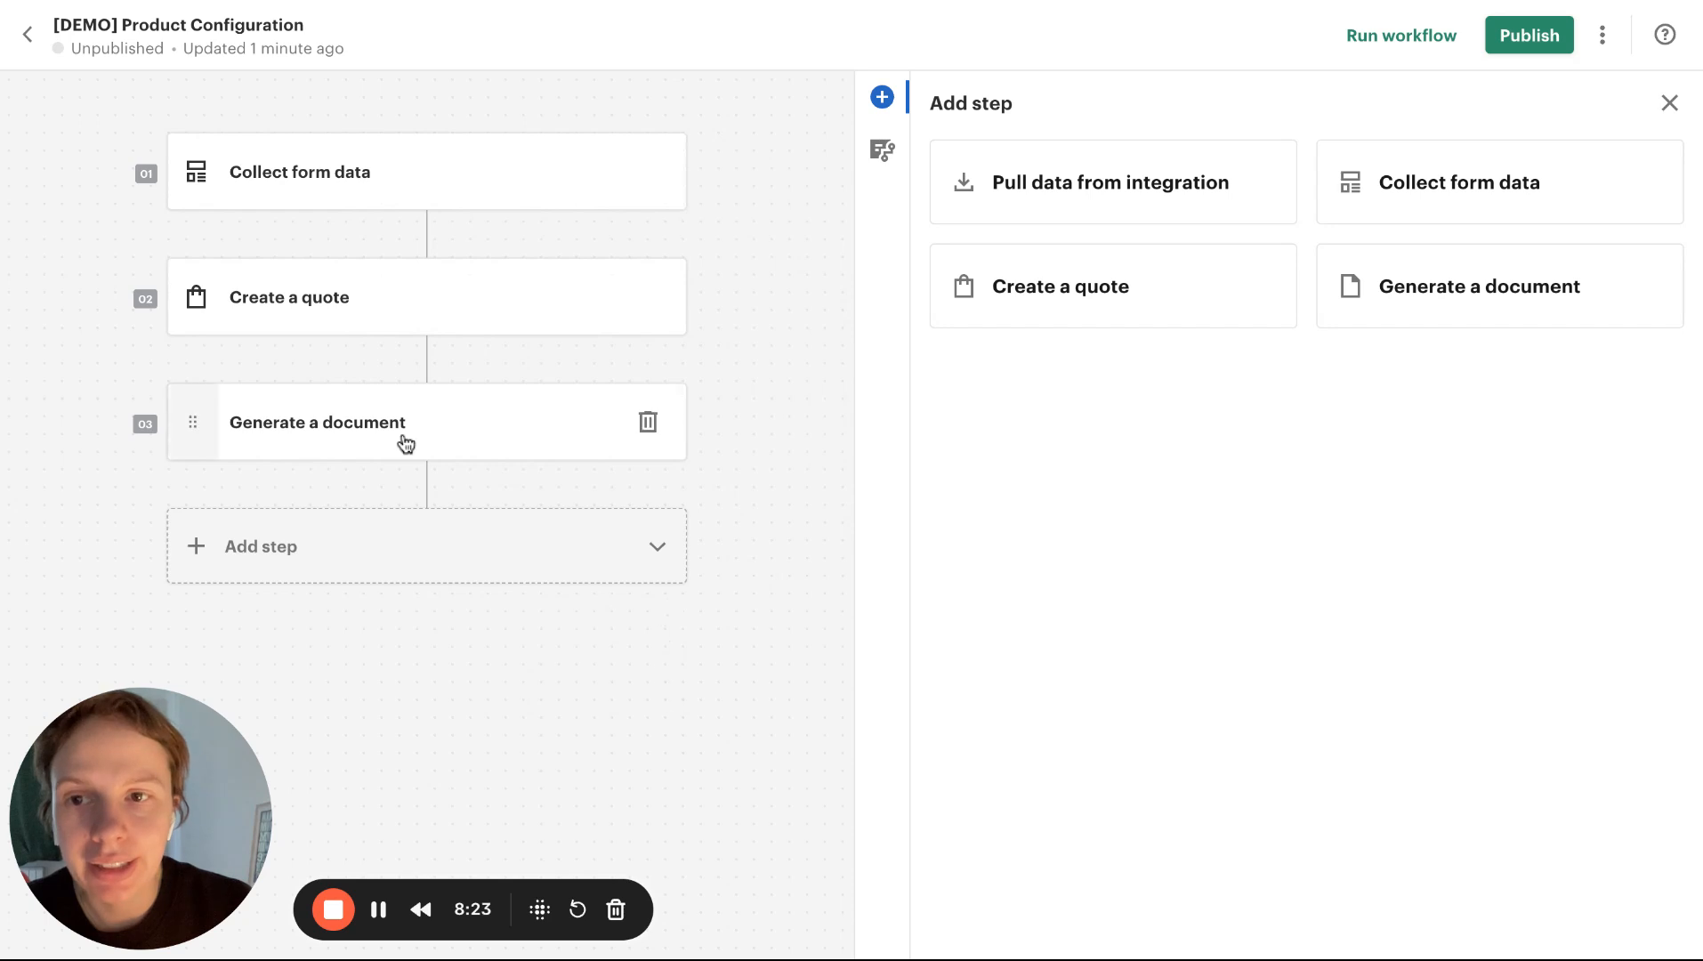
pyautogui.click(424, 313)
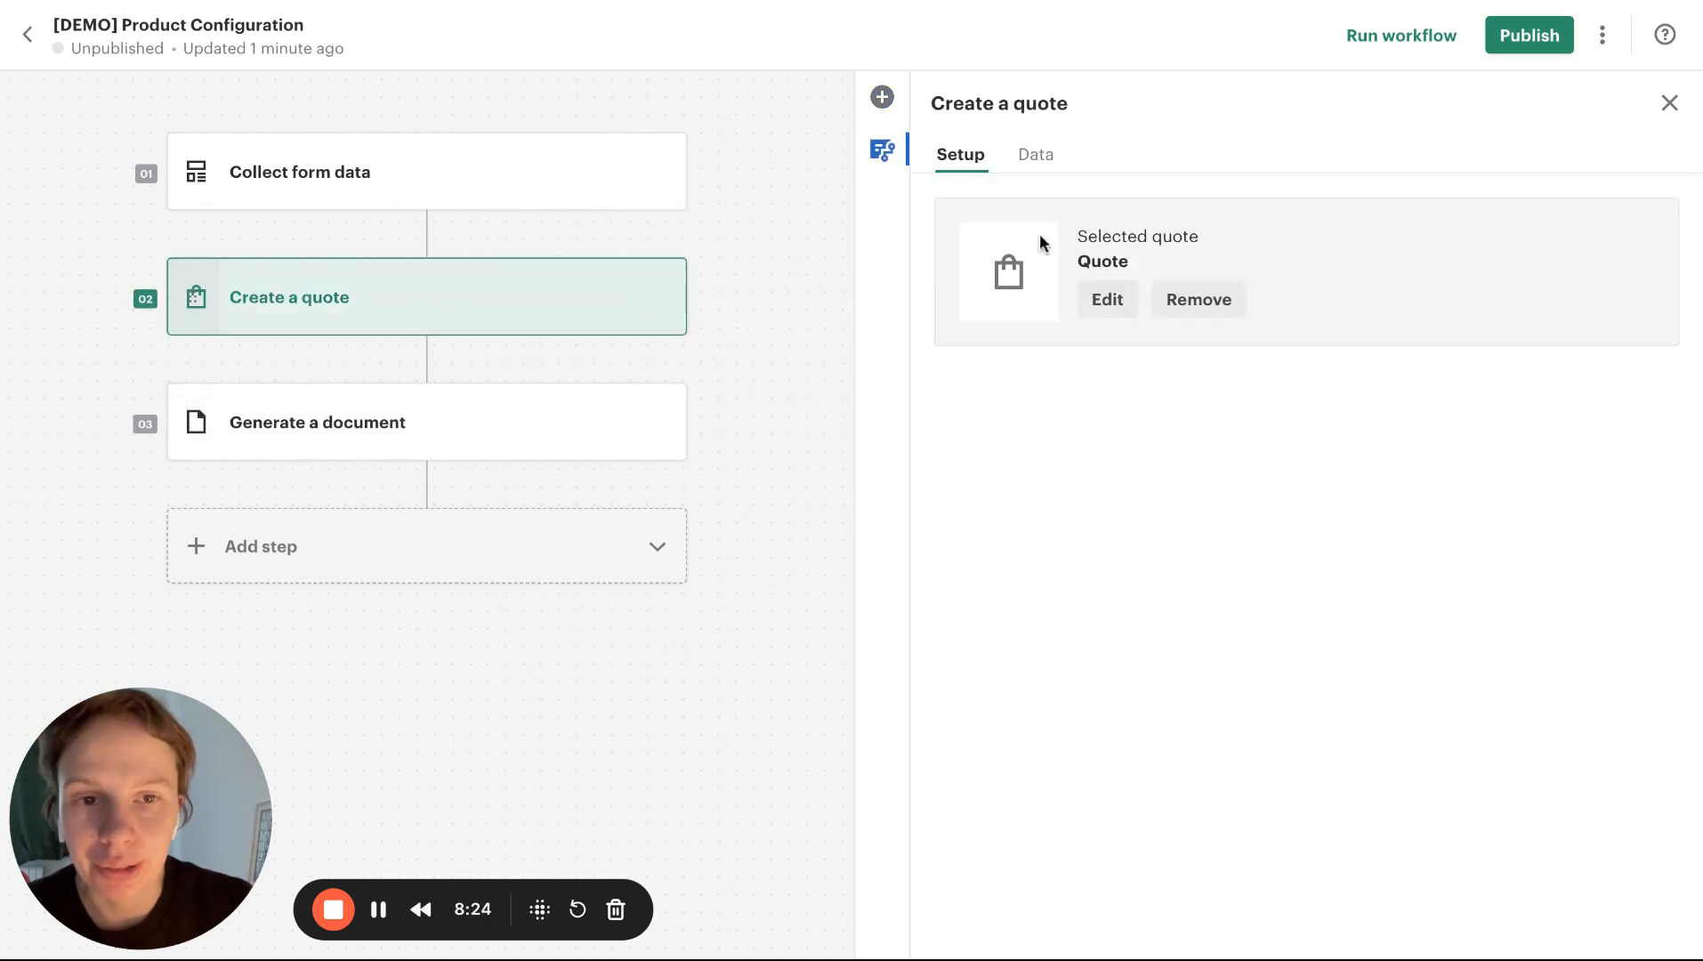
pyautogui.click(1115, 300)
# Add a text column to the Doors section and name it Area
pyautogui.click(1246, 200)
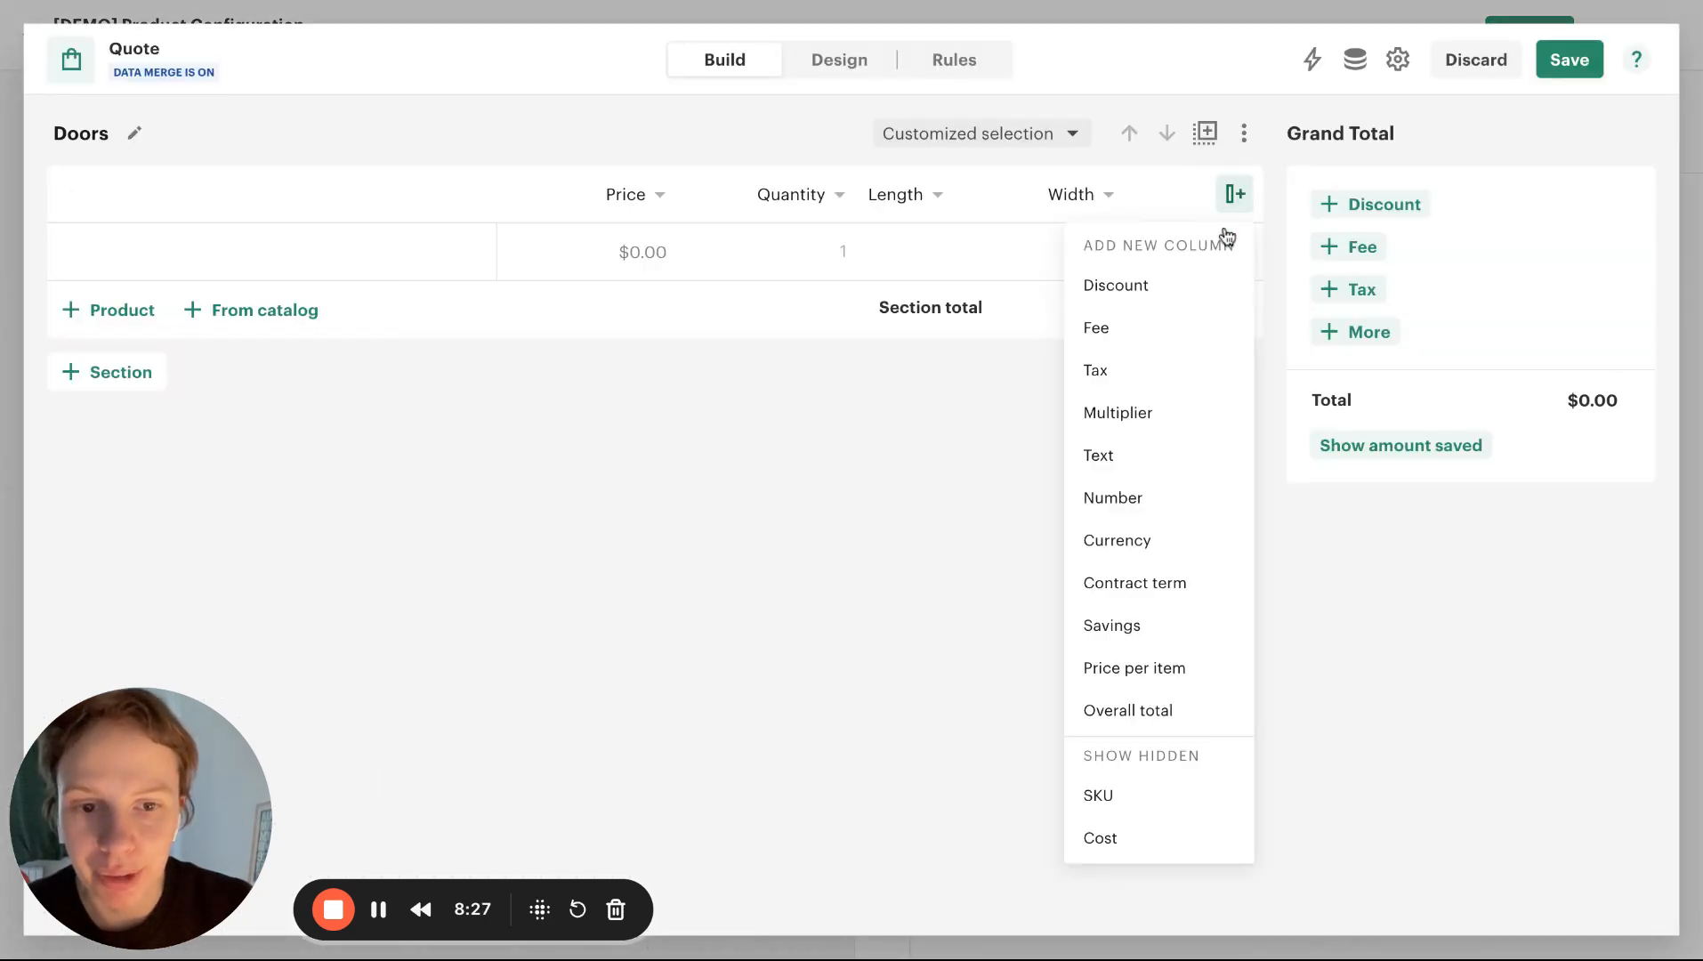
pyautogui.click(1134, 454)
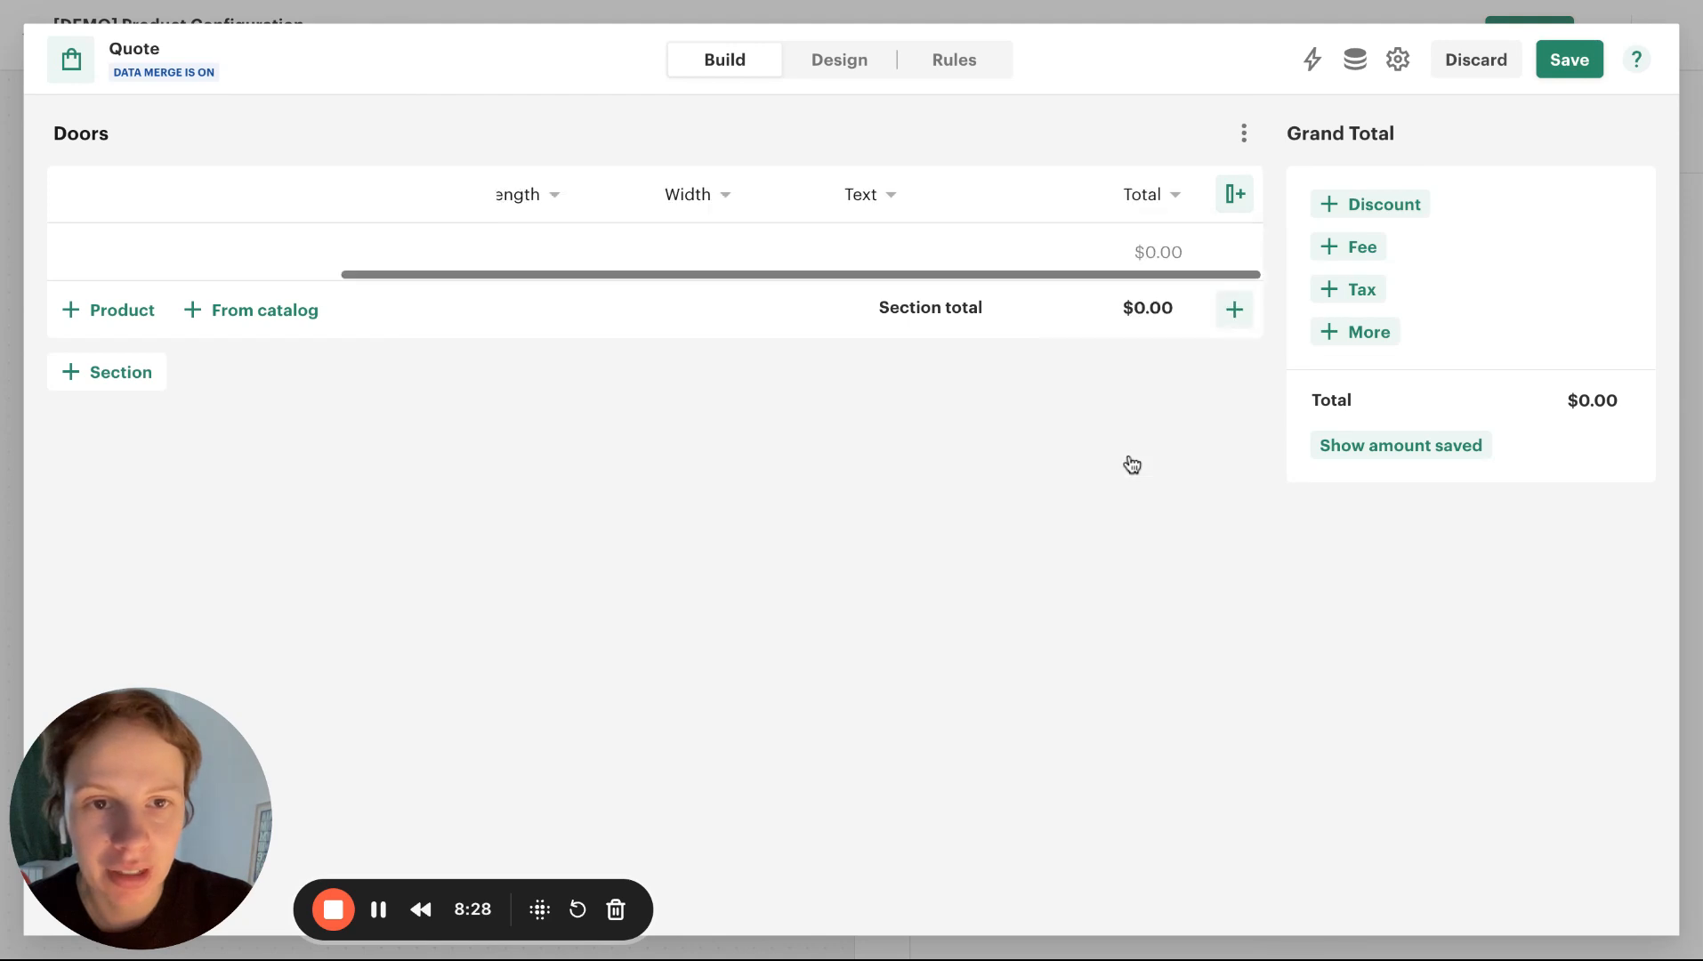
pyautogui.click(863, 194)
pyautogui.doubleClick(874, 264)
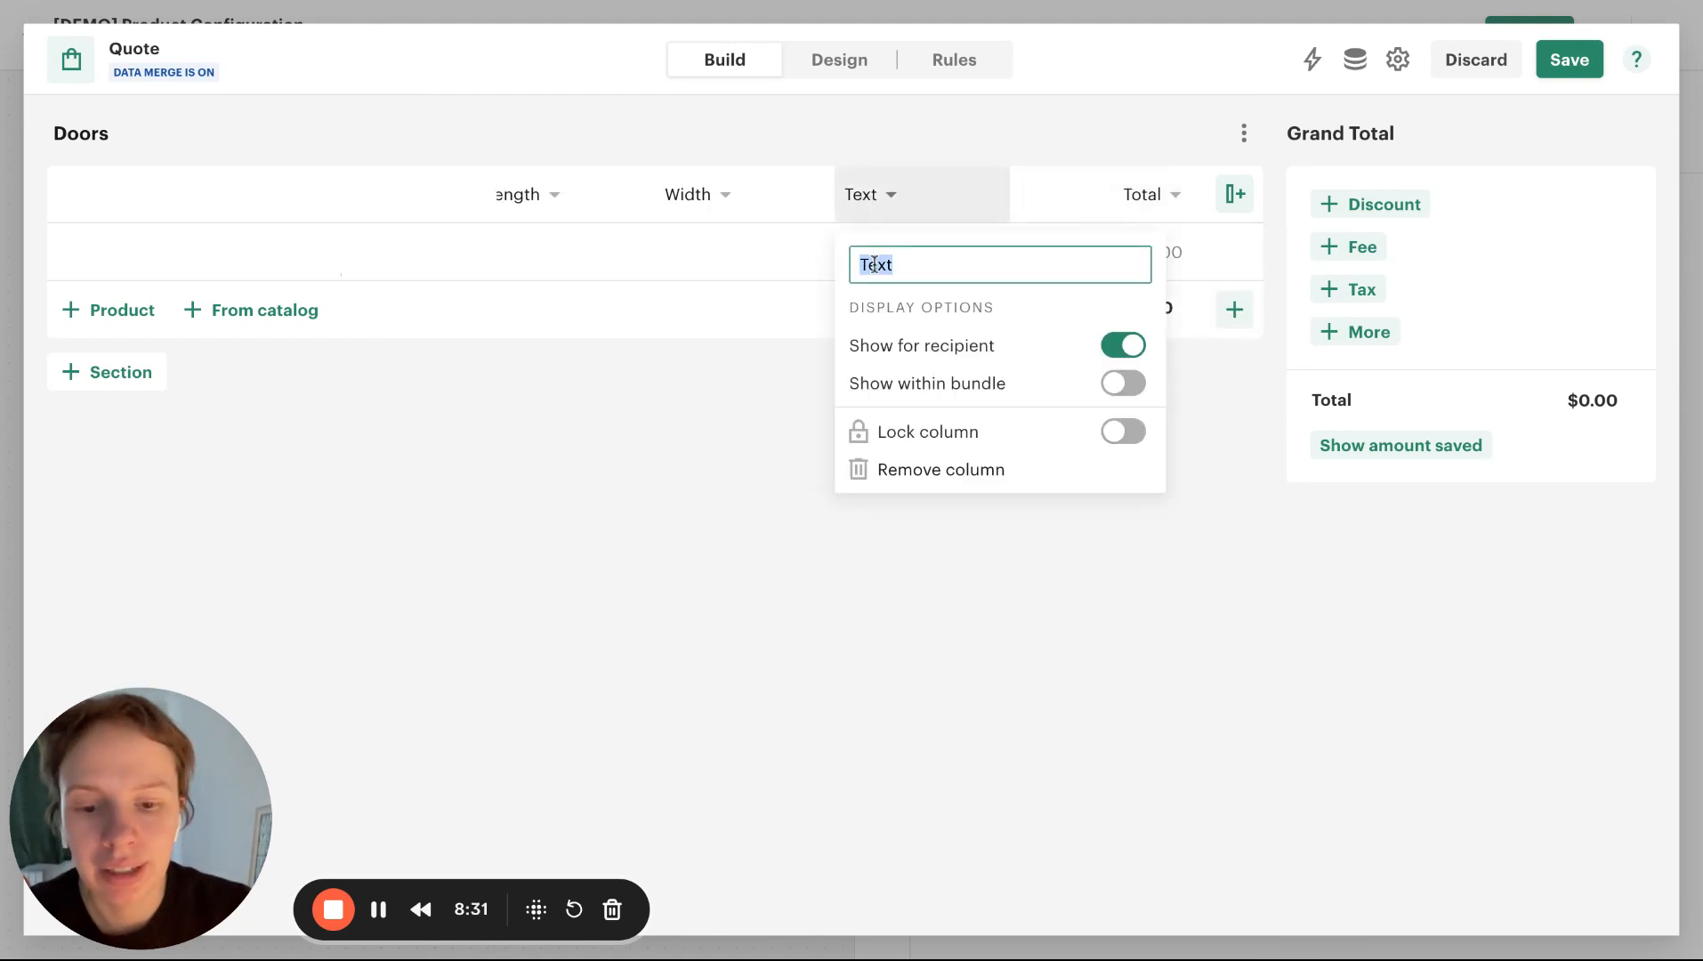
pyautogui.write('Area')
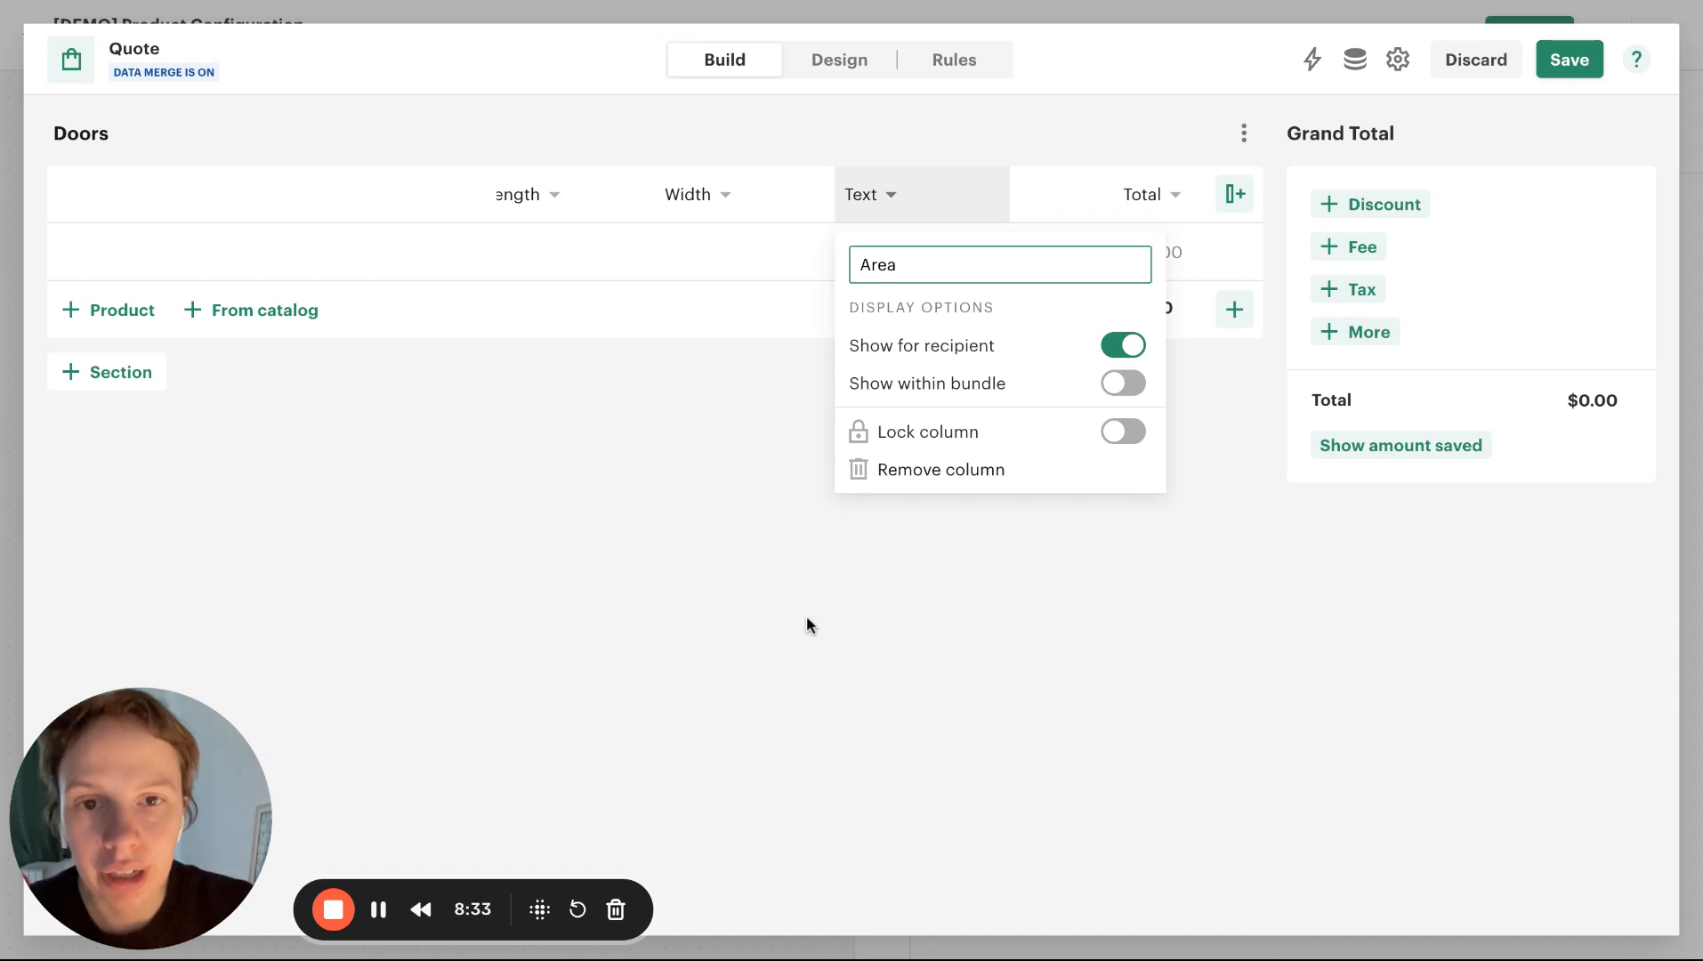
pyautogui.click(807, 615)
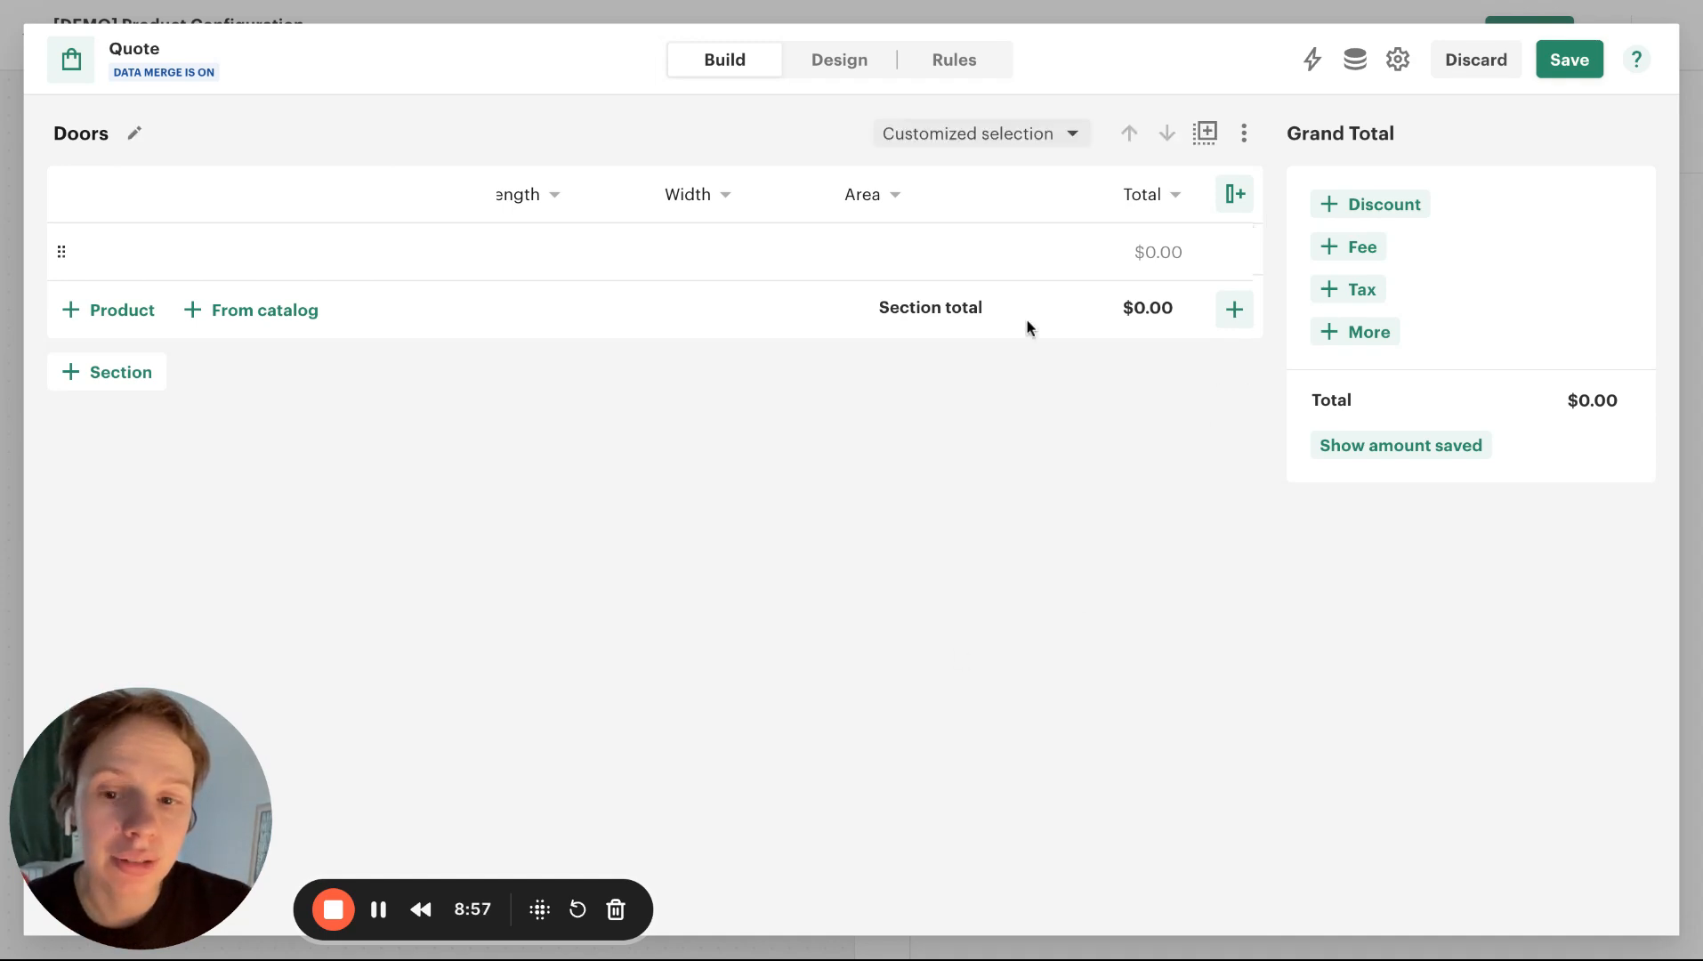
# Add another text column named Door Type to the Doors section and save the quote
pyautogui.click(1244, 208)
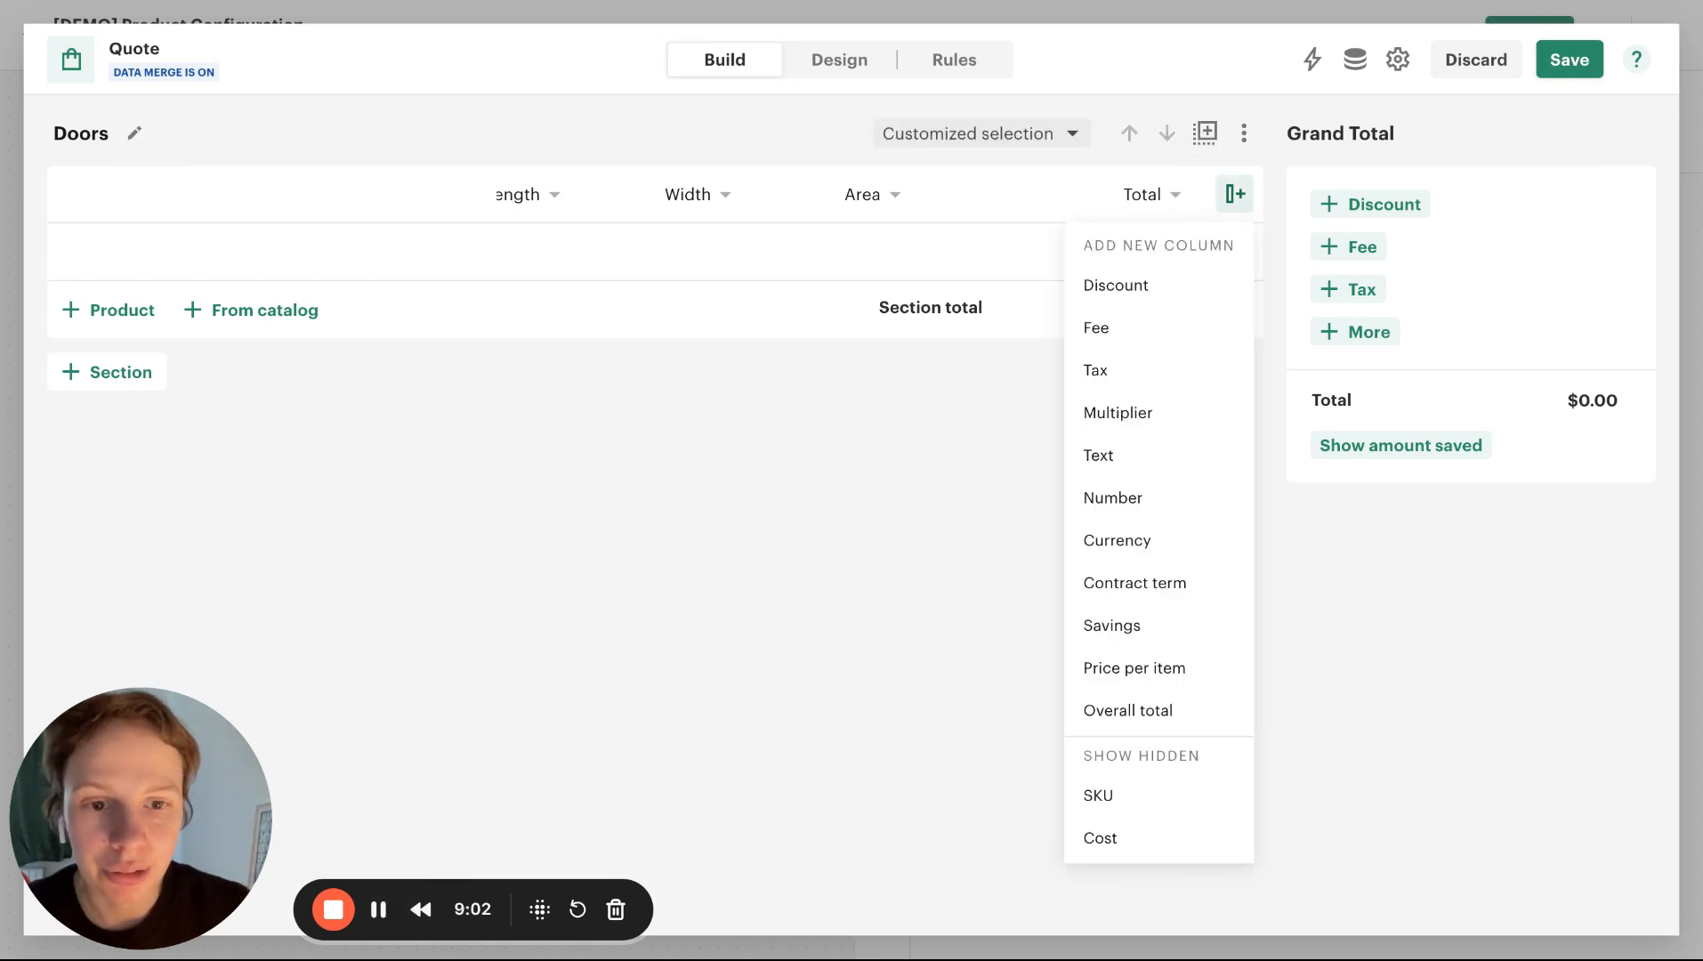
pyautogui.click(1109, 472)
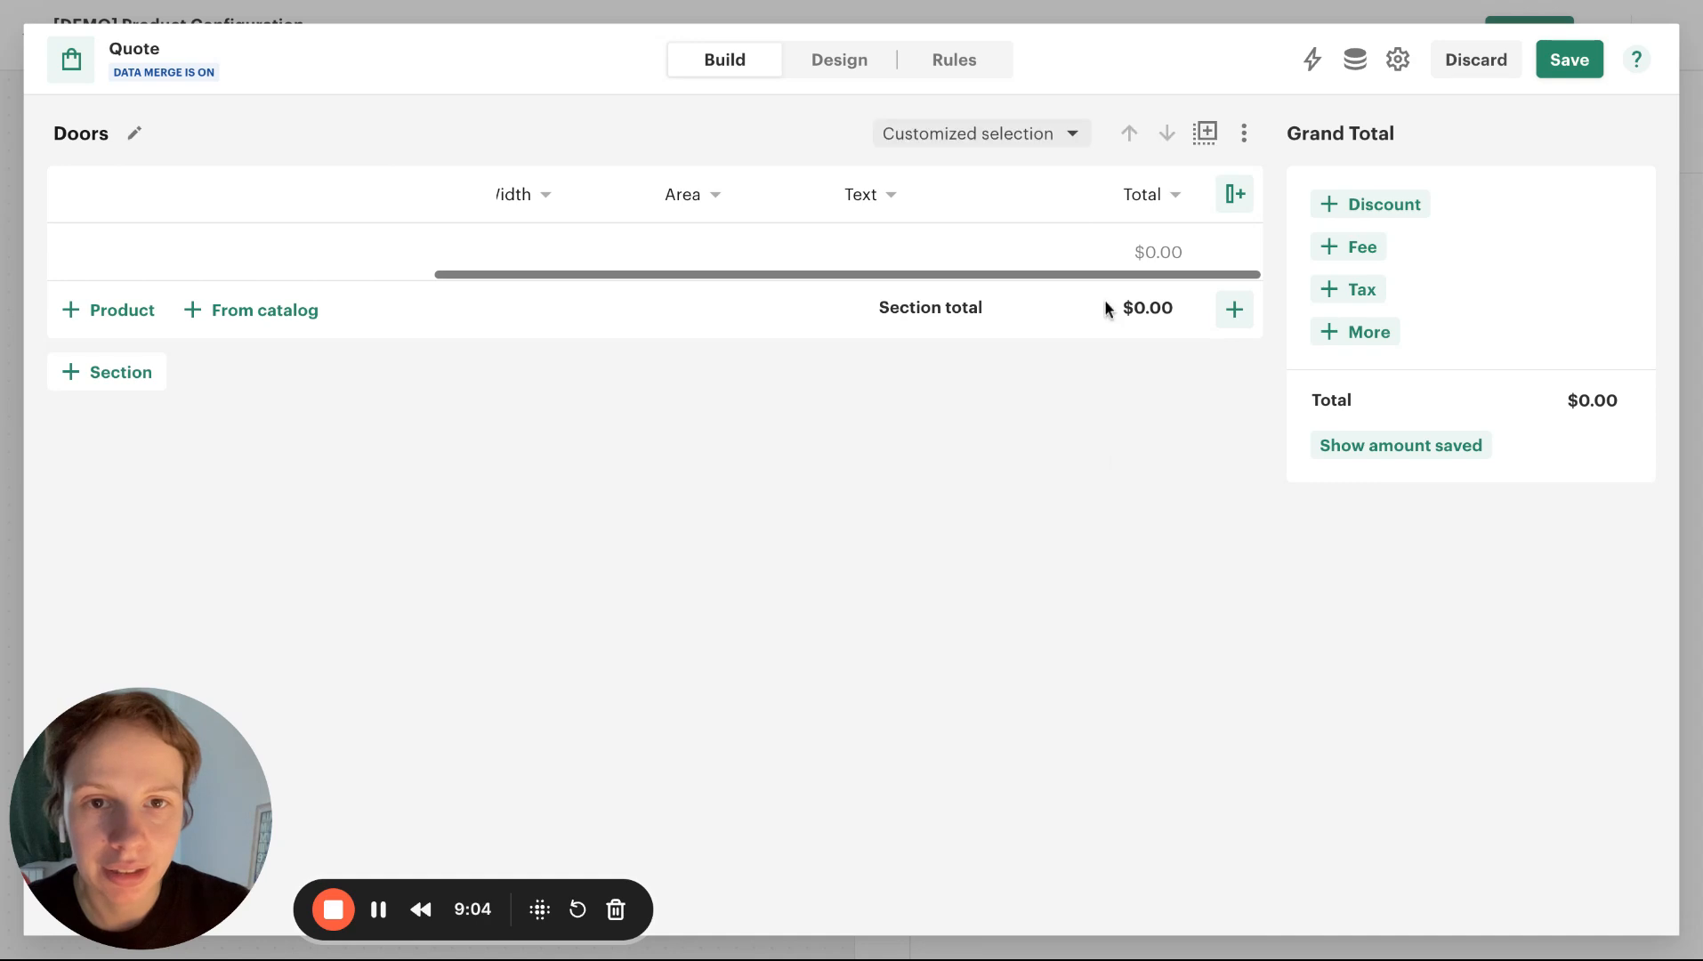
pyautogui.click(881, 201)
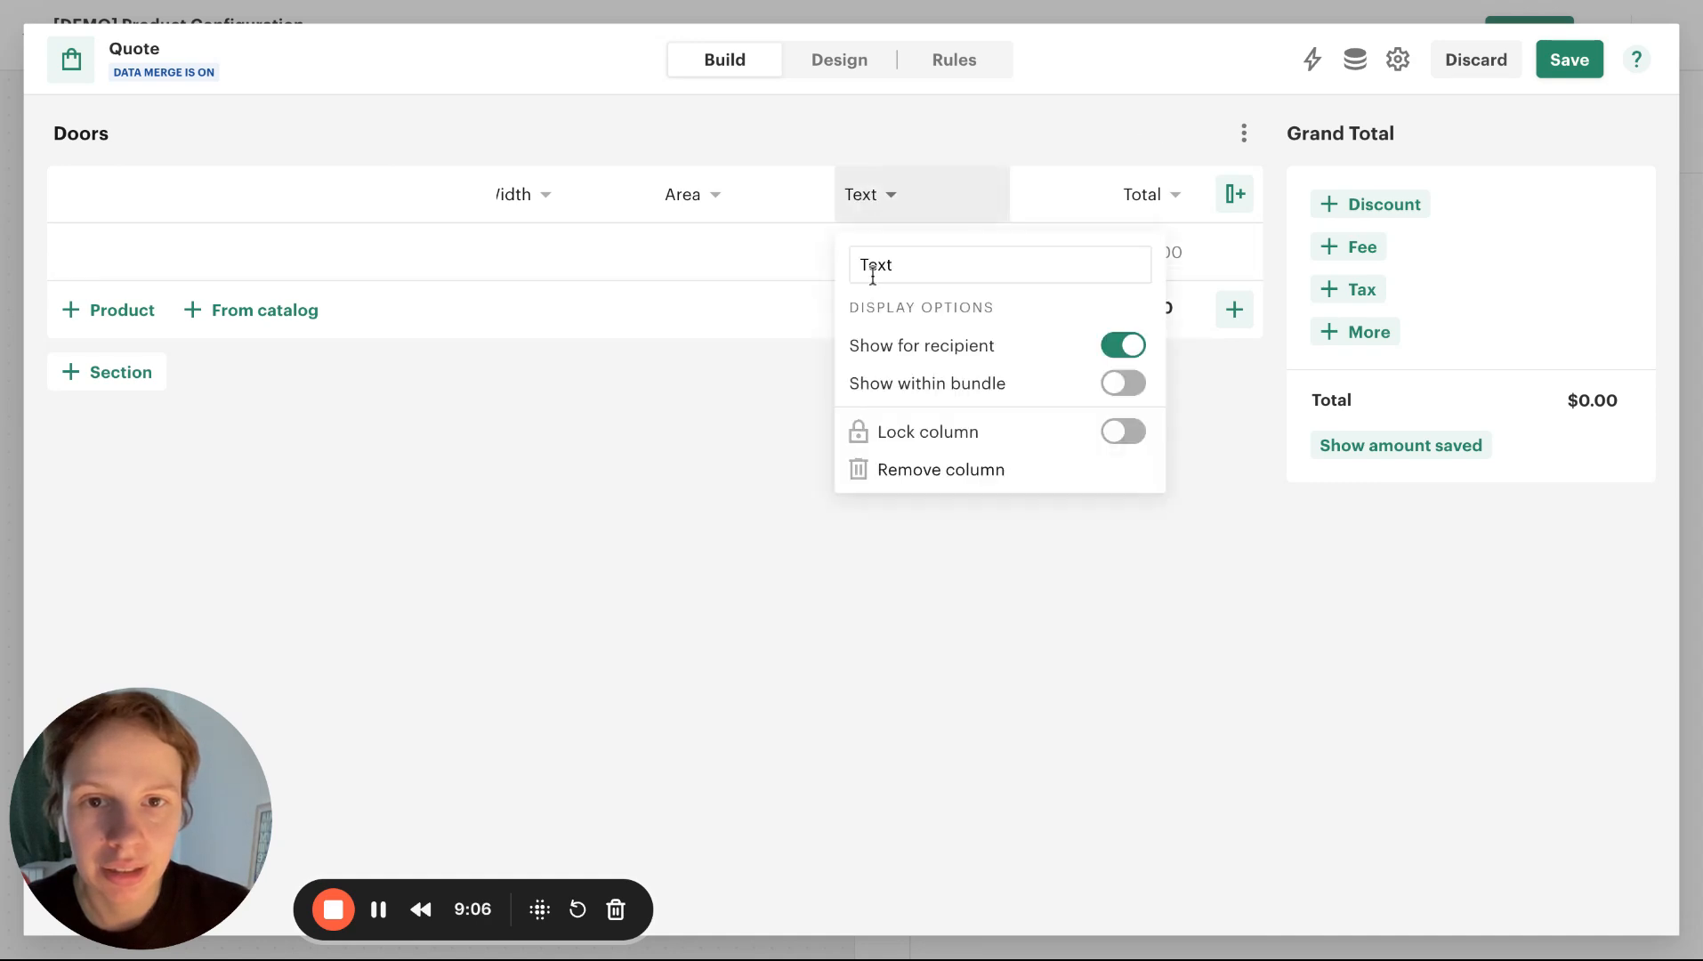
pyautogui.click(873, 269)
pyautogui.write('D')
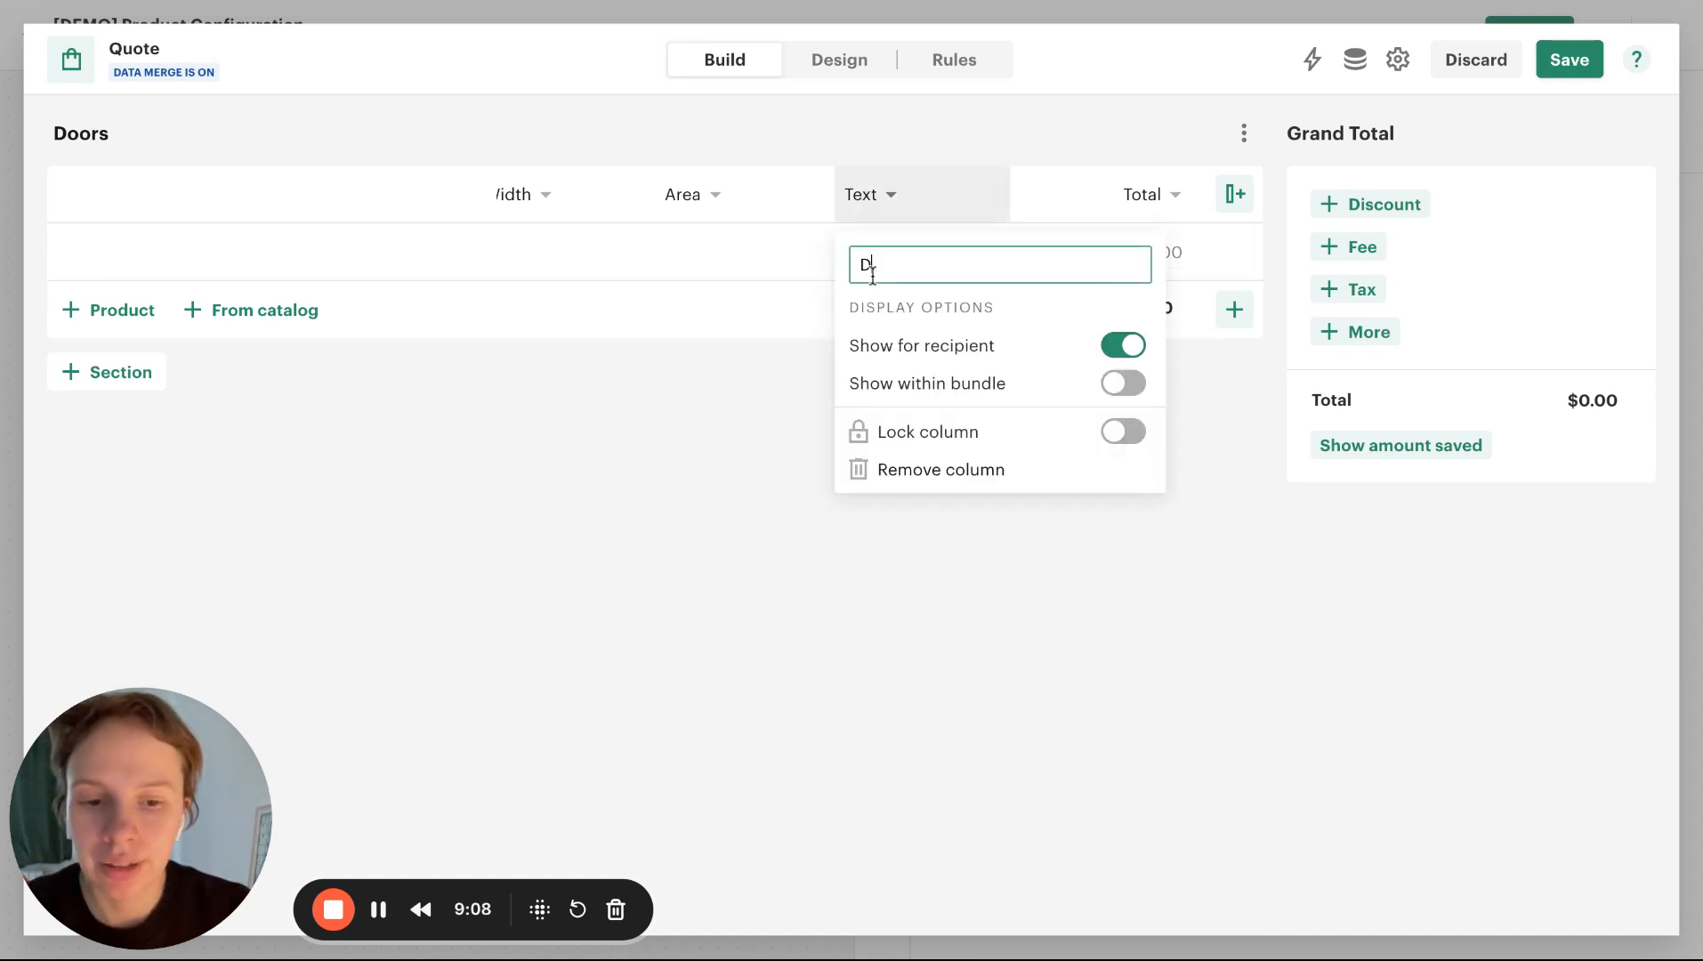
pyautogui.write('oor T')
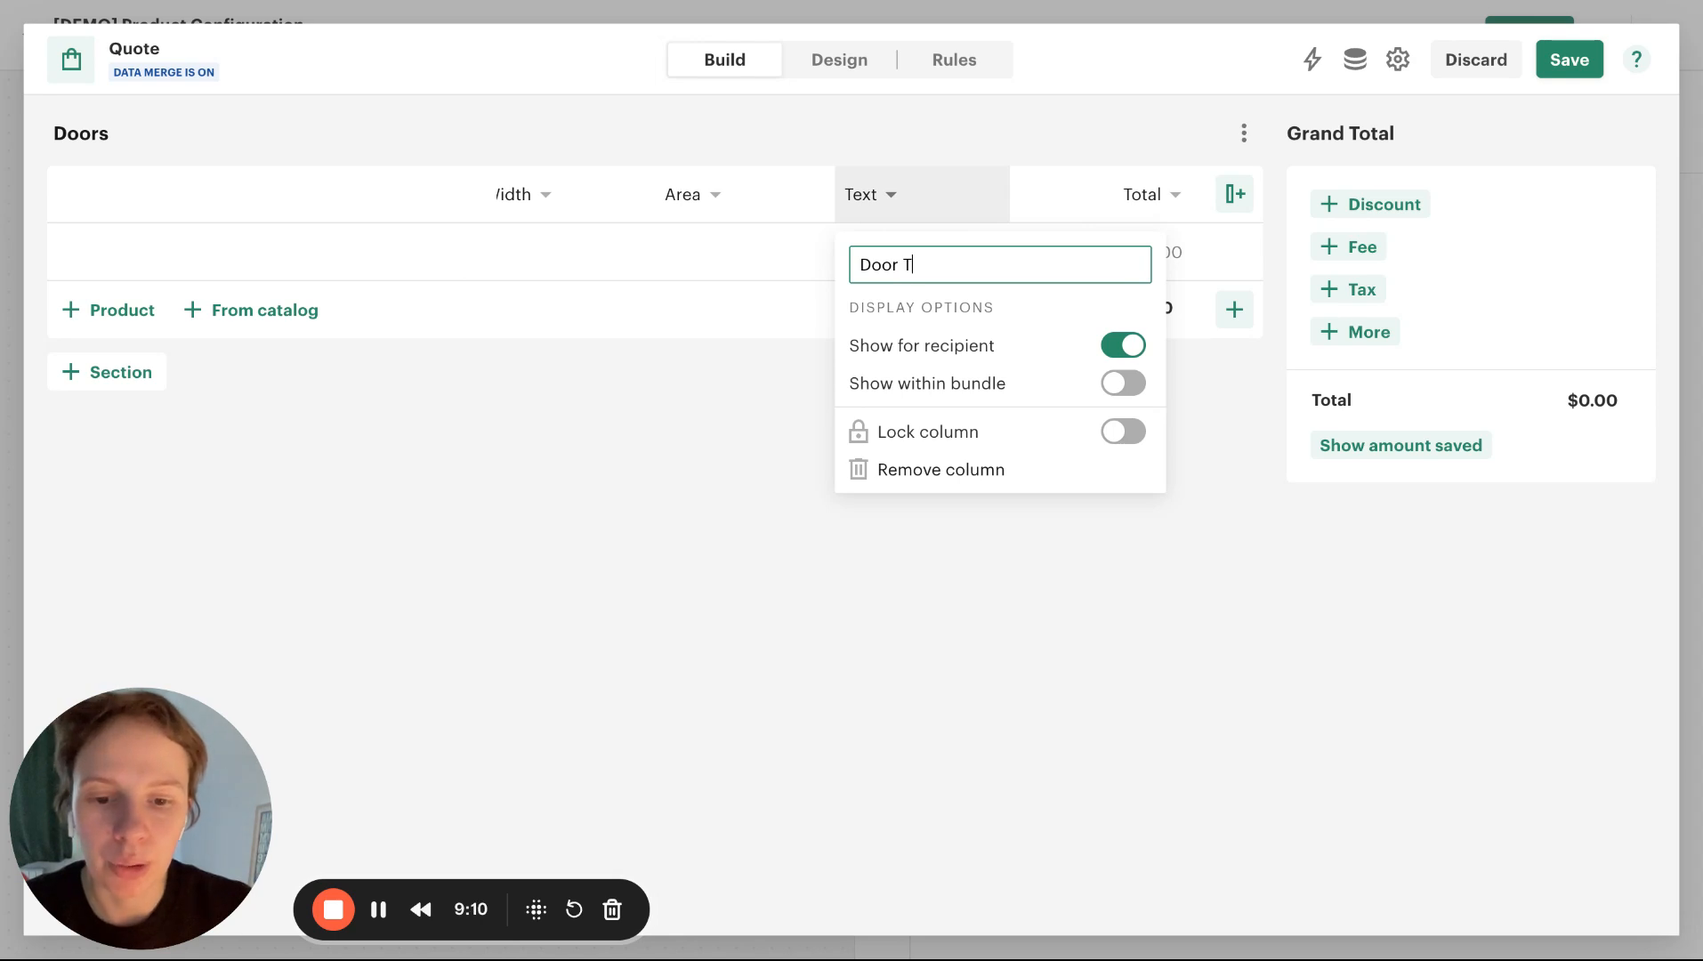
pyautogui.write('ype')
pyautogui.click(868, 652)
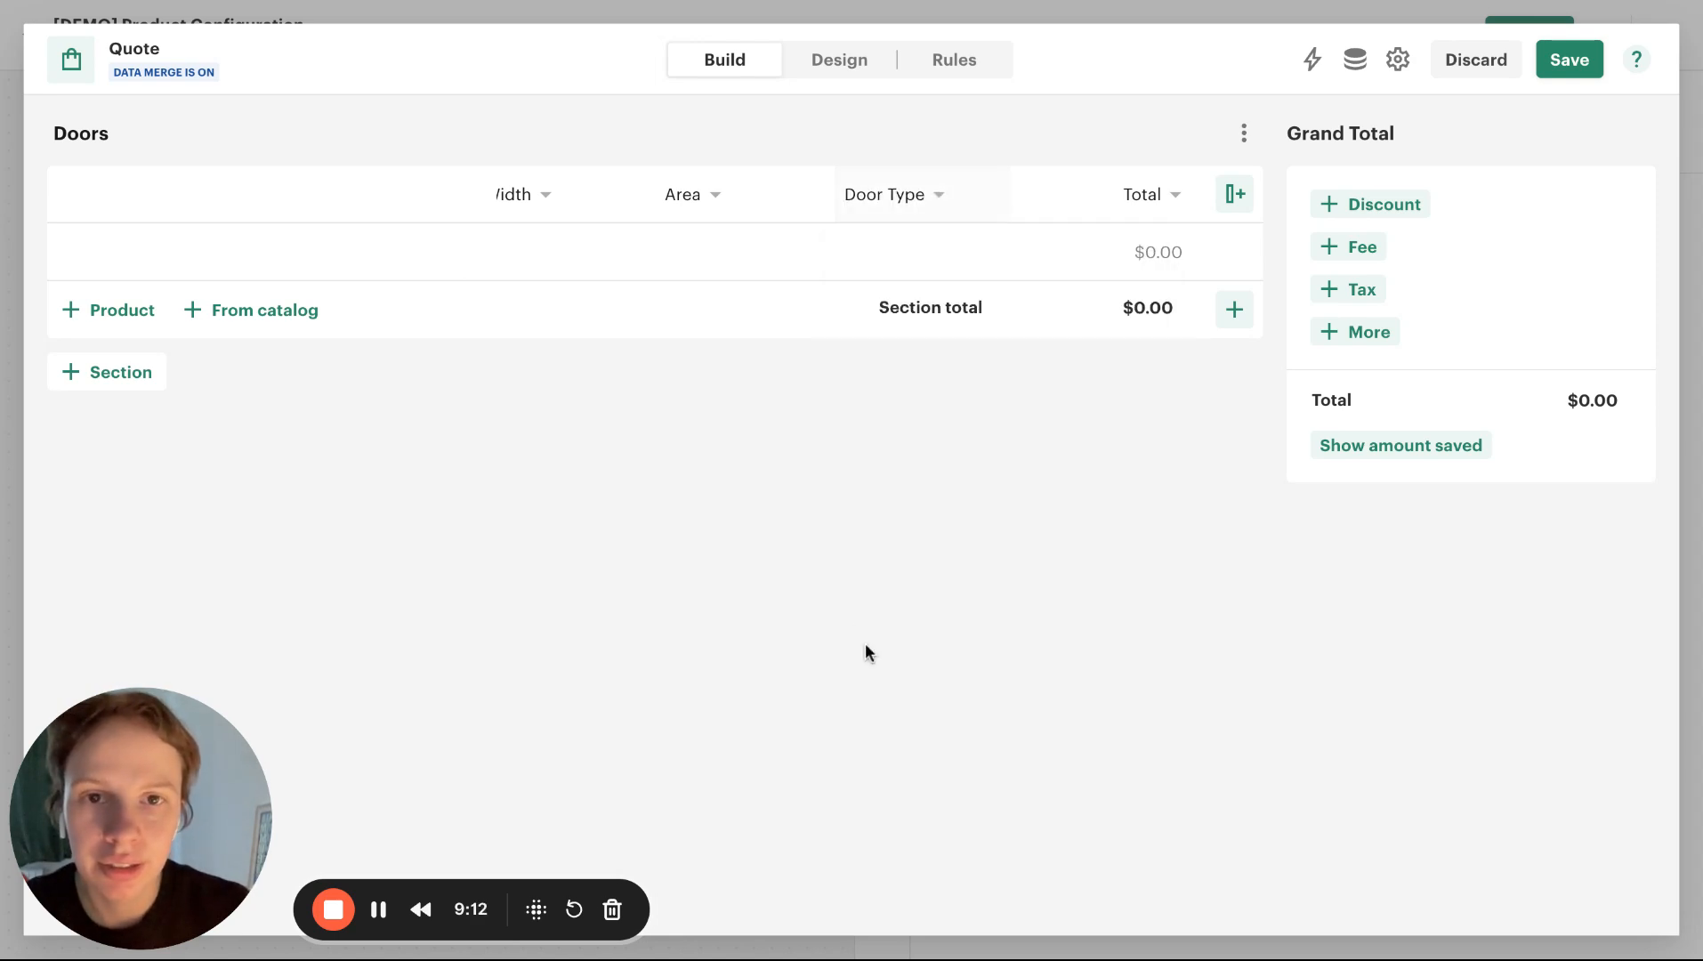
pyautogui.click(1577, 60)
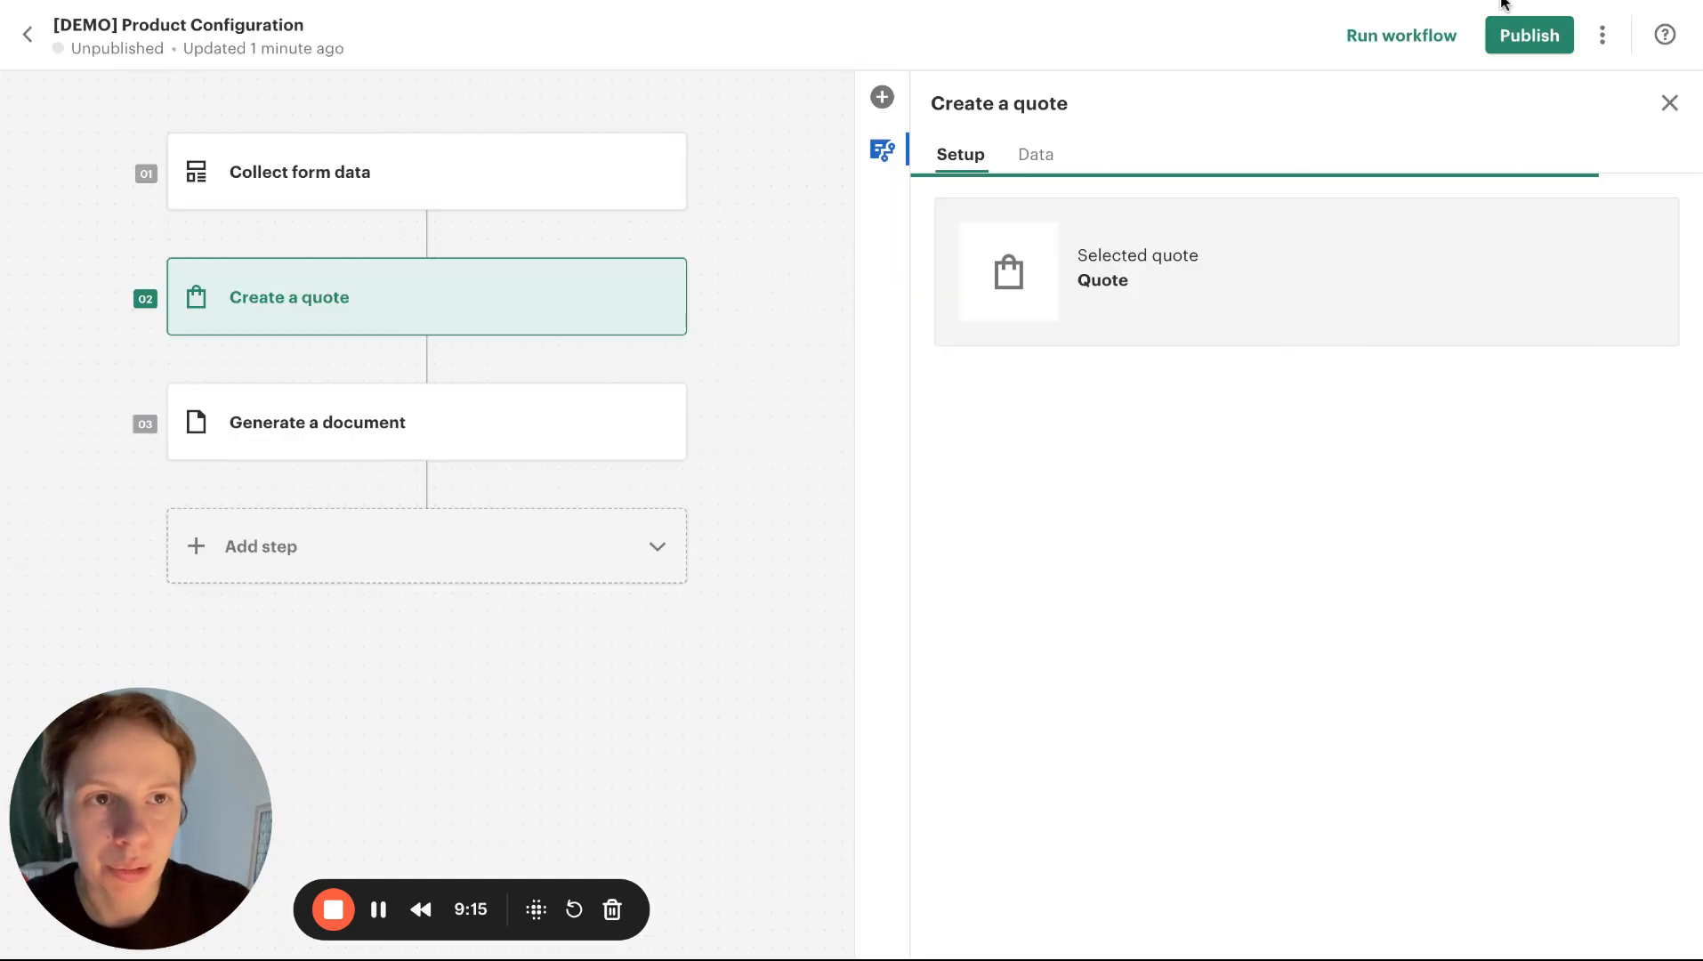
# Check the field name in the Wonderful Doors spreadsheet, then map door_type to the Door Type column in the quote's data merge and save
pyautogui.click(1503, 2)
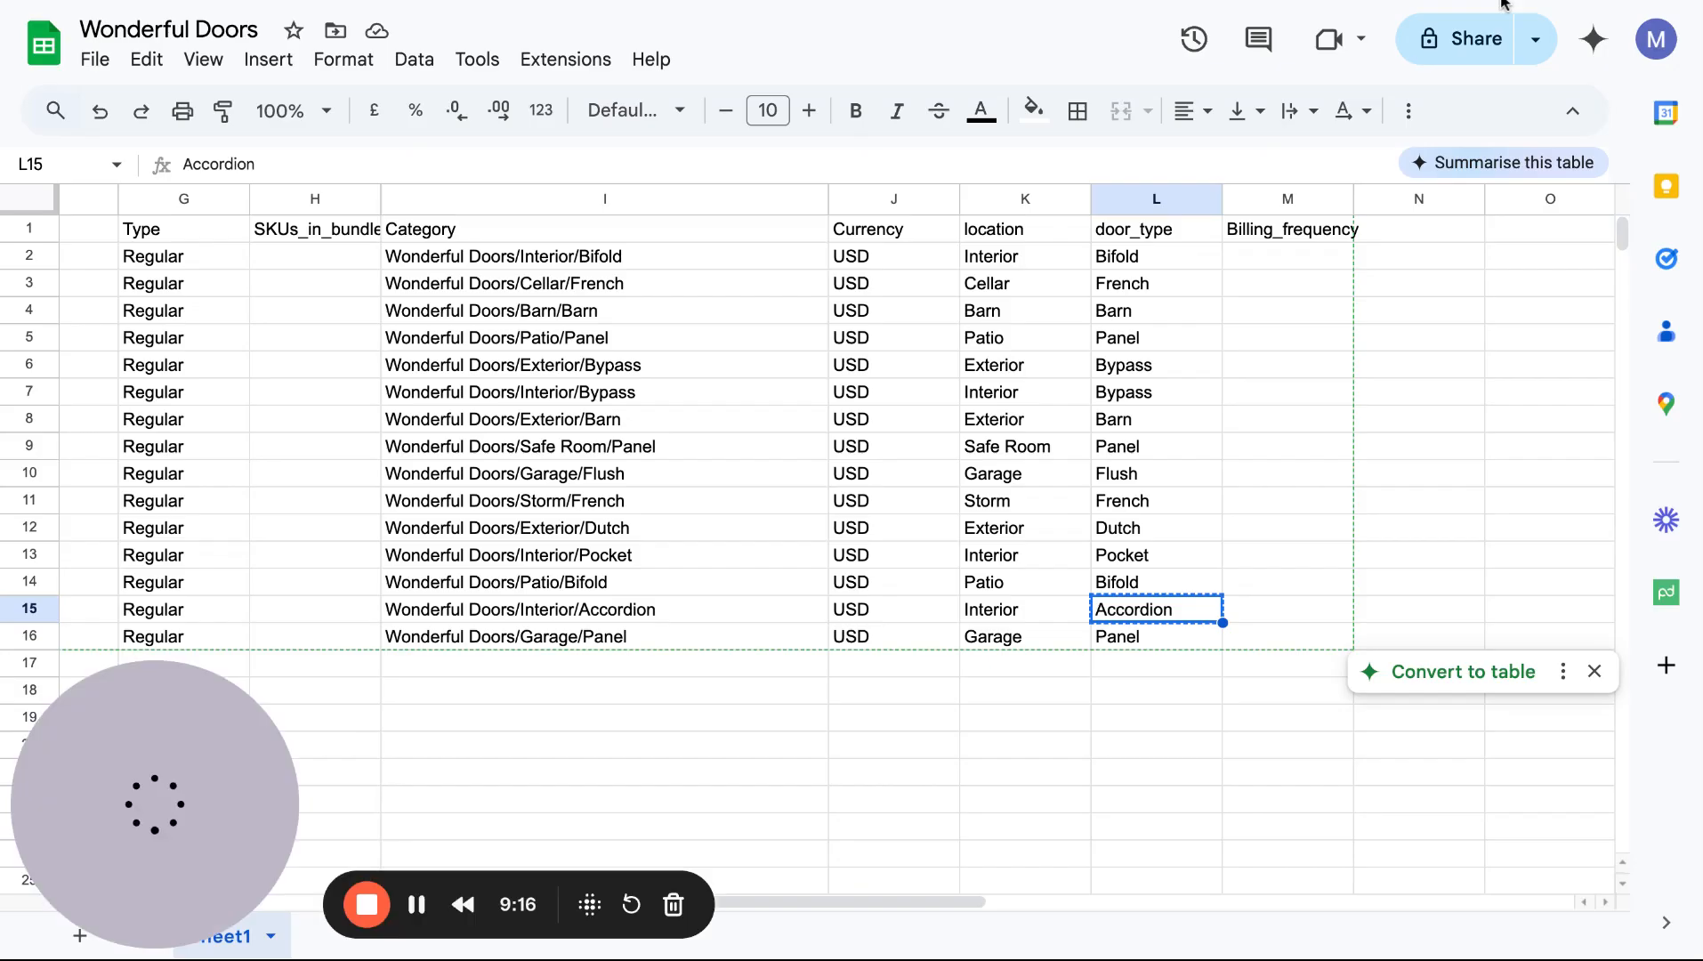
pyautogui.click(1104, 2)
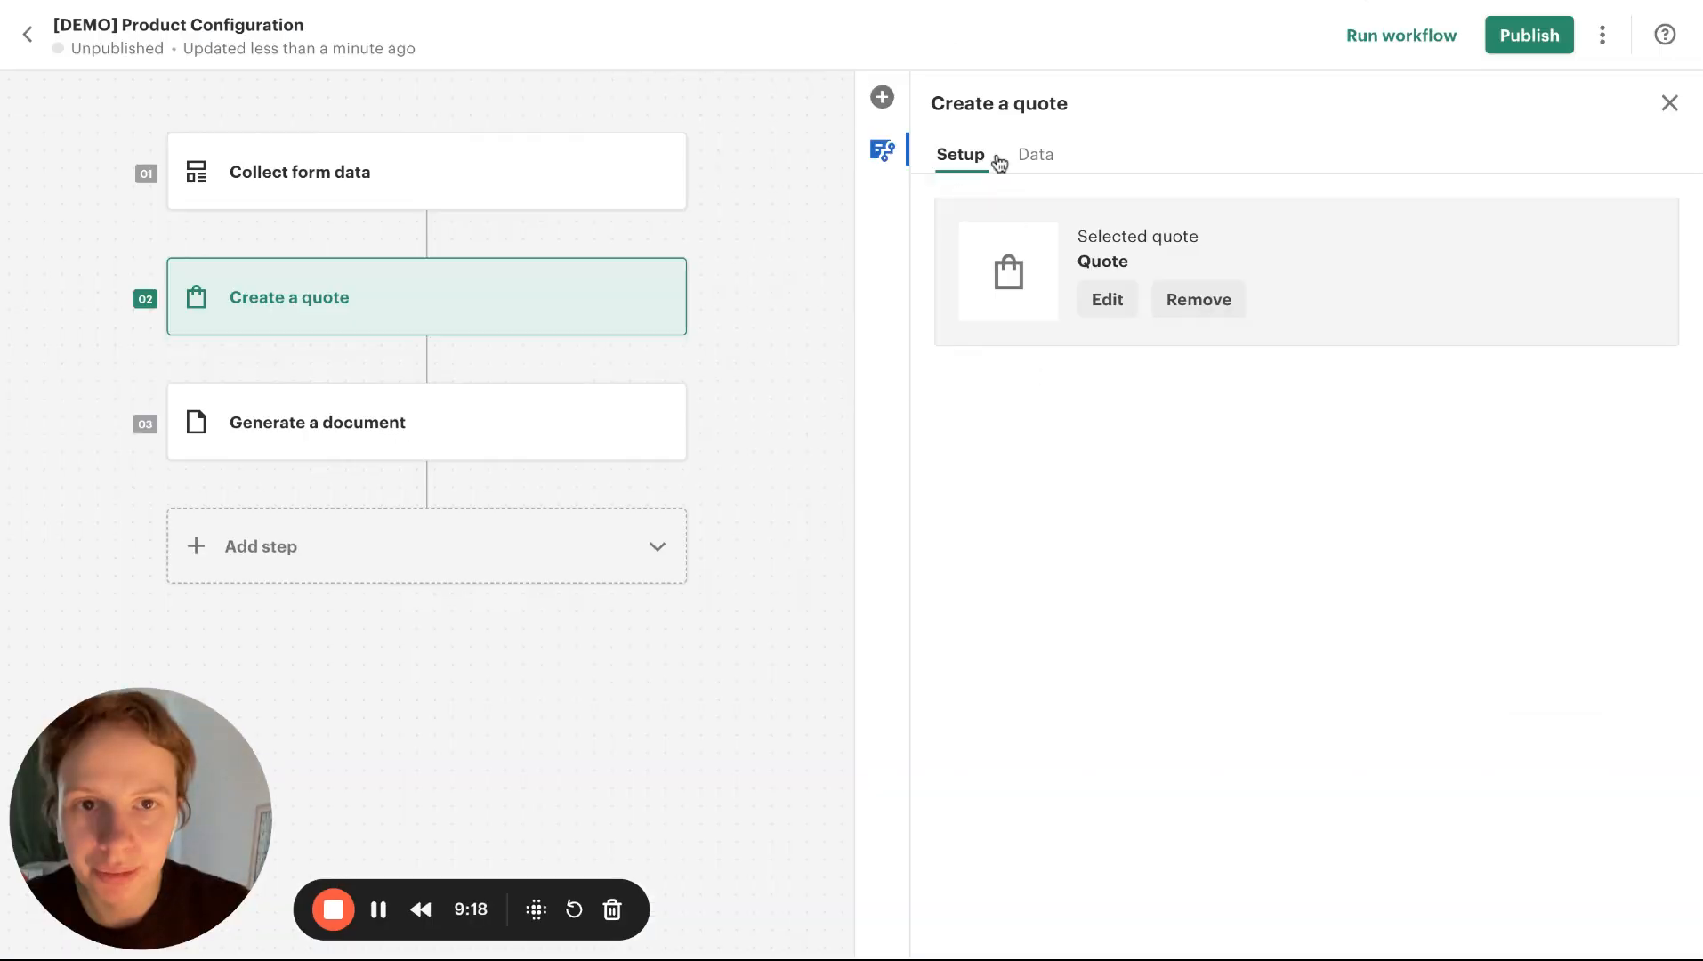
pyautogui.click(1034, 157)
pyautogui.click(1606, 356)
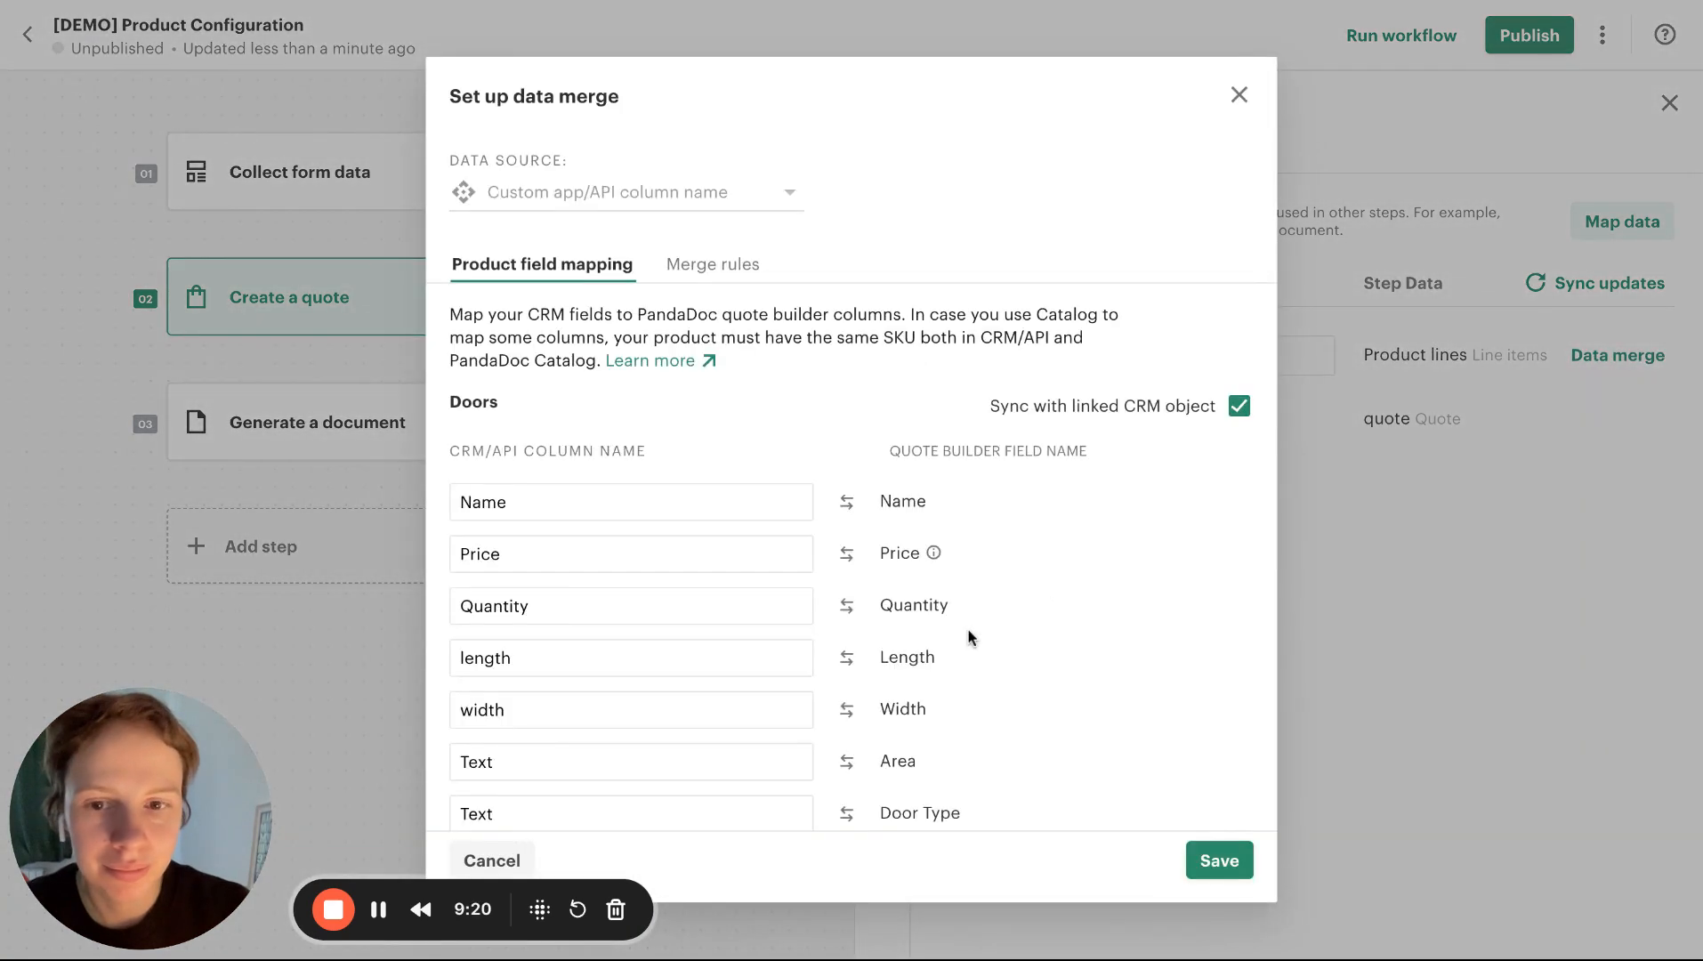
pyautogui.scroll(-1, 968, 635)
pyautogui.doubleClick(532, 775)
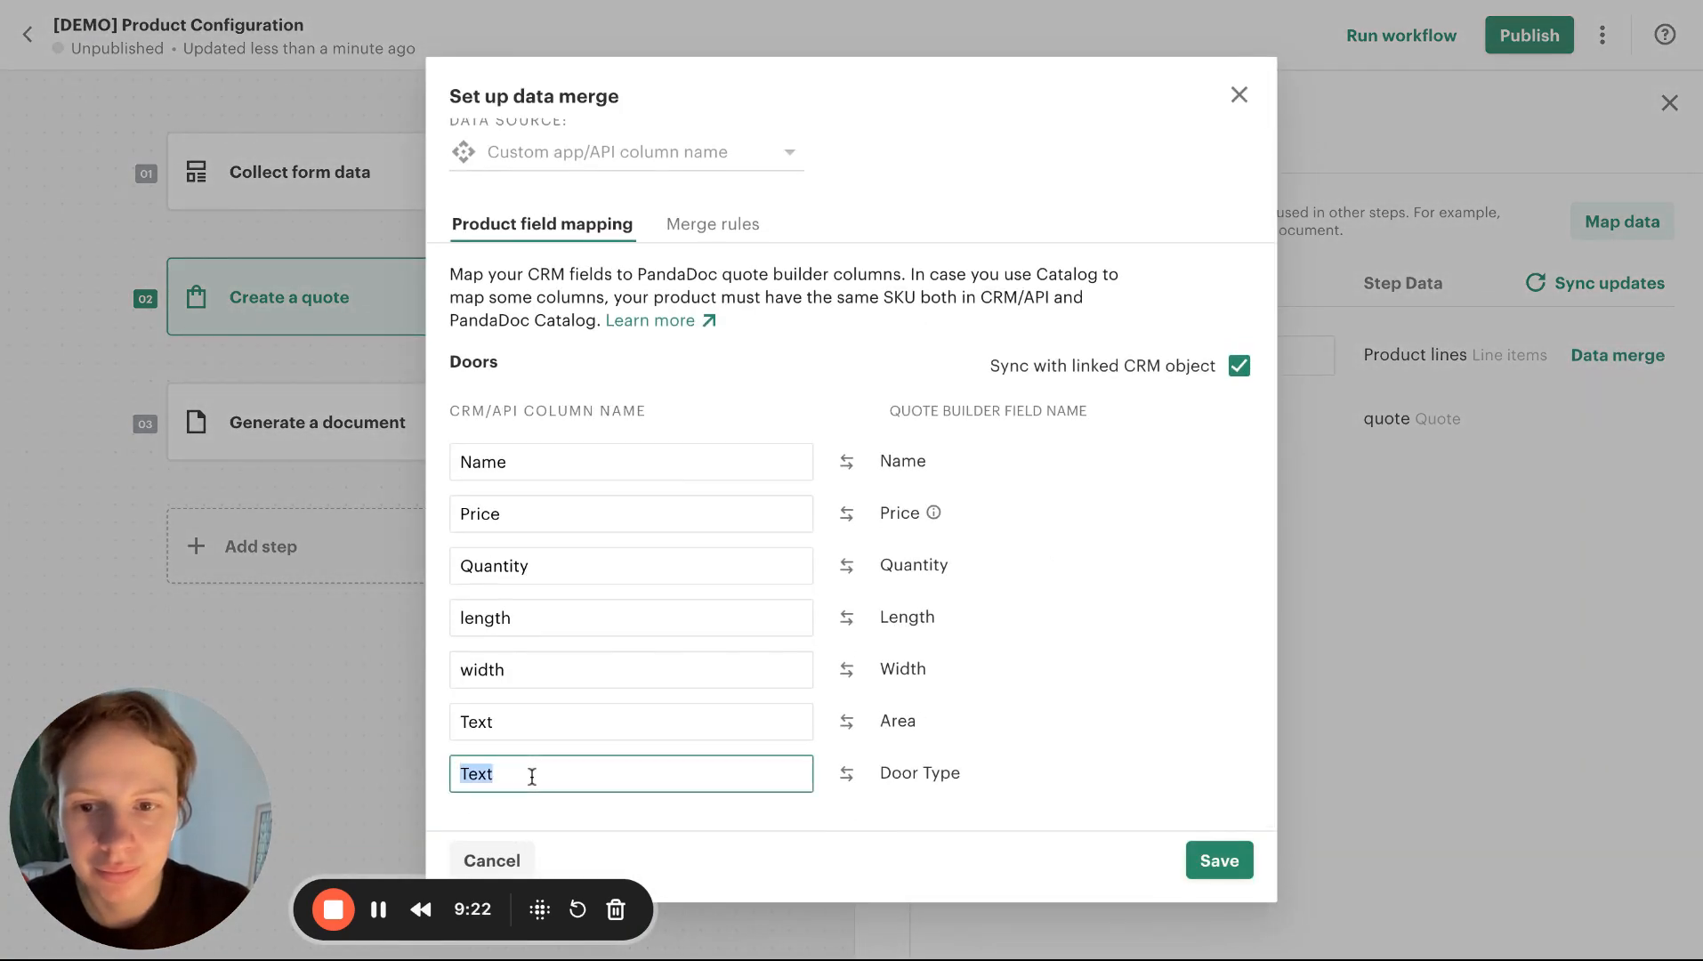
pyautogui.write('door_type')
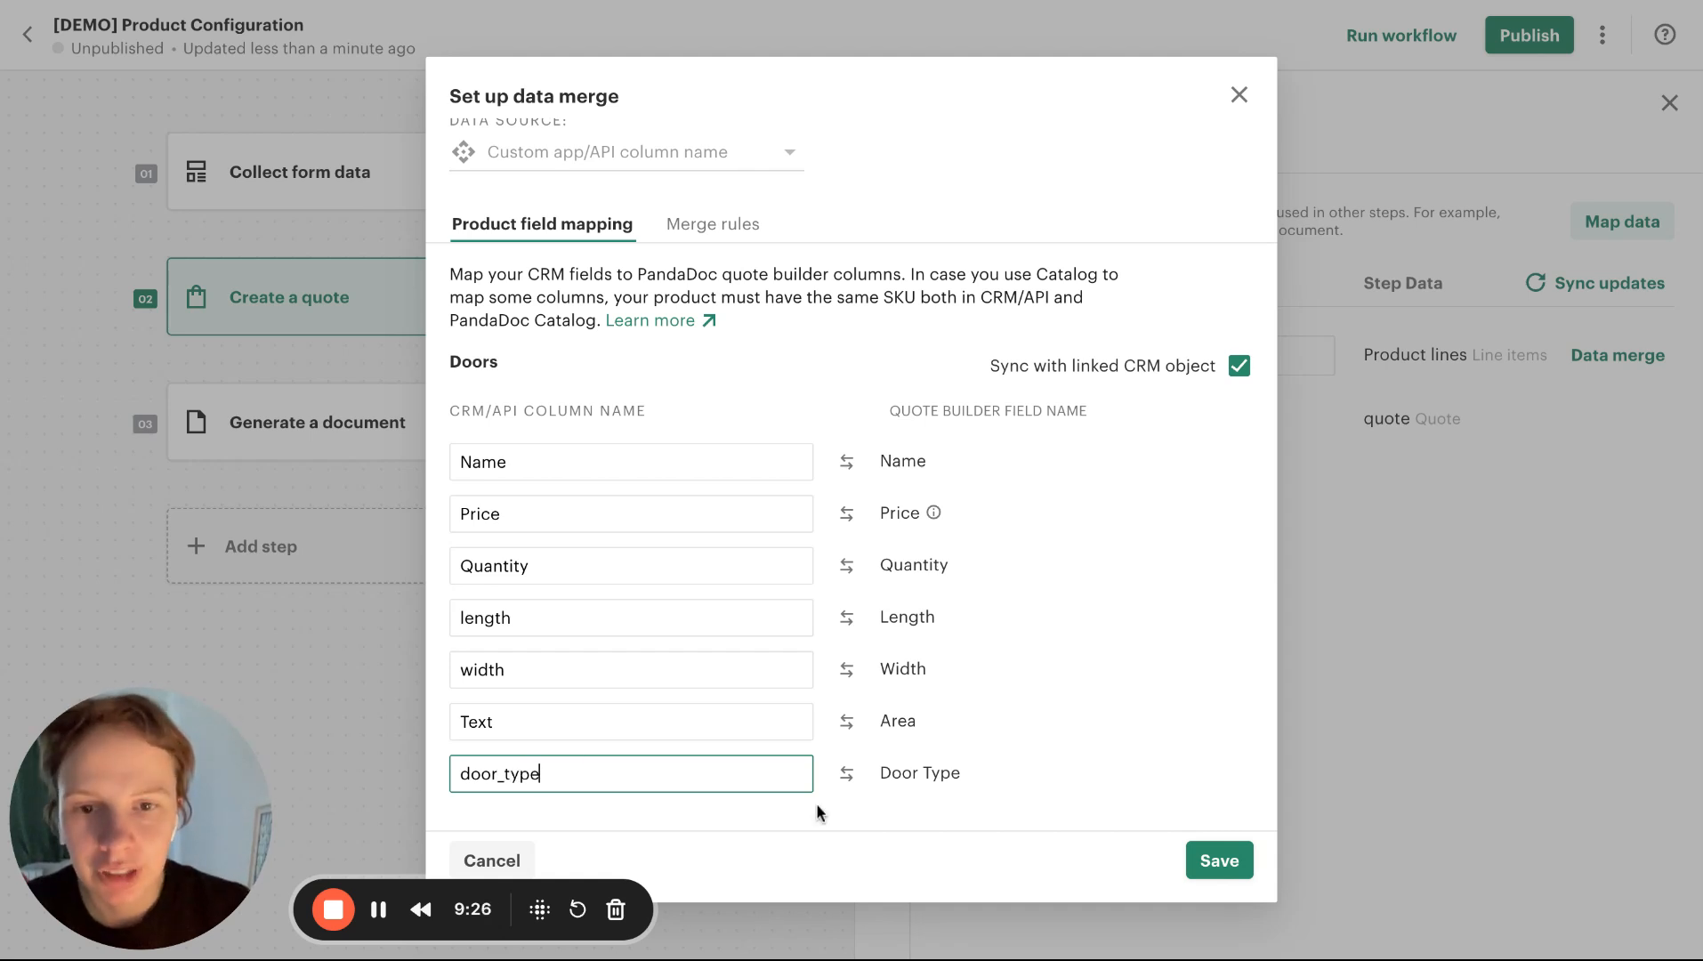
pyautogui.click(1035, 744)
pyautogui.doubleClick(882, 724)
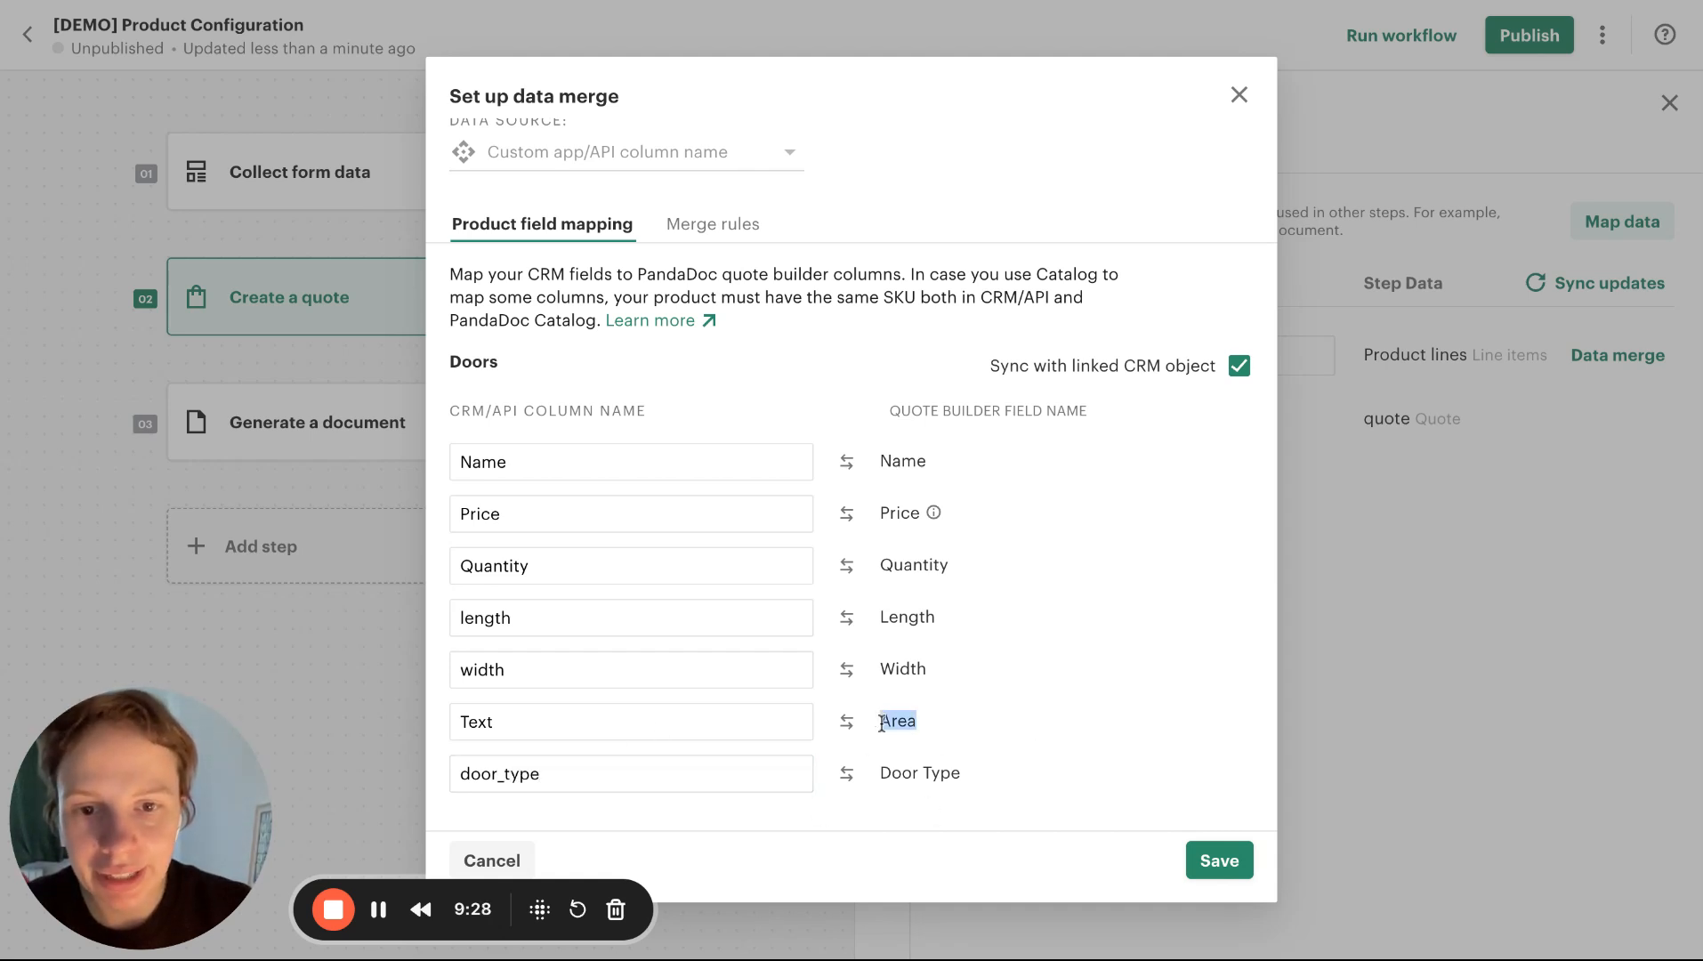
pyautogui.click(1214, 855)
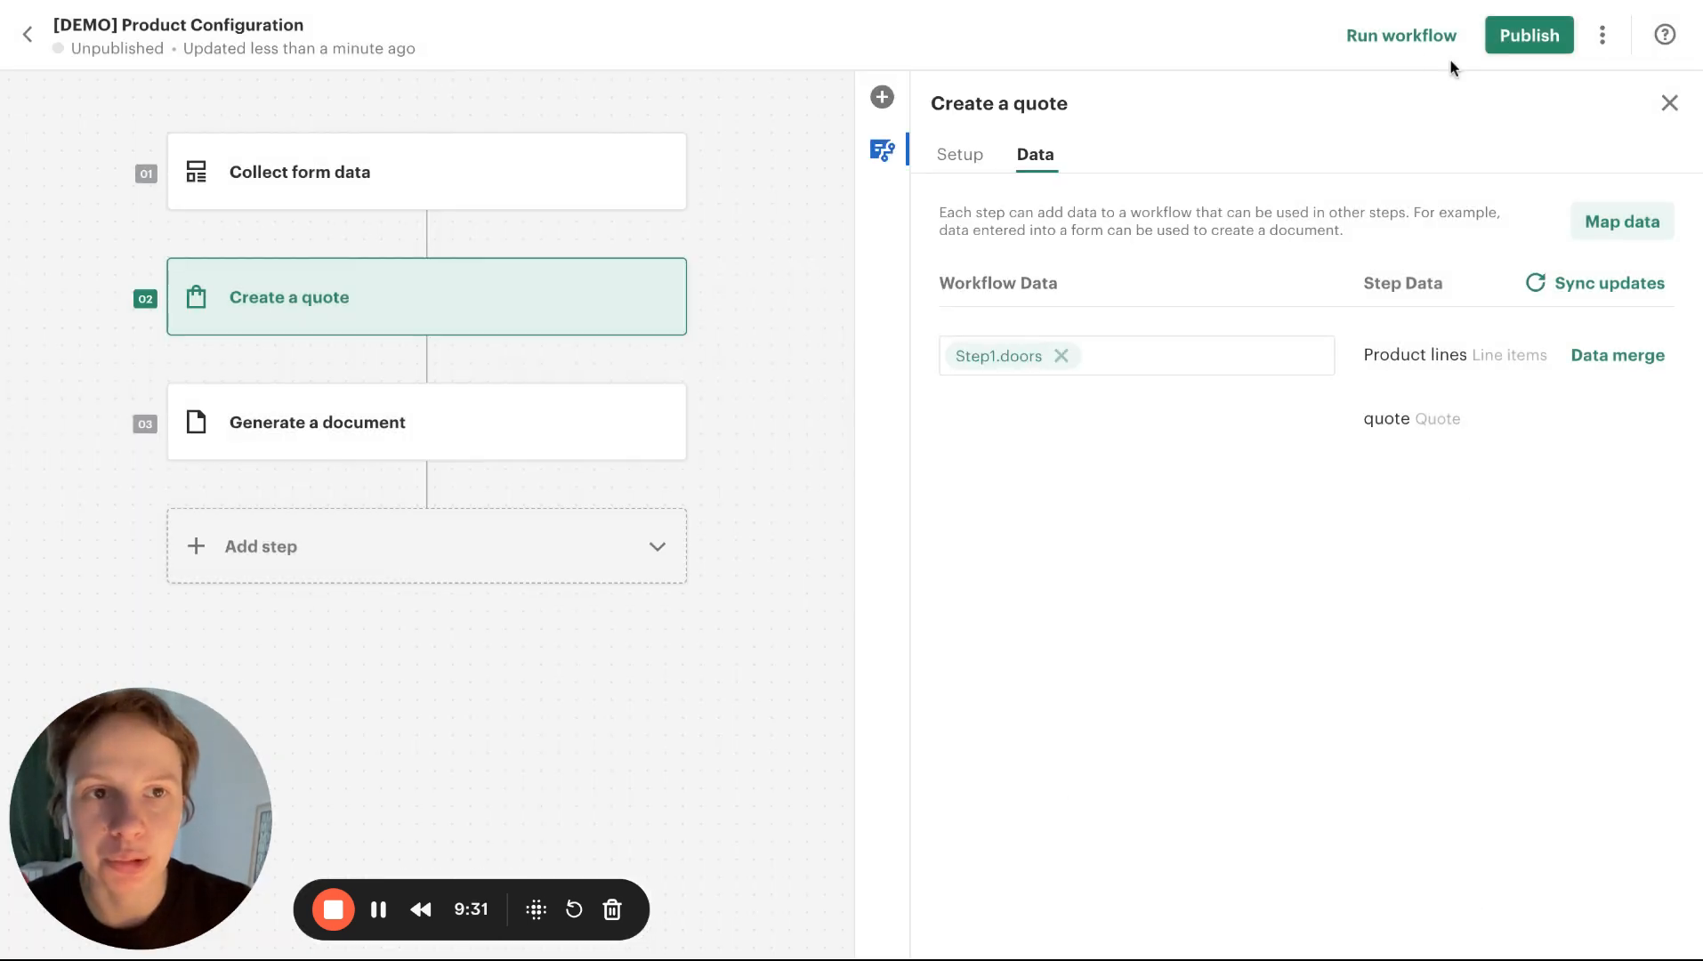
# Run the workflow, choose the Barn location and add the Steel Barn Barn Door
pyautogui.click(1381, 37)
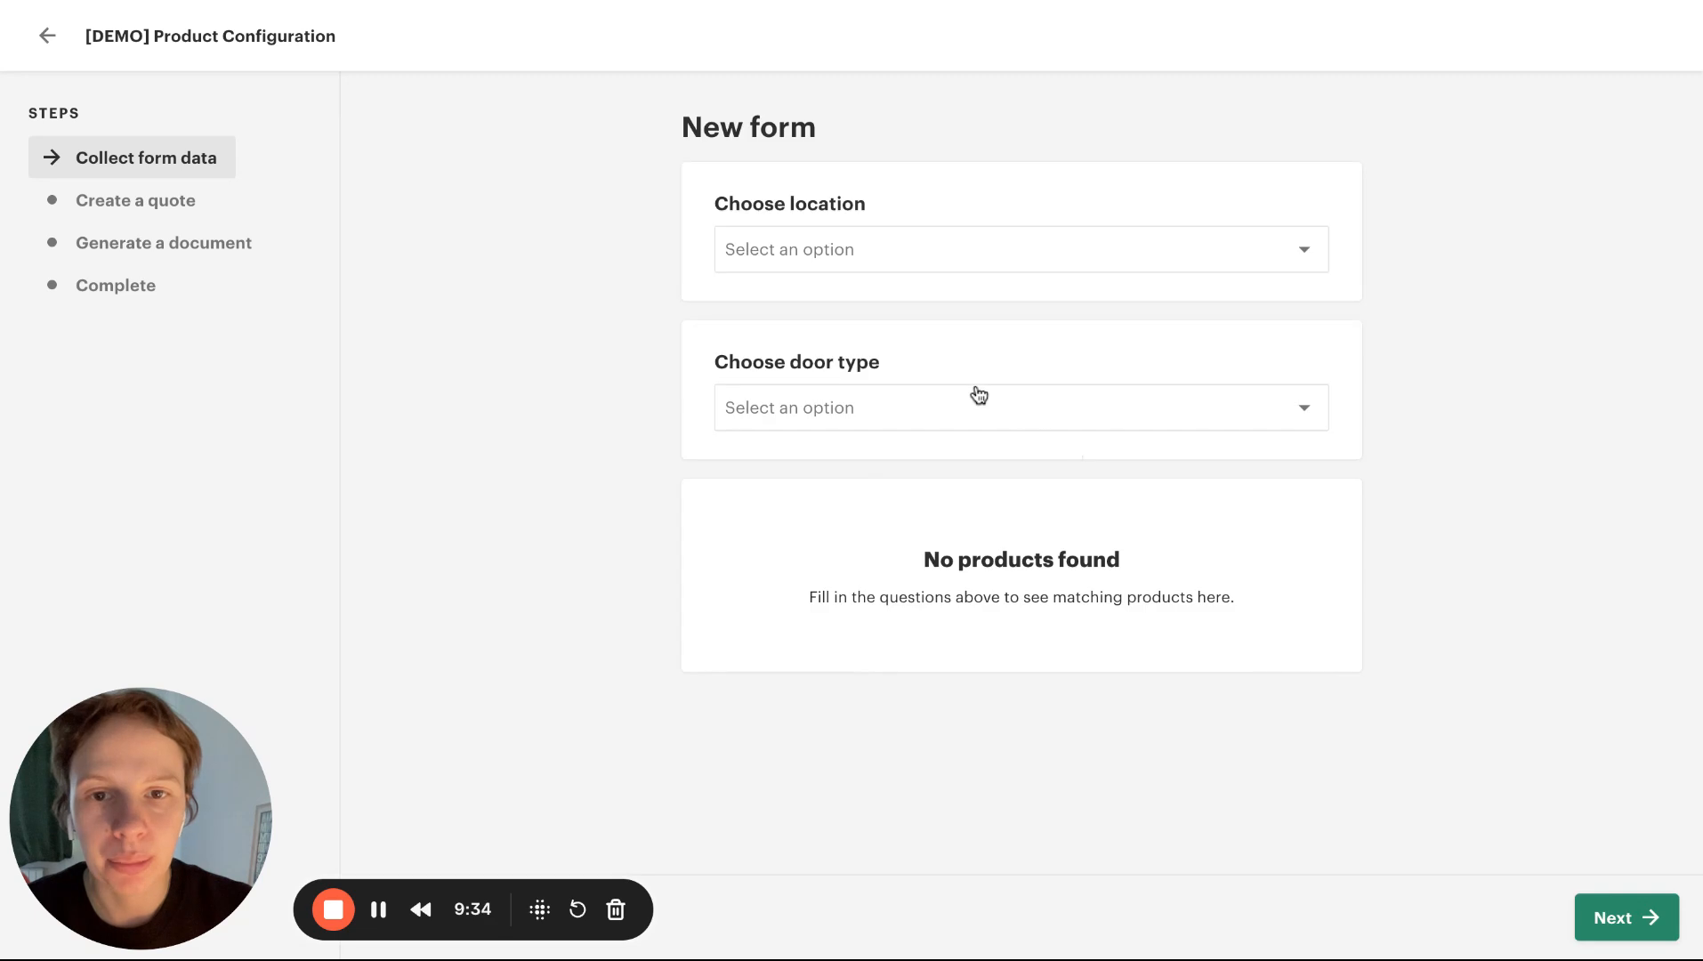
pyautogui.click(1049, 250)
pyautogui.click(816, 436)
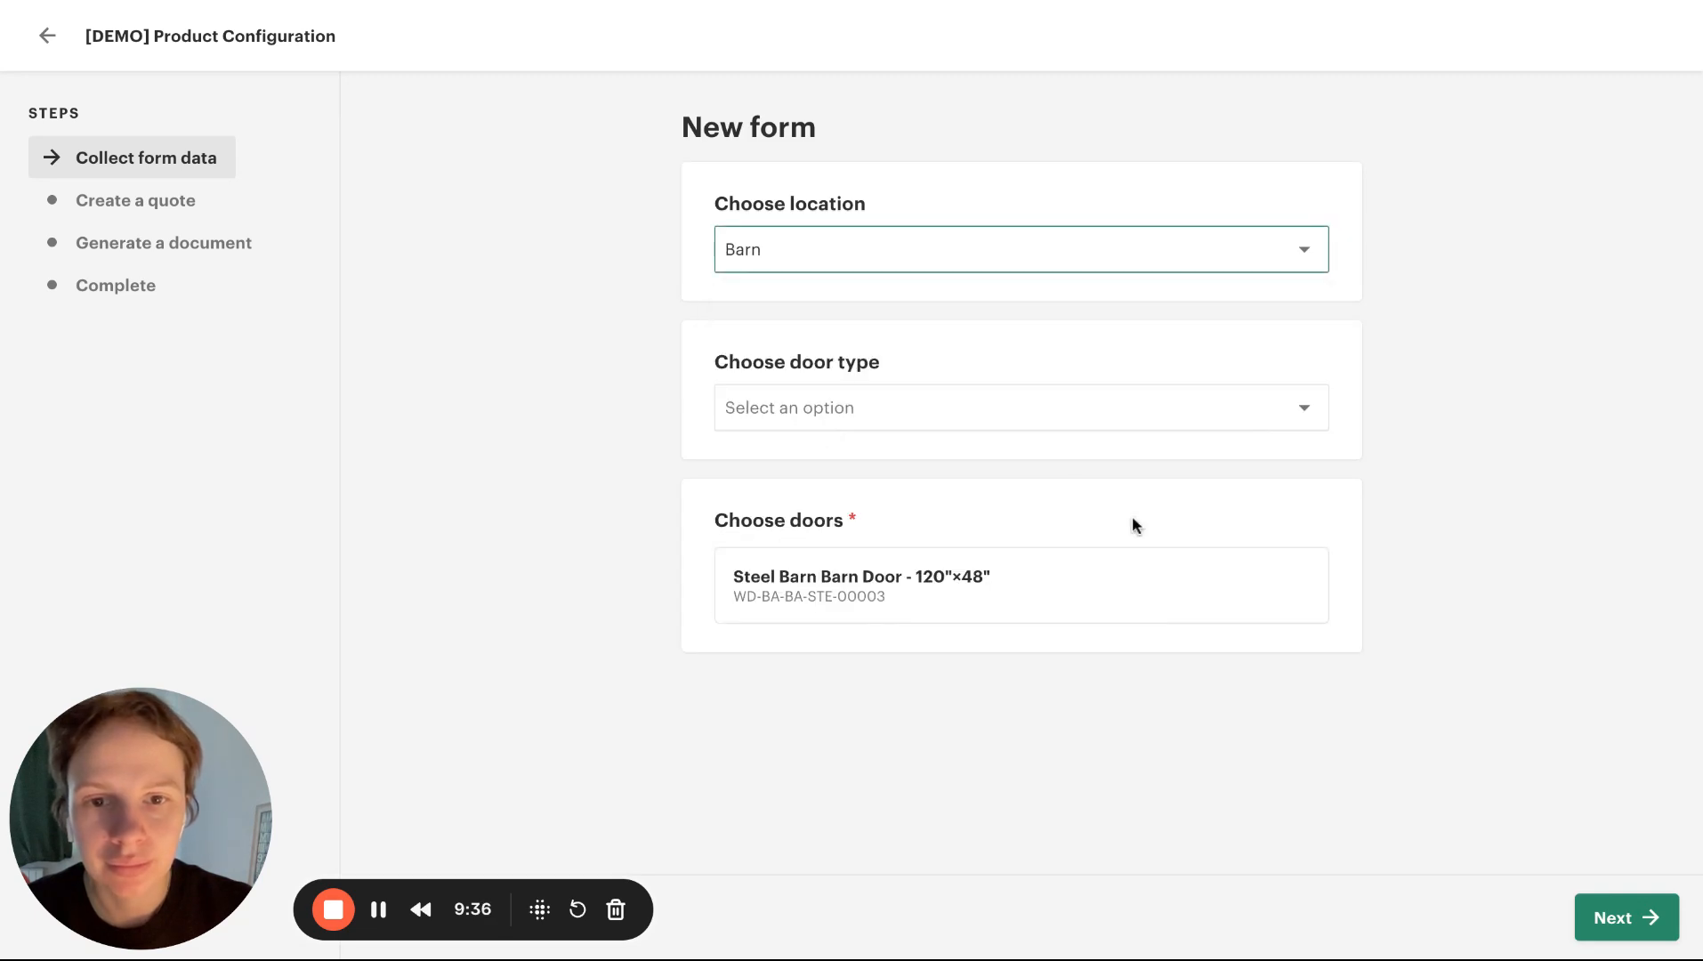
pyautogui.click(1258, 595)
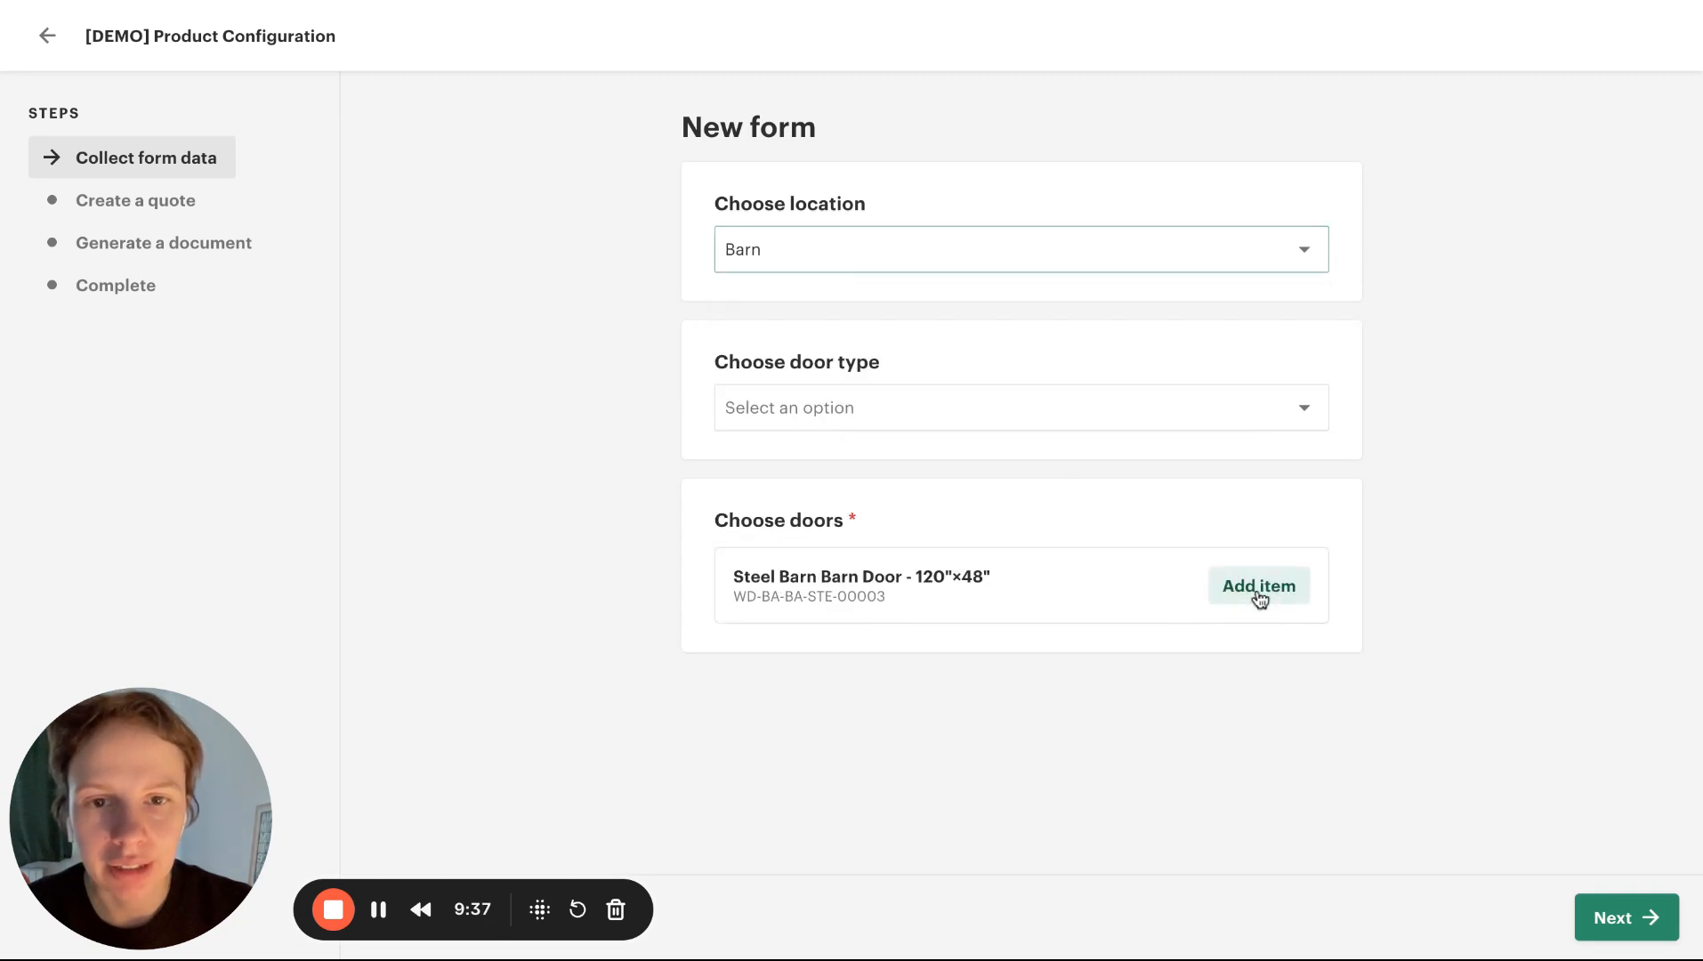
# Clear the location filter, choose the French door type and add the Engineered Wood French Cellar Door
pyautogui.click(952, 269)
pyautogui.click(1614, 389)
pyautogui.click(1140, 263)
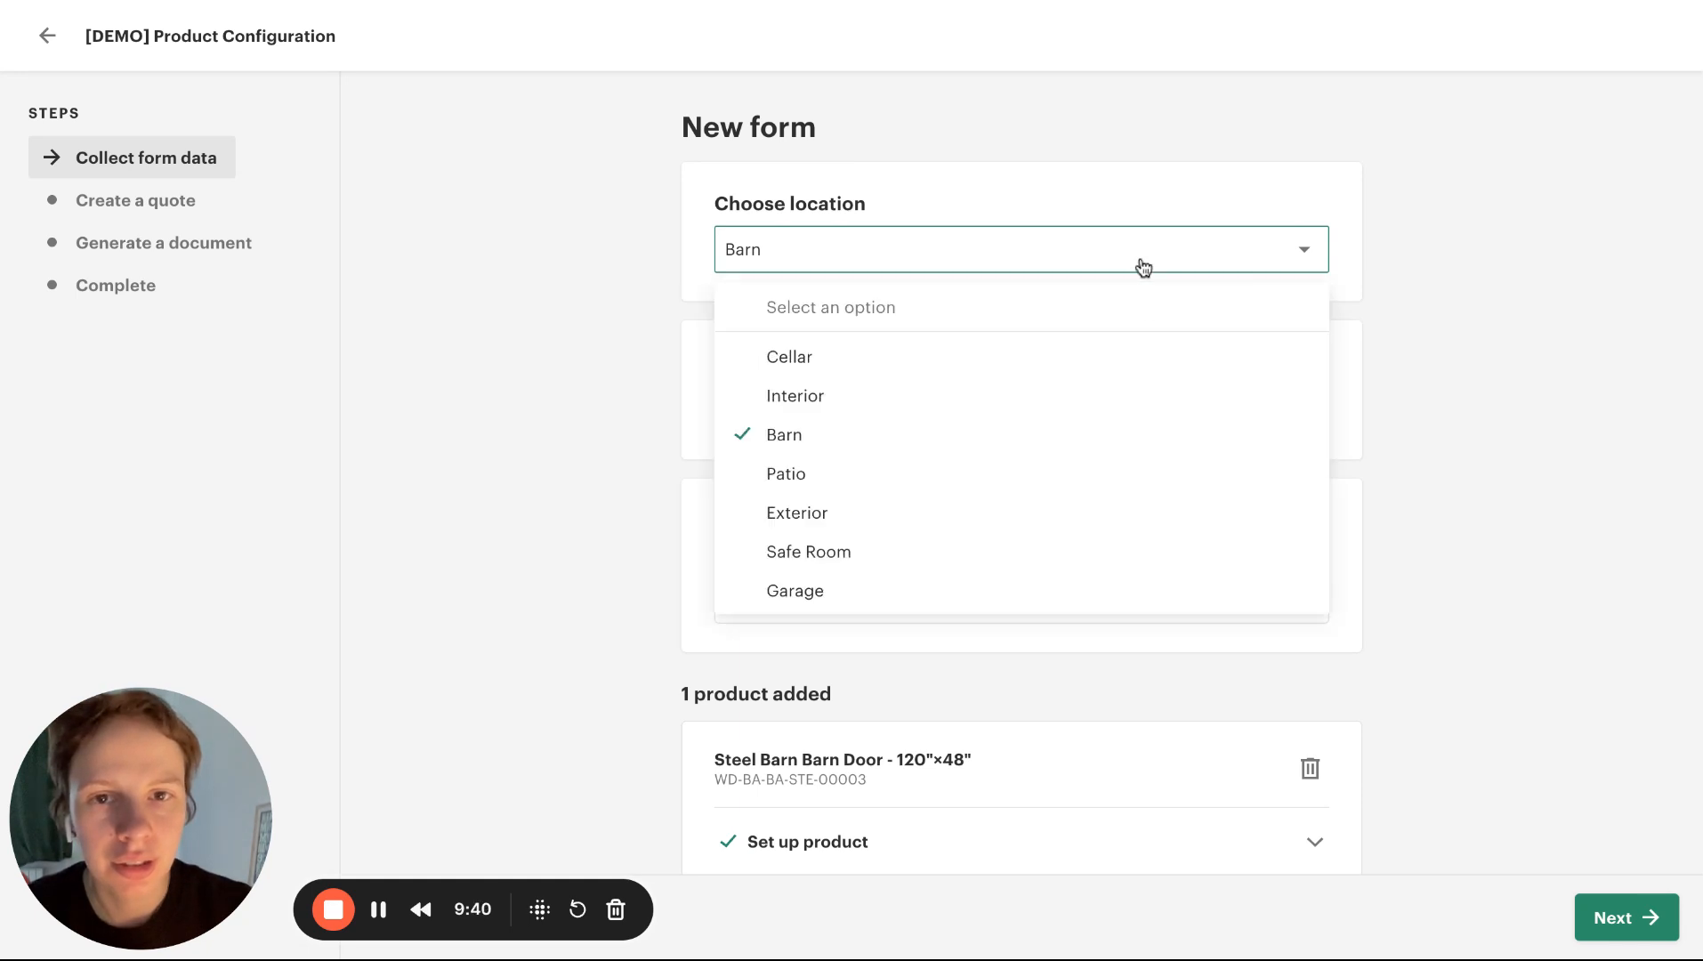
pyautogui.click(1118, 312)
pyautogui.click(1120, 394)
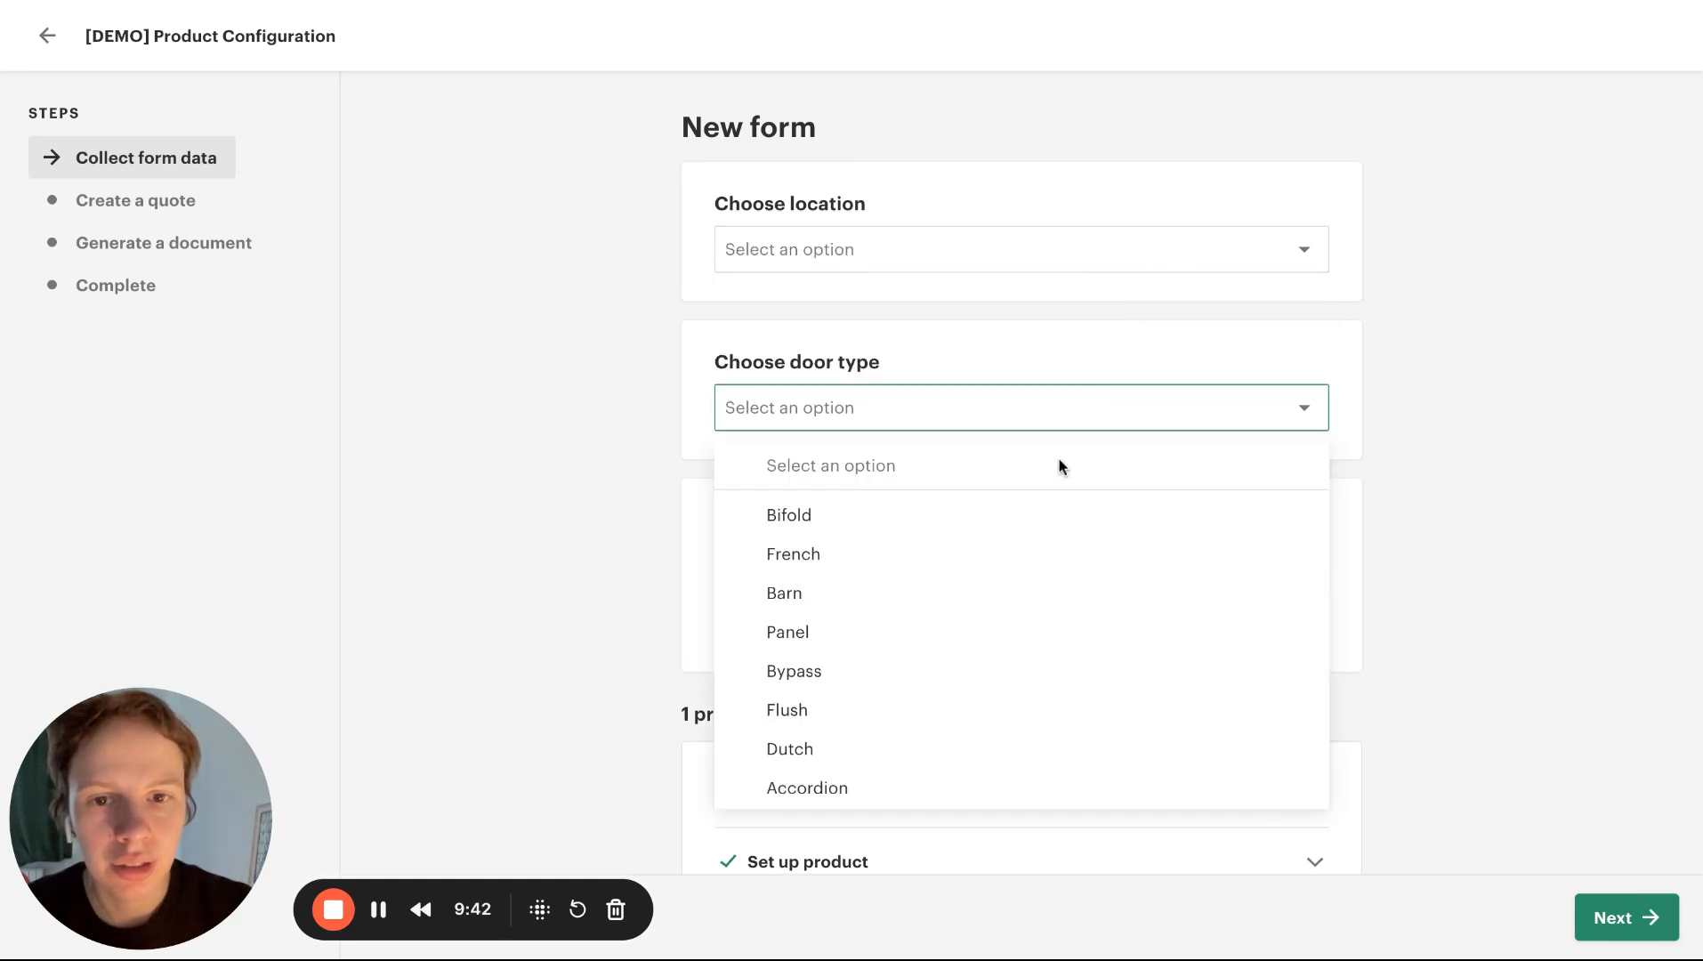
pyautogui.click(988, 556)
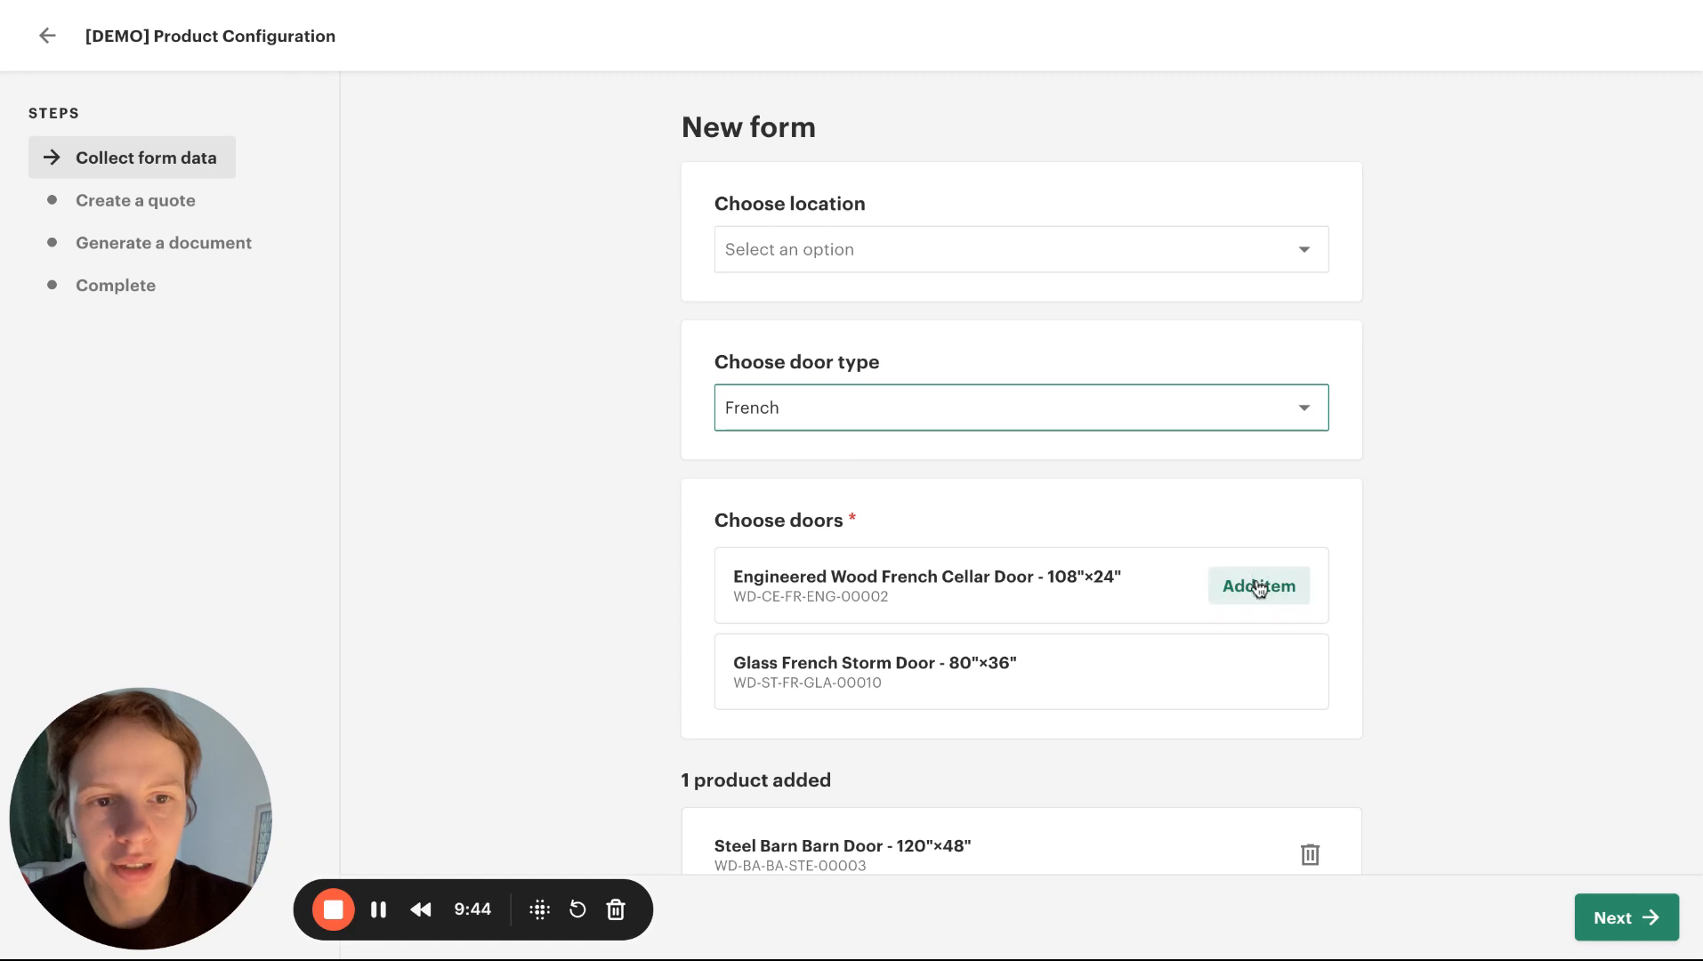
pyautogui.click(1257, 580)
# Set up the Steel Barn Barn Door with length 23 and width 51
pyautogui.scroll(-5, 1456, 634)
pyautogui.click(1001, 514)
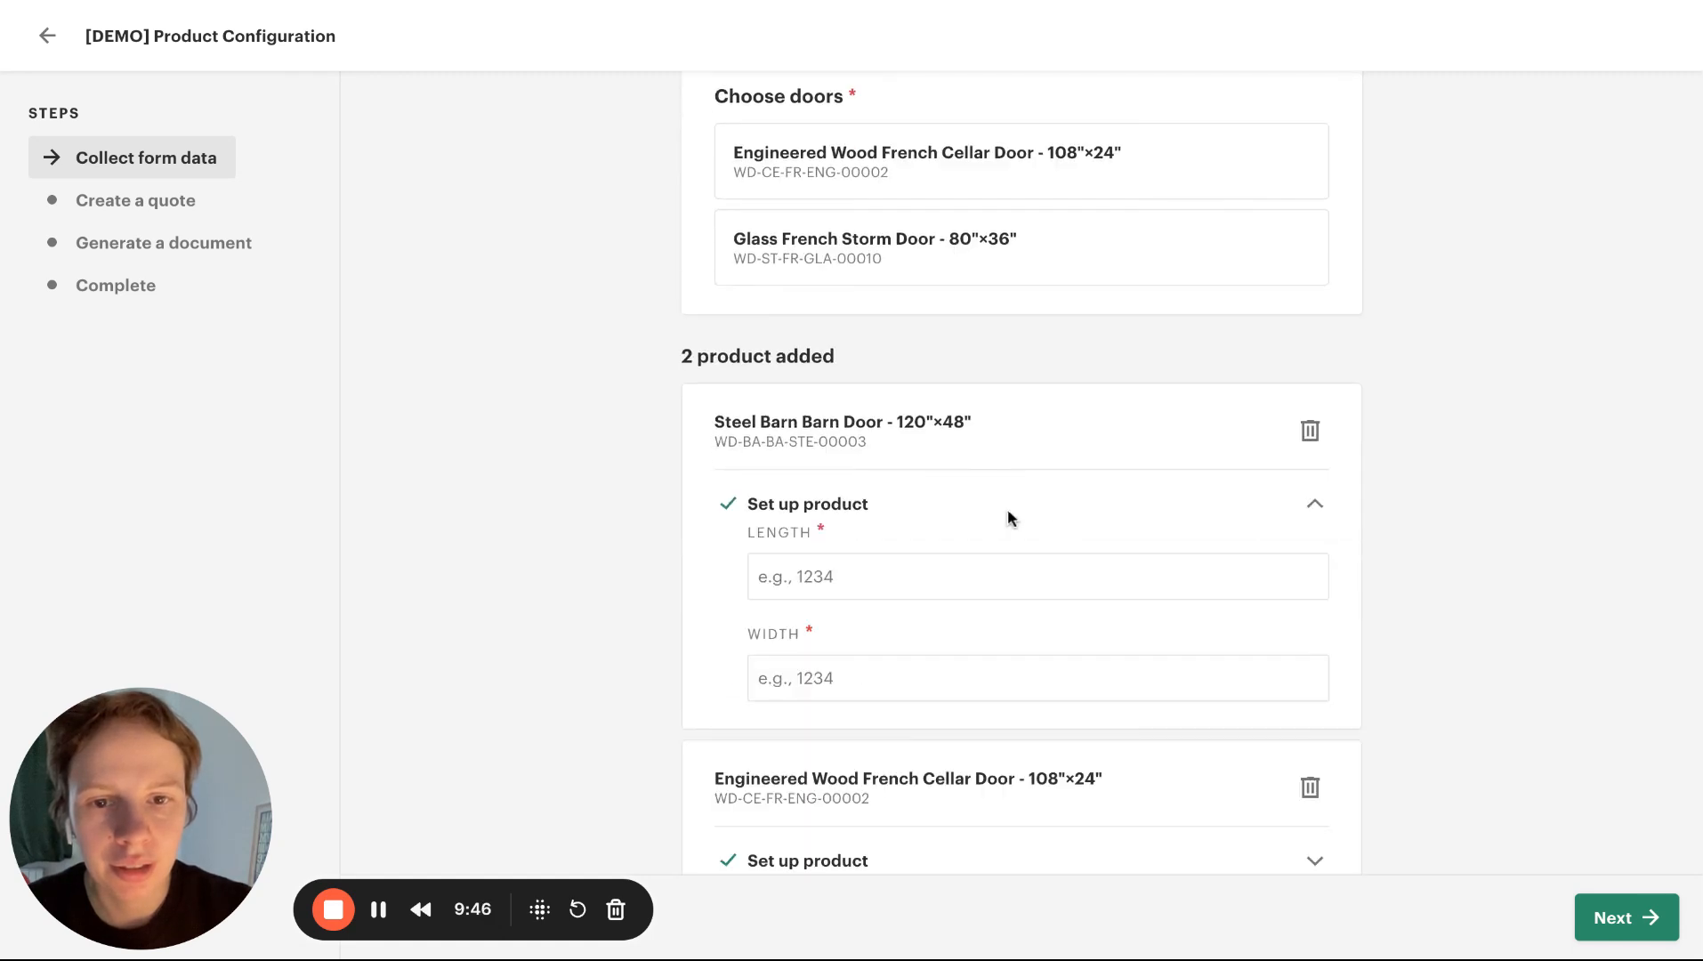
pyautogui.click(891, 581)
pyautogui.write('23')
pyautogui.click(865, 670)
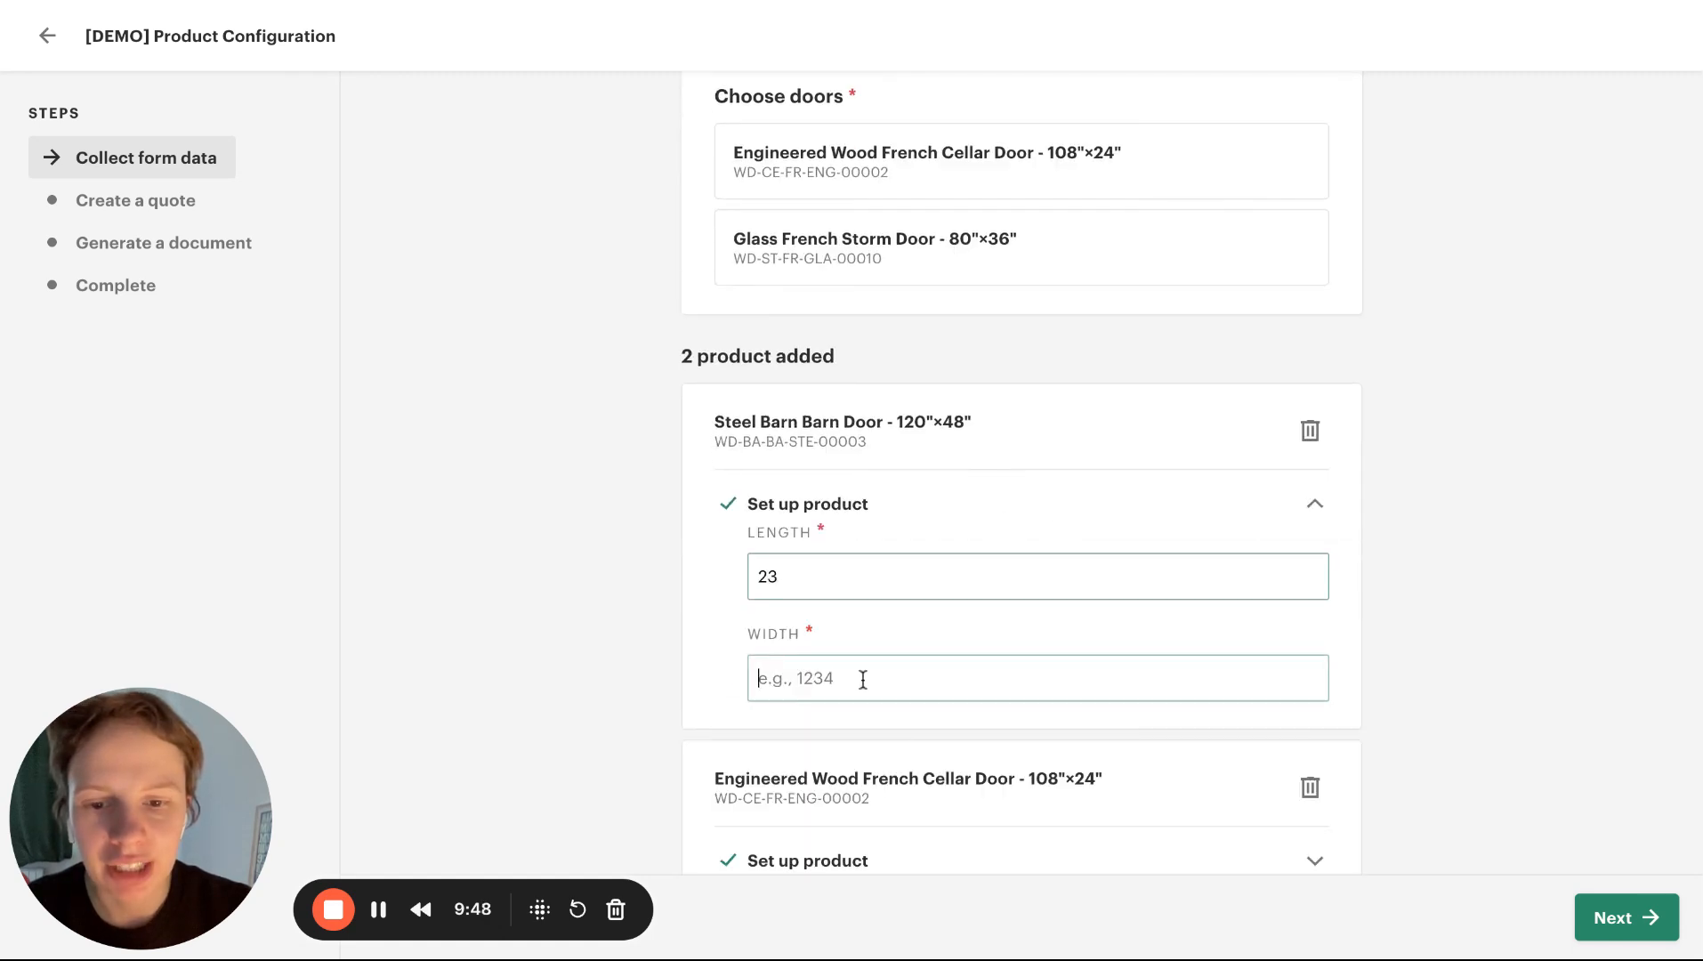
pyautogui.write('51')
# Set up the Engineered Wood French Cellar Door with length 67 and width 45
pyautogui.scroll(-1, 863, 684)
pyautogui.click(836, 739)
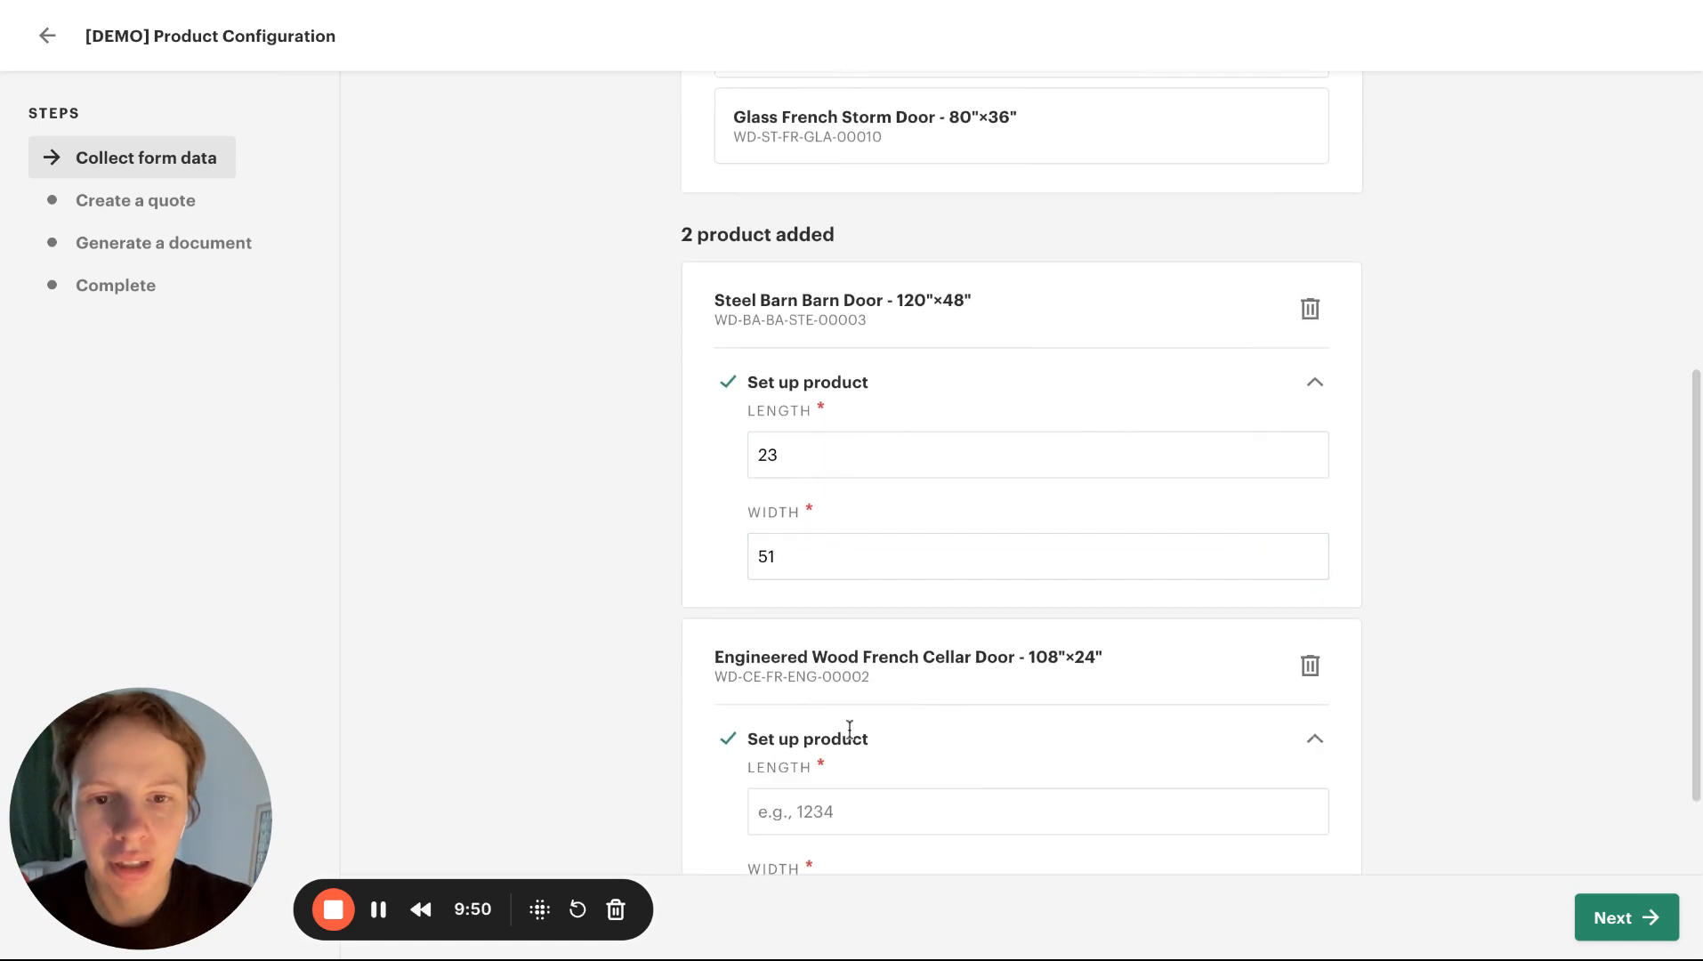
pyautogui.click(825, 809)
pyautogui.scroll(-1, 1093, 745)
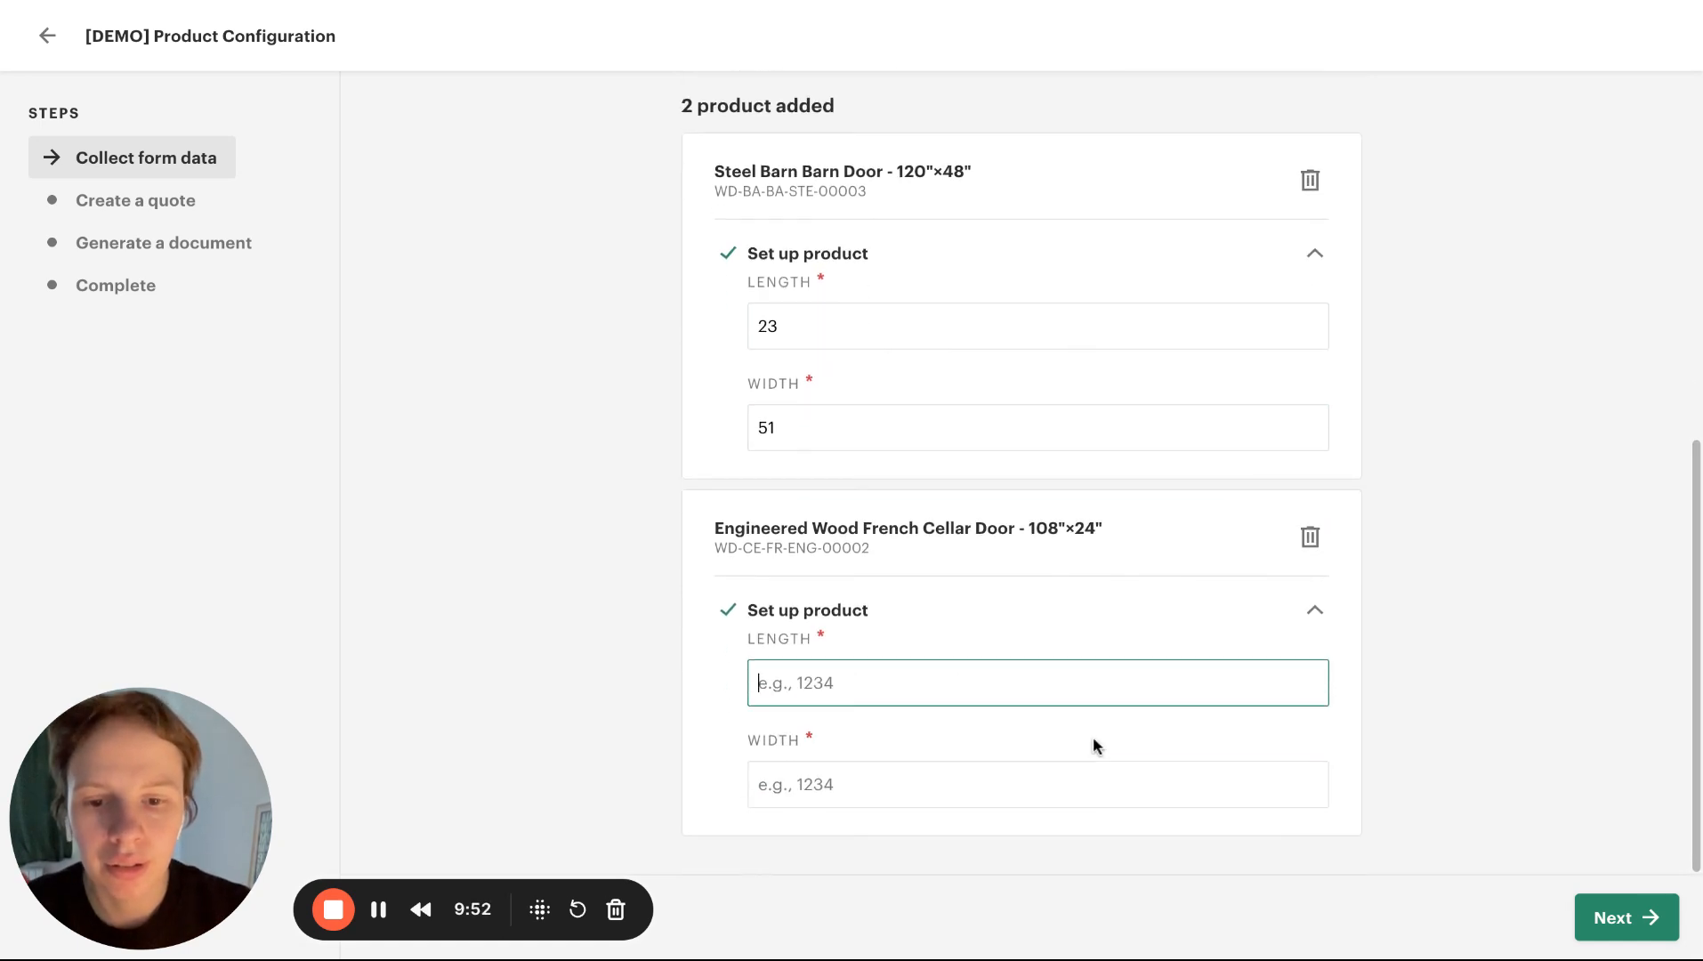
pyautogui.write('67')
pyautogui.click(1024, 780)
pyautogui.write('40')
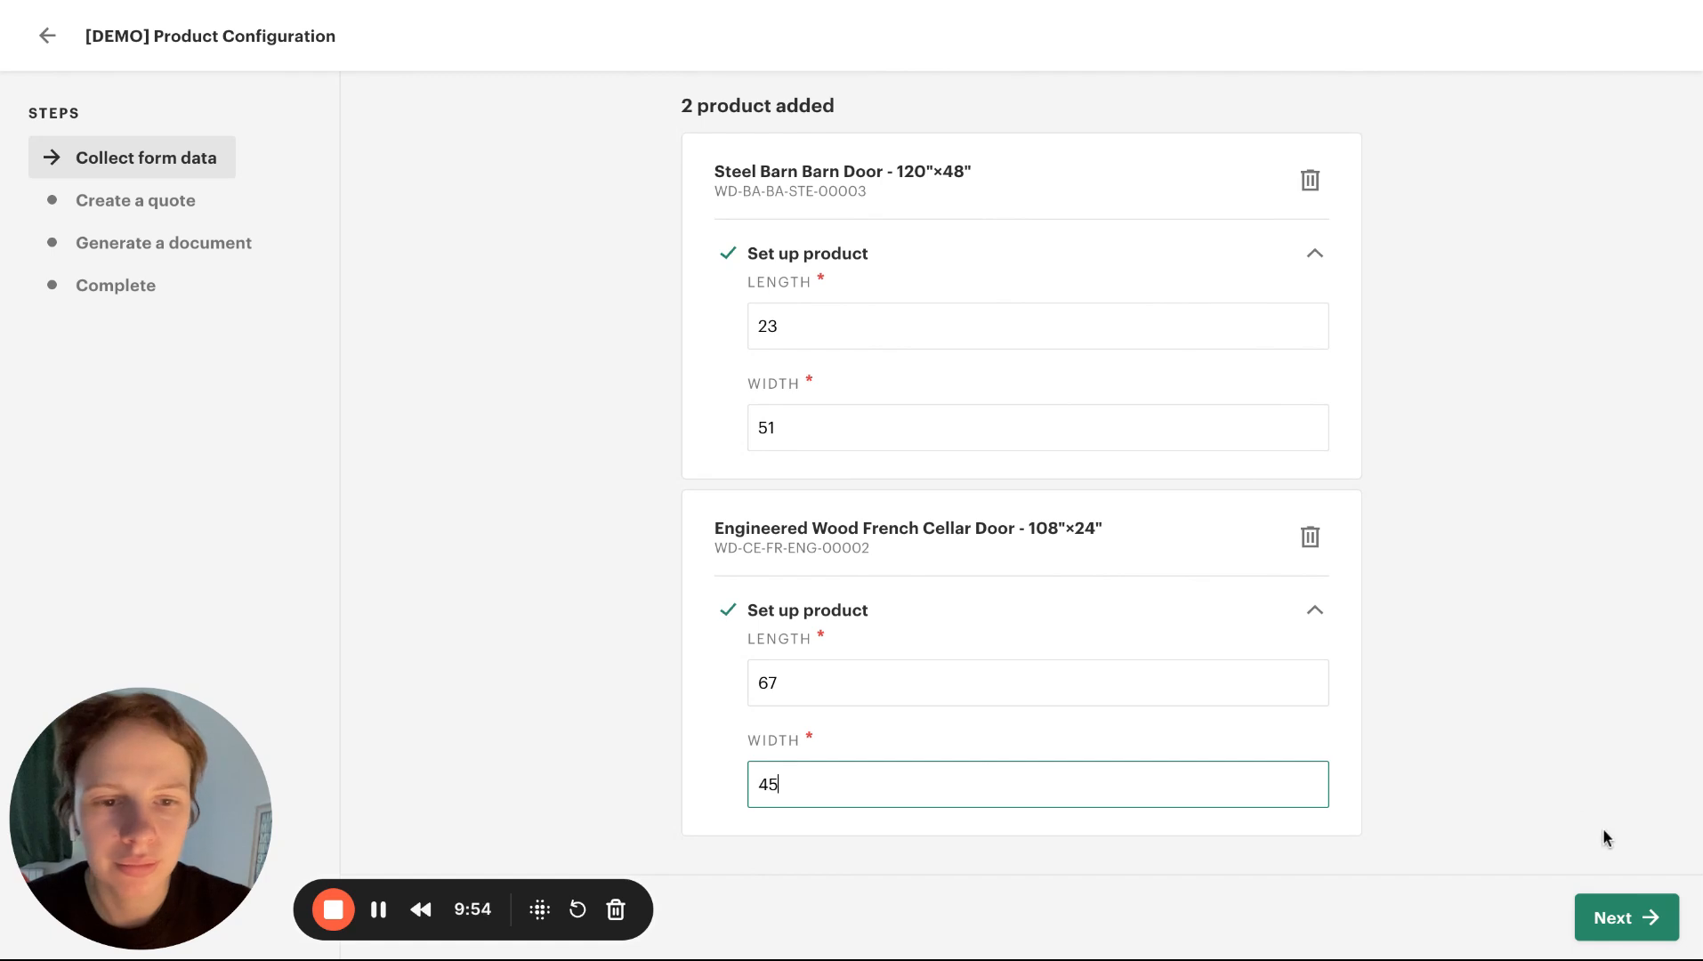
# Advance to the Create a quote step and check the length, width, area and door type of each door line
pyautogui.click(1626, 918)
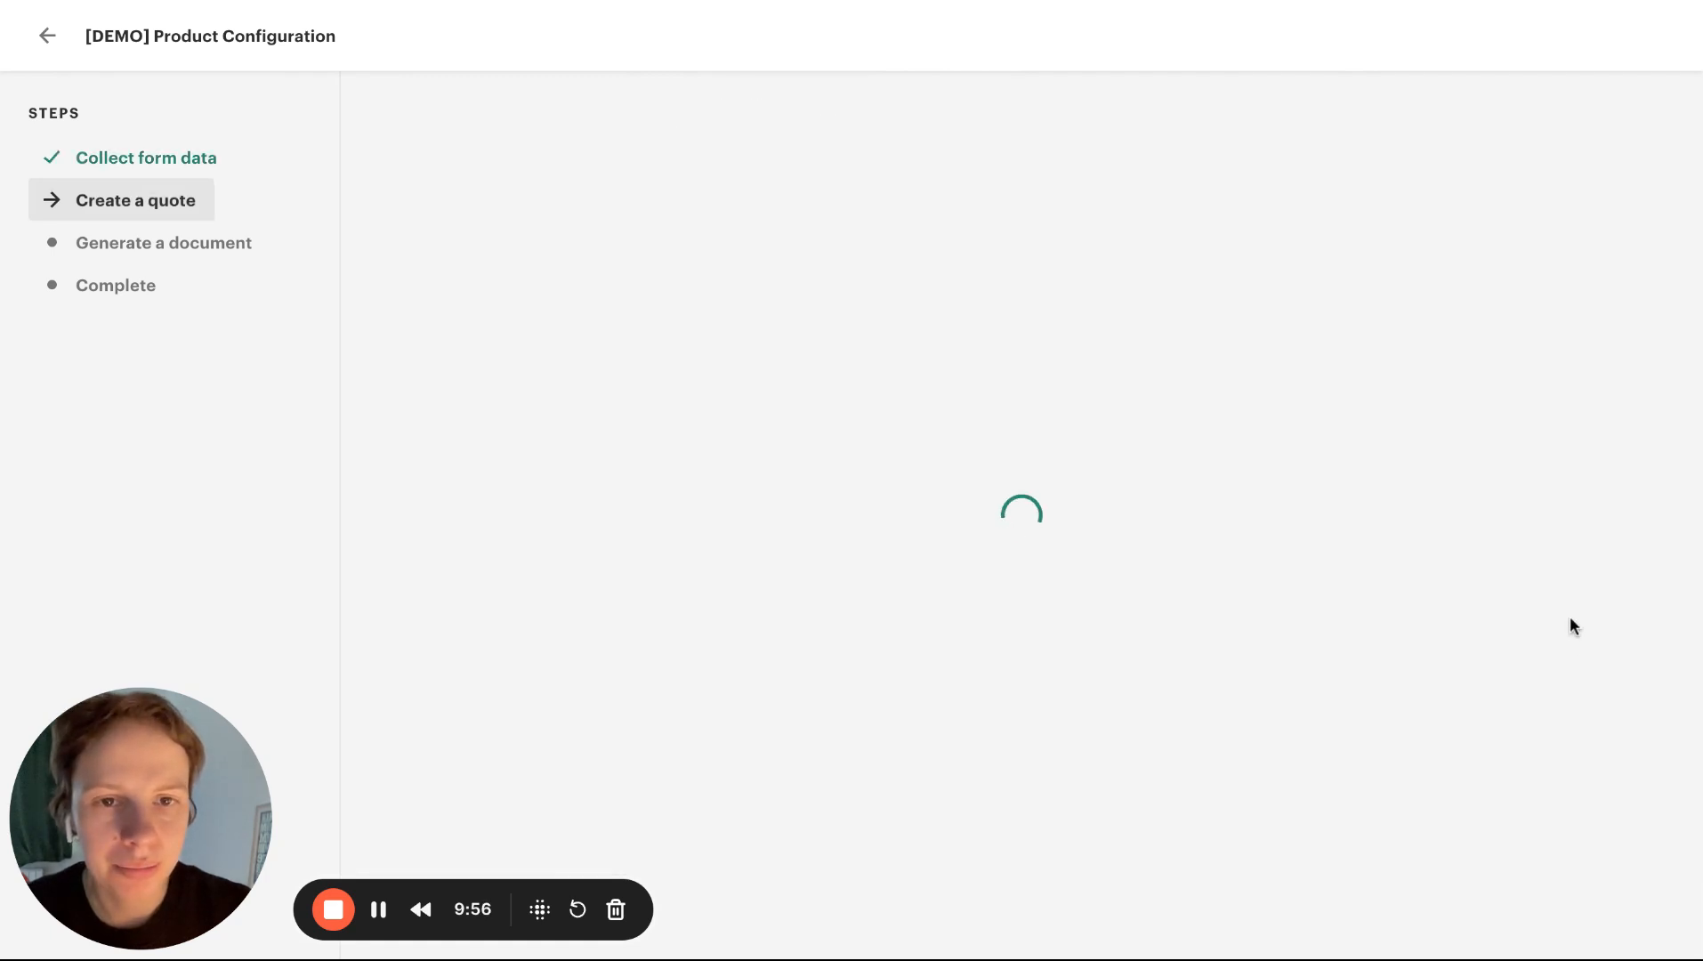
pyautogui.click(951, 312)
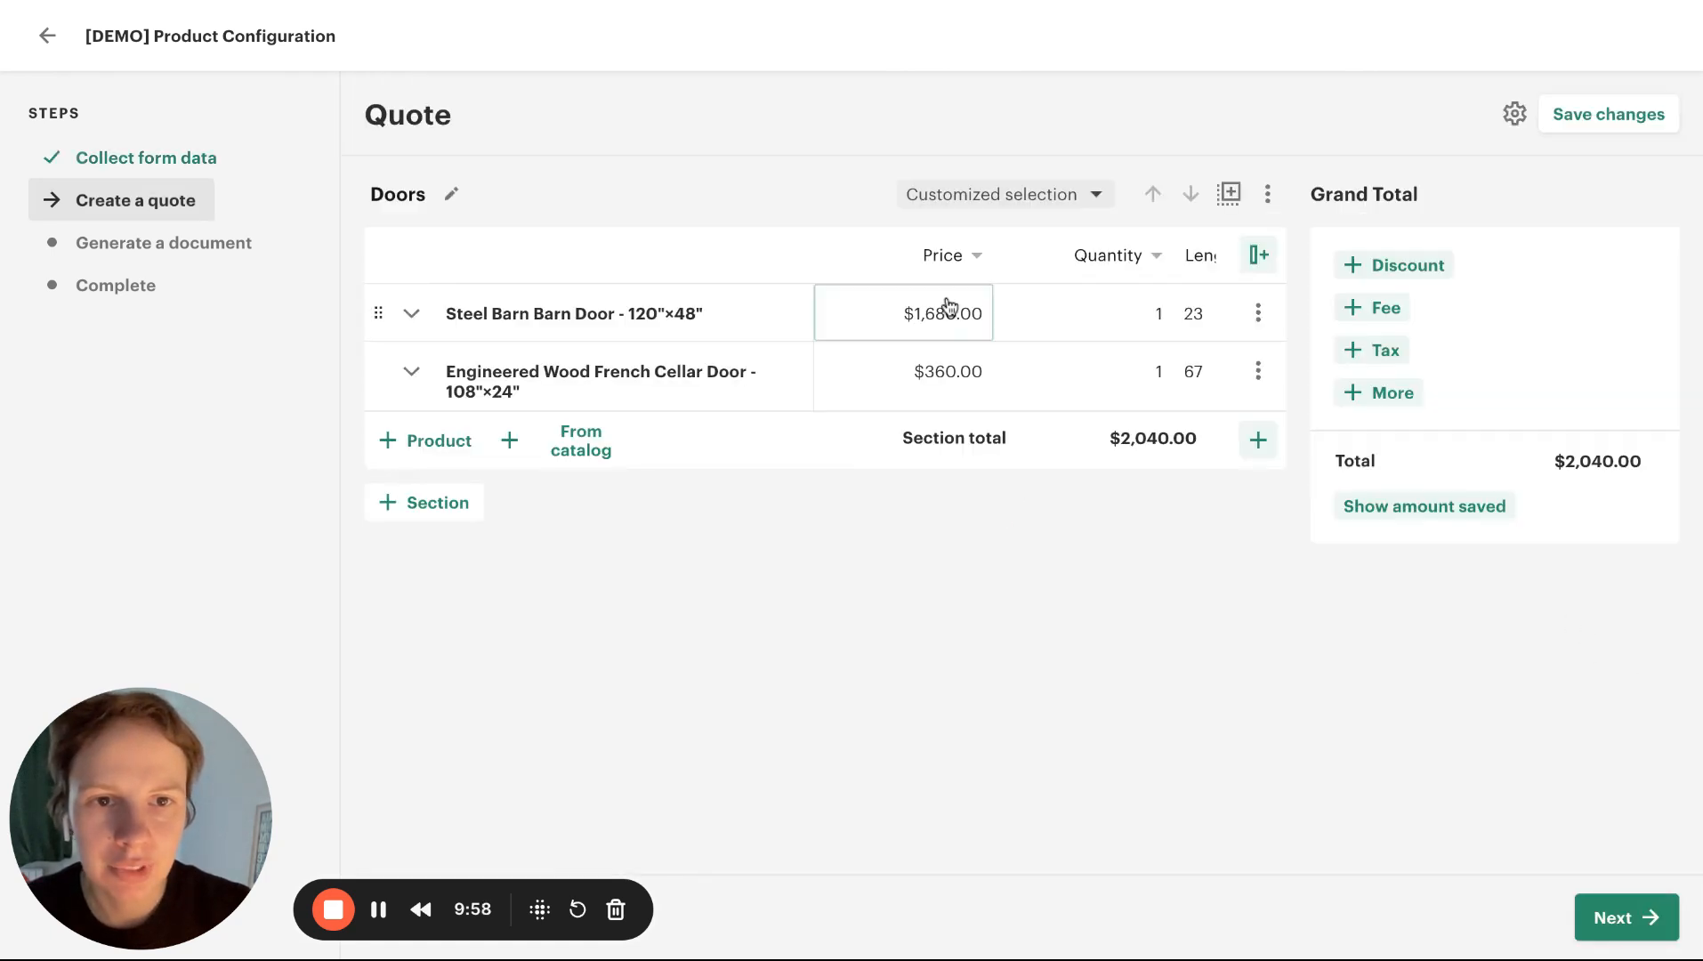
pyautogui.press('Tab')
pyautogui.press('Tab')
pyautogui.press('Tab')
pyautogui.hscroll(-2, 955, 313)
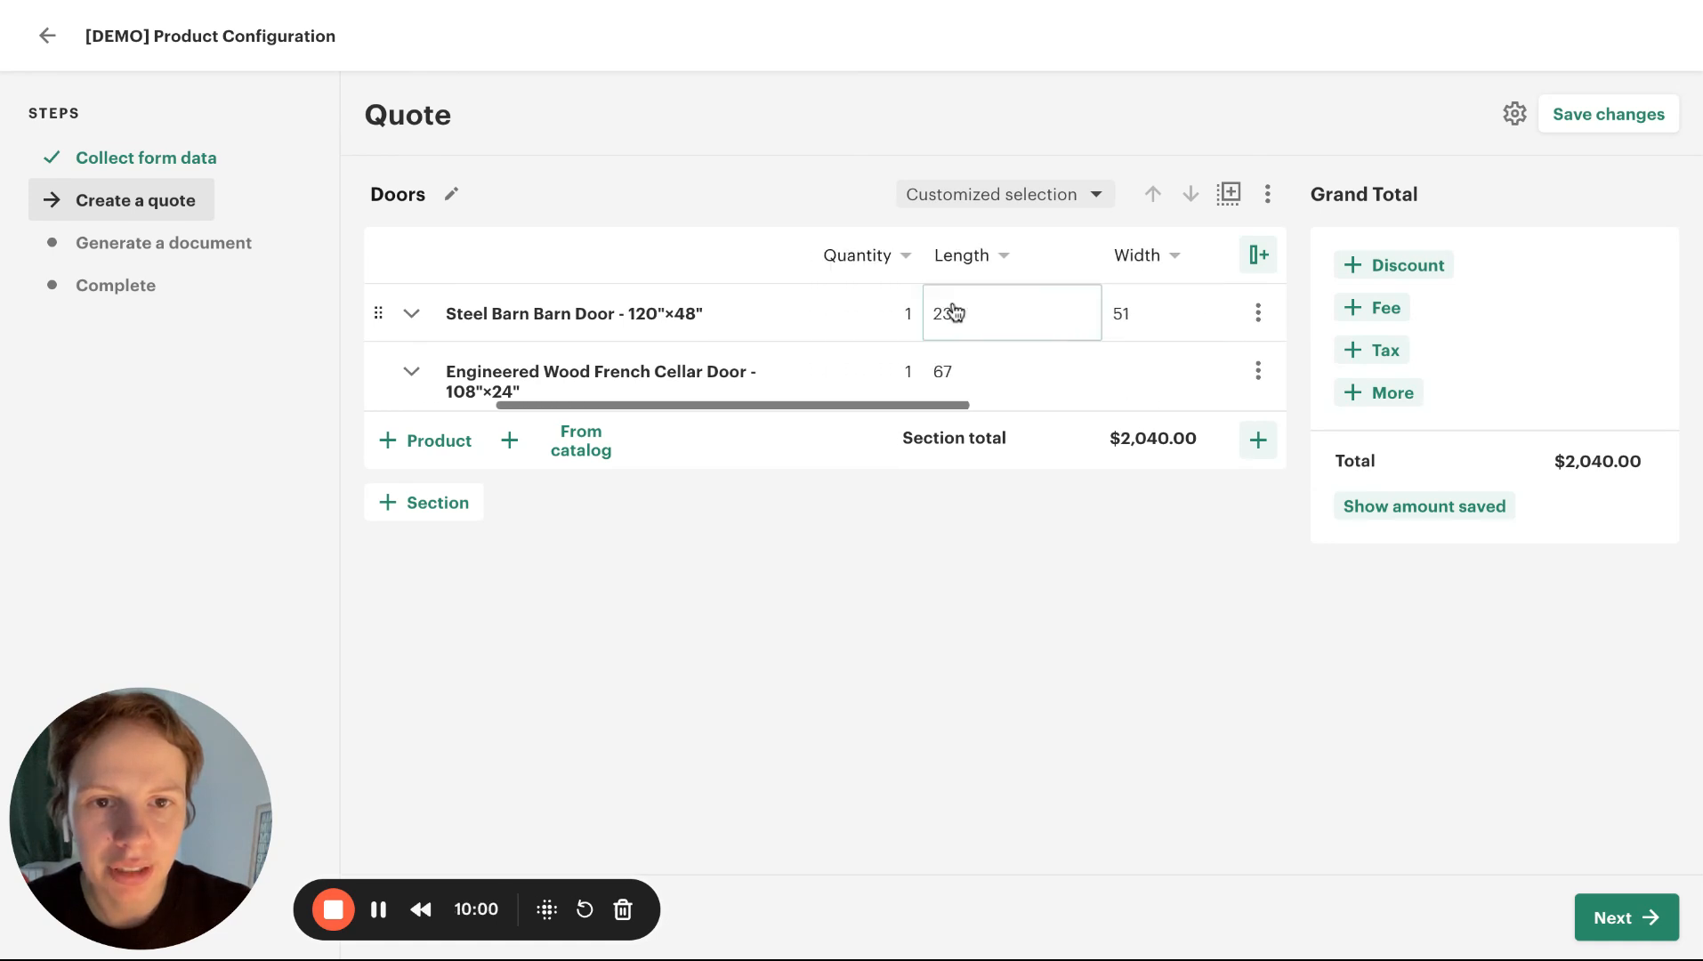
pyautogui.hscroll(4, 956, 313)
pyautogui.hscroll(-5, 956, 313)
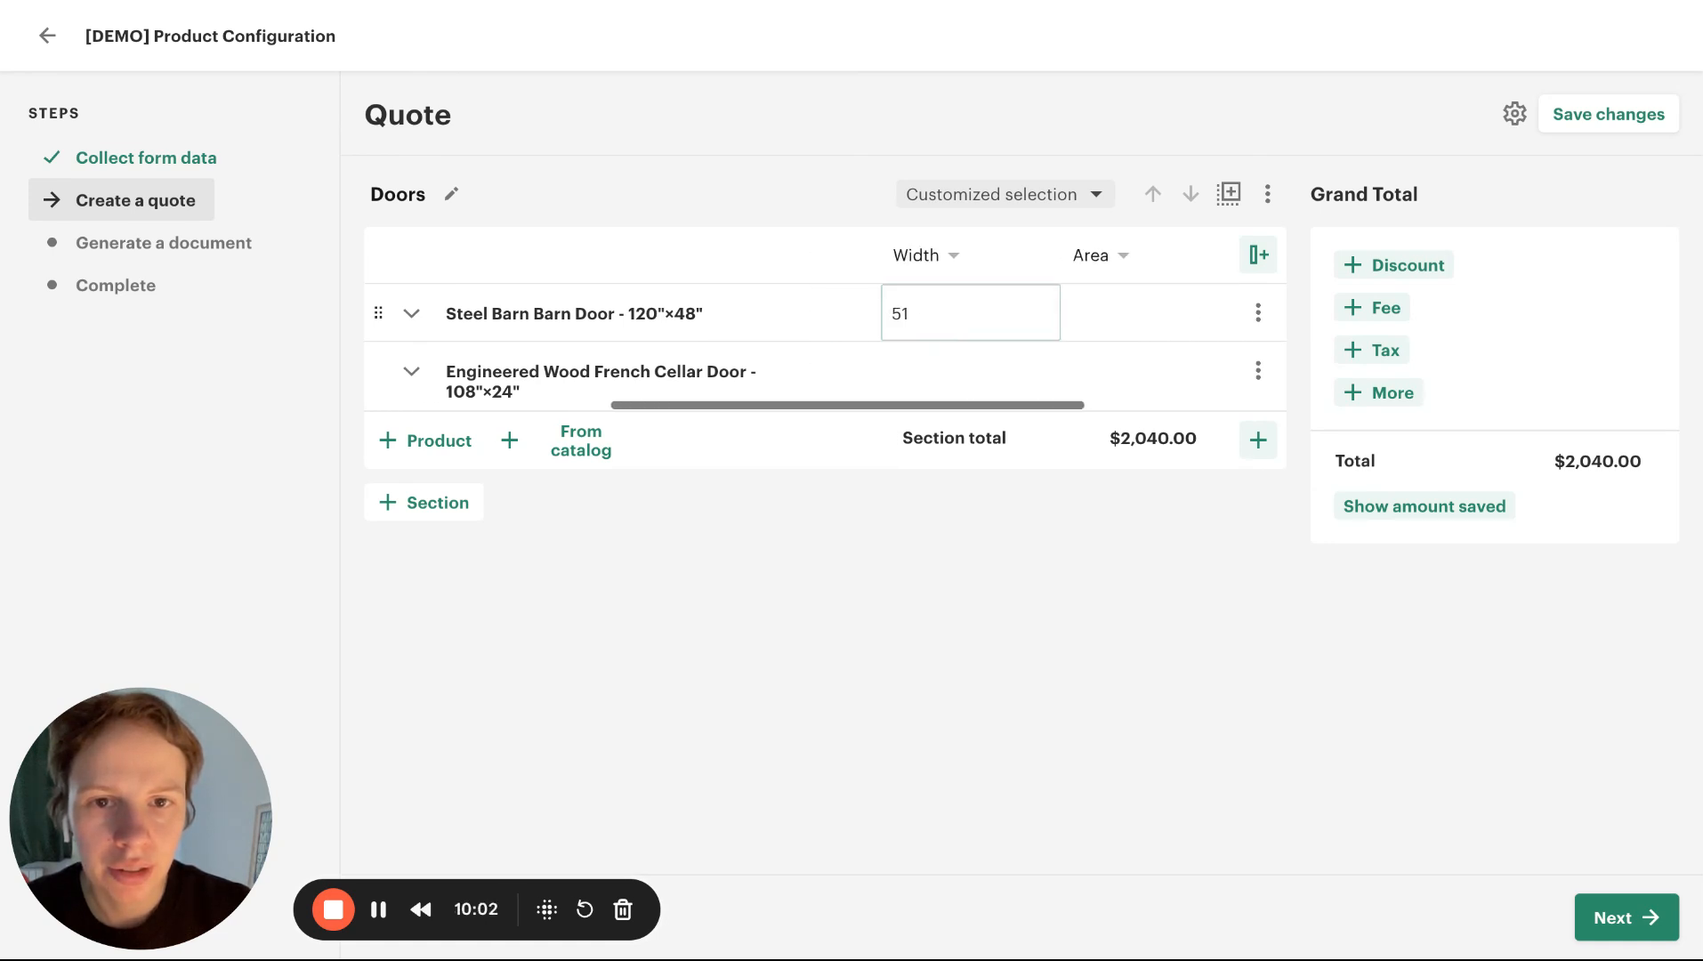
pyautogui.hscroll(3, 956, 313)
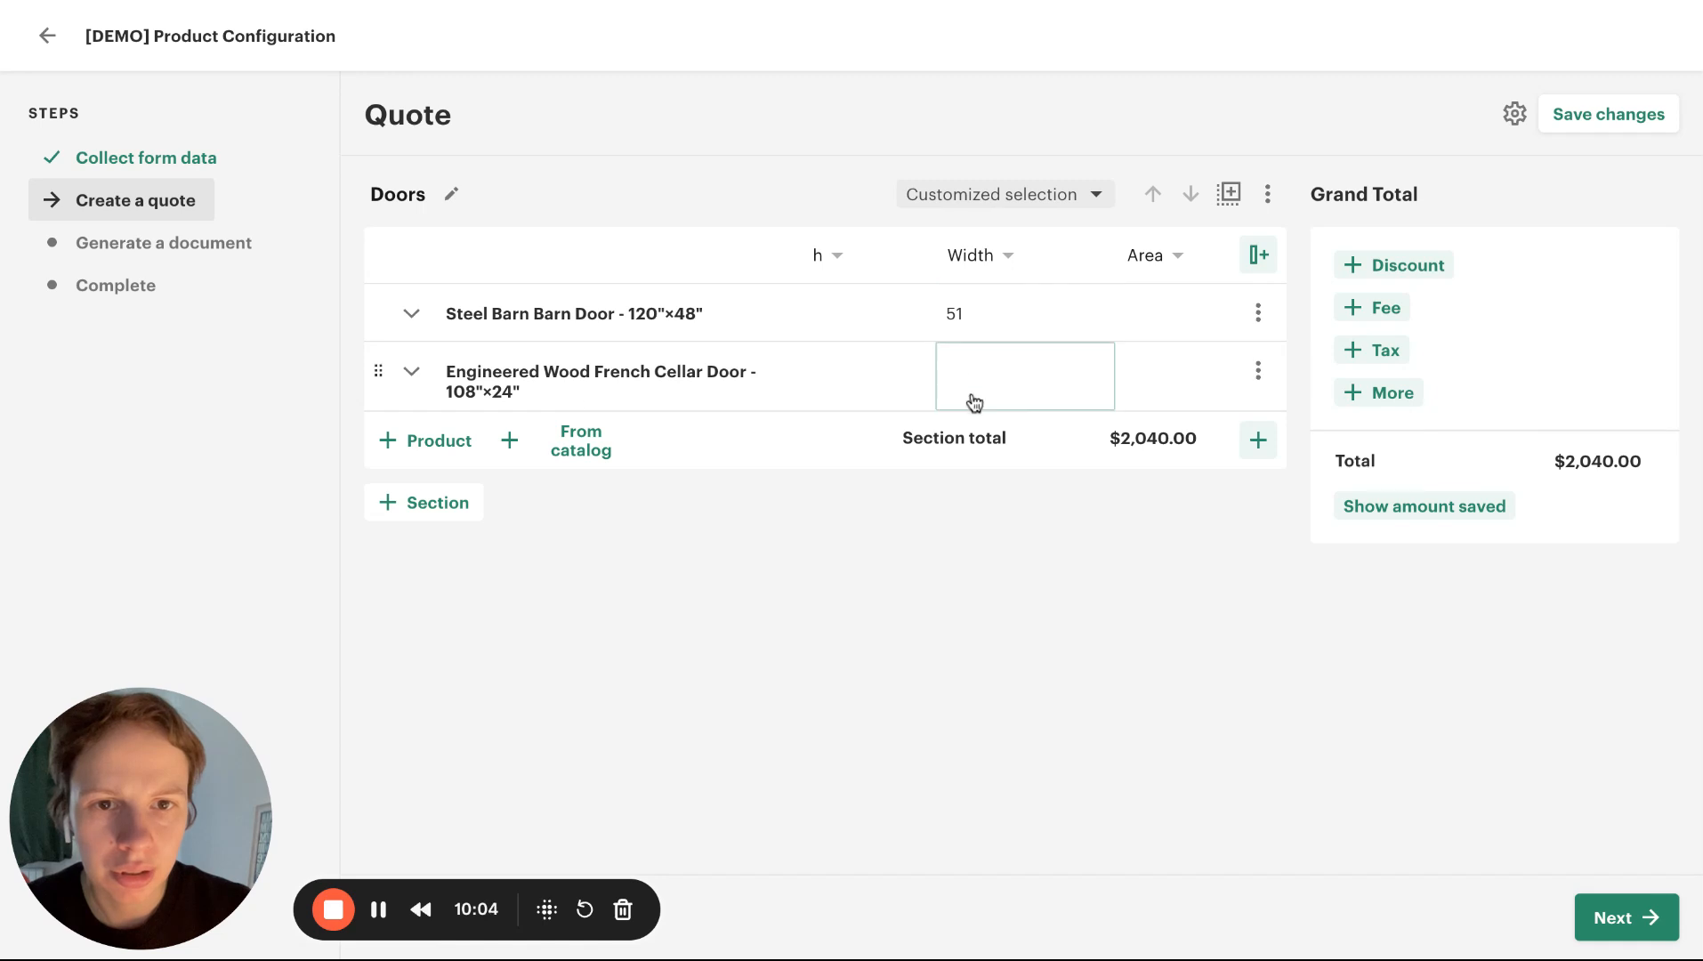
pyautogui.hscroll(4, 1118, 304)
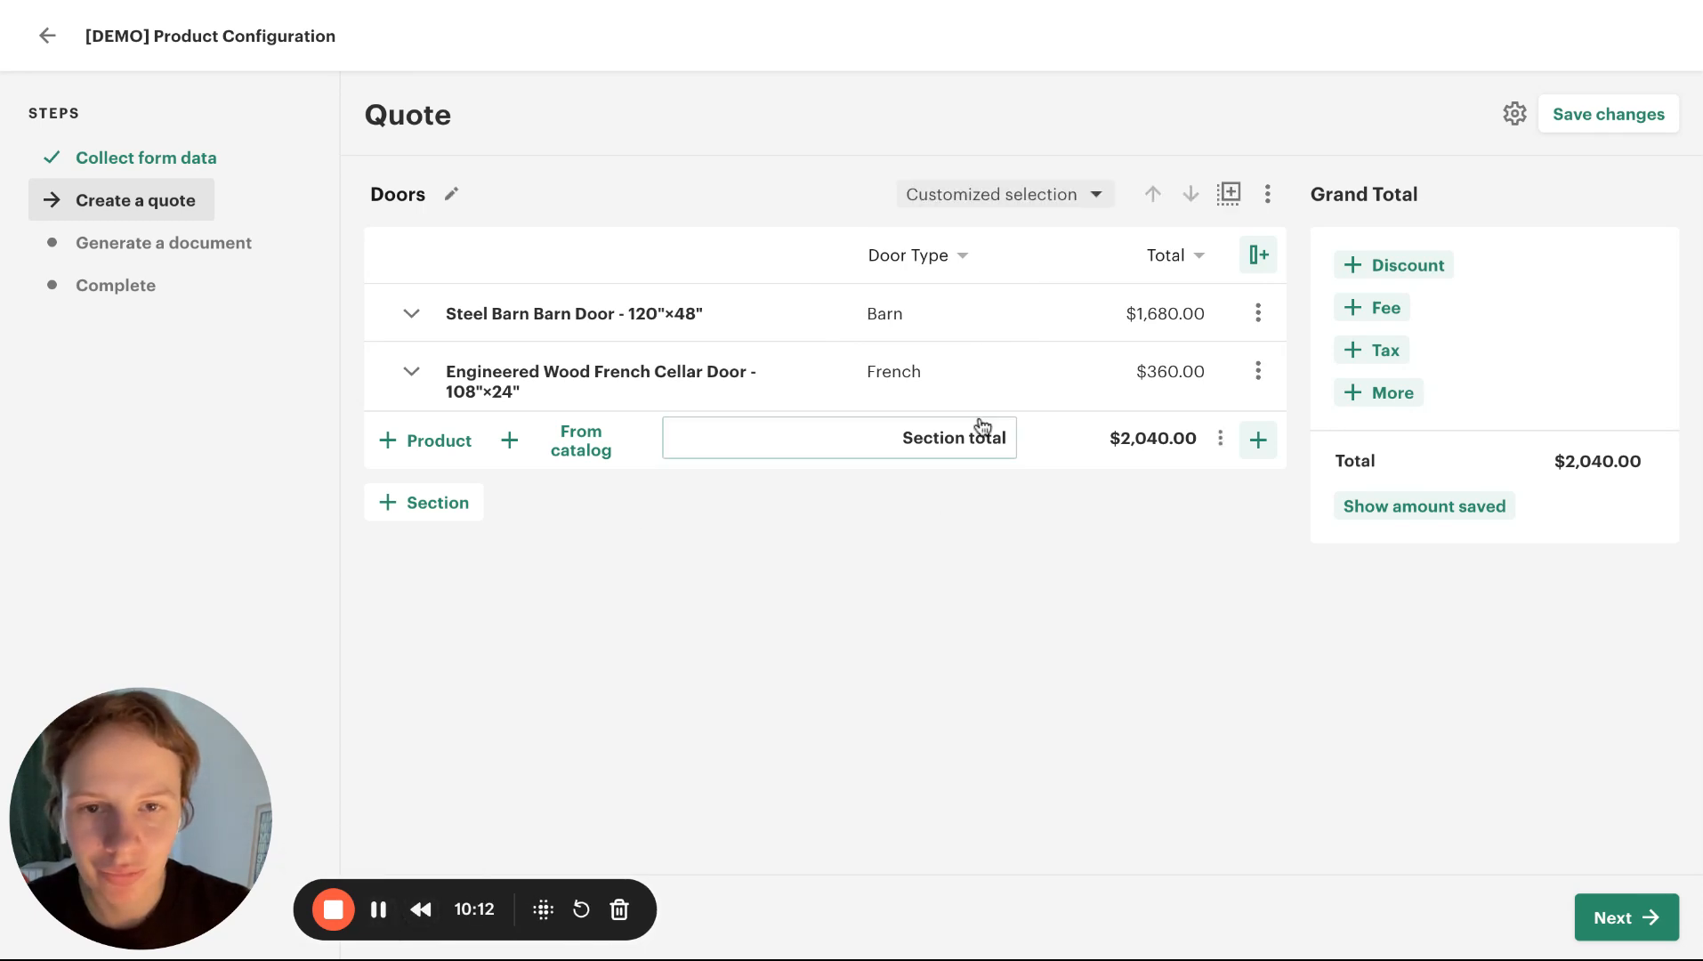
pyautogui.hscroll(-3, 1030, 315)
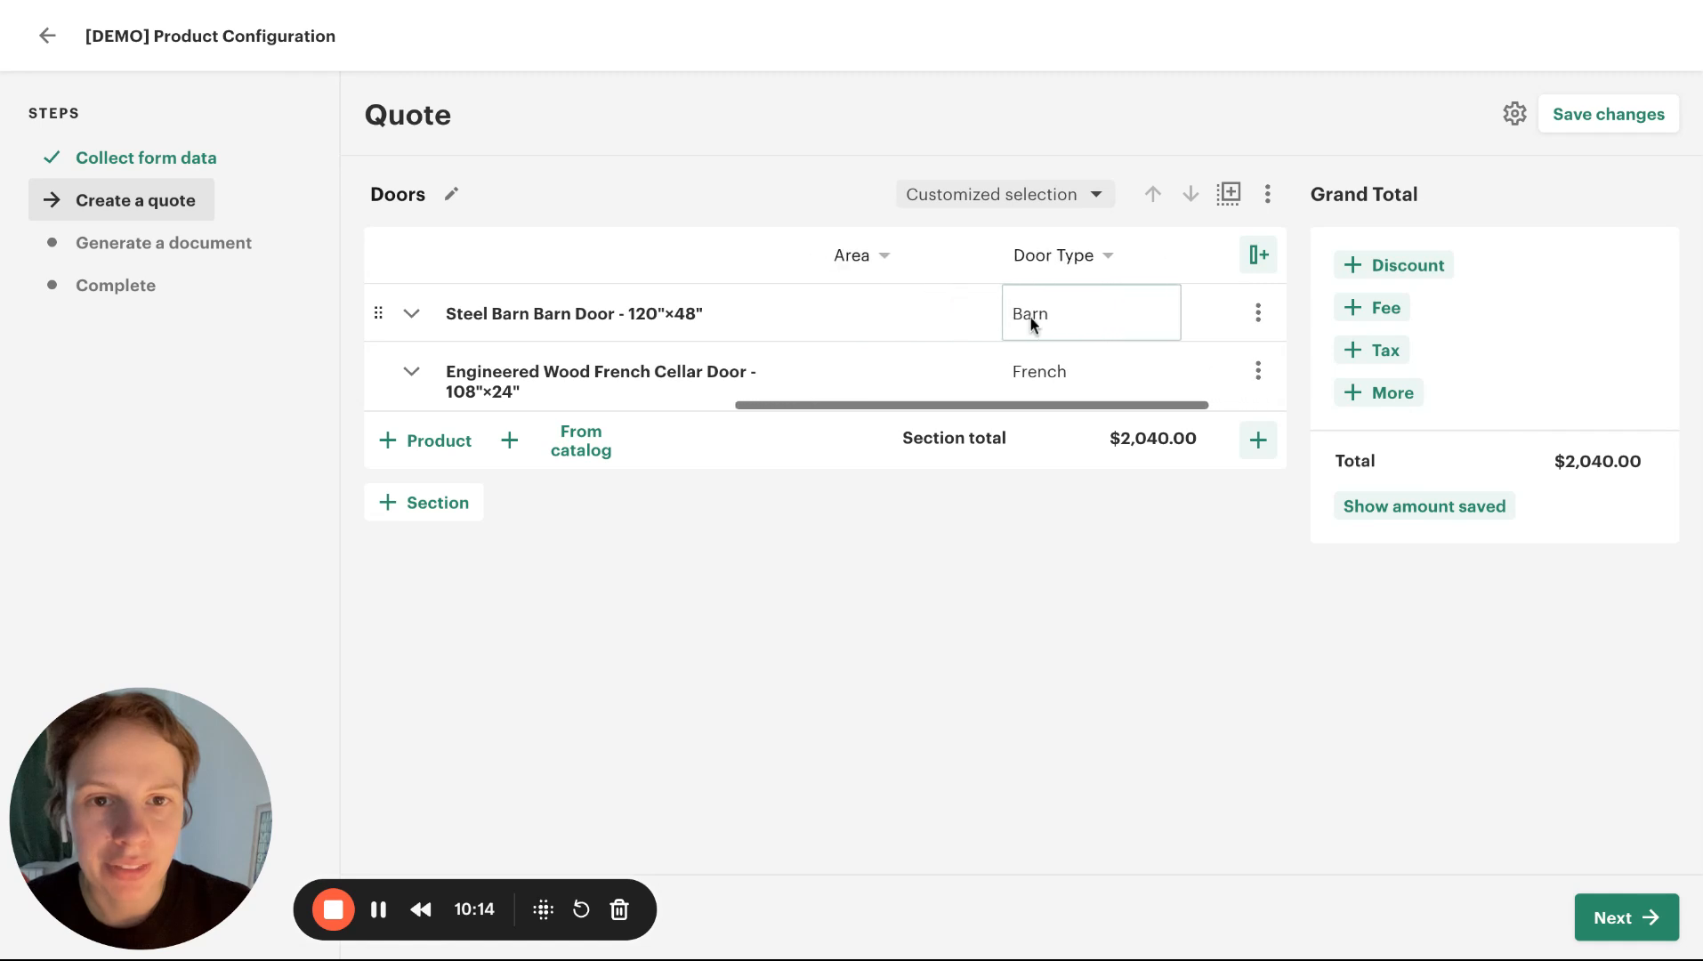